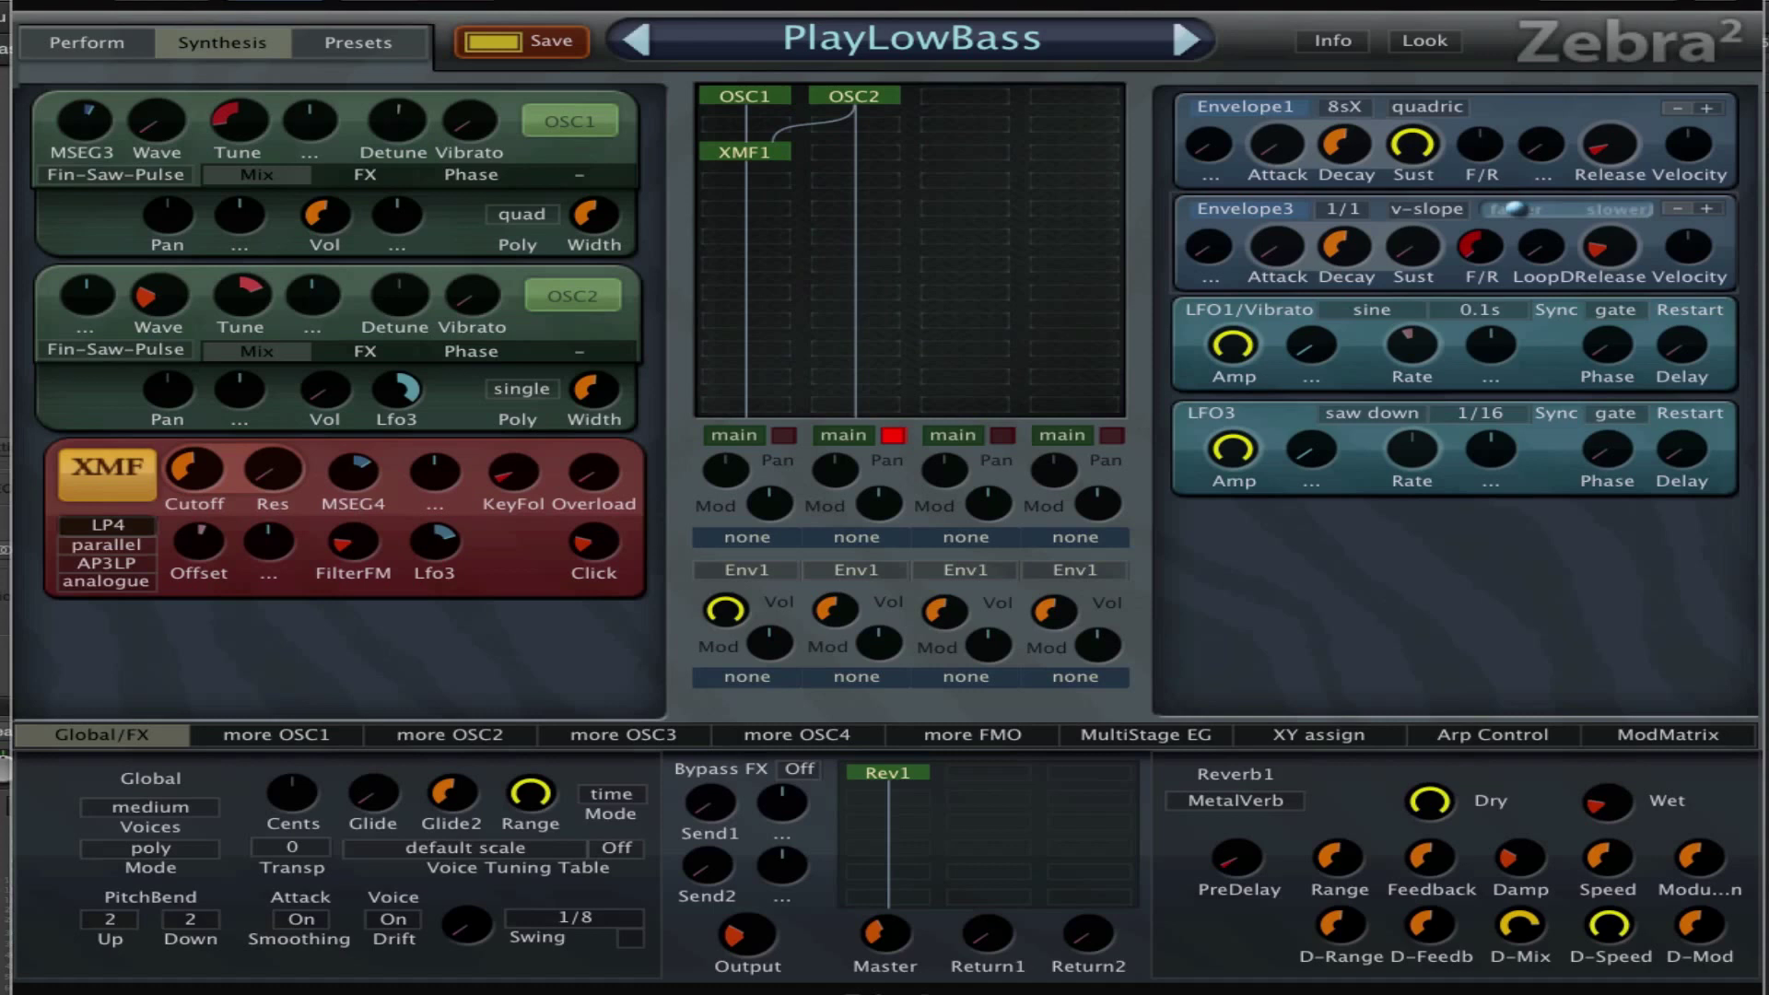
# Examine oscillator 1's waveform and wave modulation envelope, along with its tuning and poly options
pyautogui.click(741, 102)
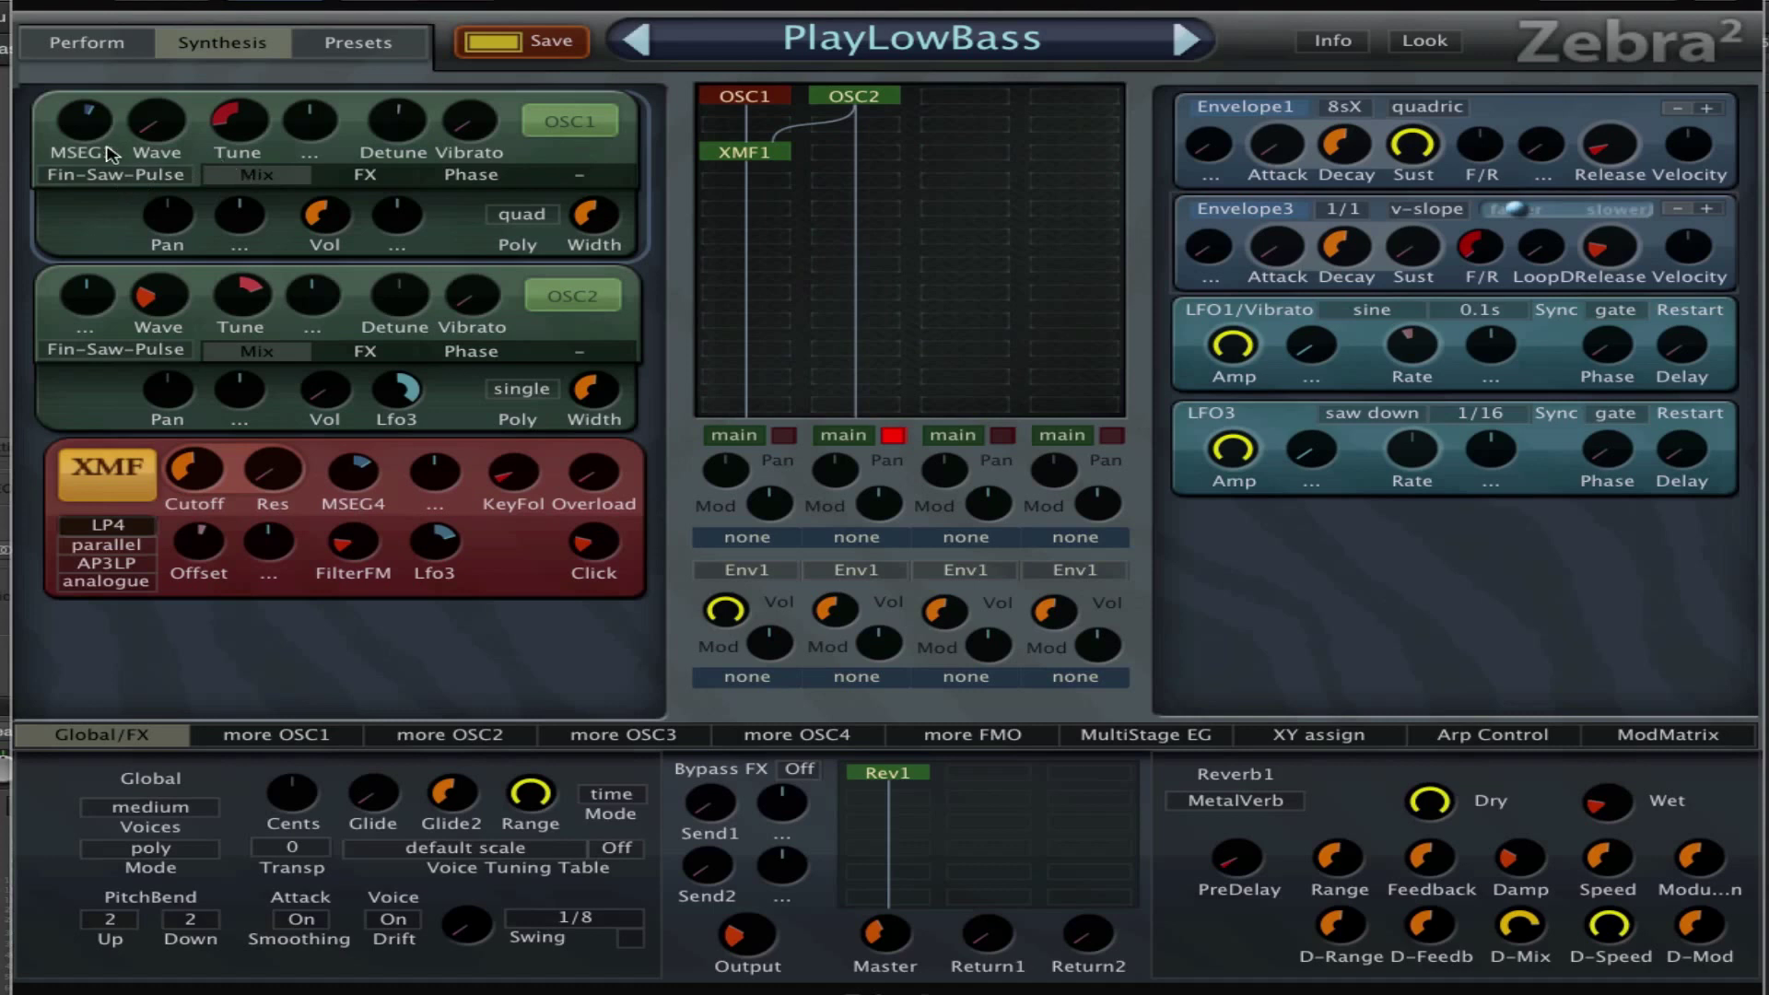
pyautogui.click(307, 735)
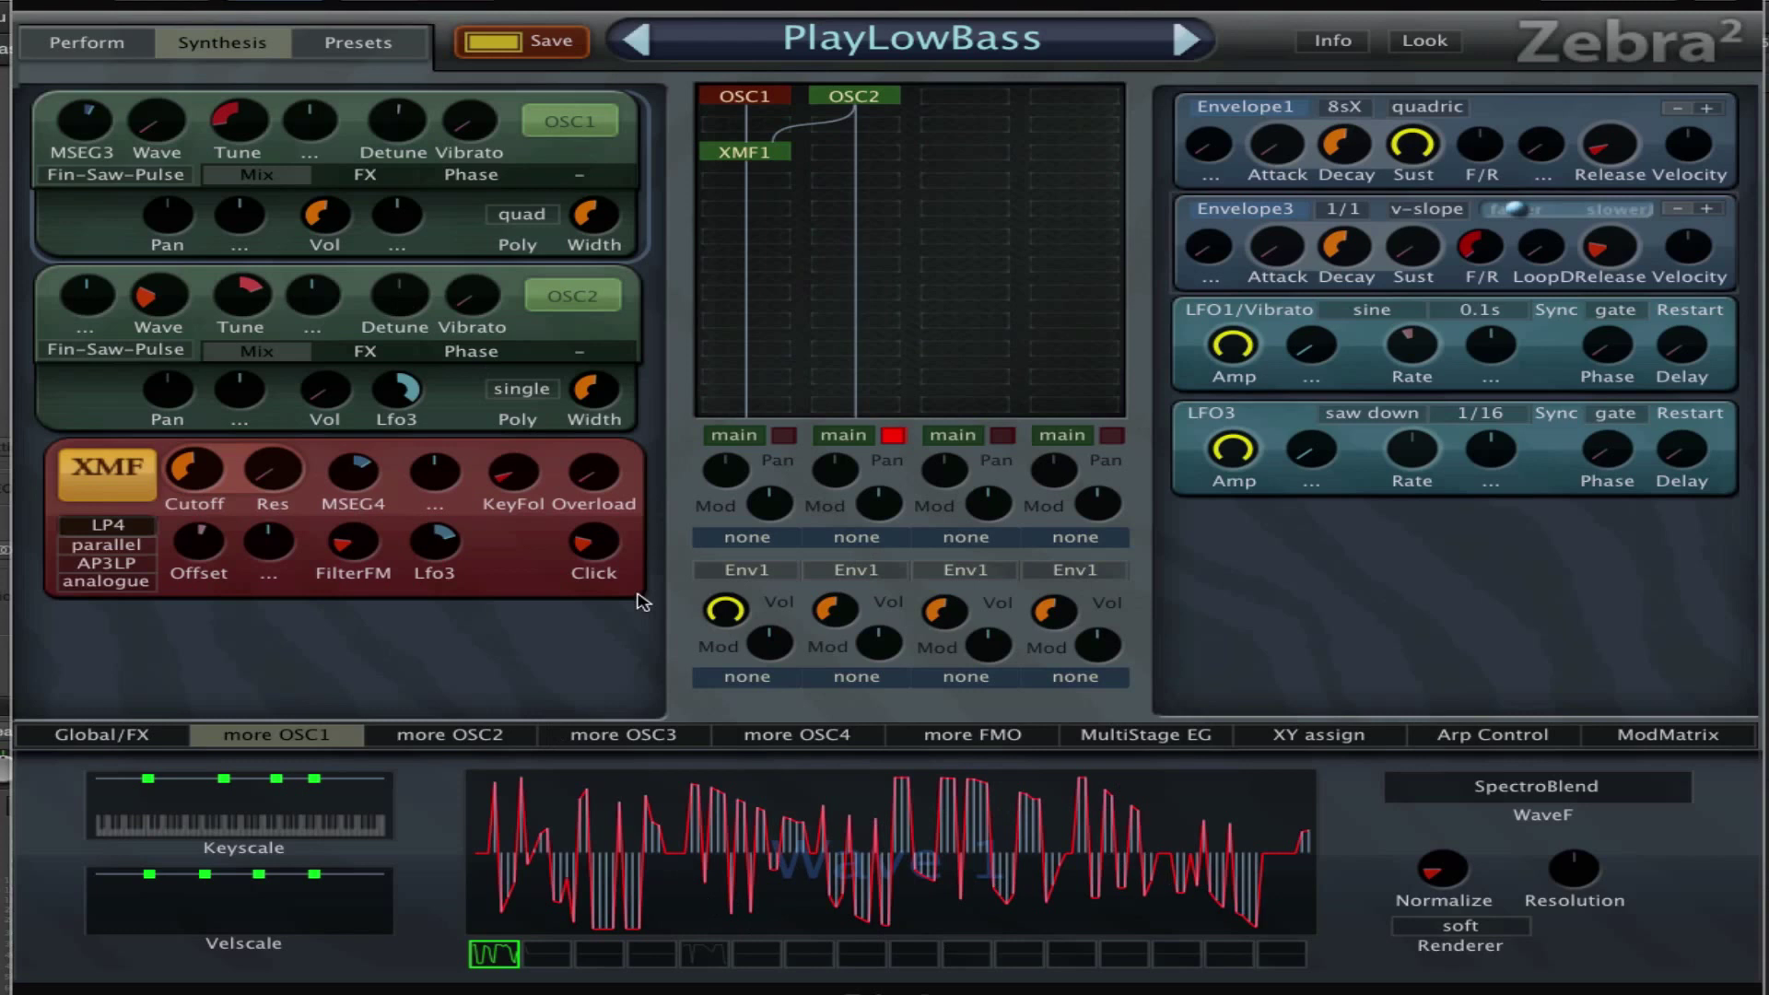
pyautogui.click(98, 138)
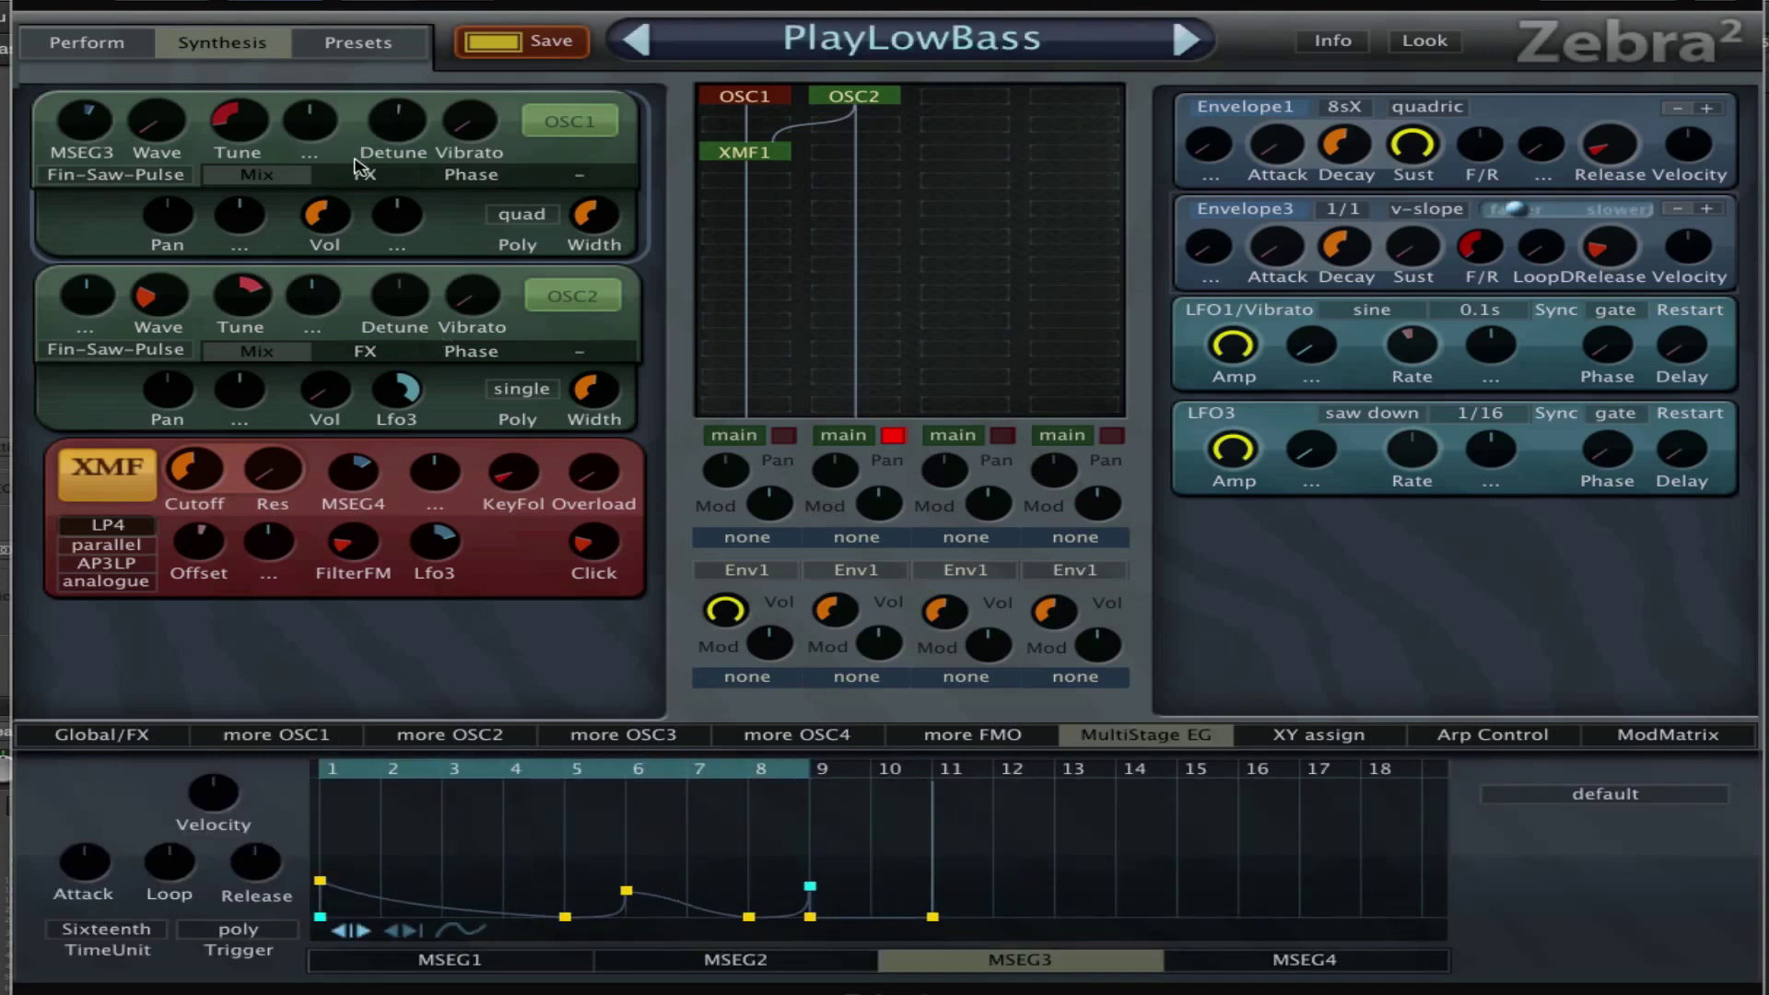
pyautogui.click(232, 127)
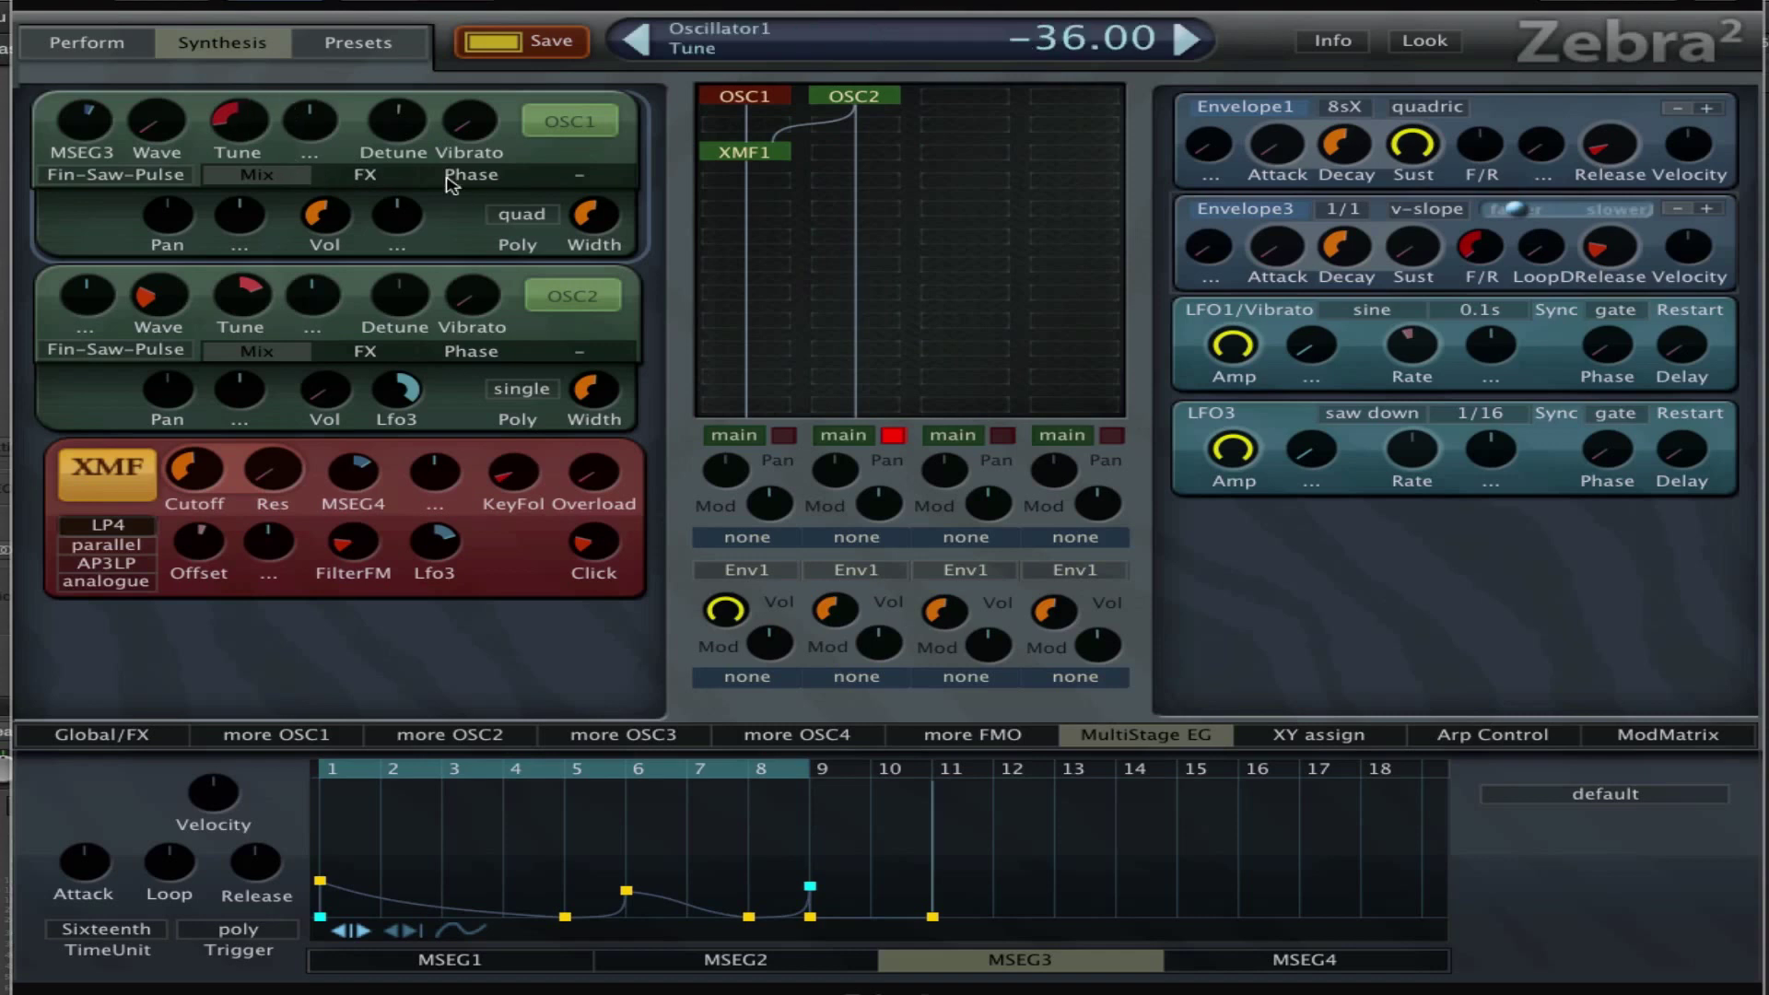
pyautogui.click(524, 217)
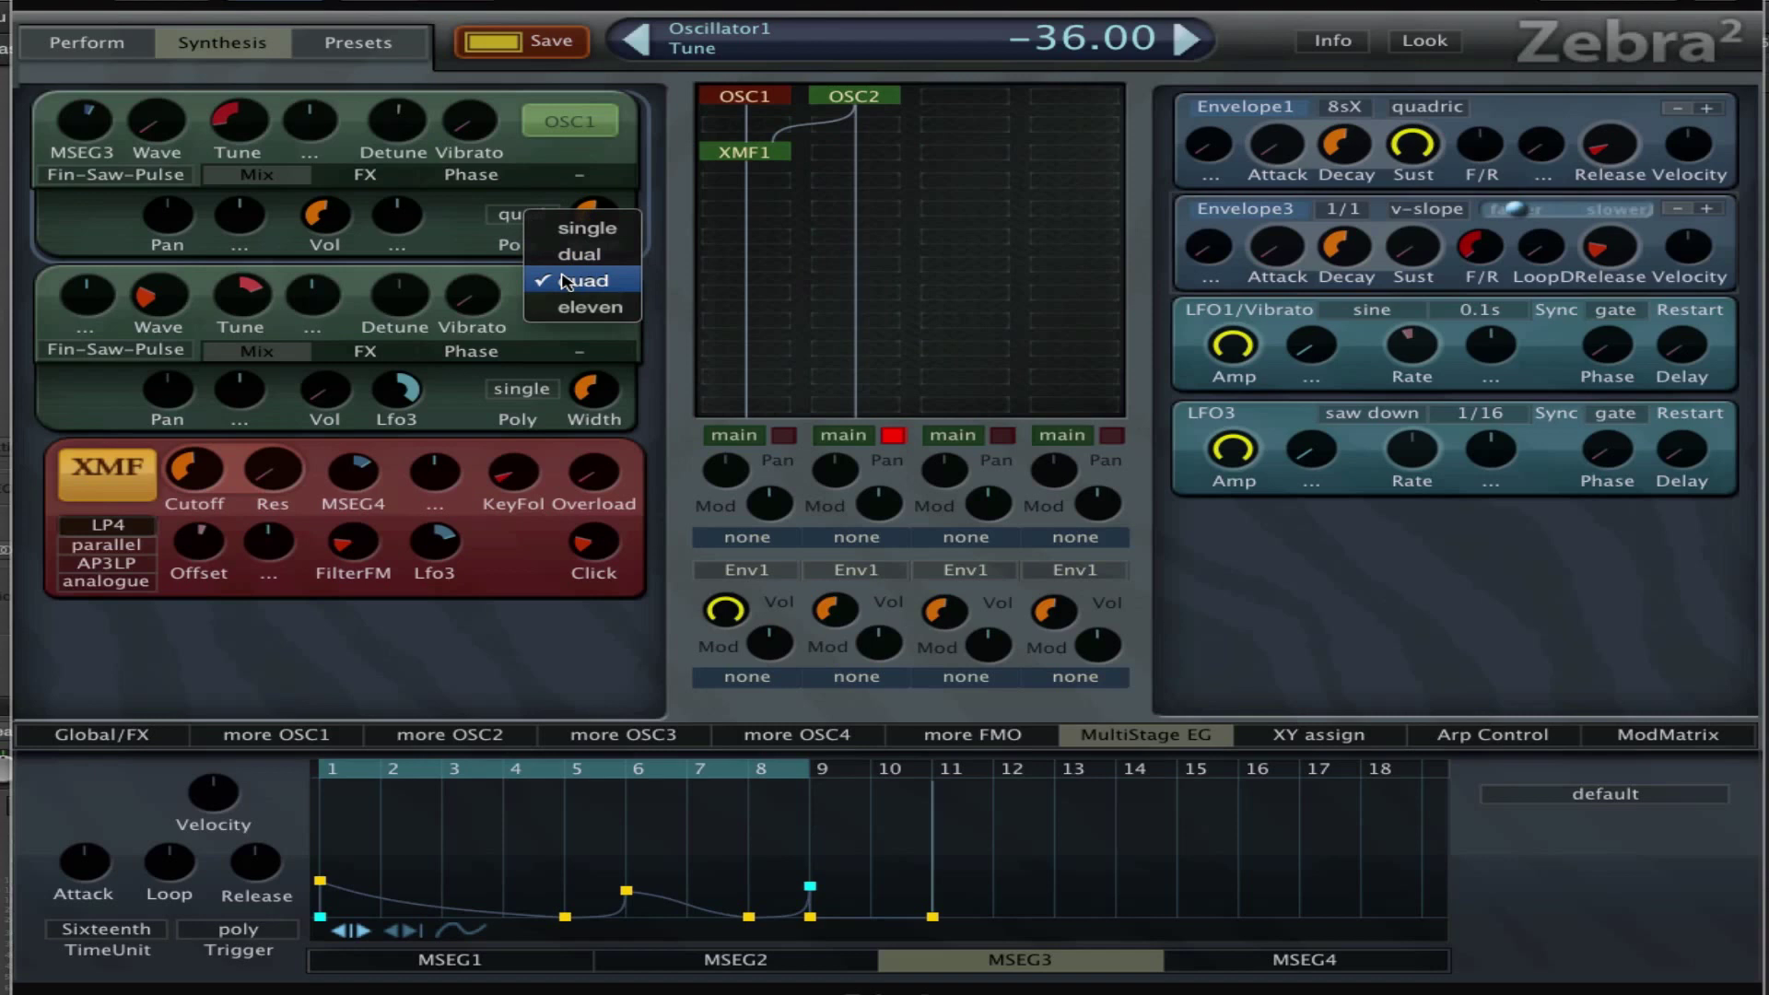
pyautogui.click(435, 242)
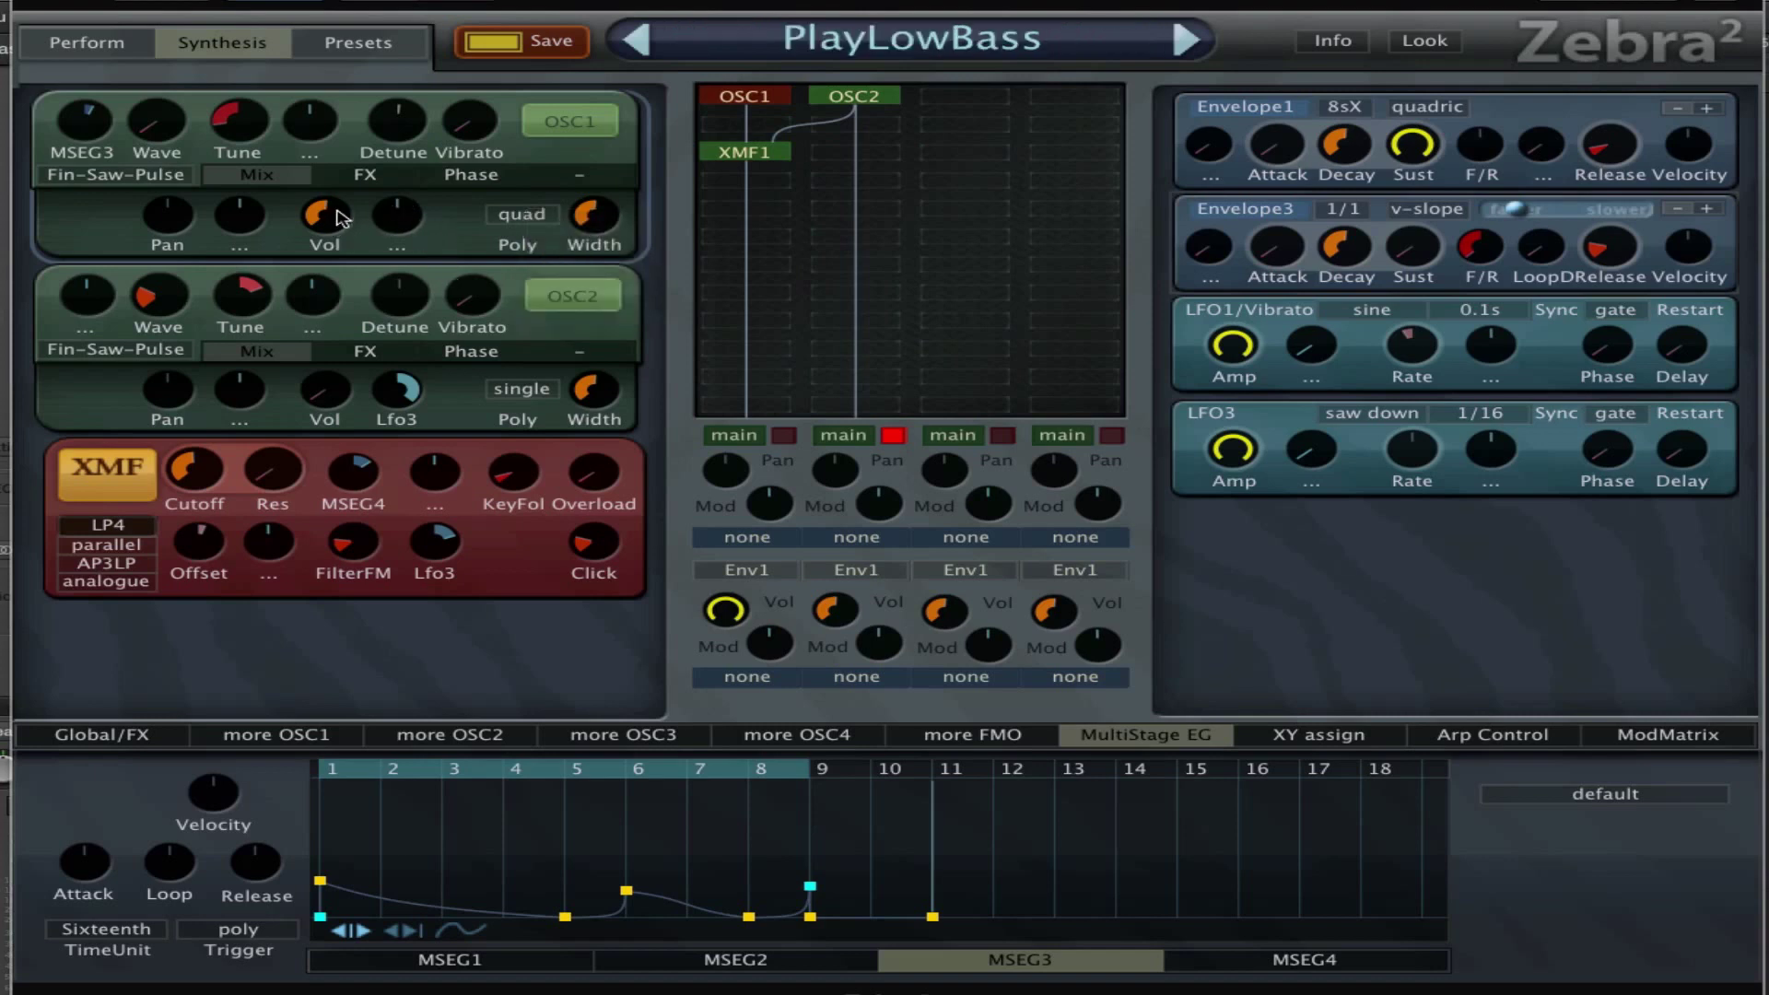
# Inspect oscillator 1's spectral effects and its phase and sync settings, including the envelope modulating the sync
pyautogui.click(366, 175)
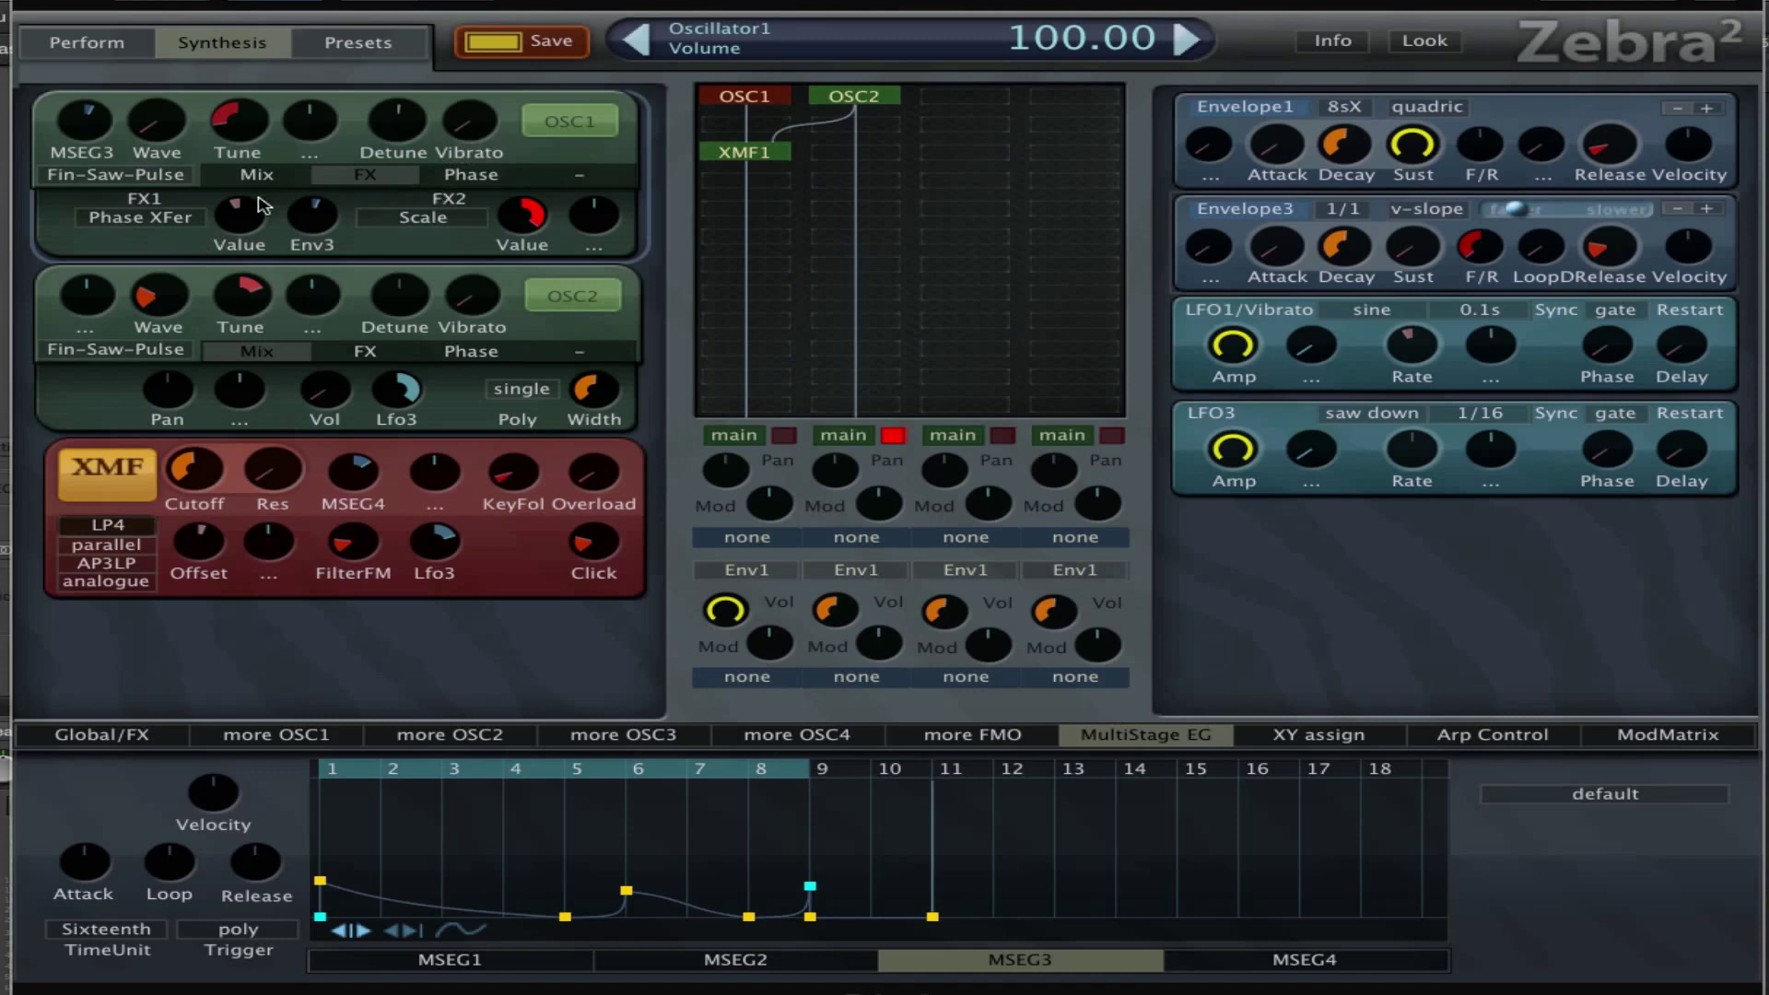
pyautogui.click(177, 220)
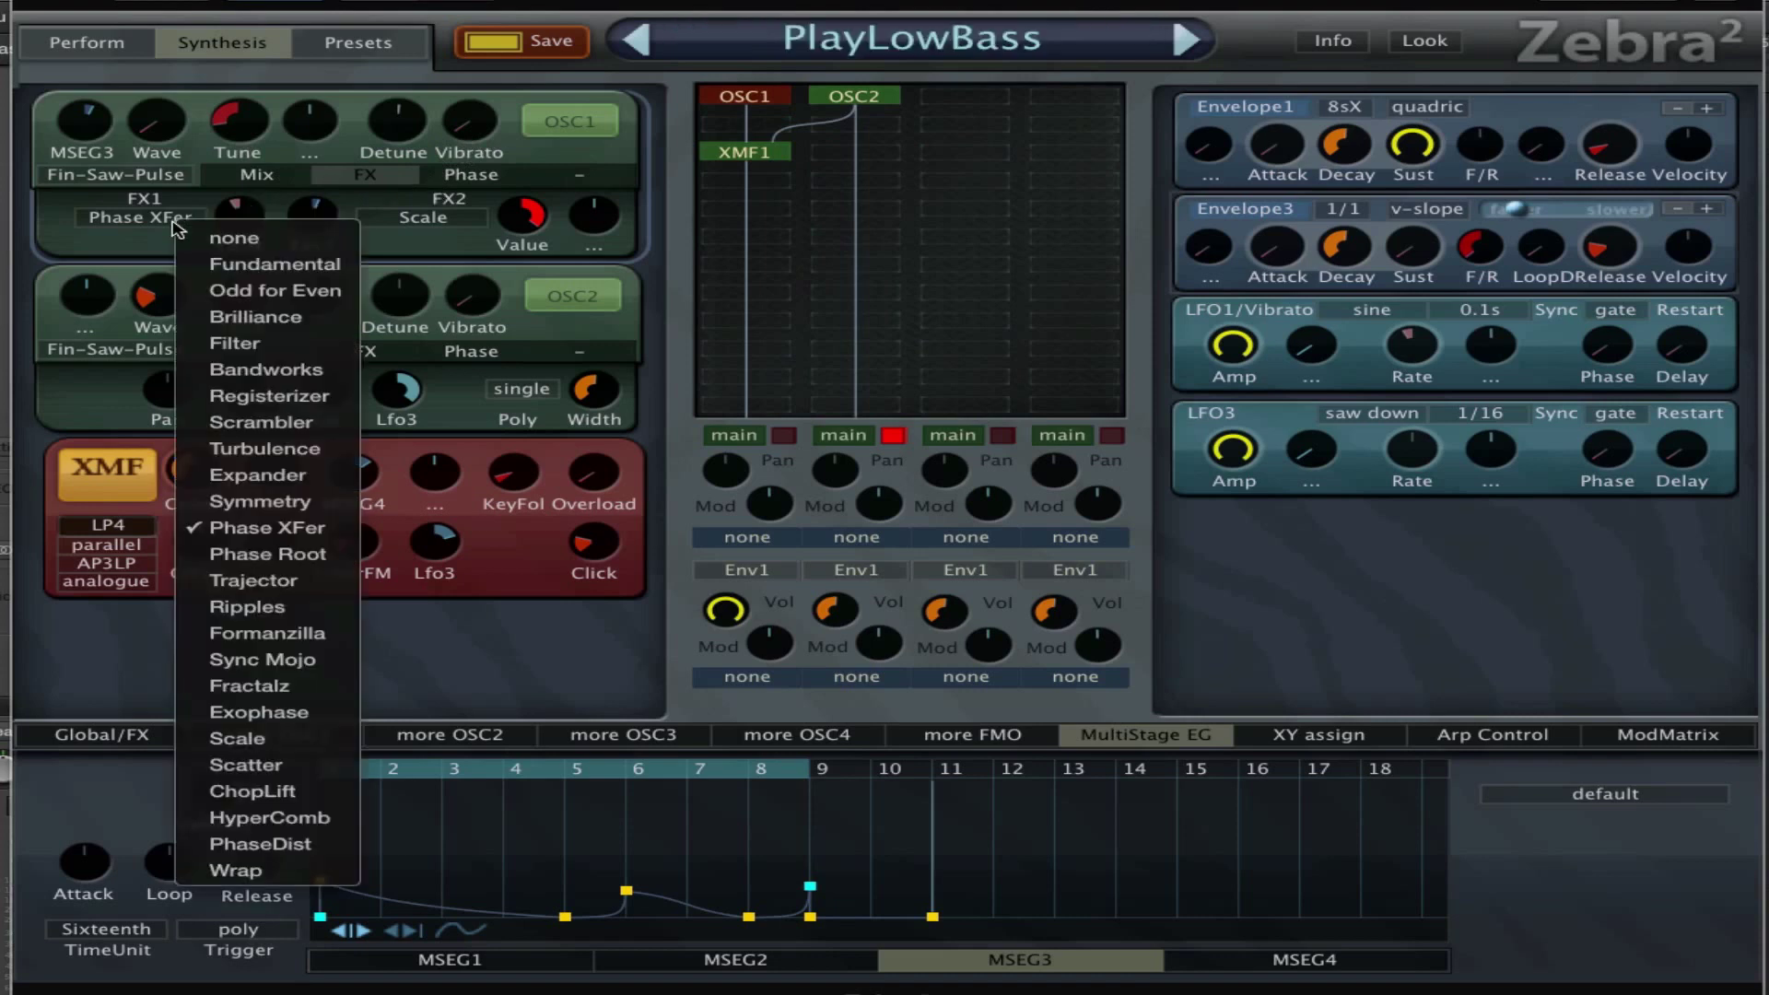
pyautogui.click(328, 203)
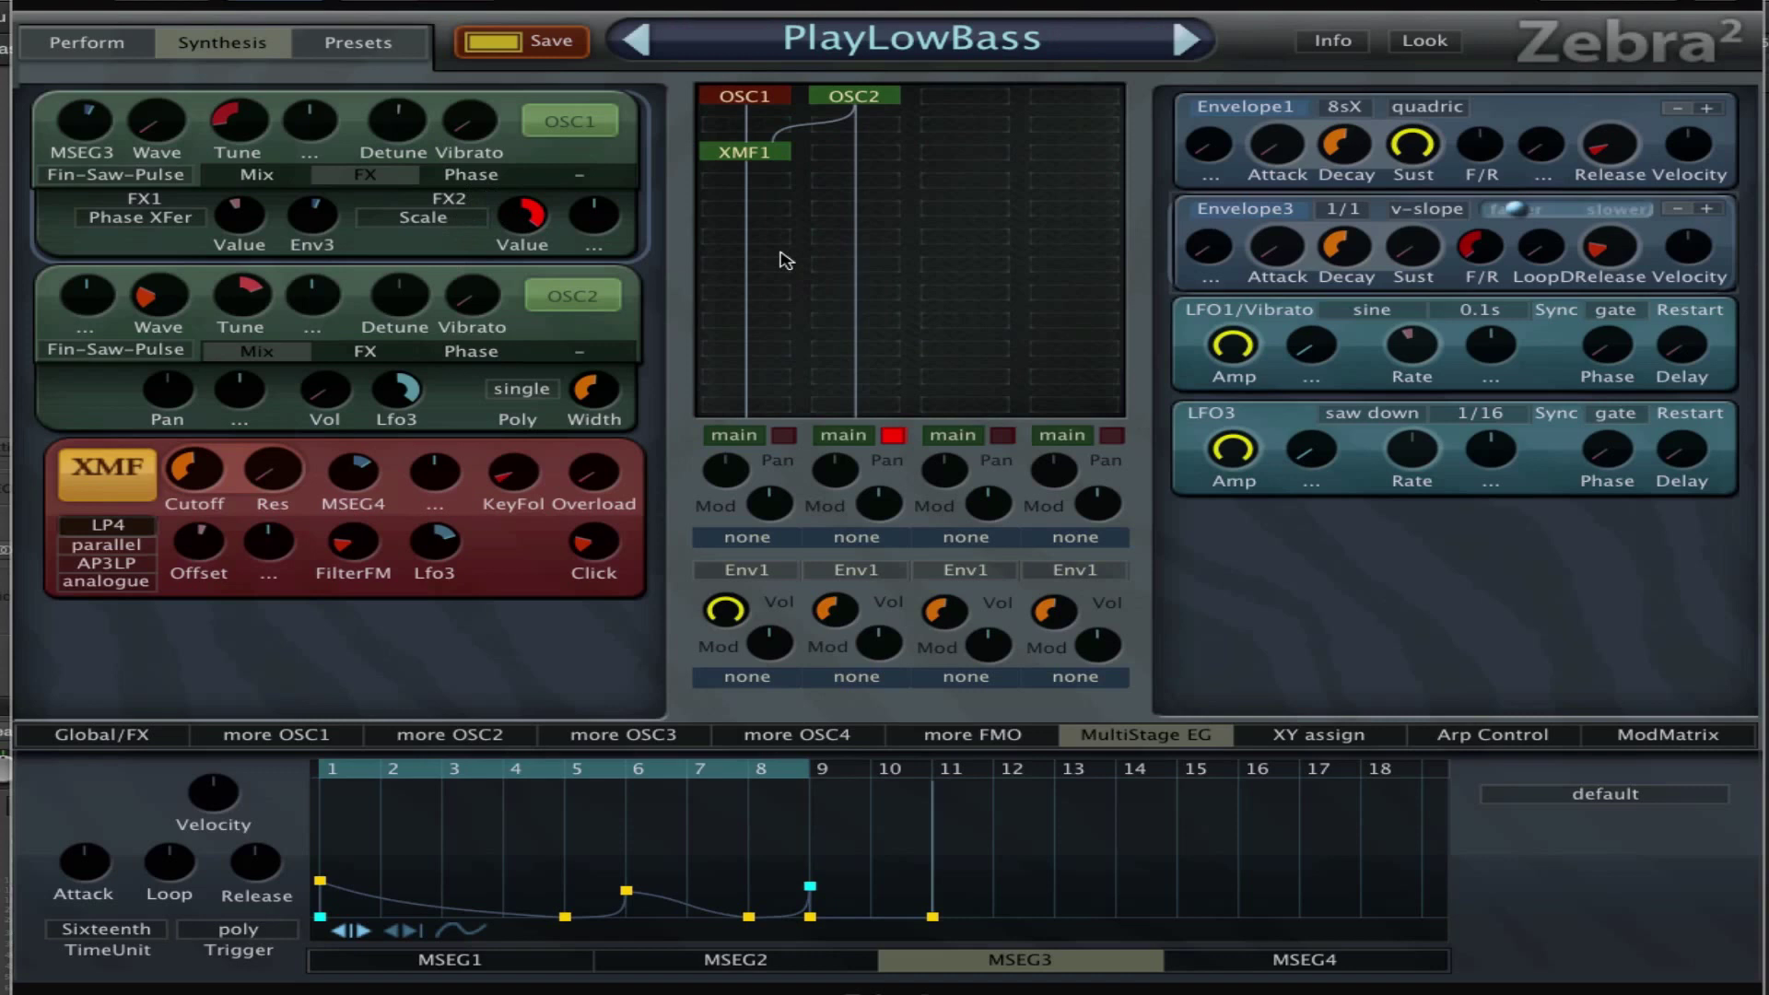
pyautogui.click(495, 178)
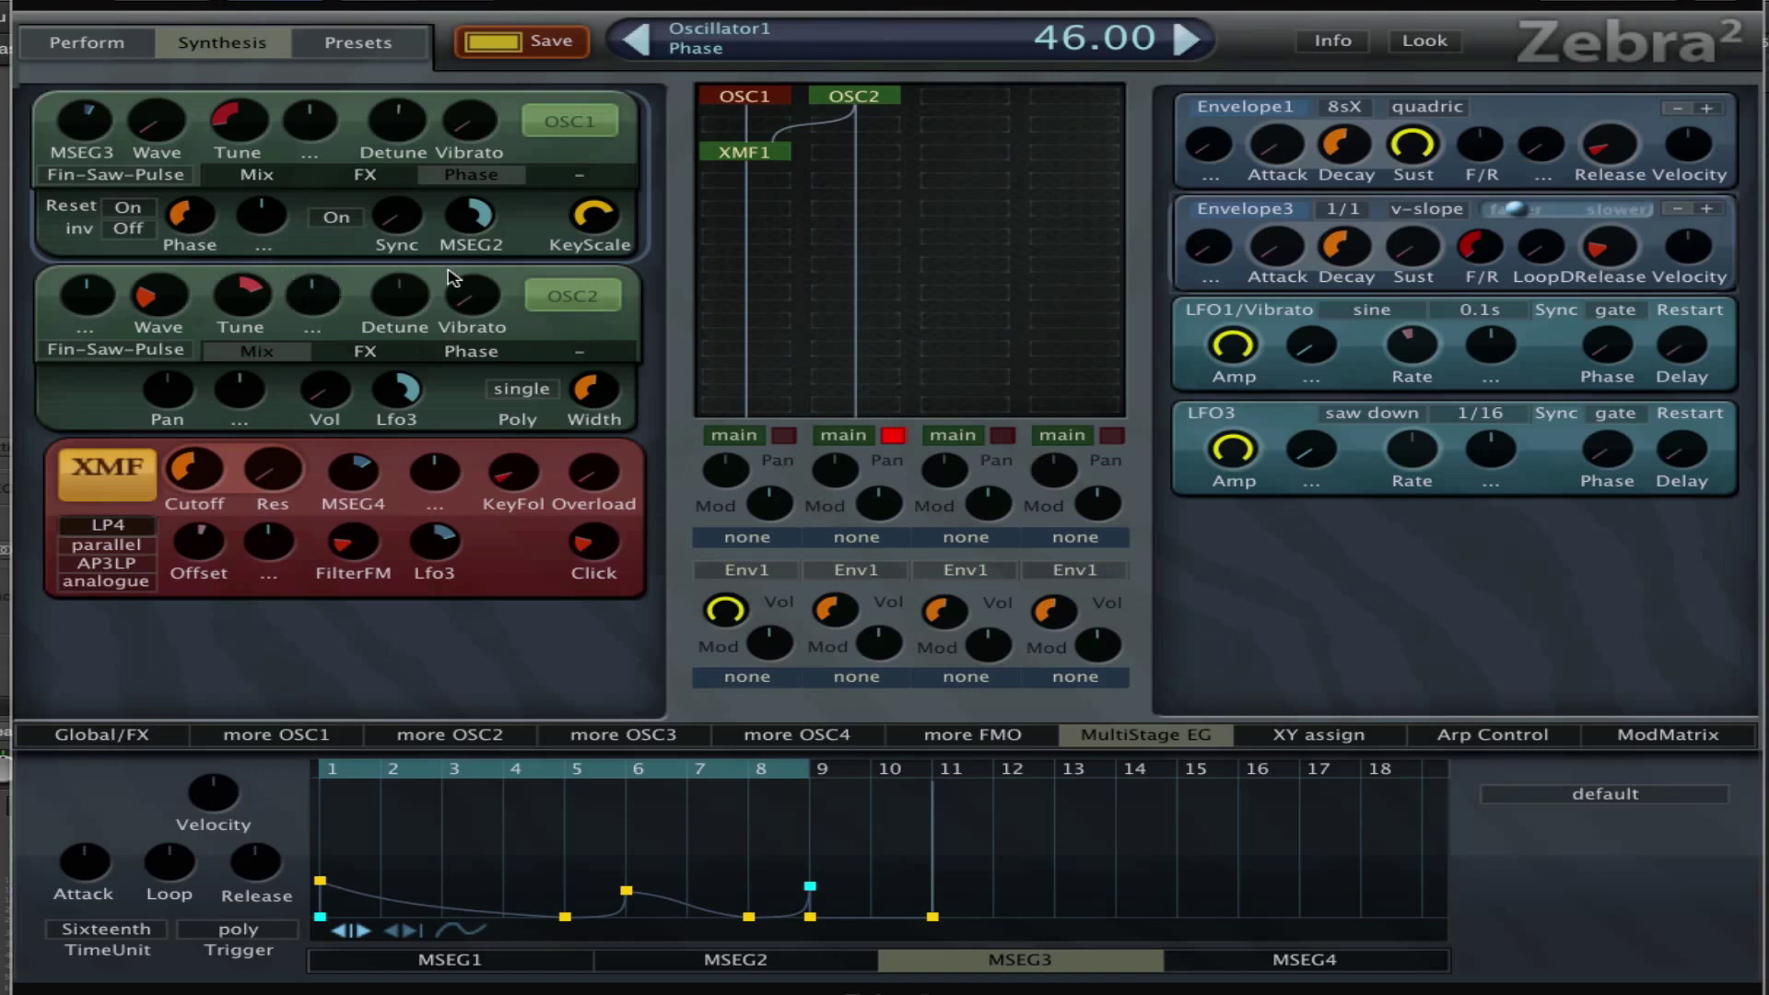
pyautogui.click(479, 221)
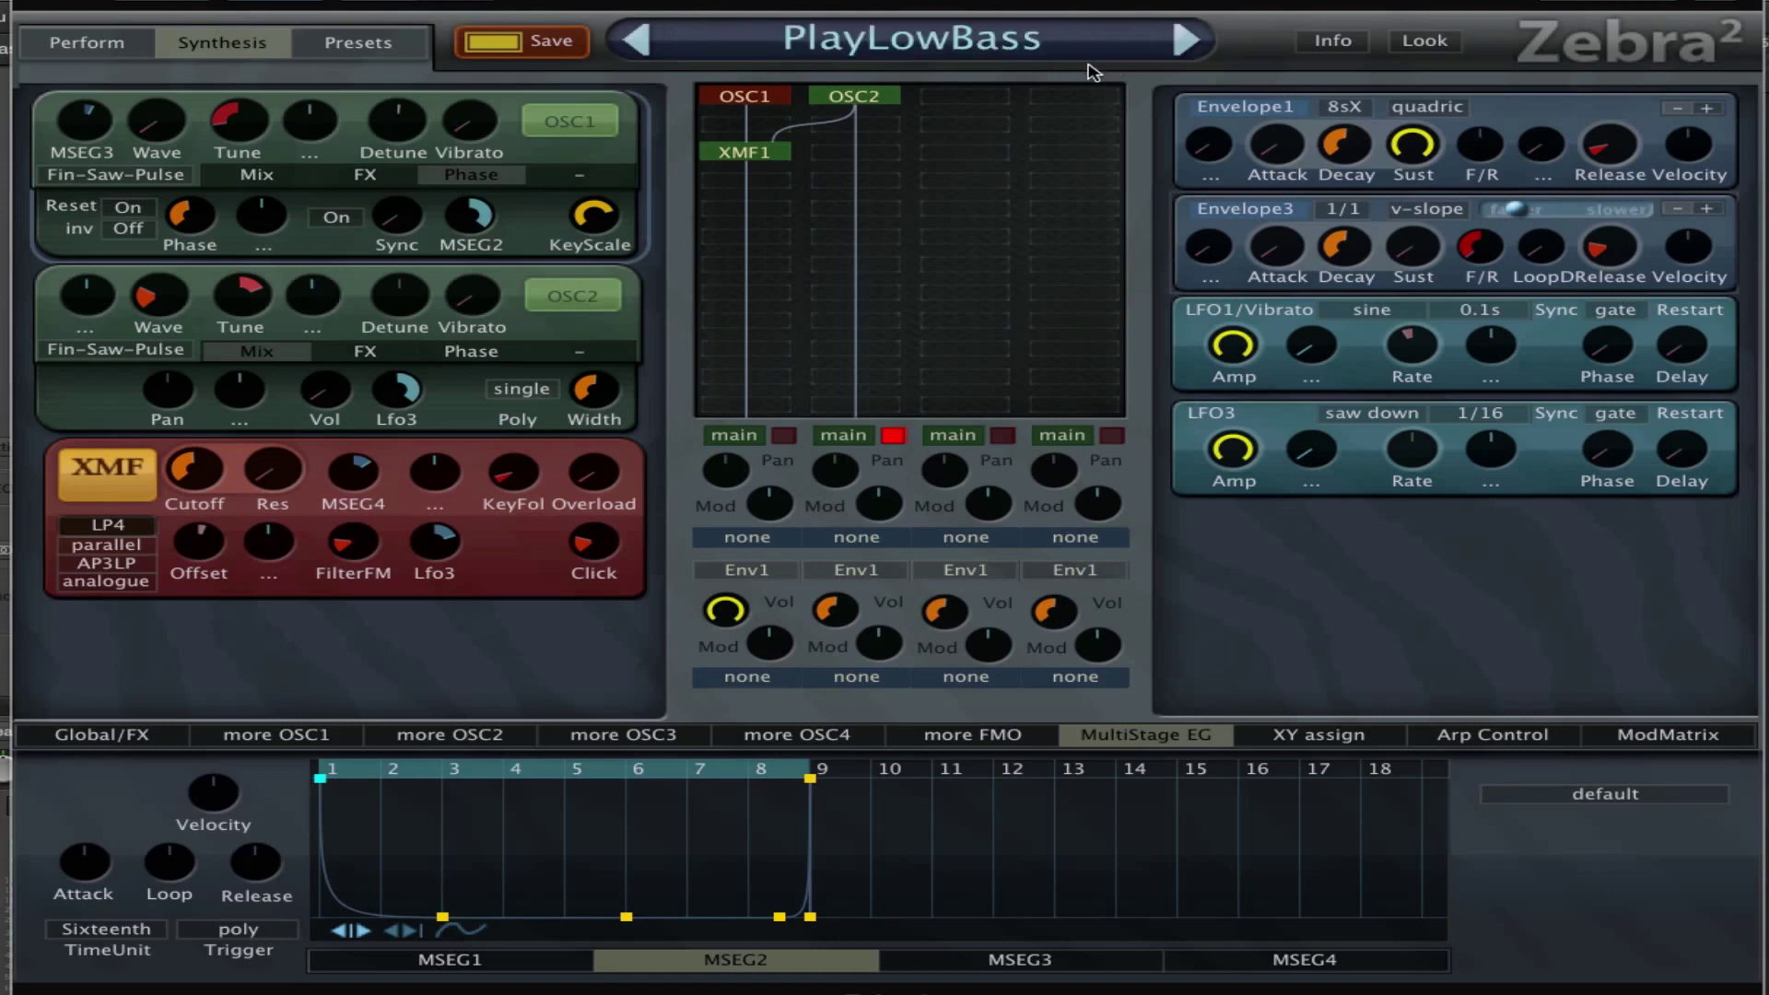
# Examine the XMF1 filter's cutoff, routing mode, second filter type and character options
pyautogui.click(772, 164)
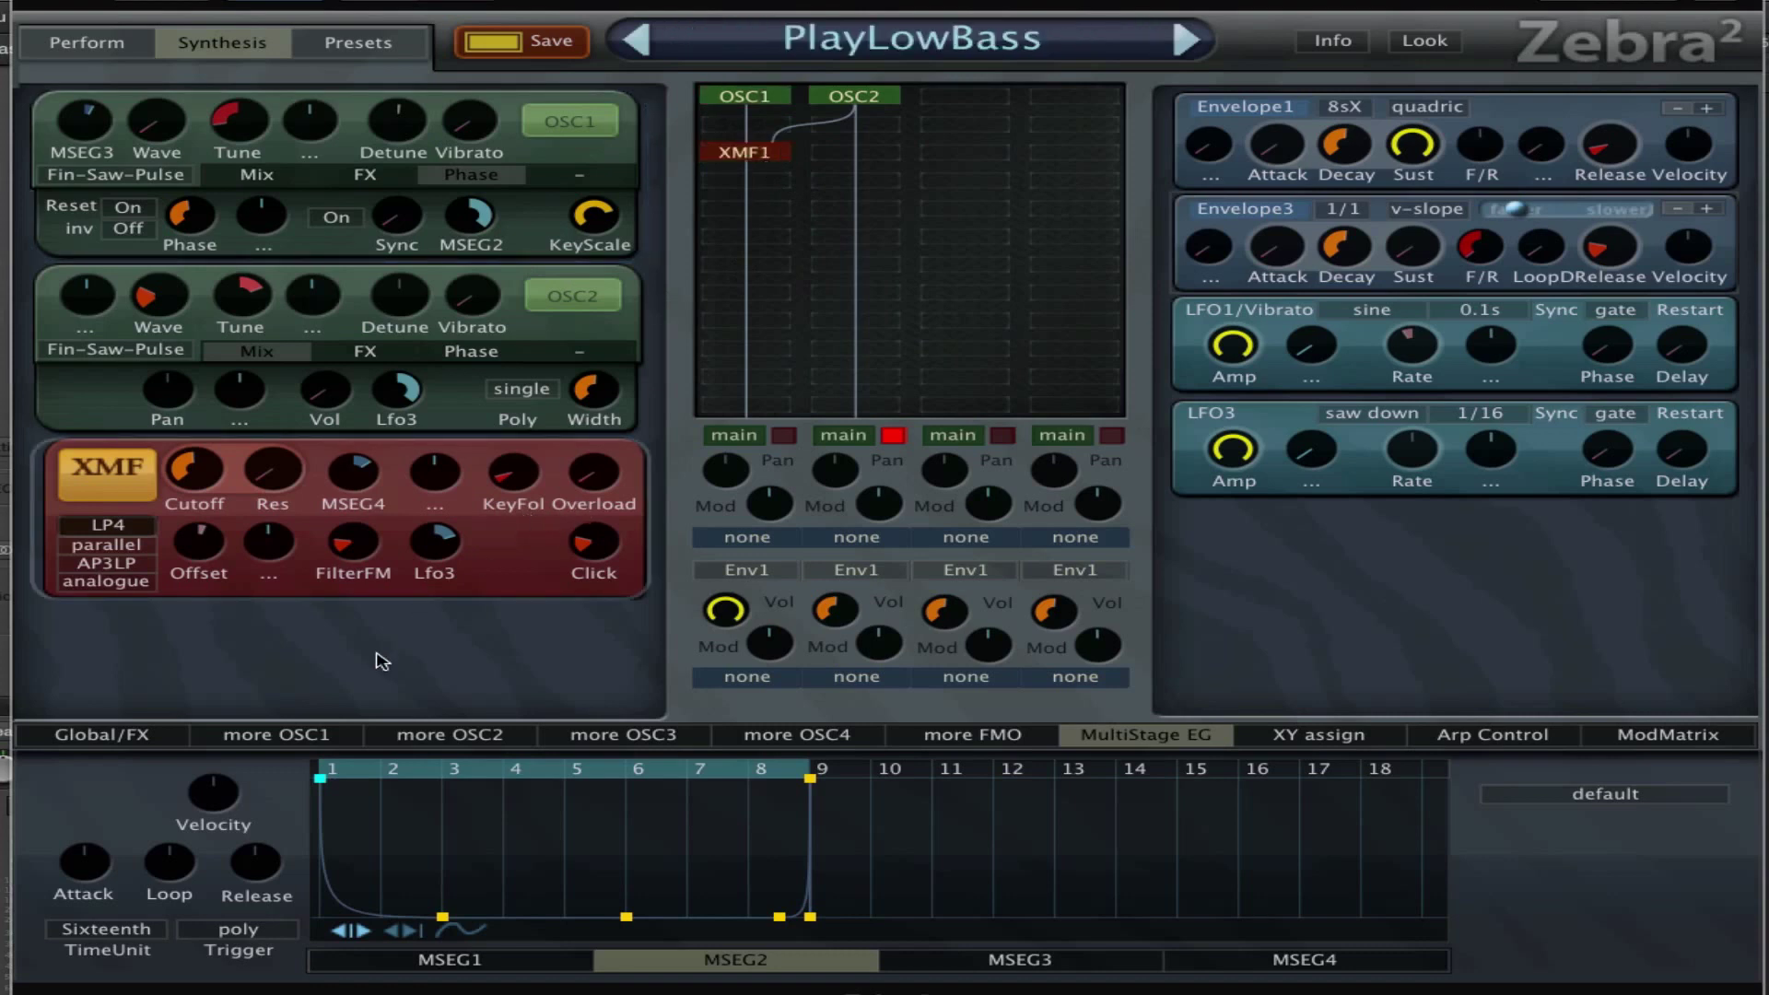
pyautogui.moveTo(203, 472)
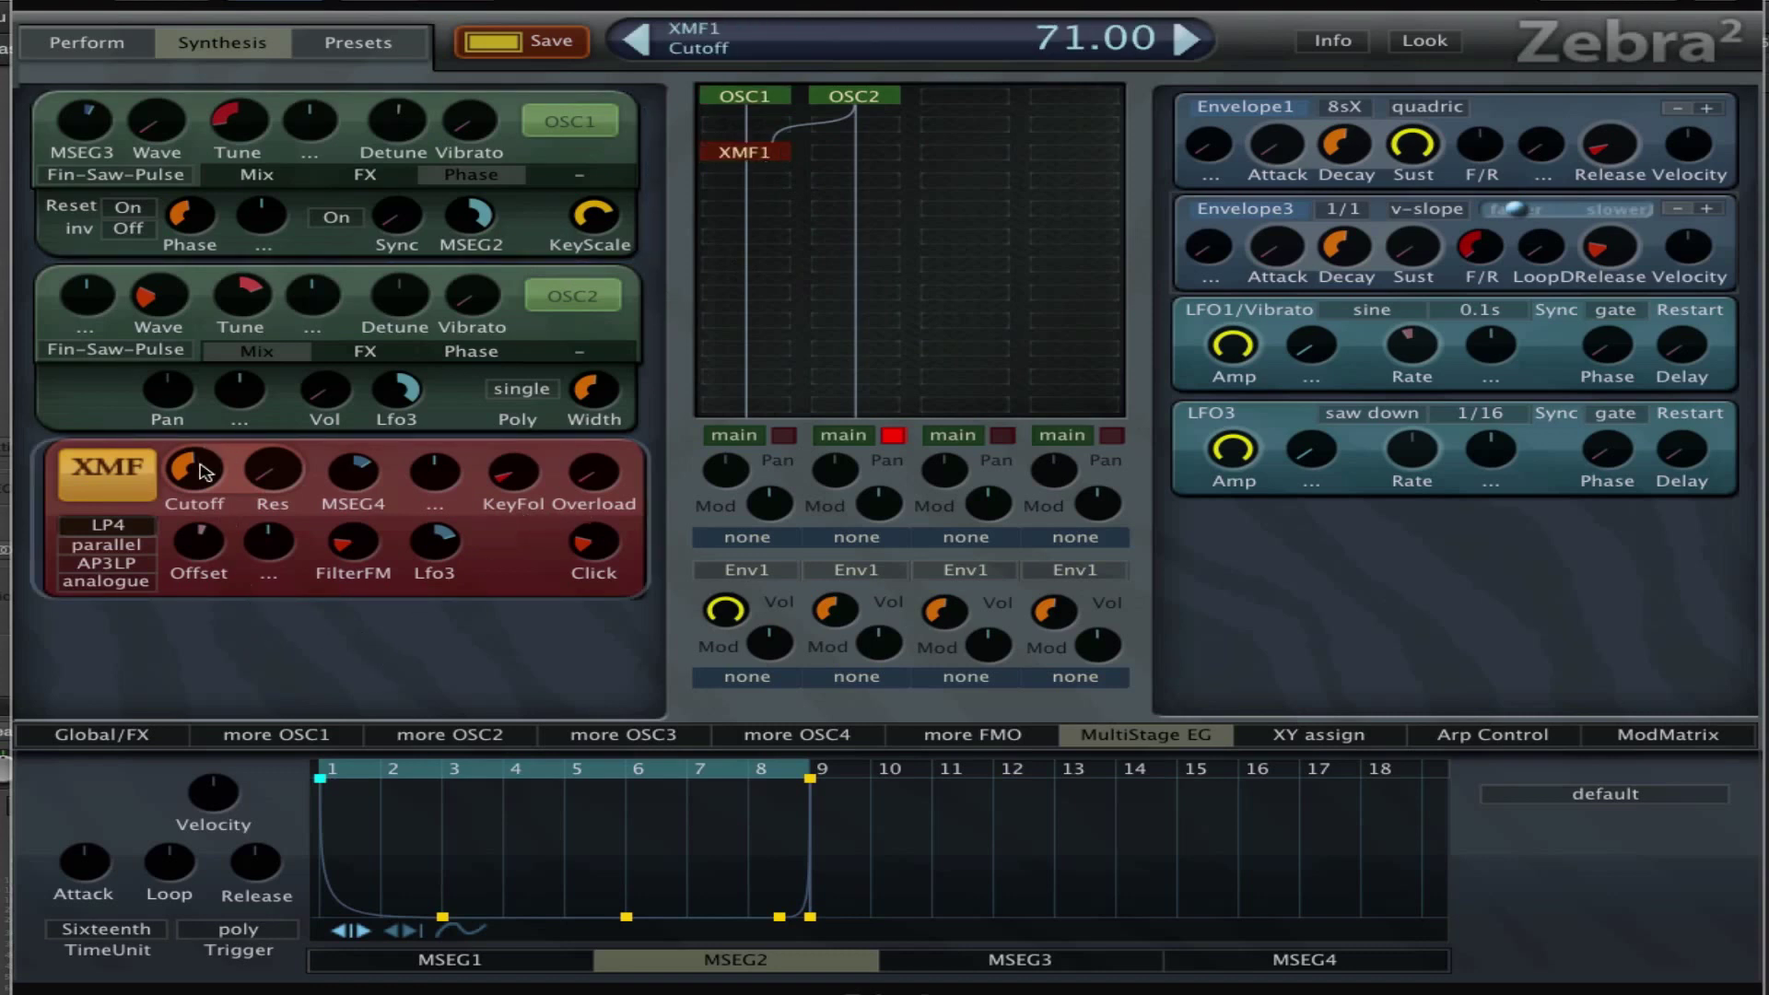
pyautogui.click(143, 544)
pyautogui.click(156, 557)
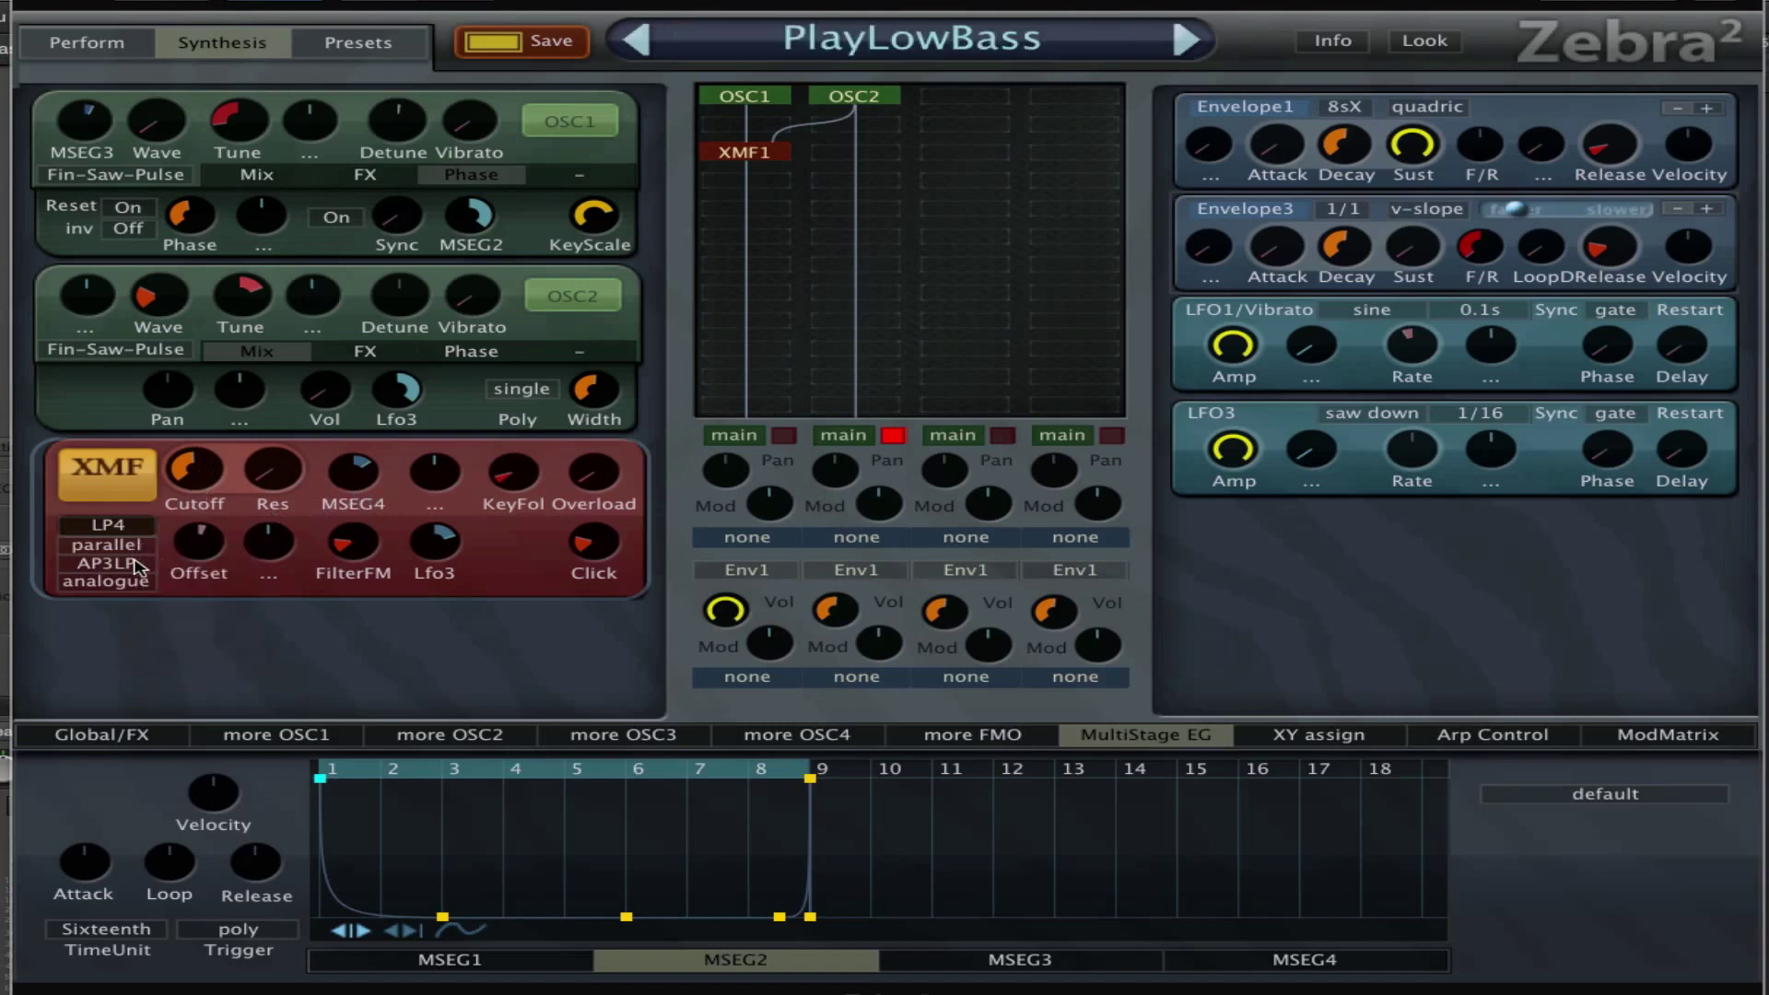
pyautogui.click(143, 562)
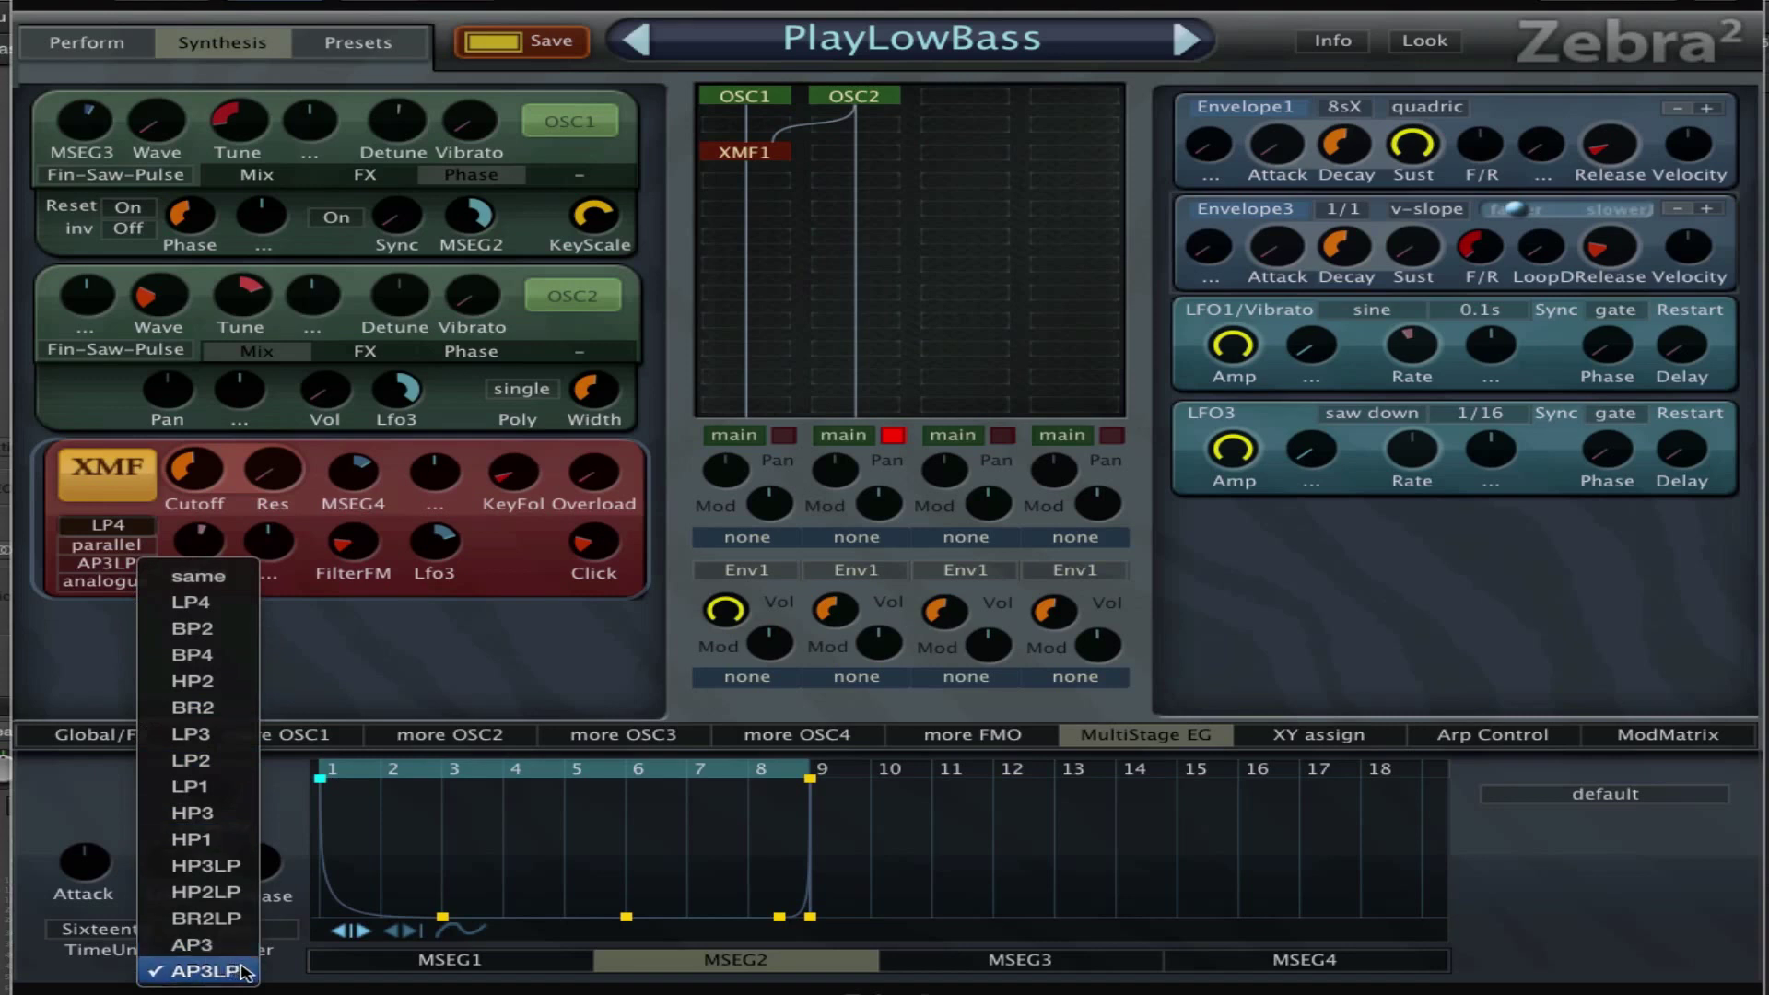
pyautogui.click(419, 673)
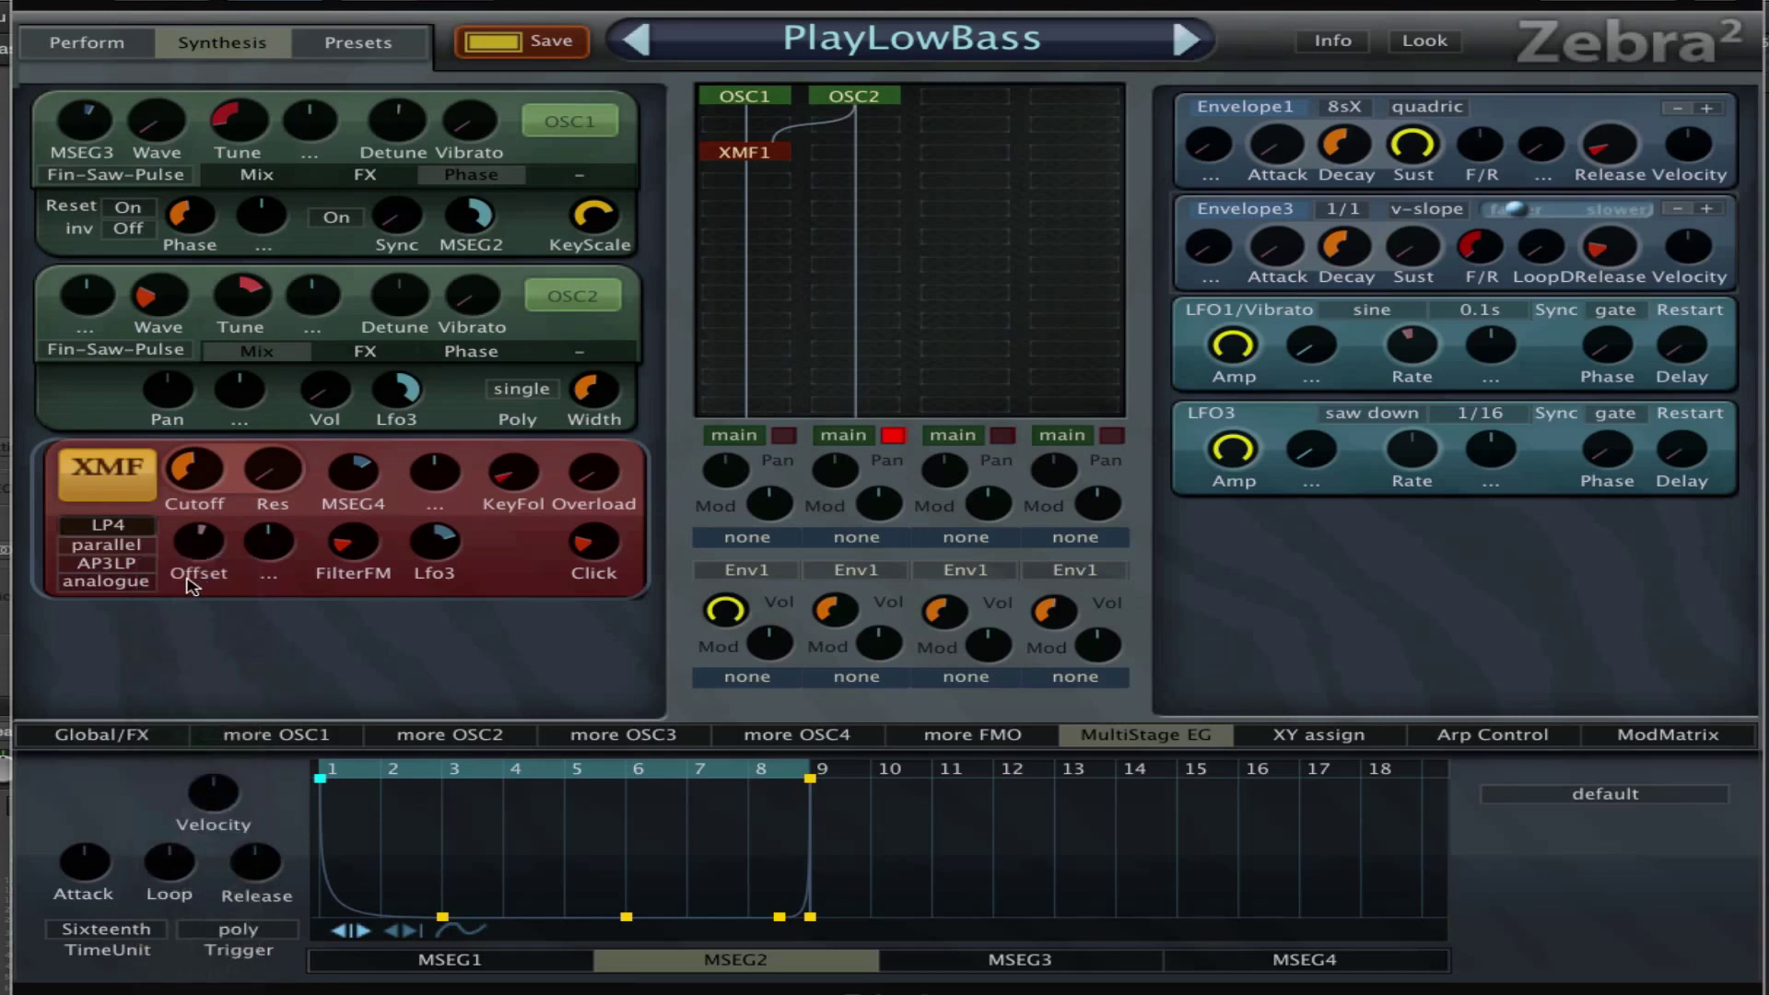
pyautogui.click(122, 585)
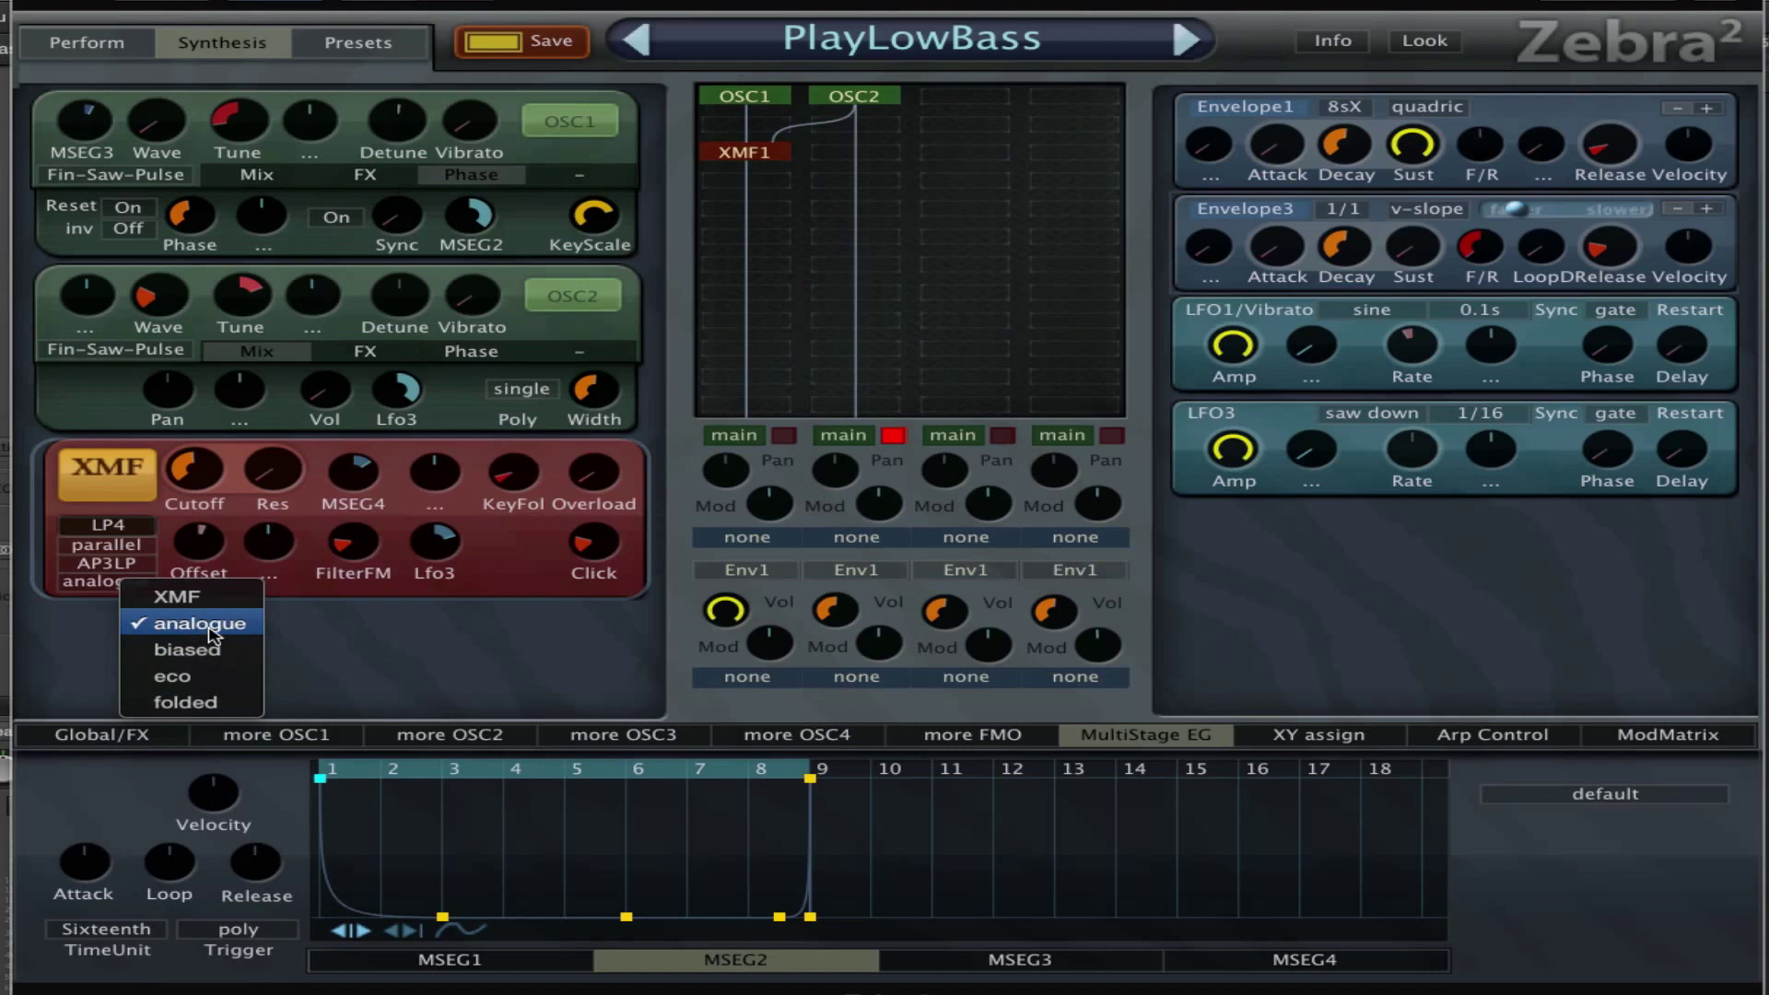
pyautogui.click(415, 658)
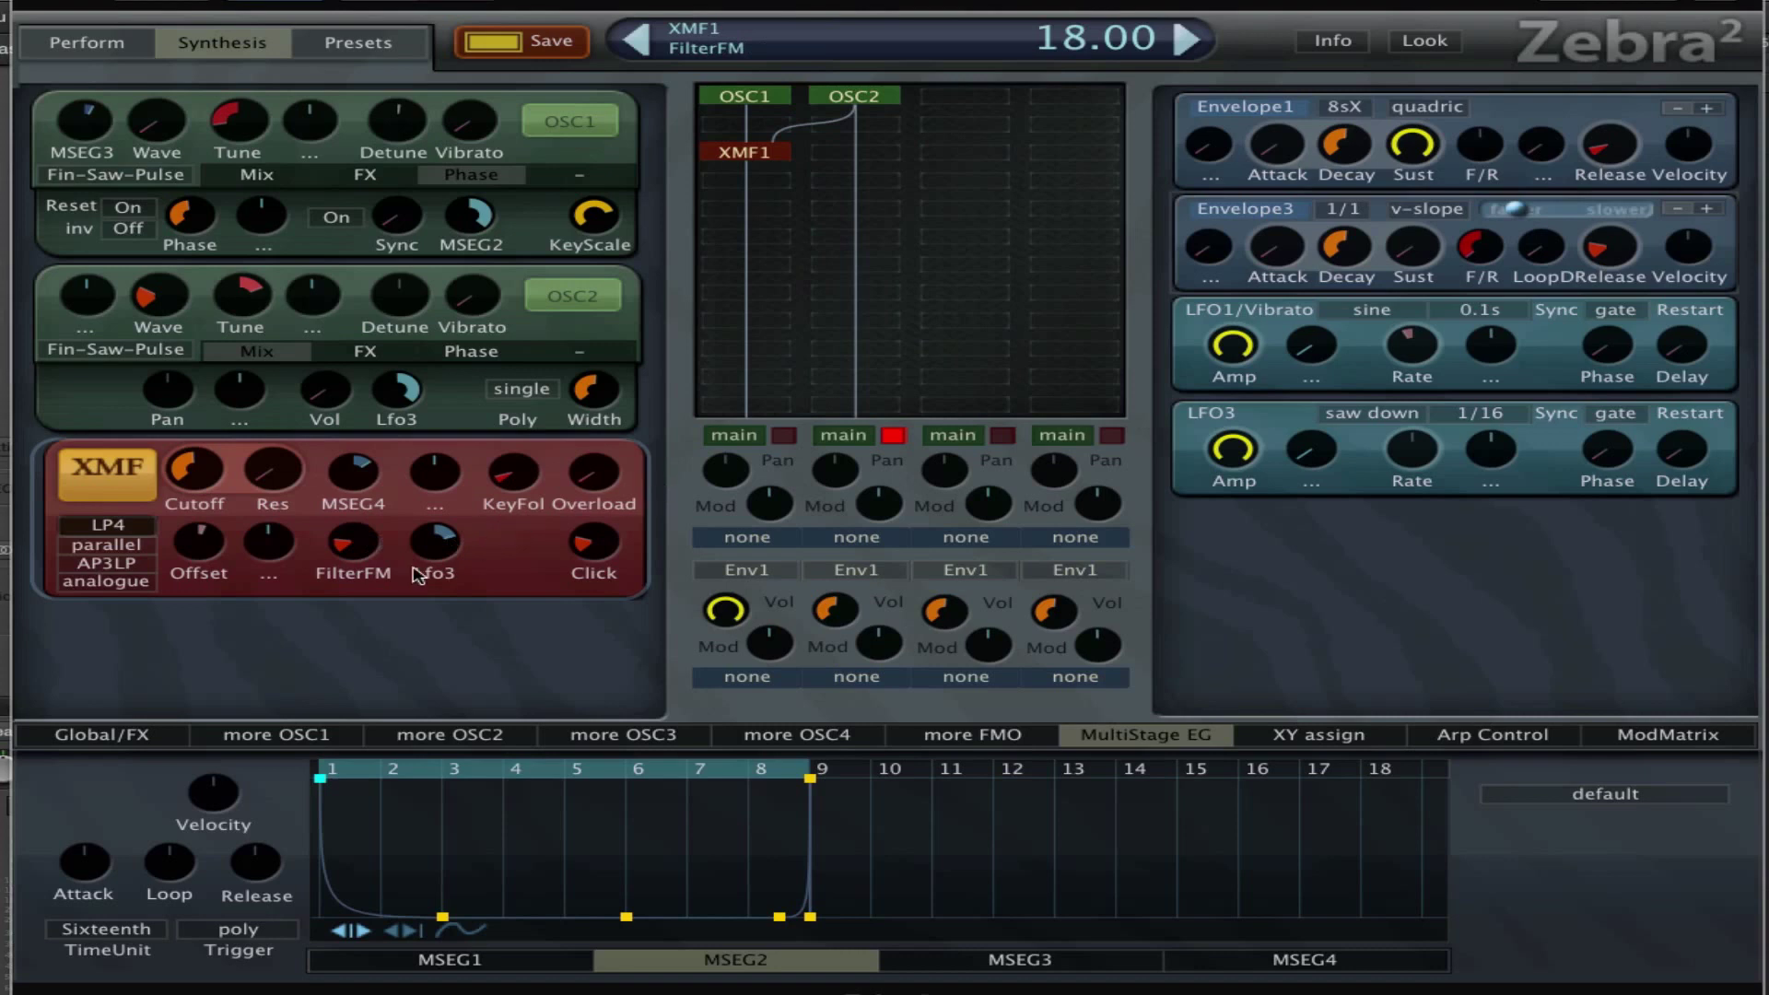
# Bypass oscillator 2 in the routing grid and switch it back on
pyautogui.click(869, 101)
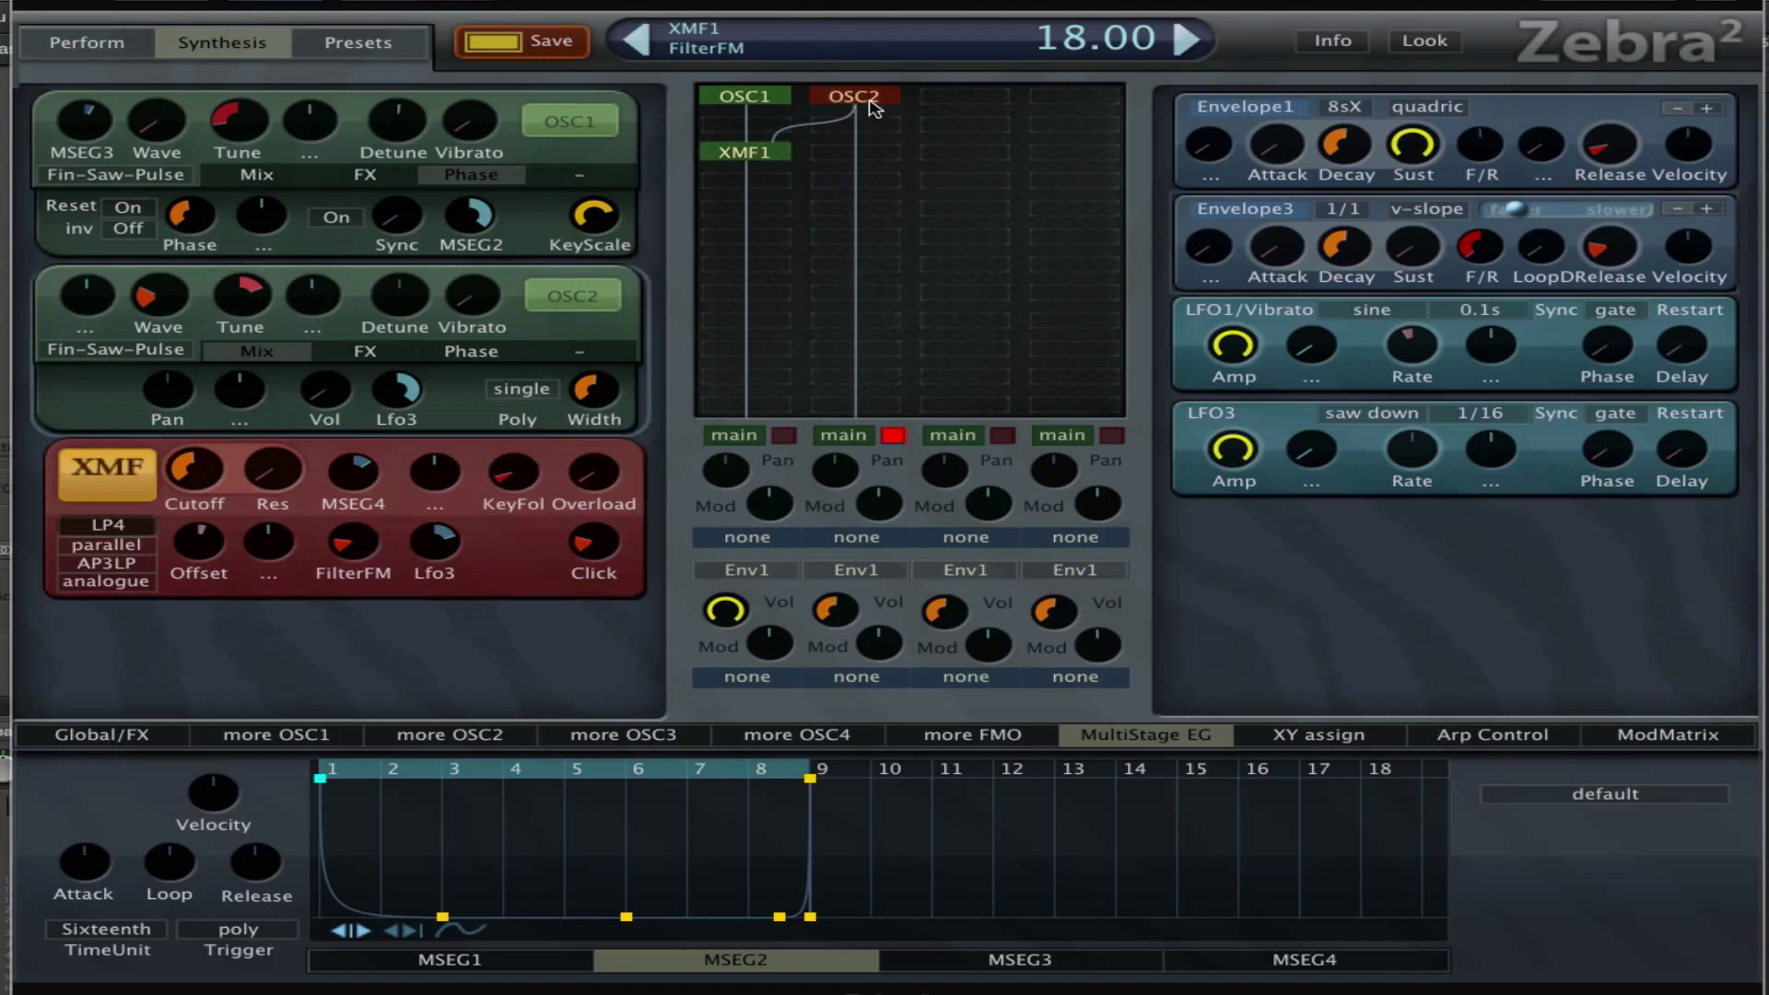
pyautogui.doubleClick(870, 101)
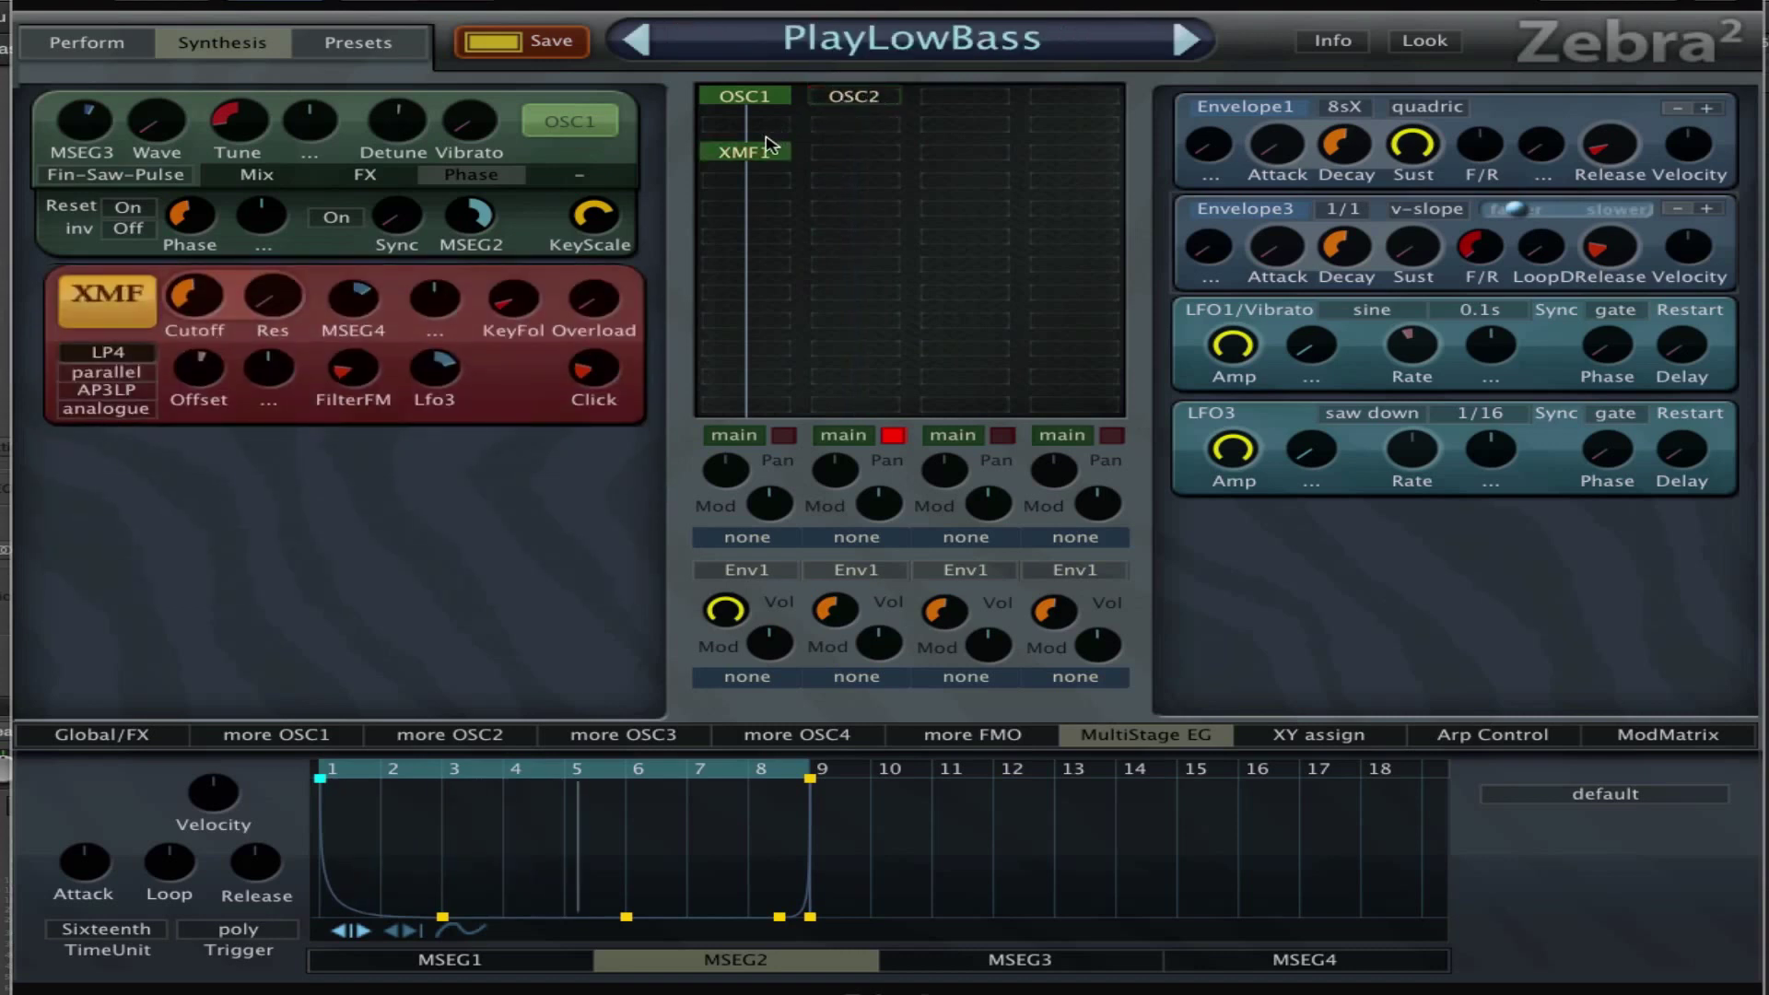
pyautogui.click(769, 147)
pyautogui.doubleClick(866, 98)
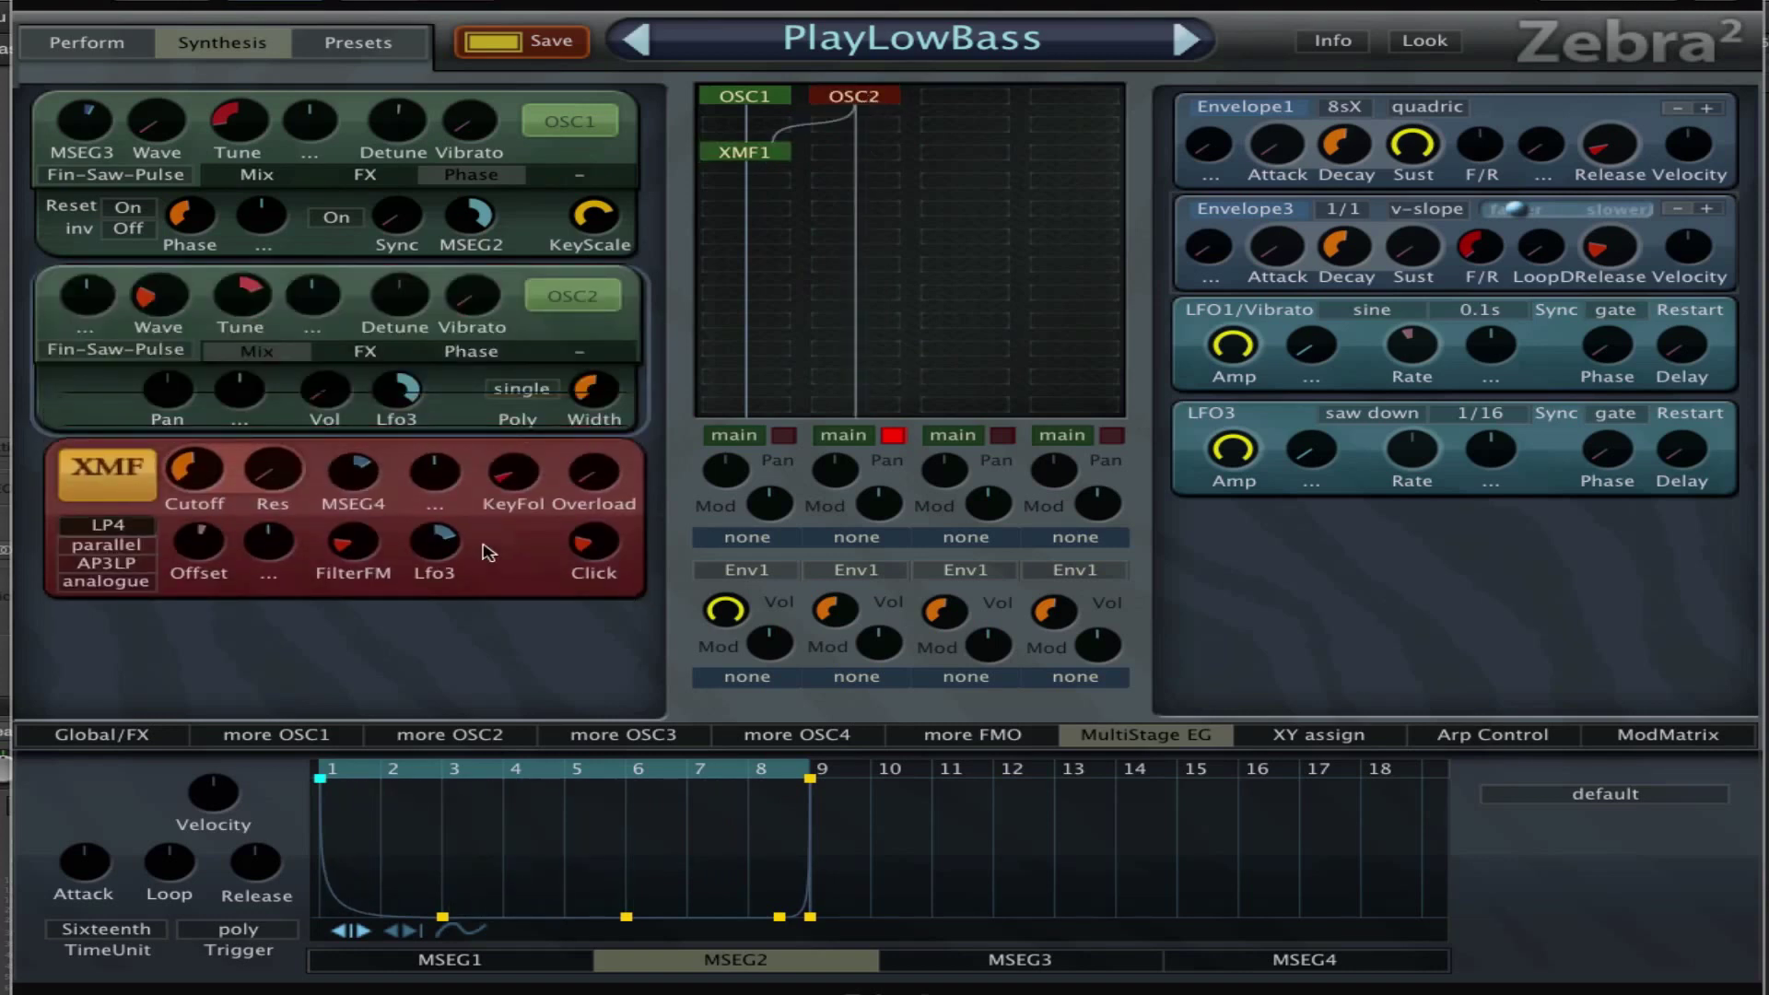
# Reset the XMF1 filter's Click amount to 0
pyautogui.moveTo(348, 553)
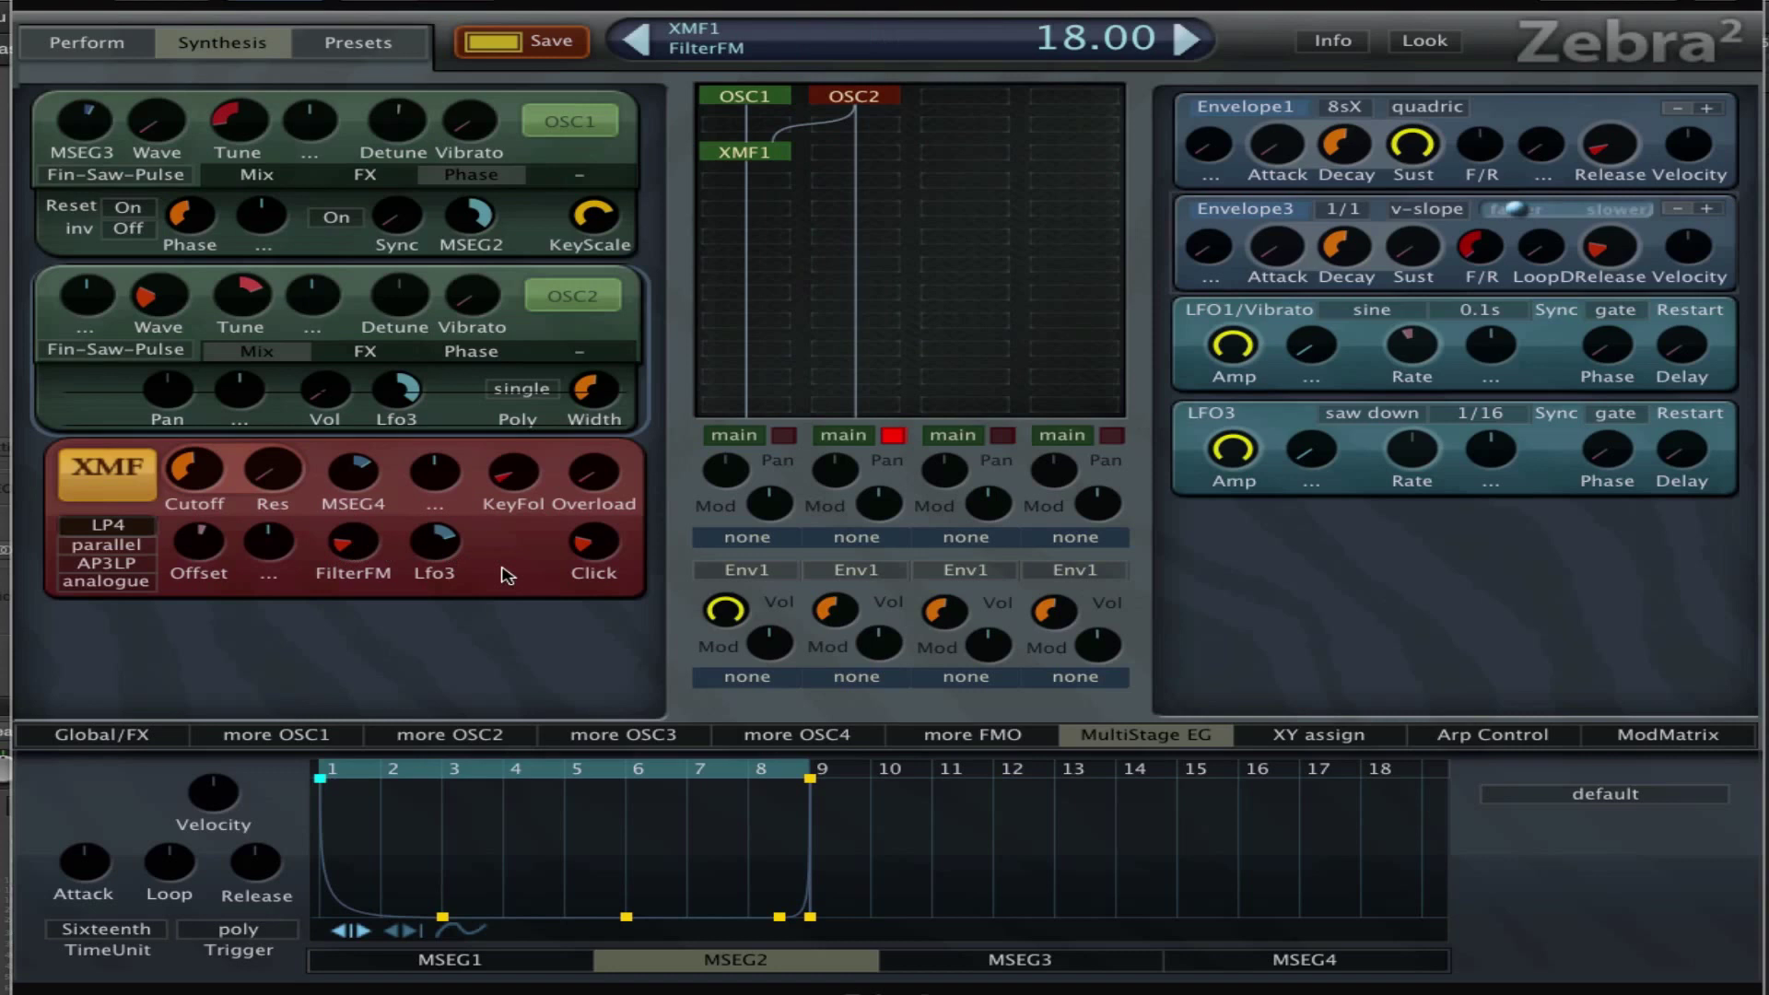
pyautogui.moveTo(438, 547)
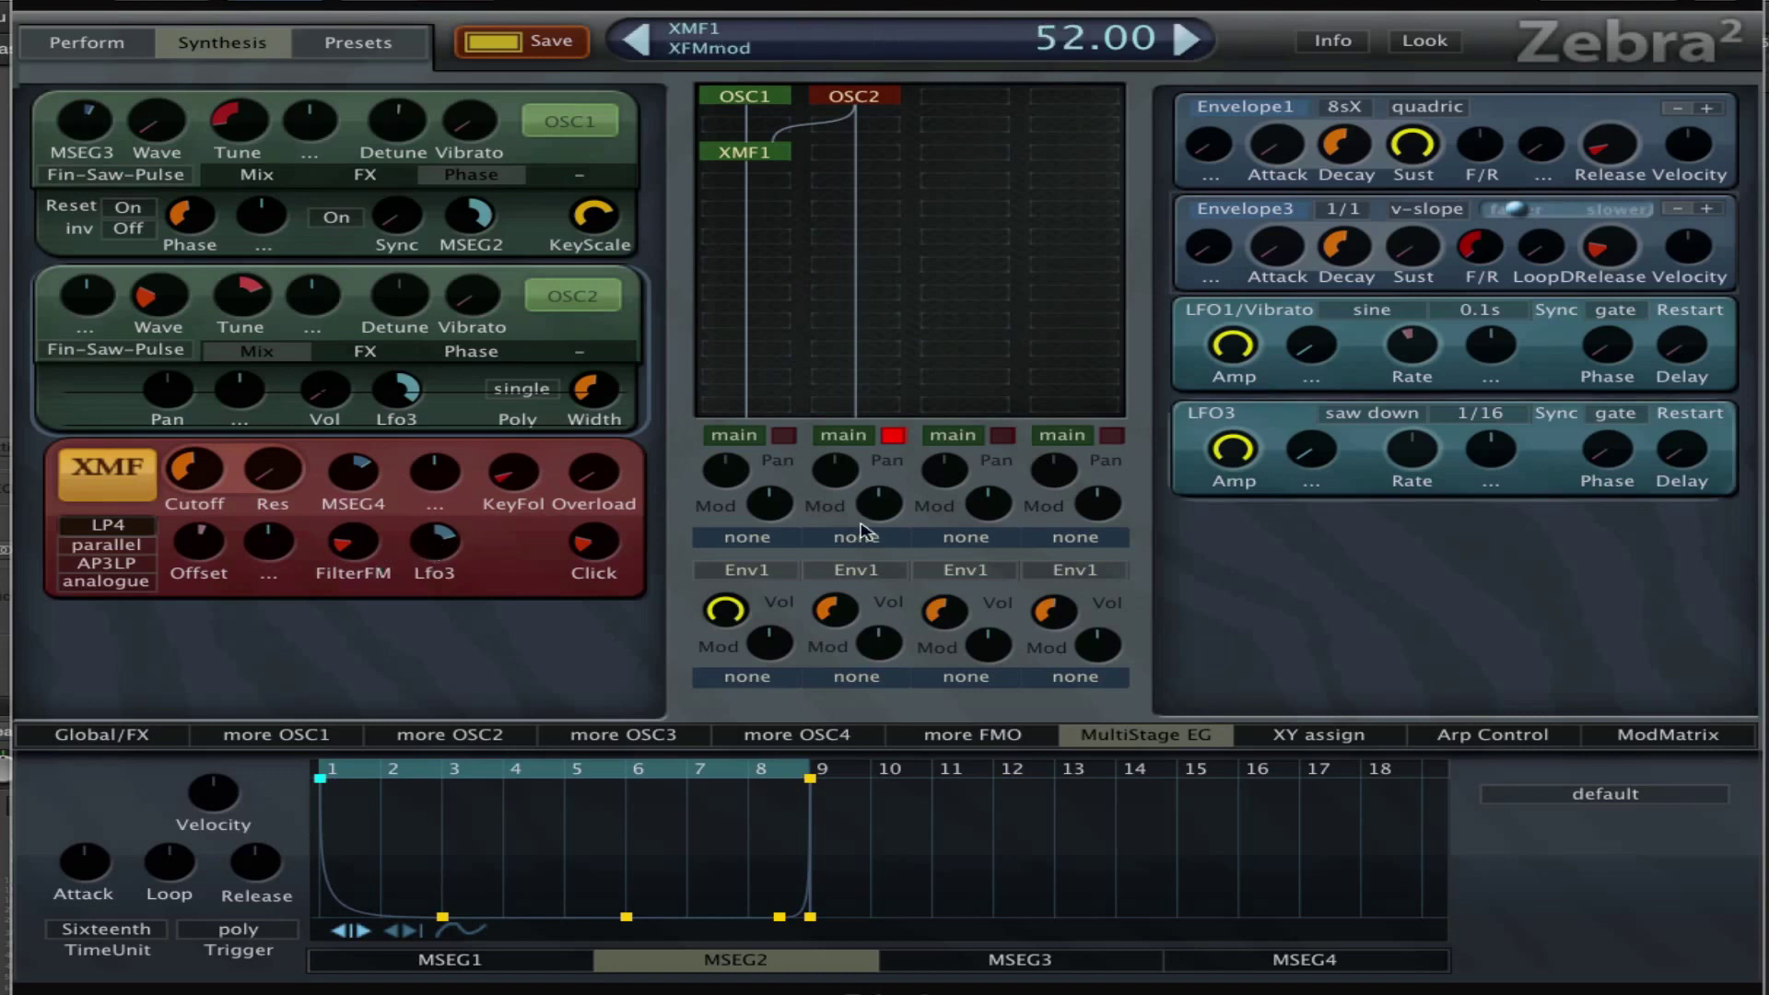
pyautogui.moveTo(520, 488)
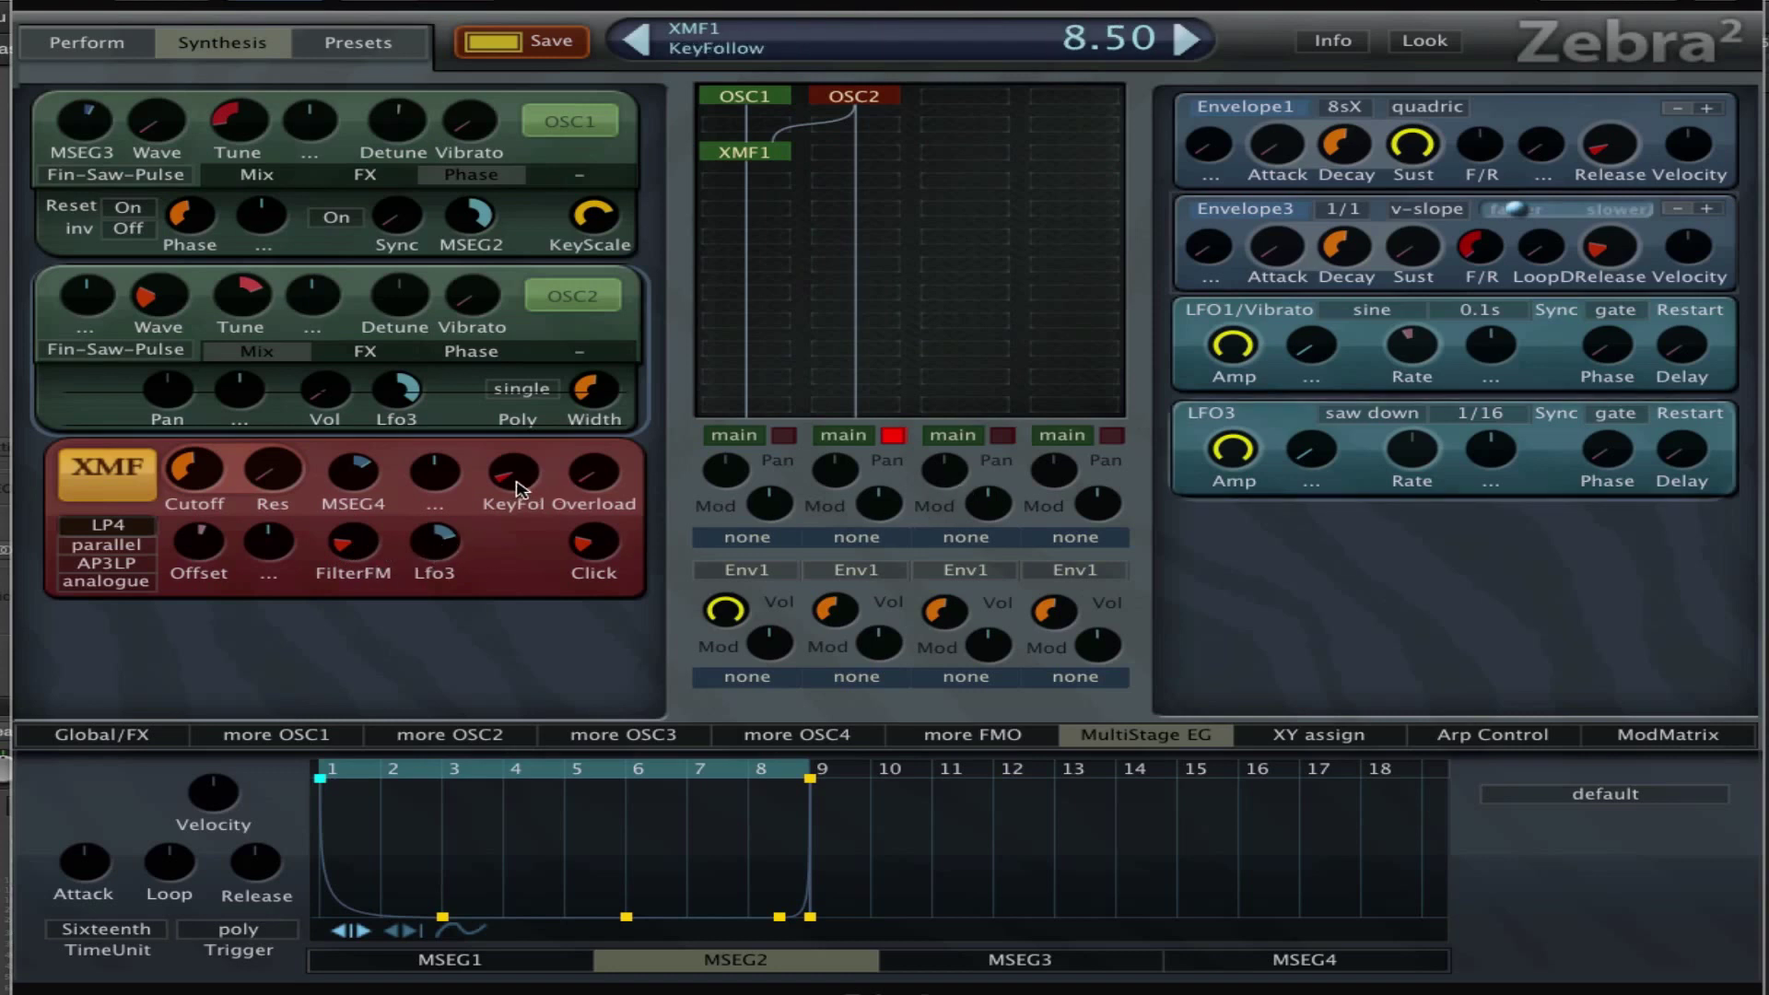
pyautogui.moveTo(608, 474)
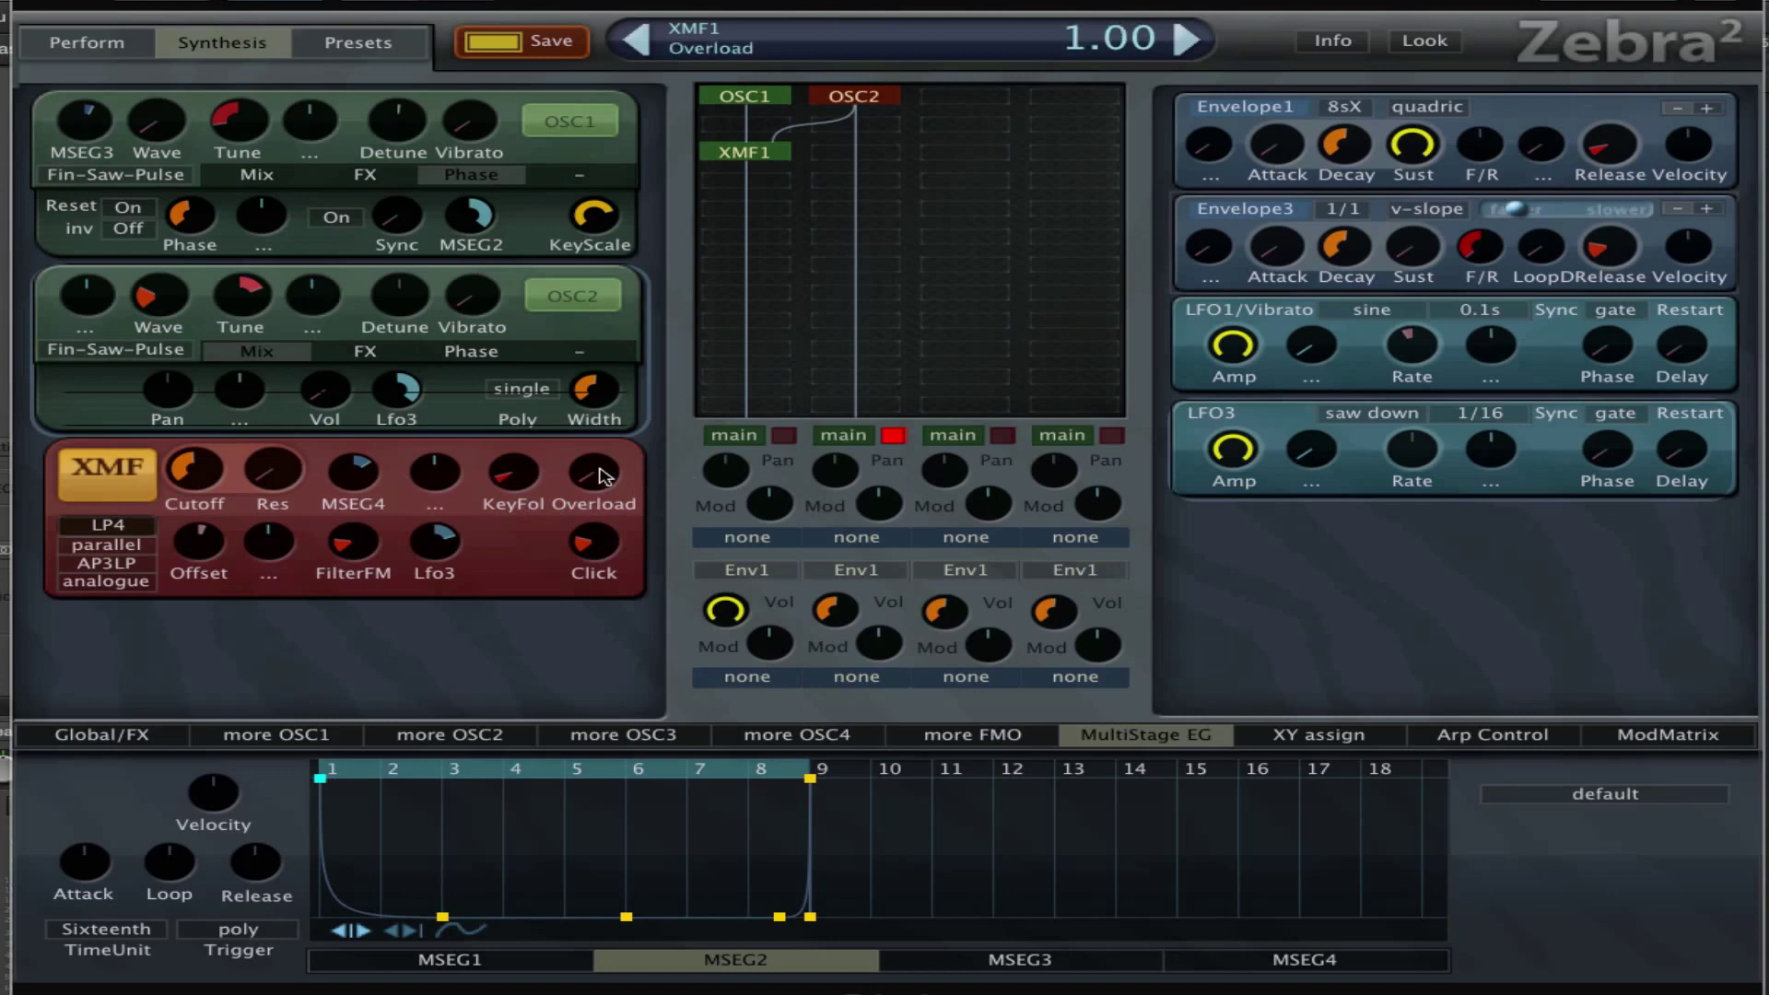
pyautogui.doubleClick(597, 545)
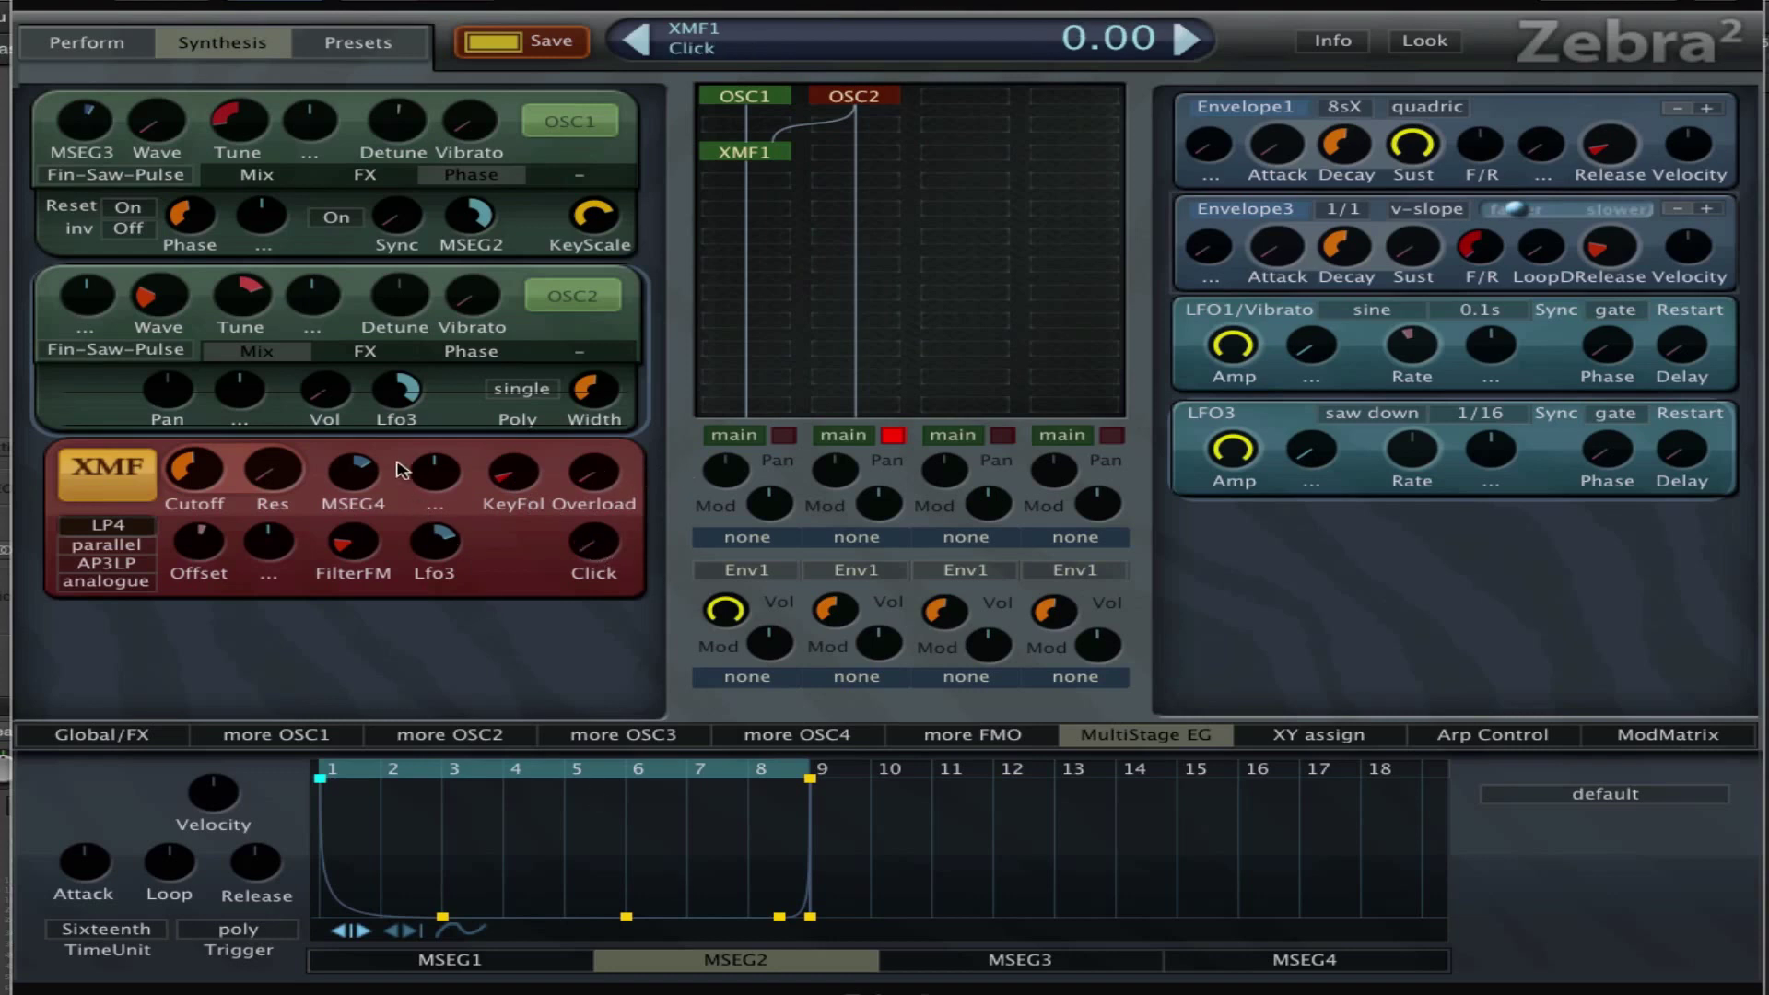
# Examine the MSEG4 and MSEG2 envelopes and compare the mix and phase settings of both oscillators
pyautogui.click(355, 475)
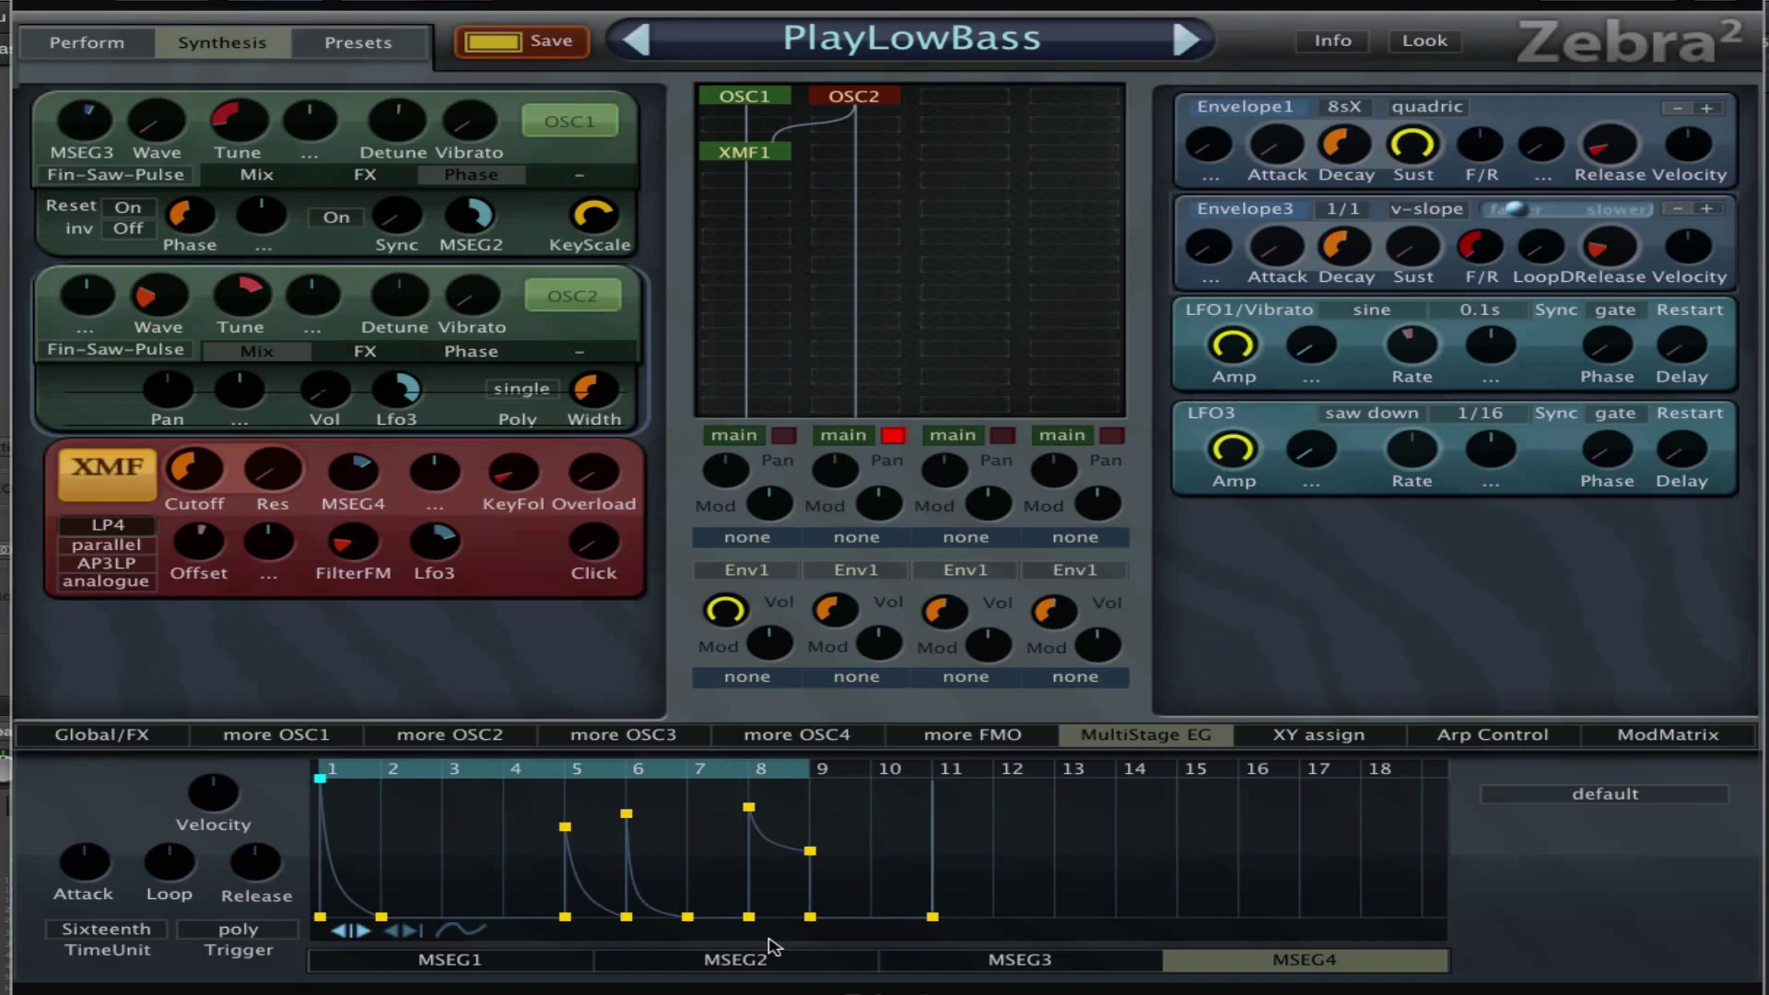
pyautogui.click(770, 968)
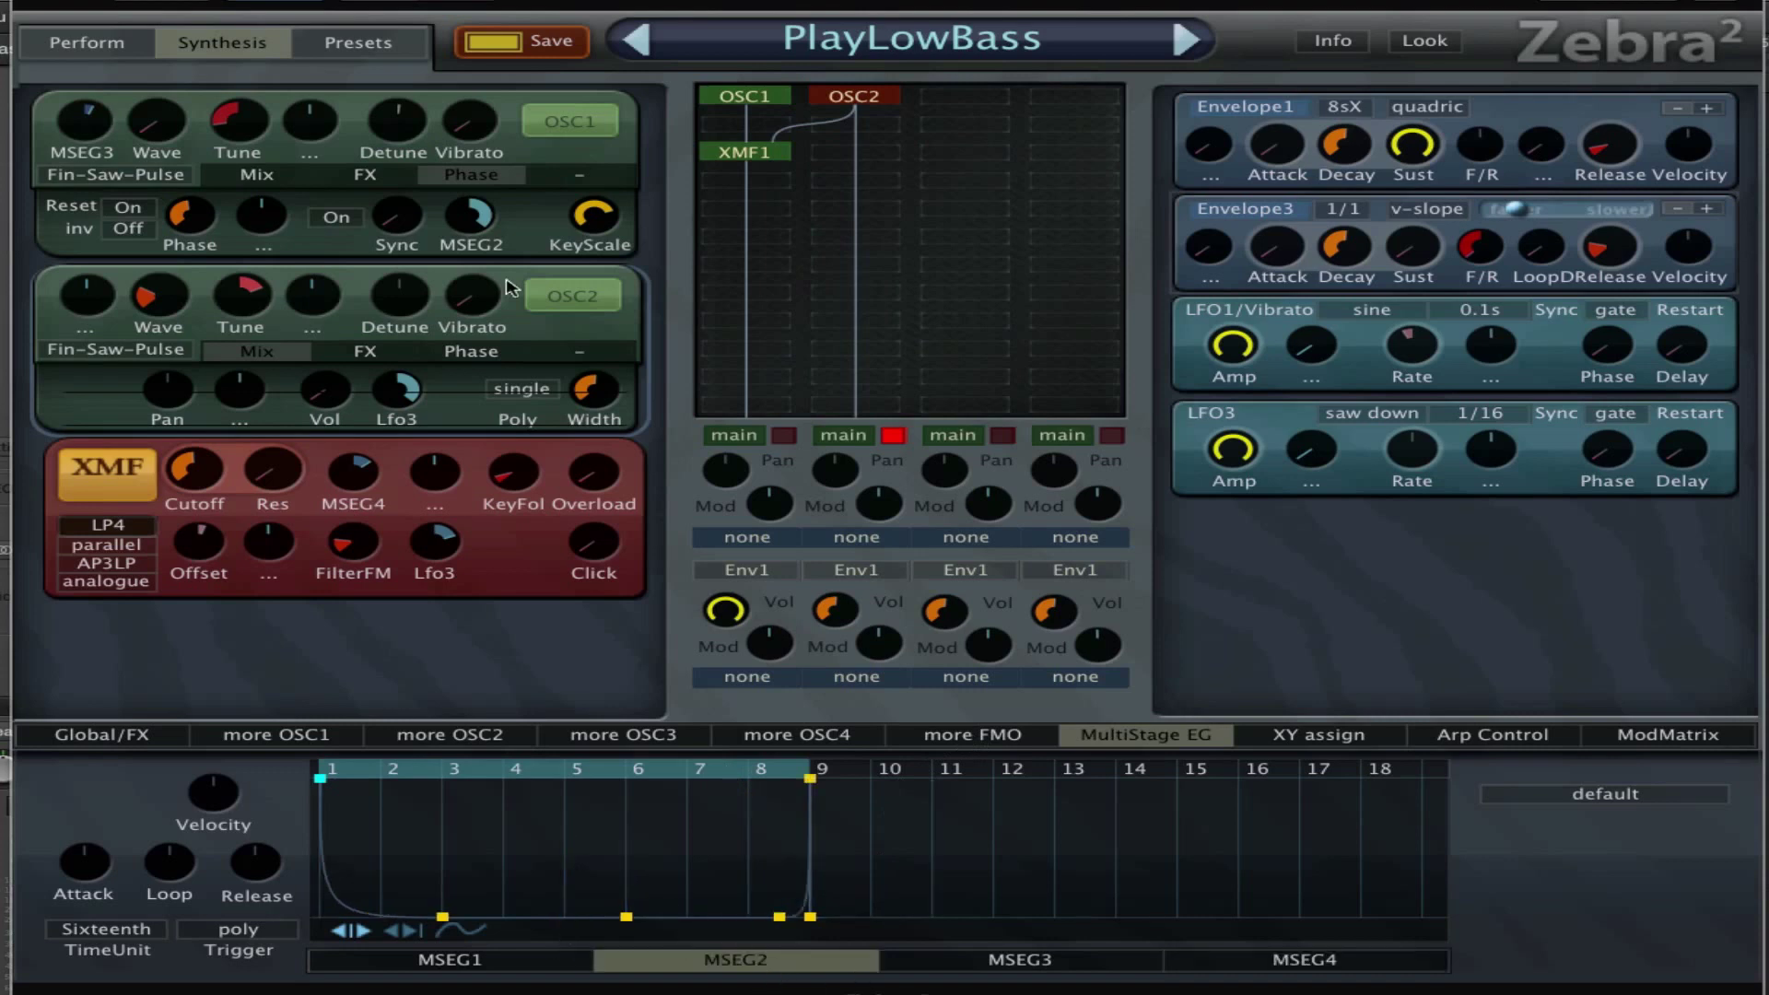
pyautogui.click(401, 173)
pyautogui.click(260, 175)
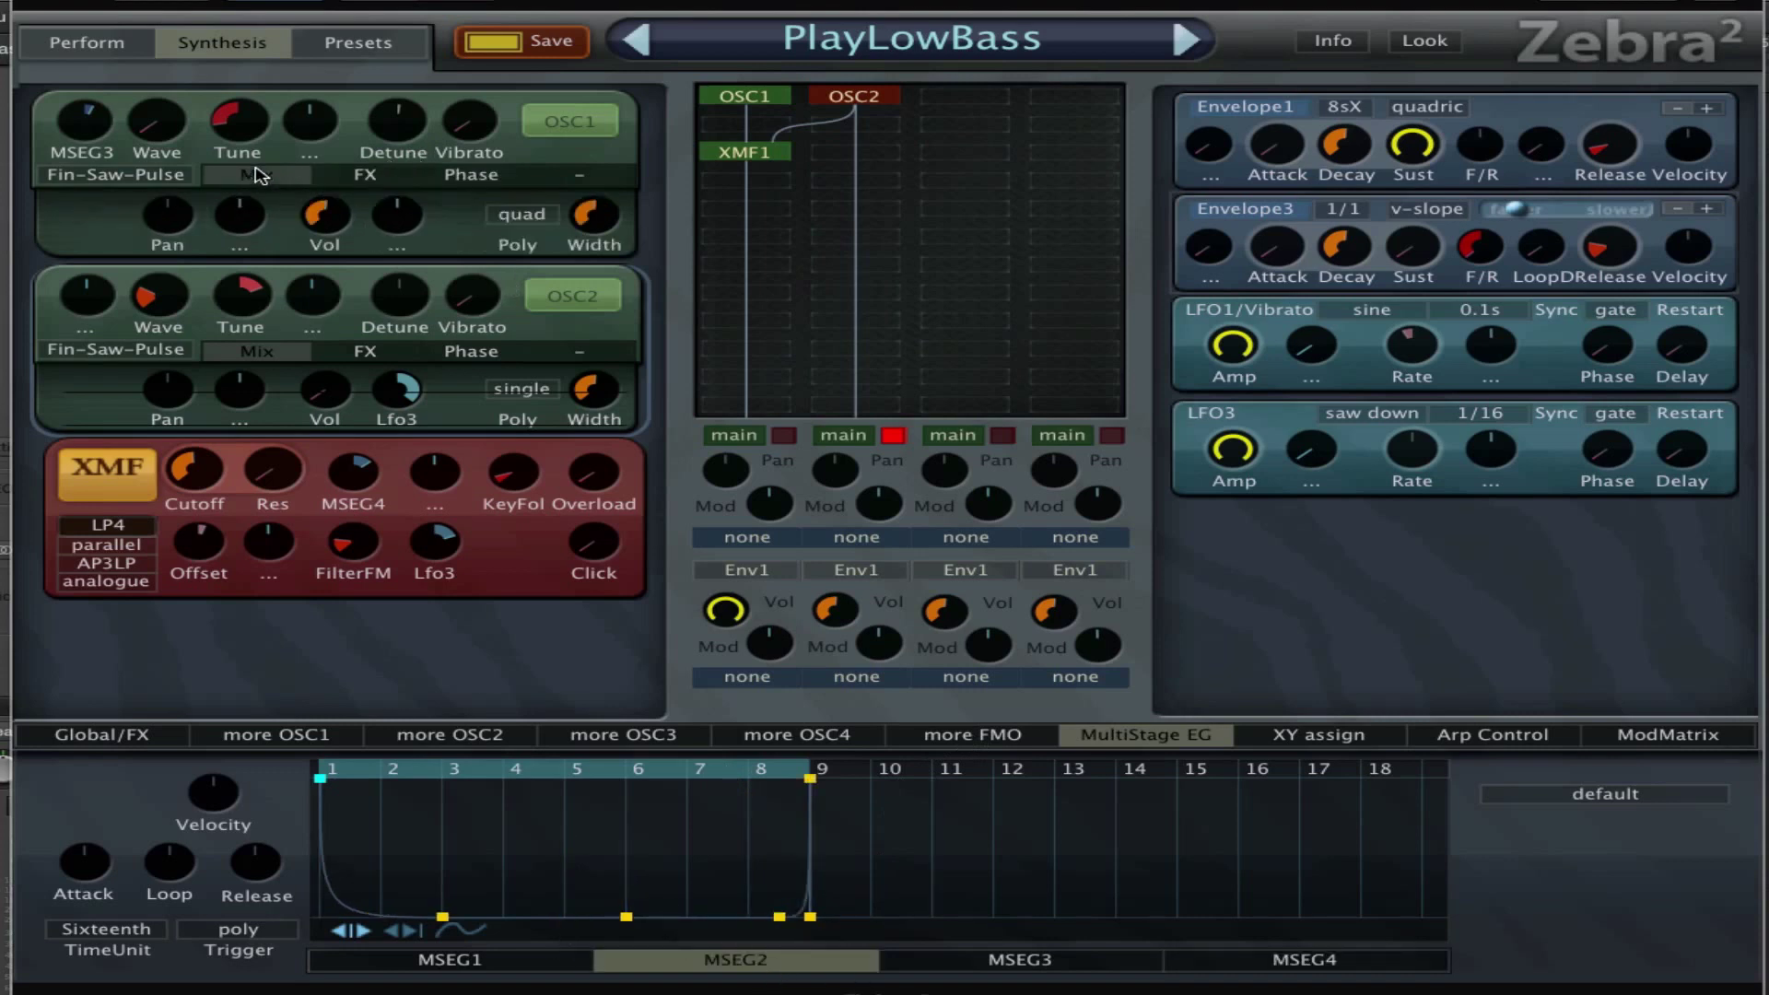
pyautogui.click(493, 176)
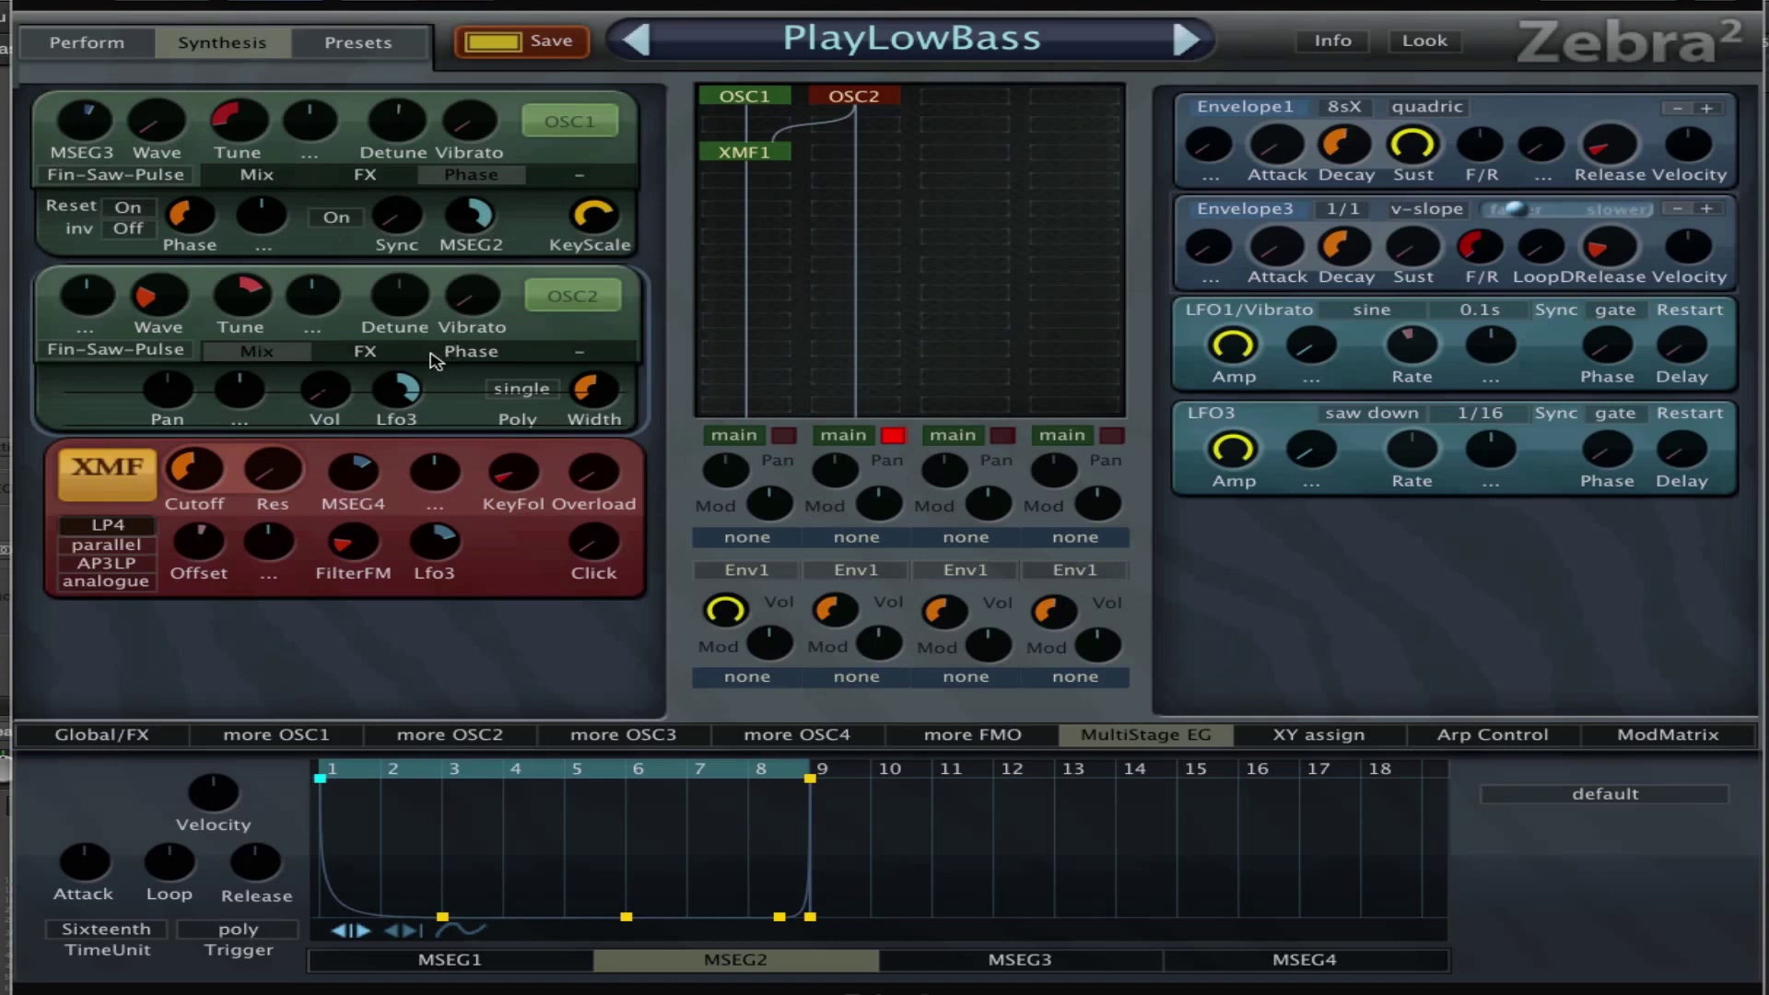
pyautogui.click(481, 351)
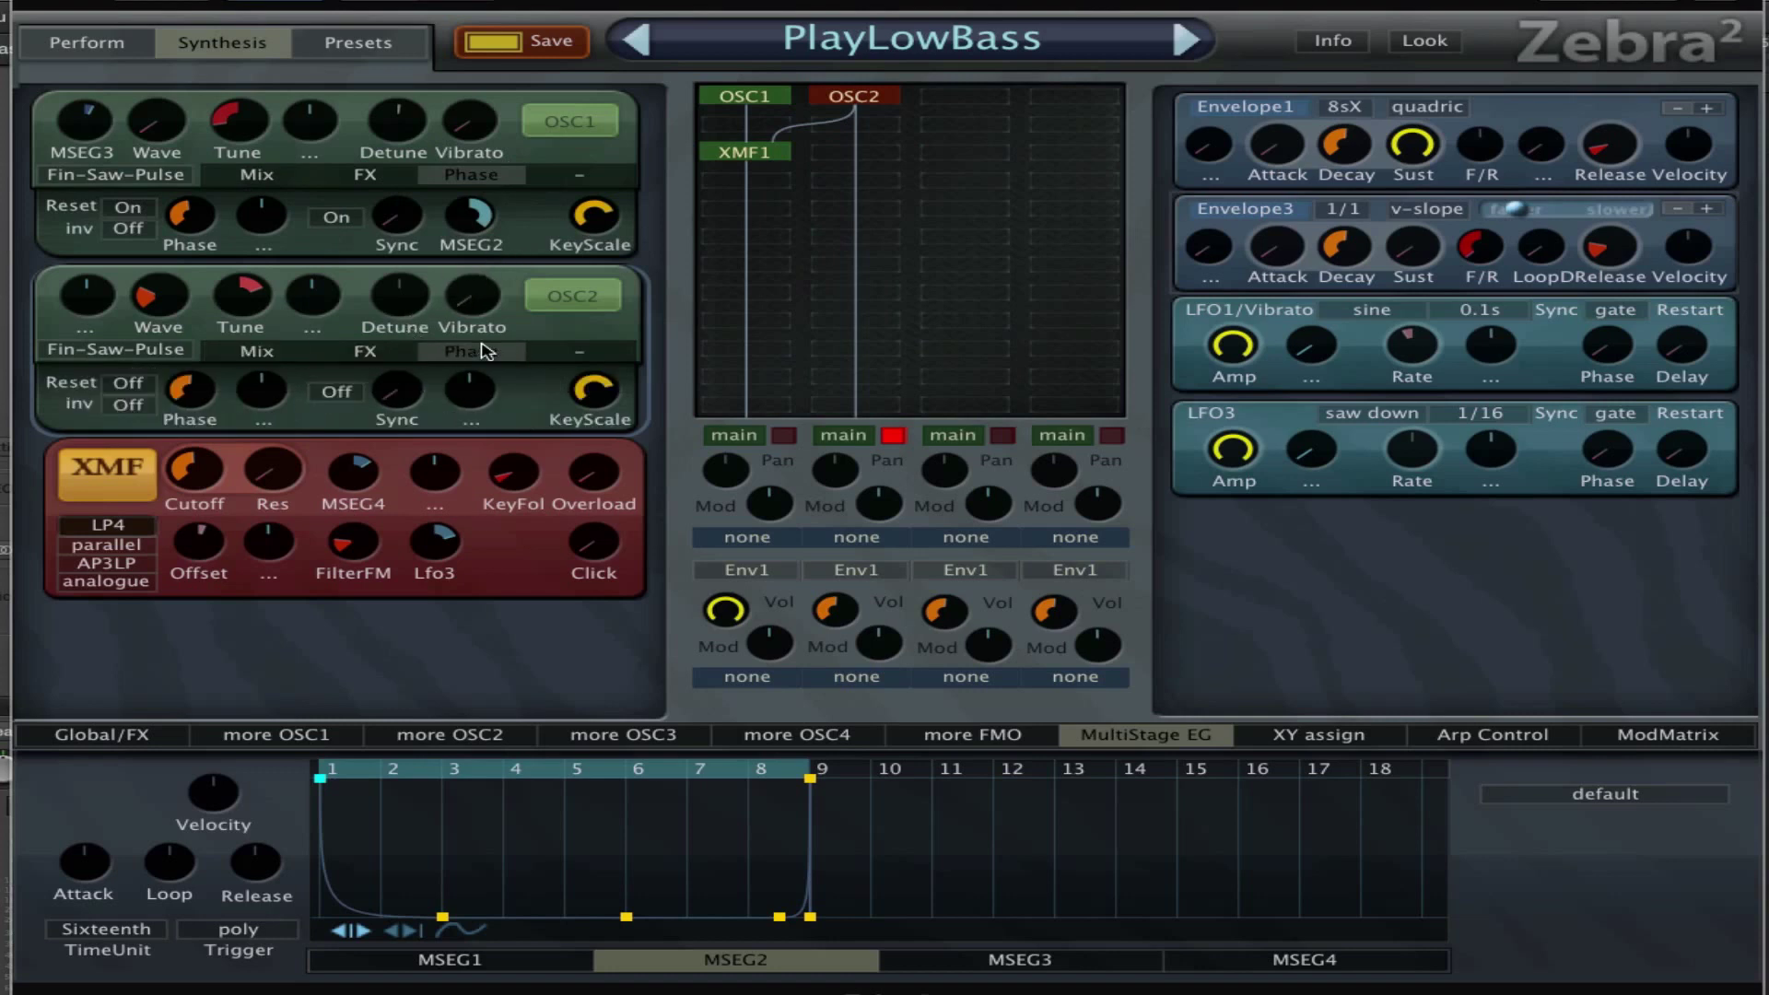
pyautogui.click(300, 353)
# Inspect oscillator 1's sync modulation depth and the MSEG2 and MSEG3 envelope shapes in an enlarged timeline
pyautogui.moveTo(477, 219)
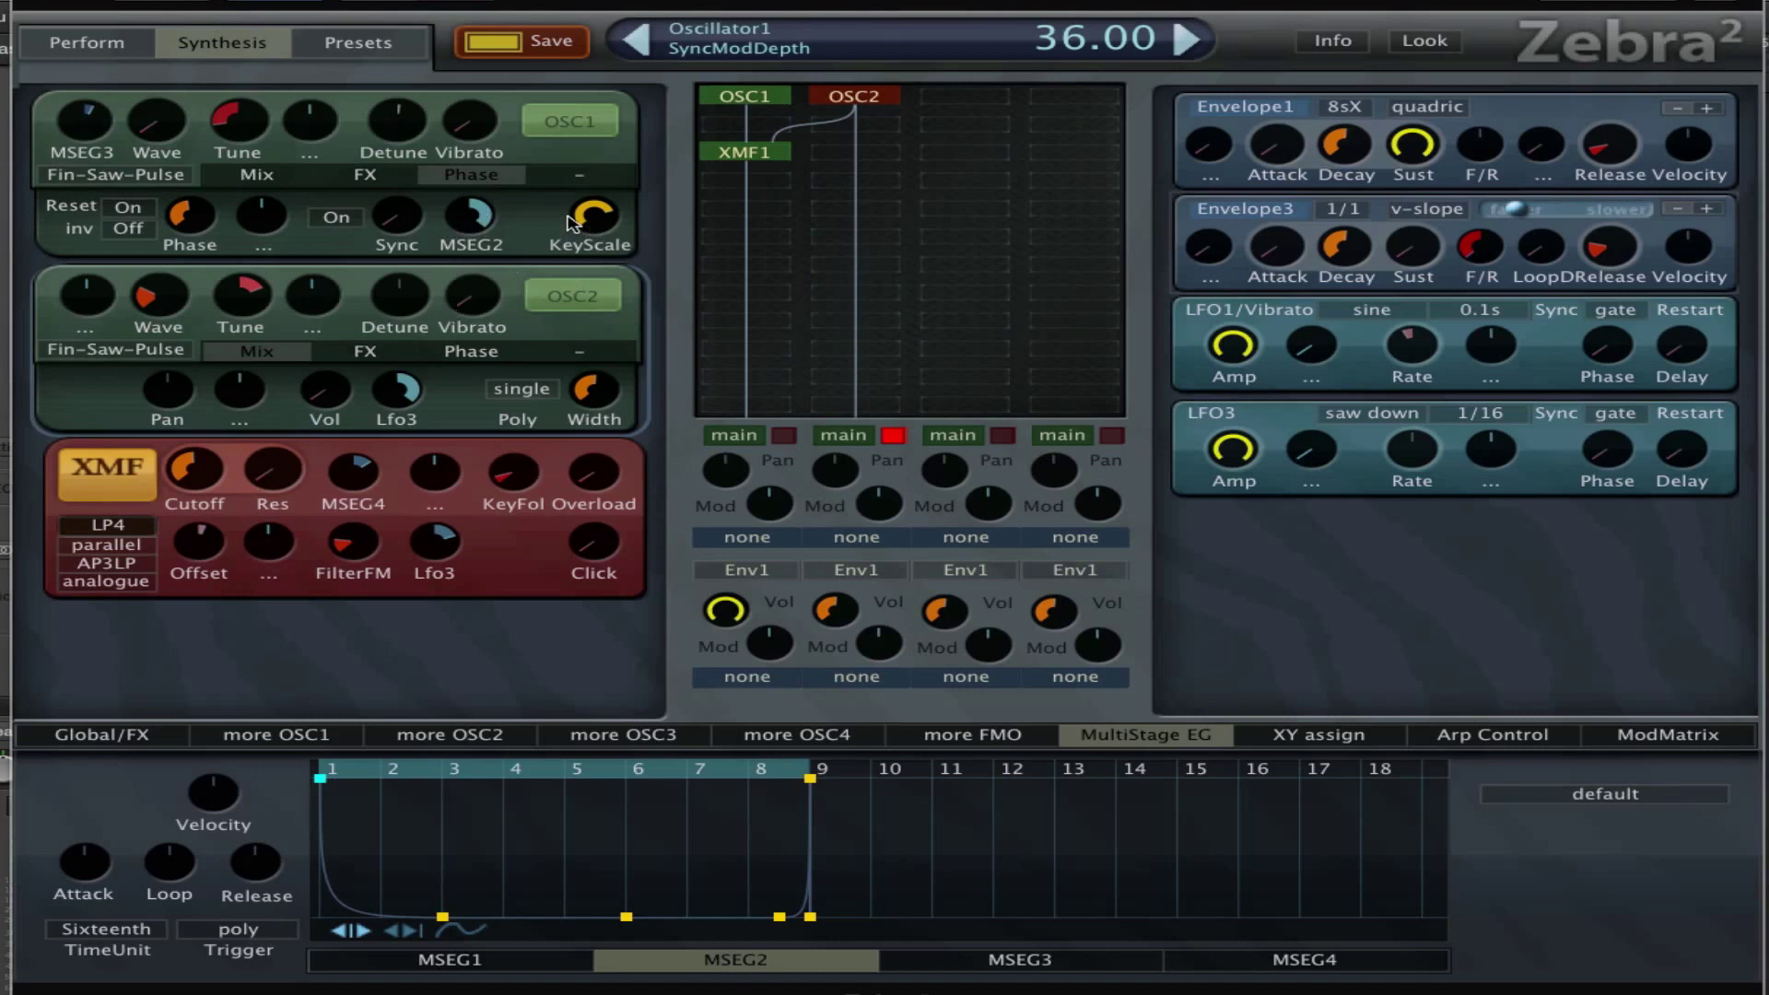
pyautogui.doubleClick(506, 830)
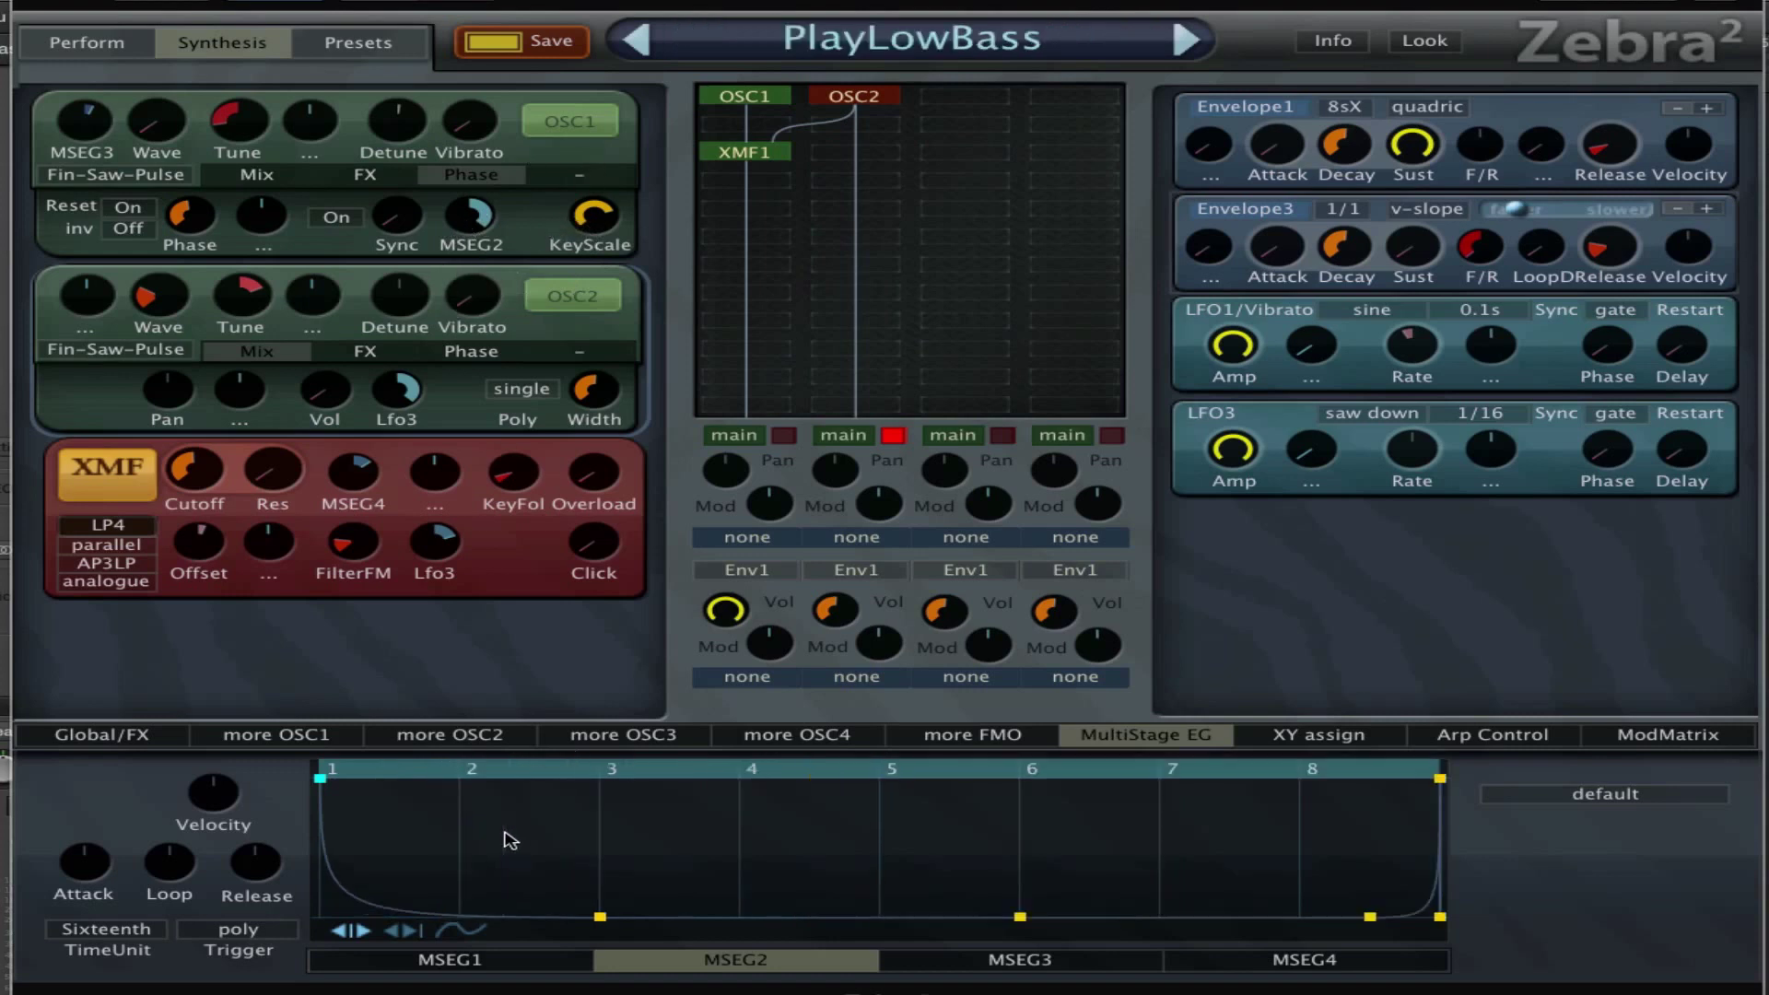
pyautogui.scroll(-1, 597, 852)
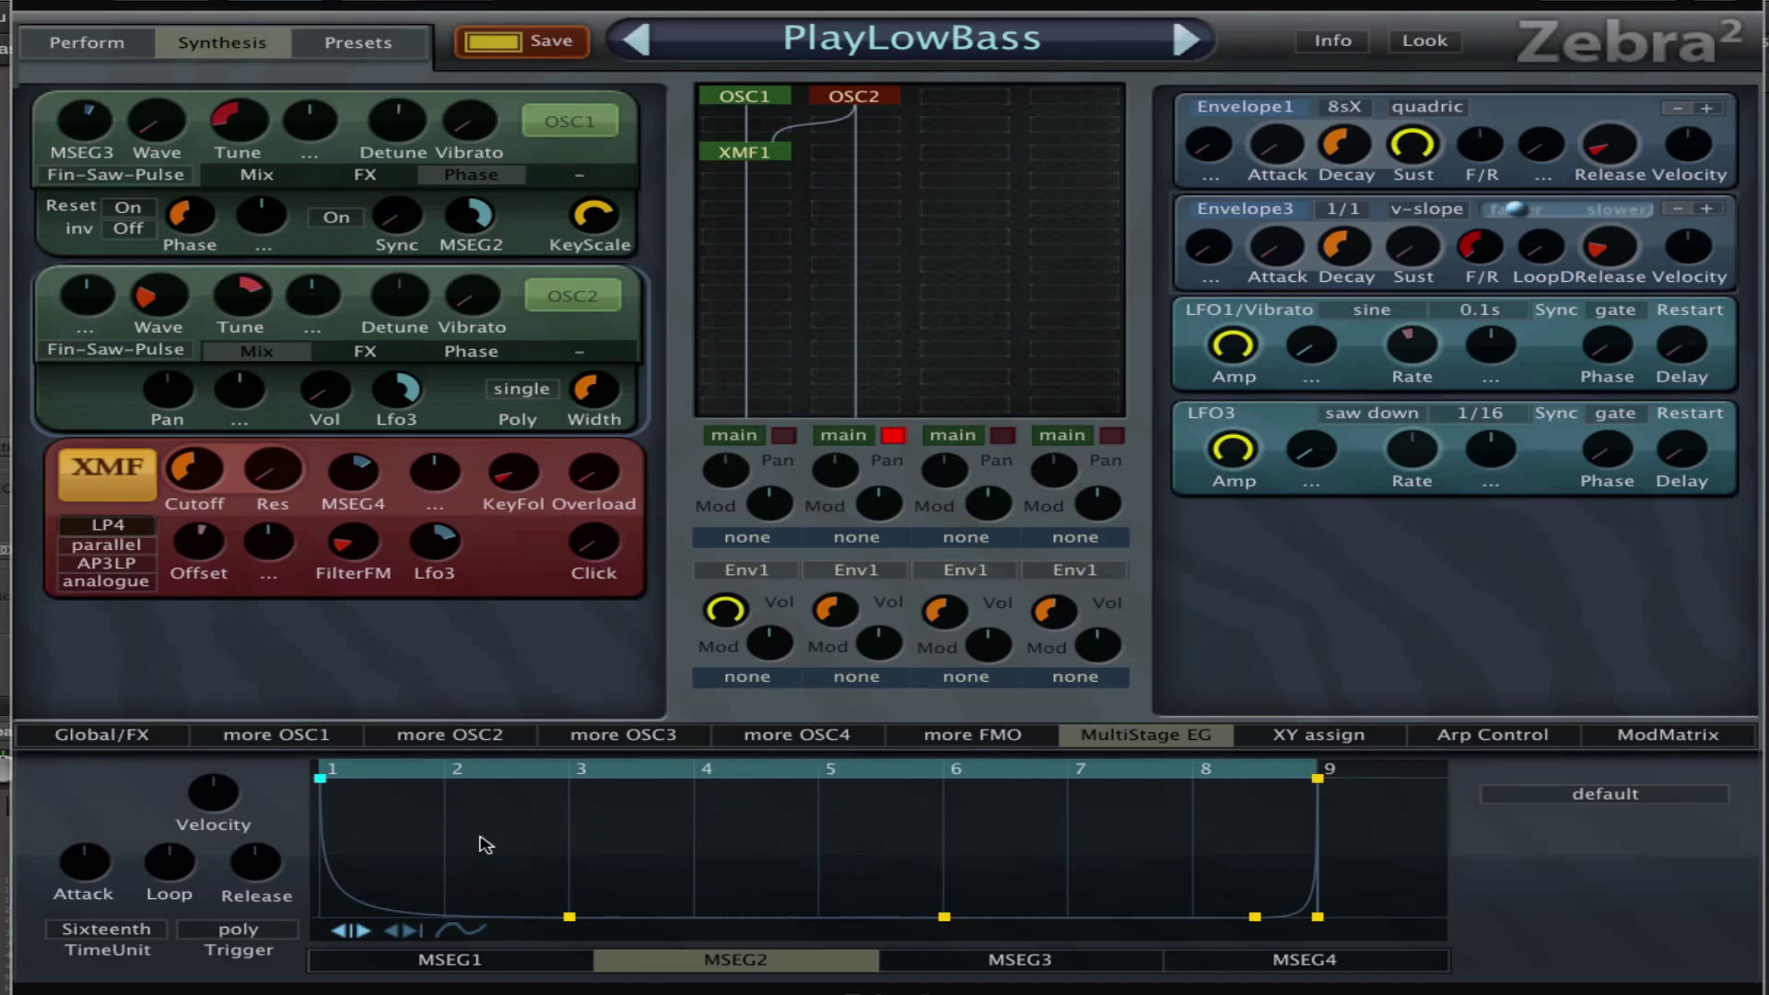
pyautogui.click(1064, 970)
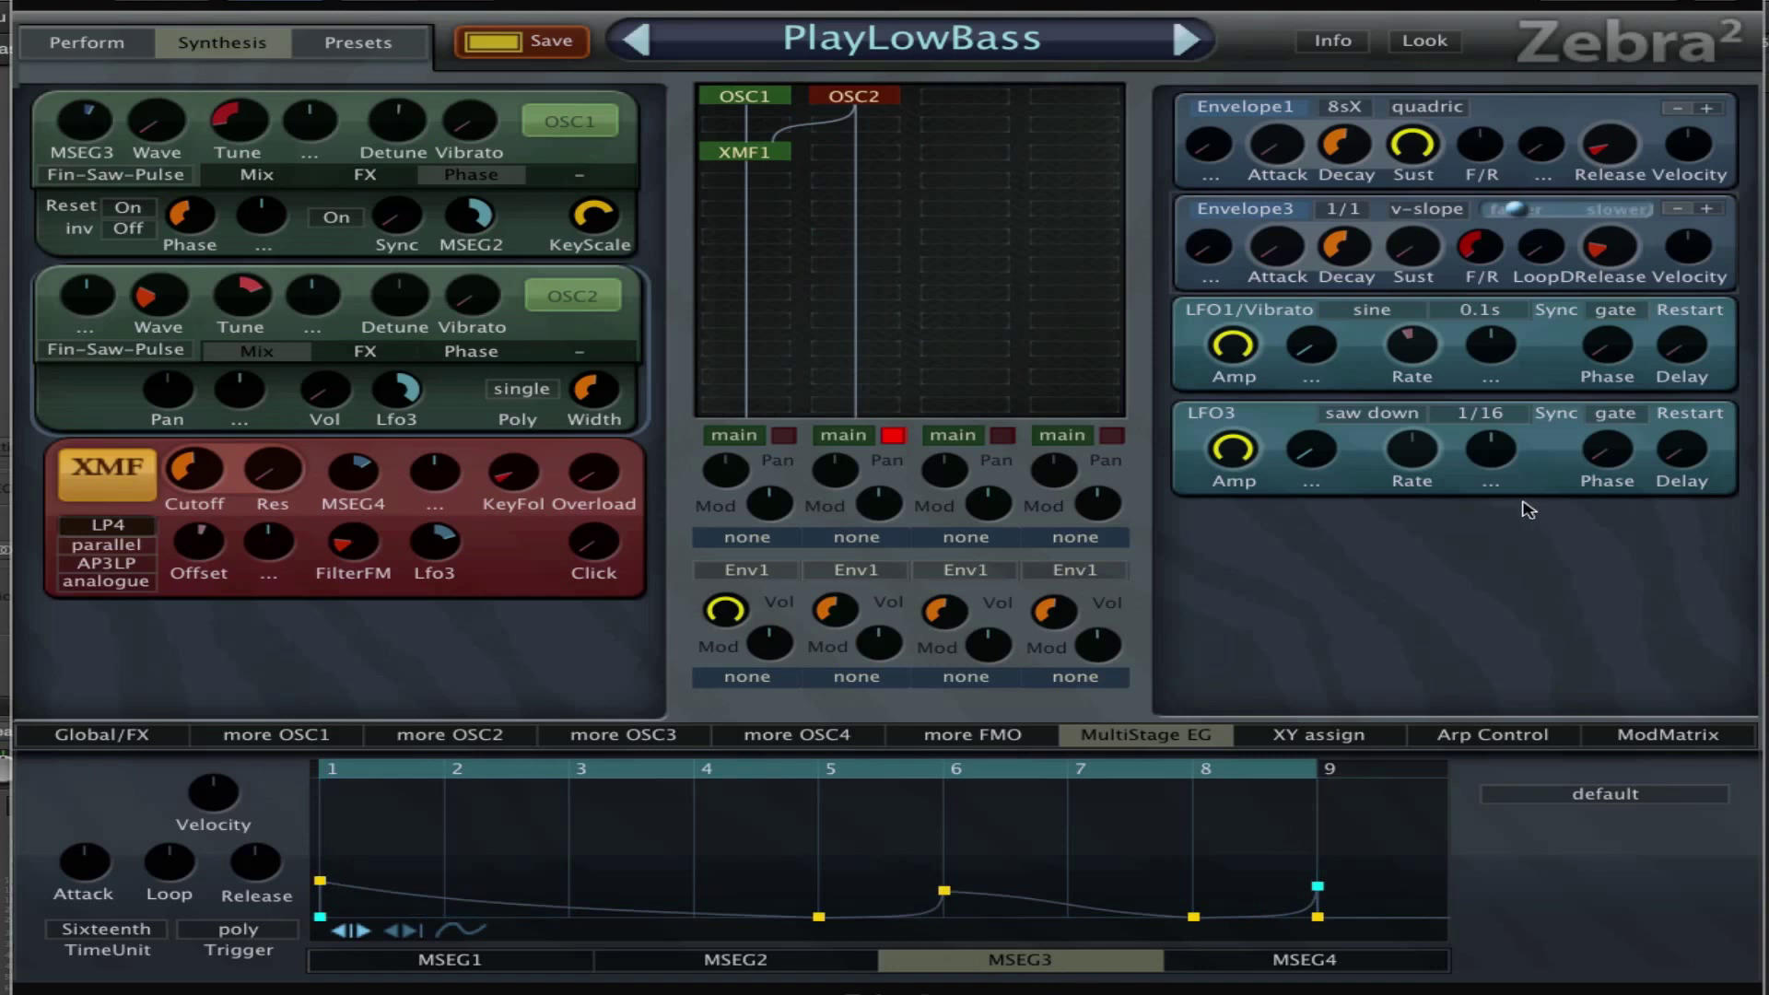
# Inspect oscillator 1's FX and Mix settings and wave modulation depth, and compare the MSEG3 and MSEG4 envelopes over a longer timeline
pyautogui.click(368, 175)
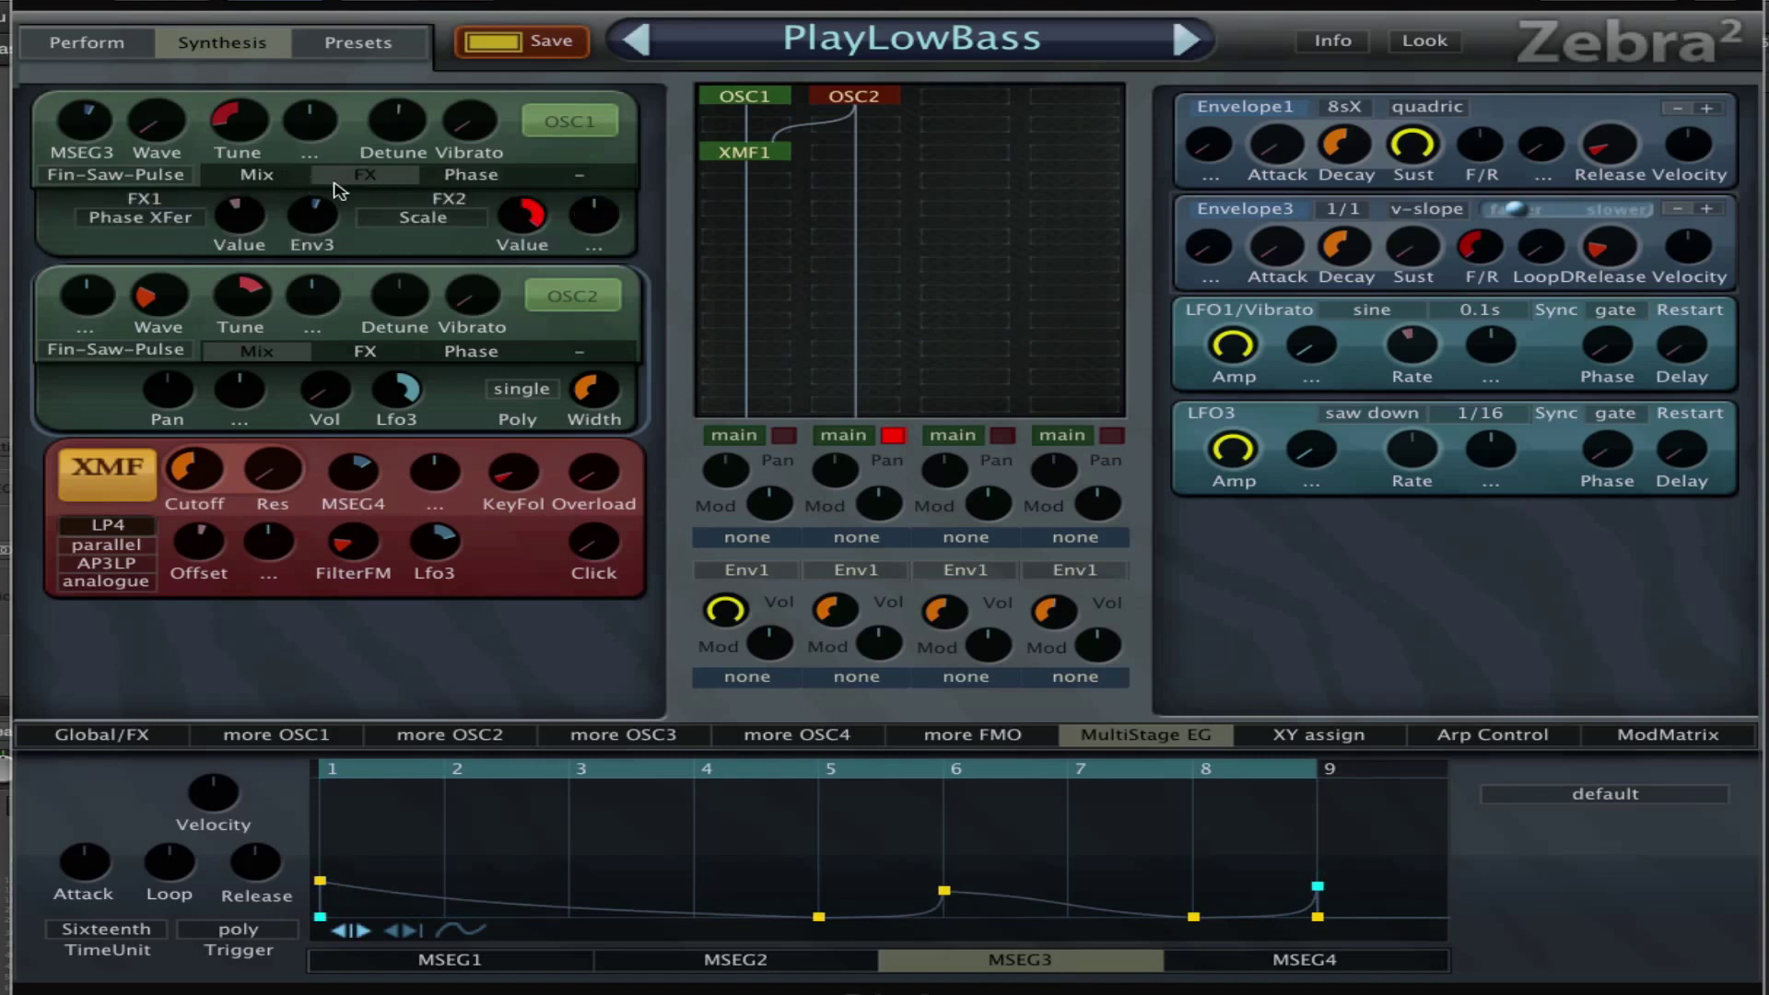
pyautogui.click(257, 175)
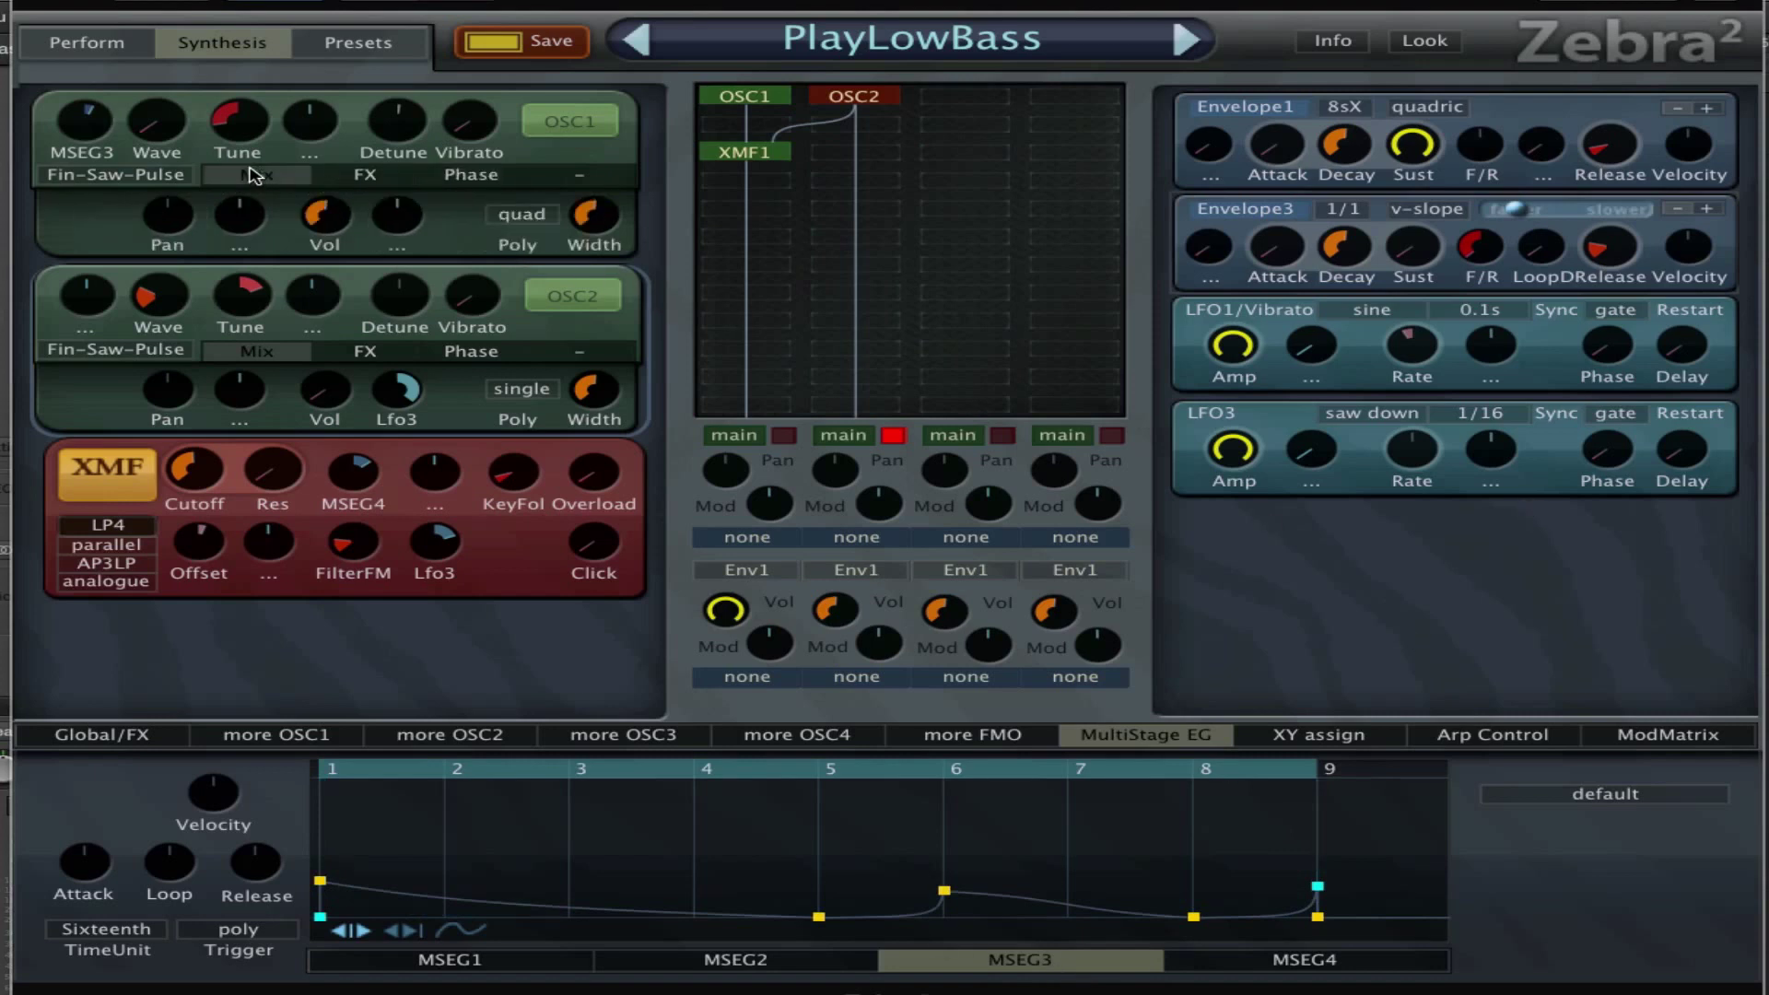
pyautogui.click(83, 131)
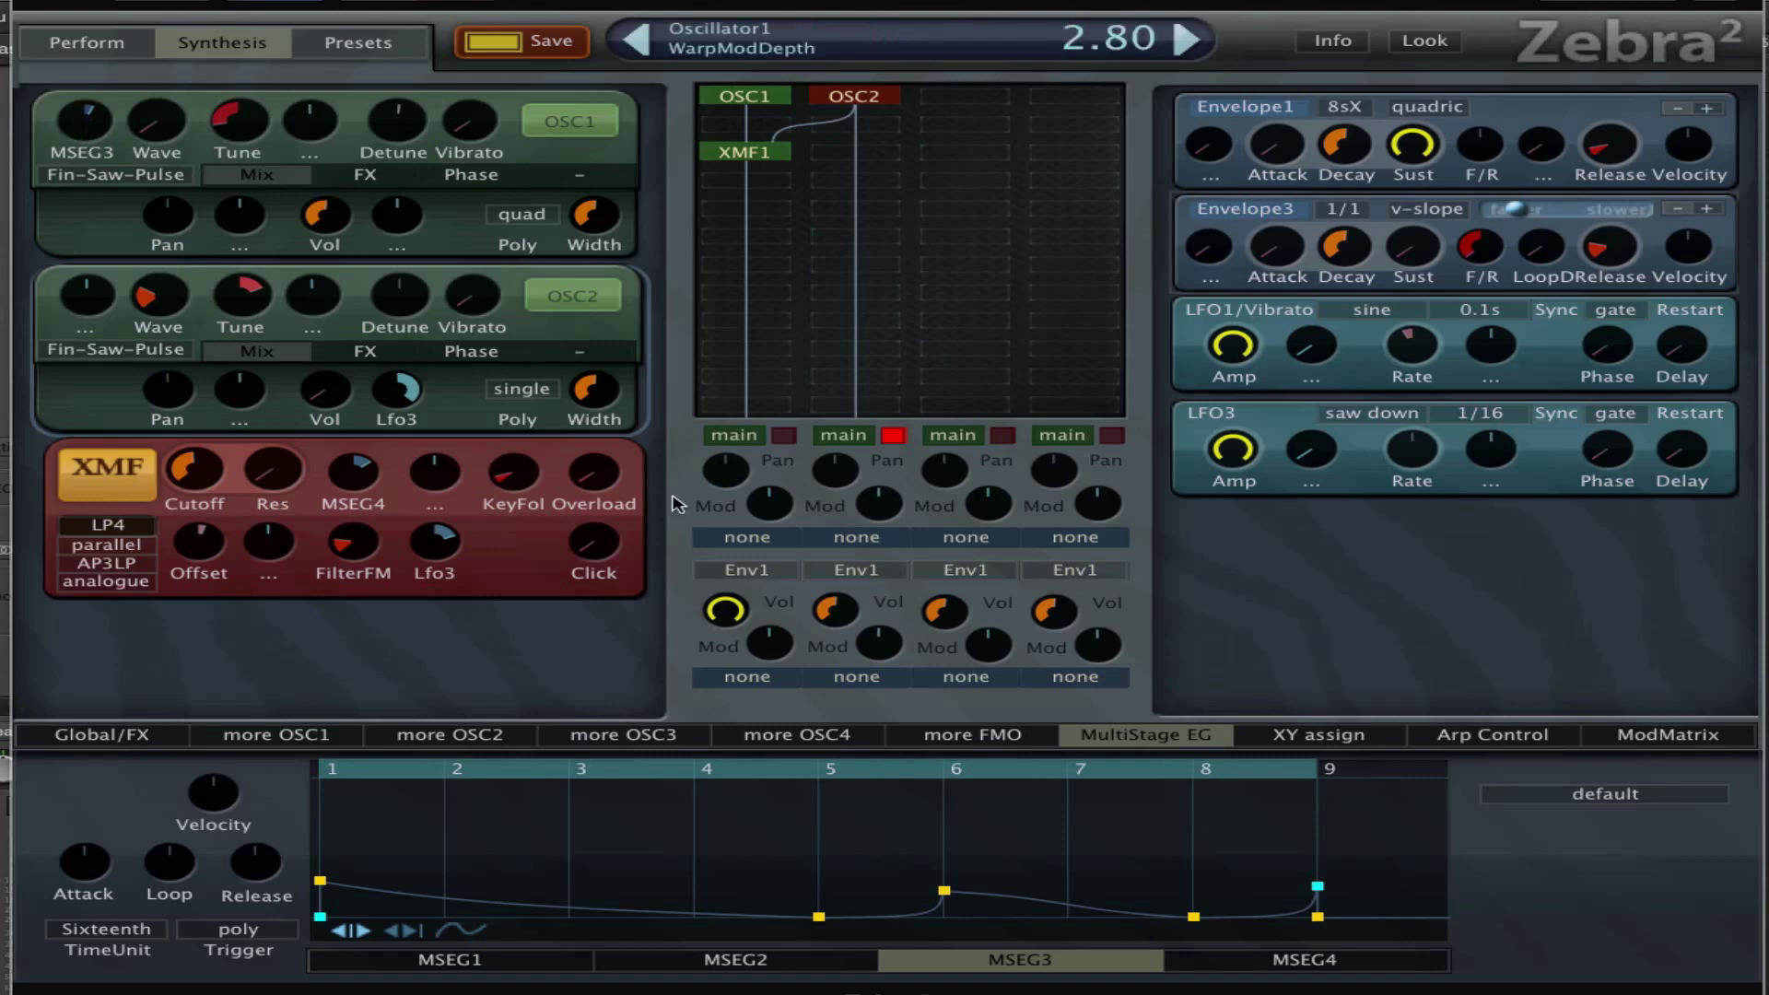
pyautogui.moveTo(595, 857); pyautogui.dragTo(537, 736)
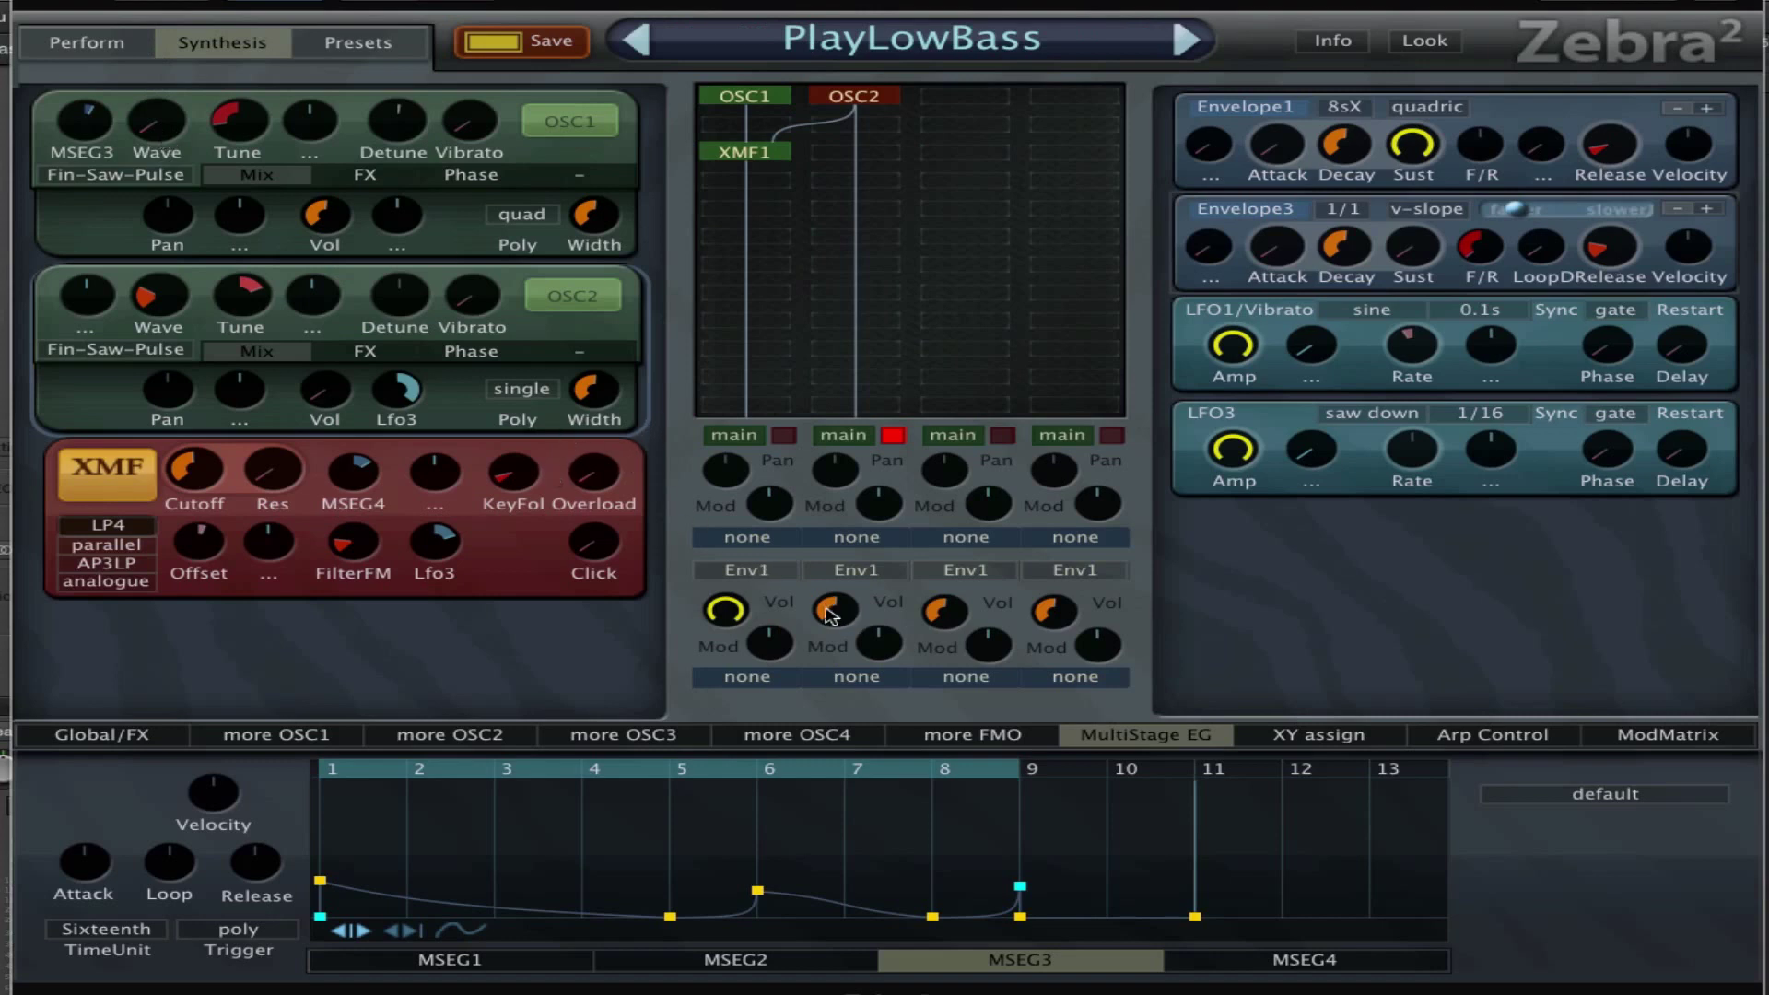
pyautogui.click(1244, 963)
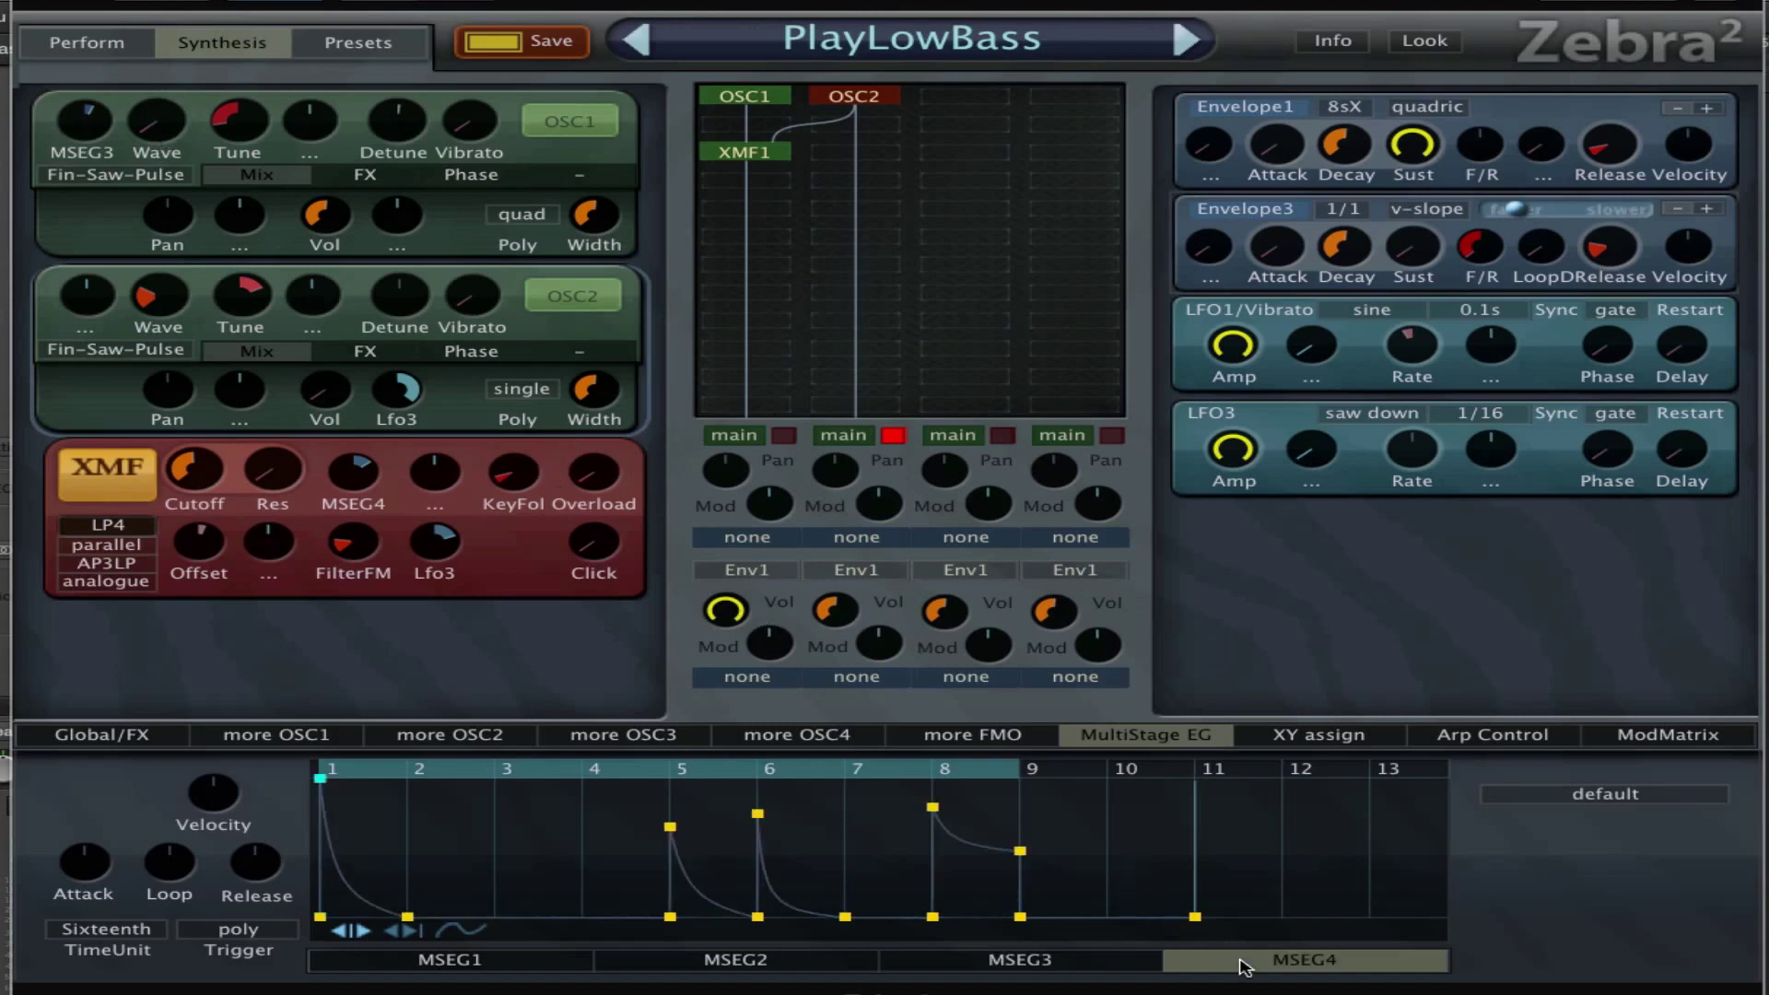
pyautogui.moveTo(510, 772); pyautogui.dragTo(507, 736)
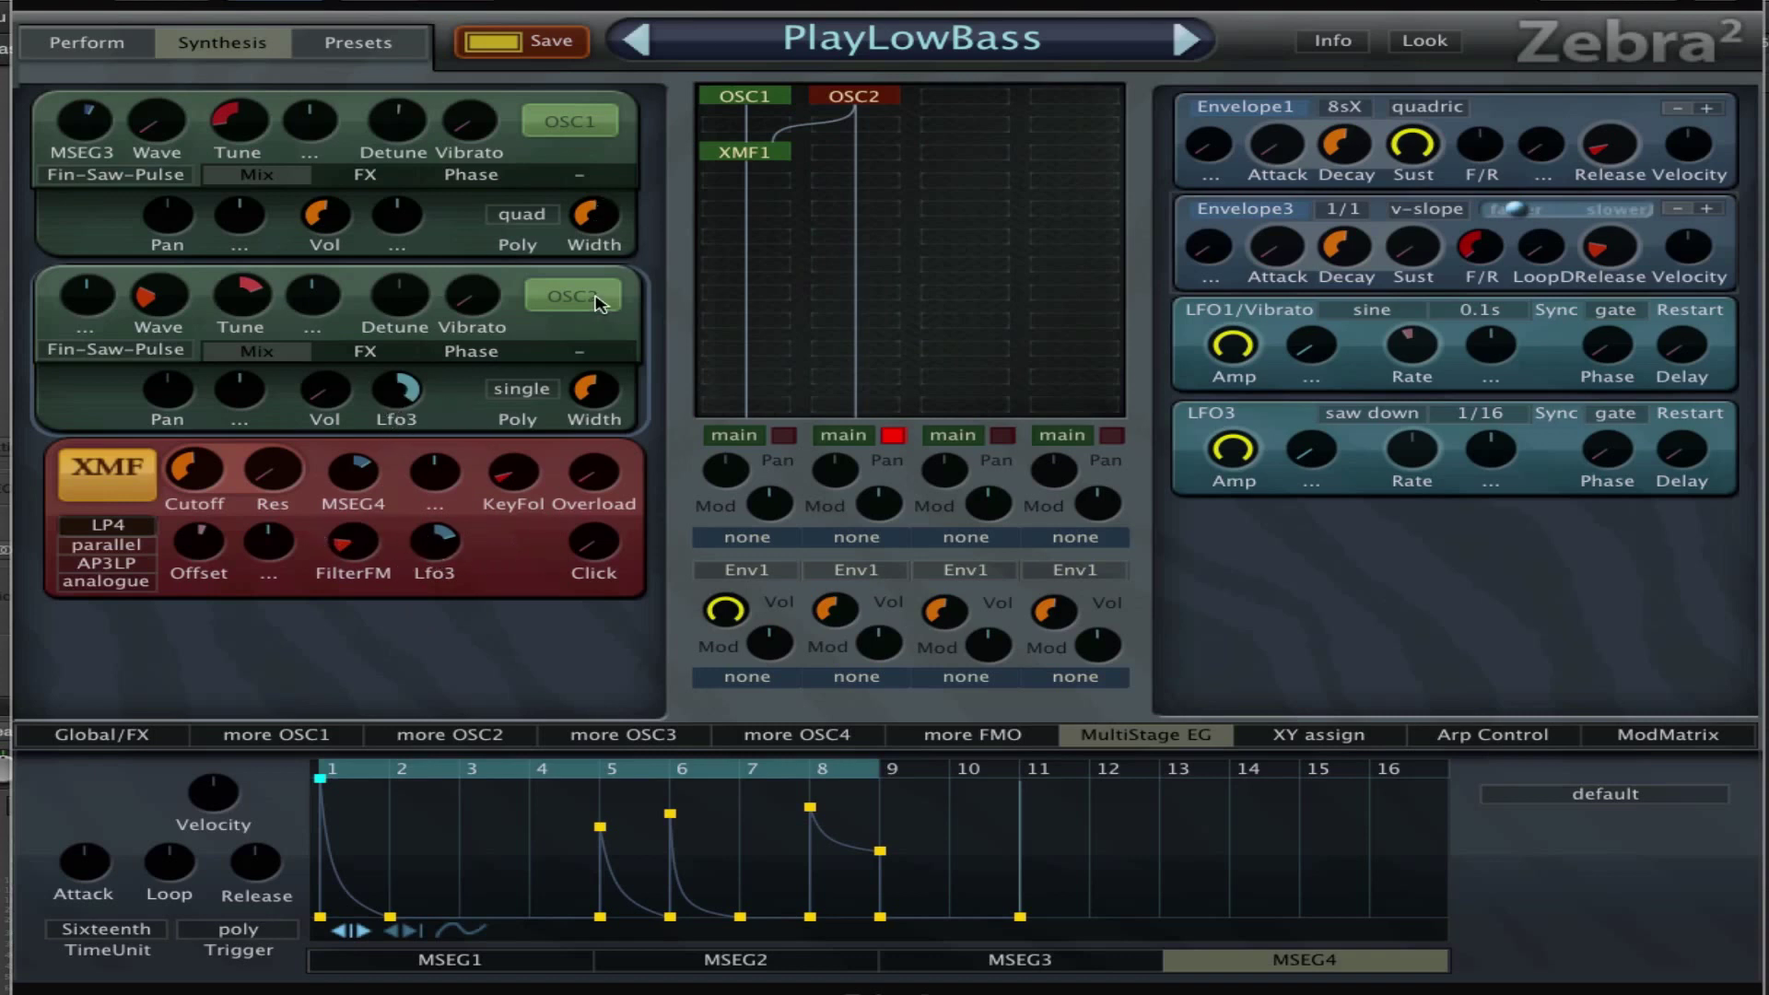
# Try oscillator 2's Tune at 23.00 and its Wave at 1.00, and set Wave to 4.80
pyautogui.click(247, 294)
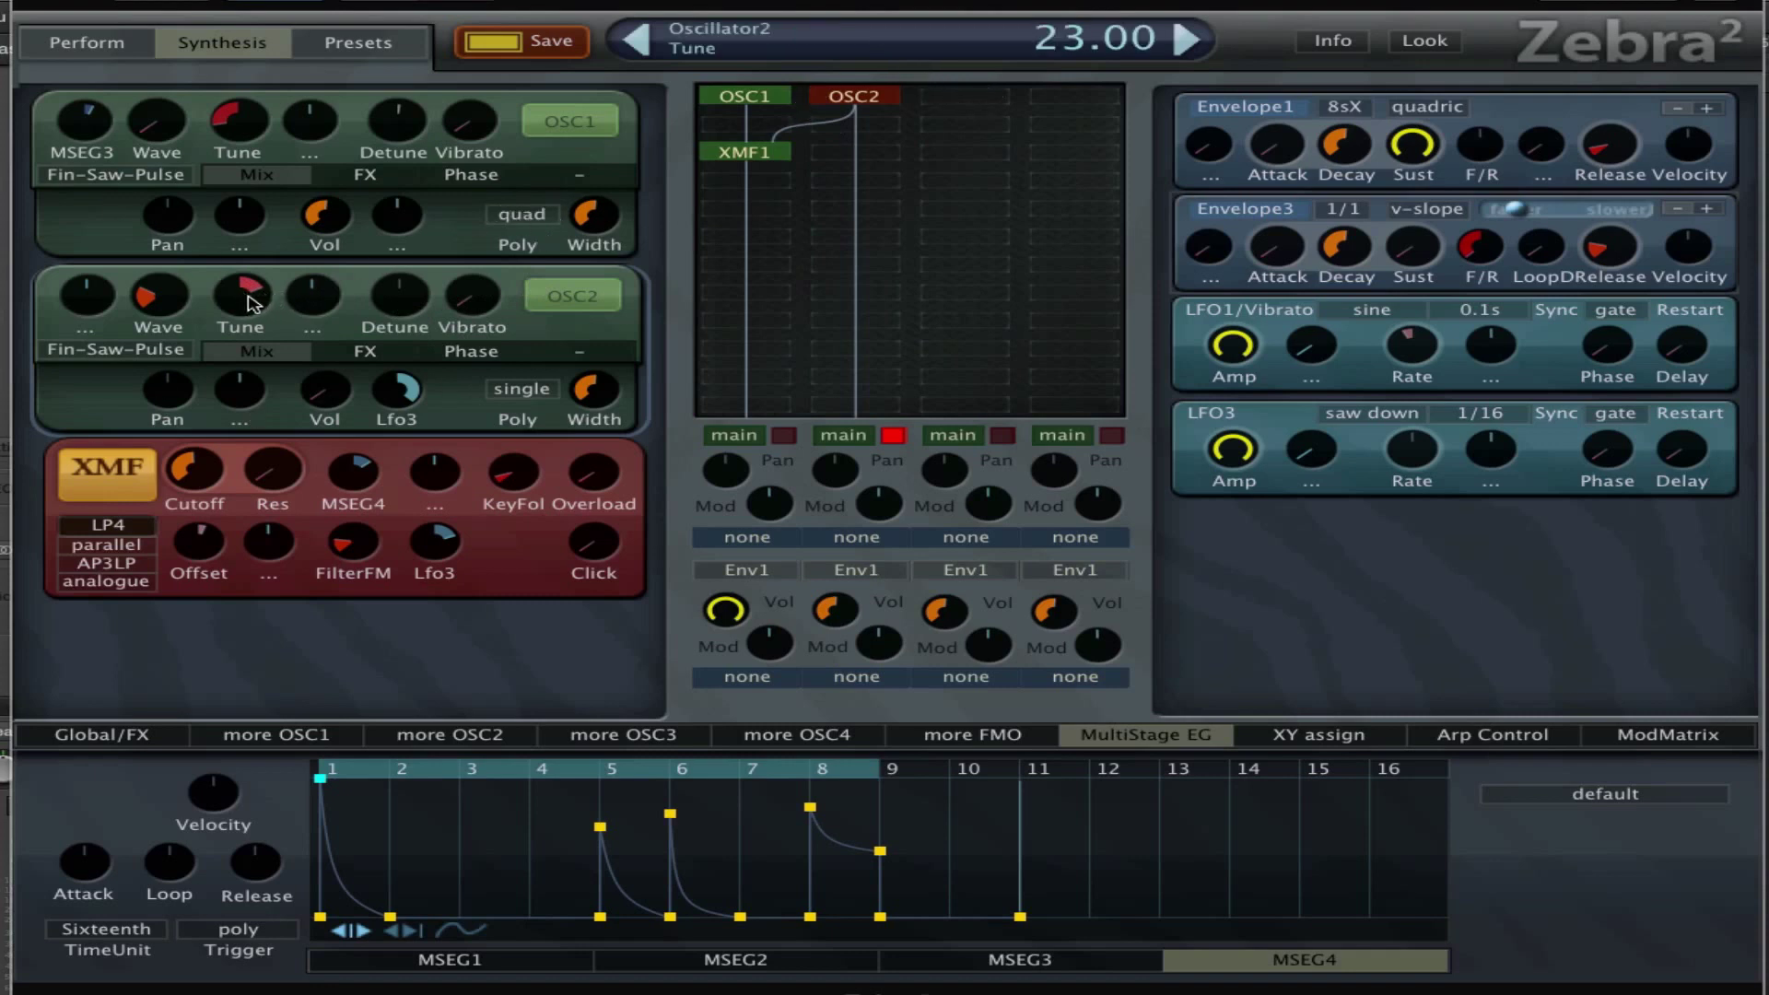
pyautogui.moveTo(247, 296); pyautogui.dragTo(241, 292)
pyautogui.click(162, 299)
pyautogui.scroll(-4, 169, 299)
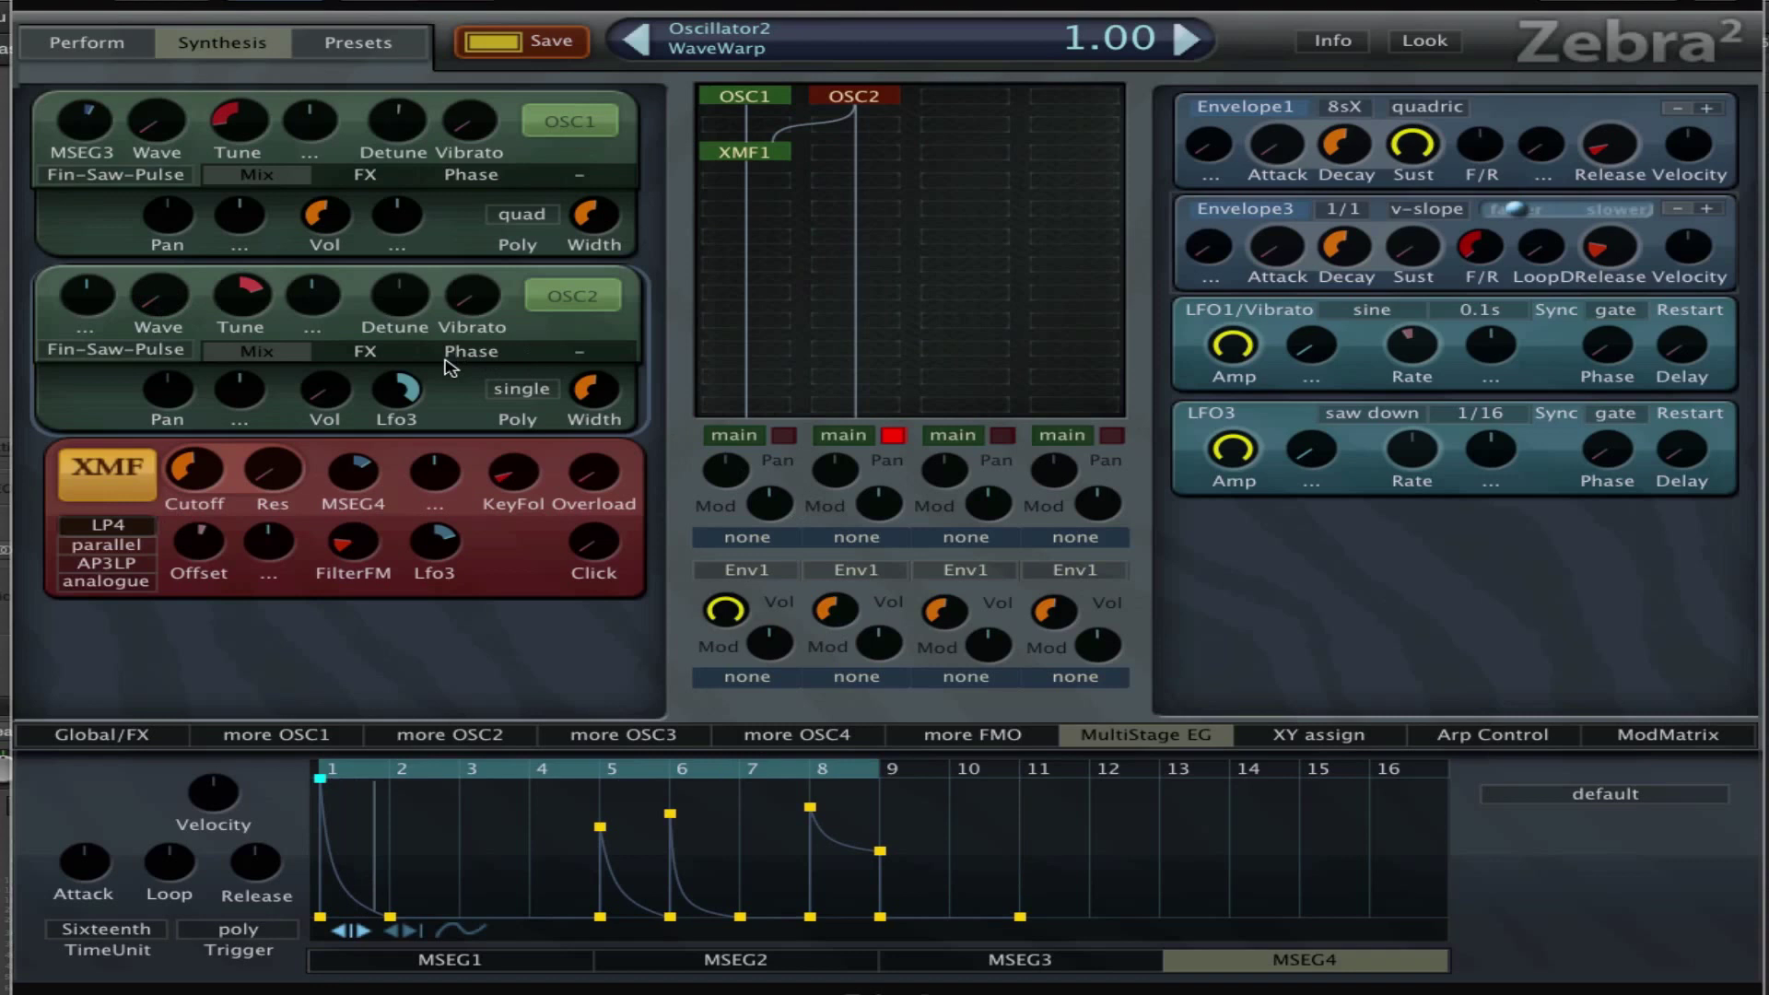
pyautogui.moveTo(158, 299); pyautogui.dragTo(139, 237)
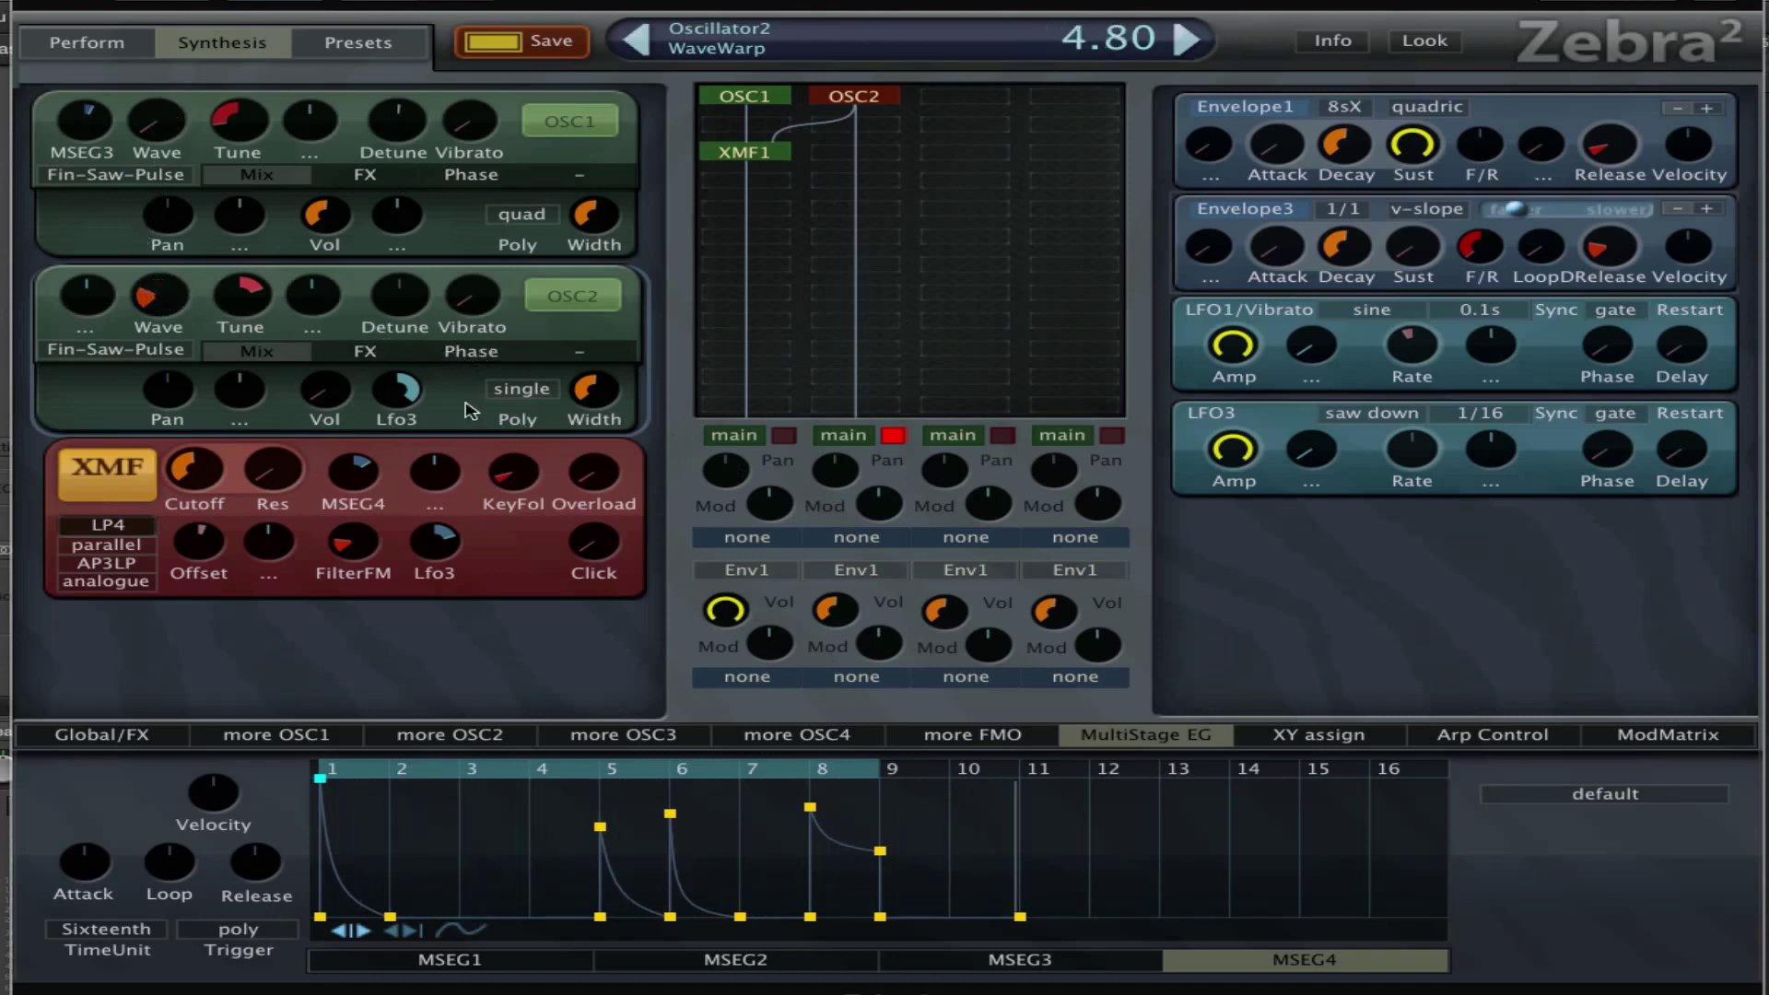
# Review oscillator 2's FX, Phase and Mix settings
pyautogui.click(368, 354)
pyautogui.click(488, 354)
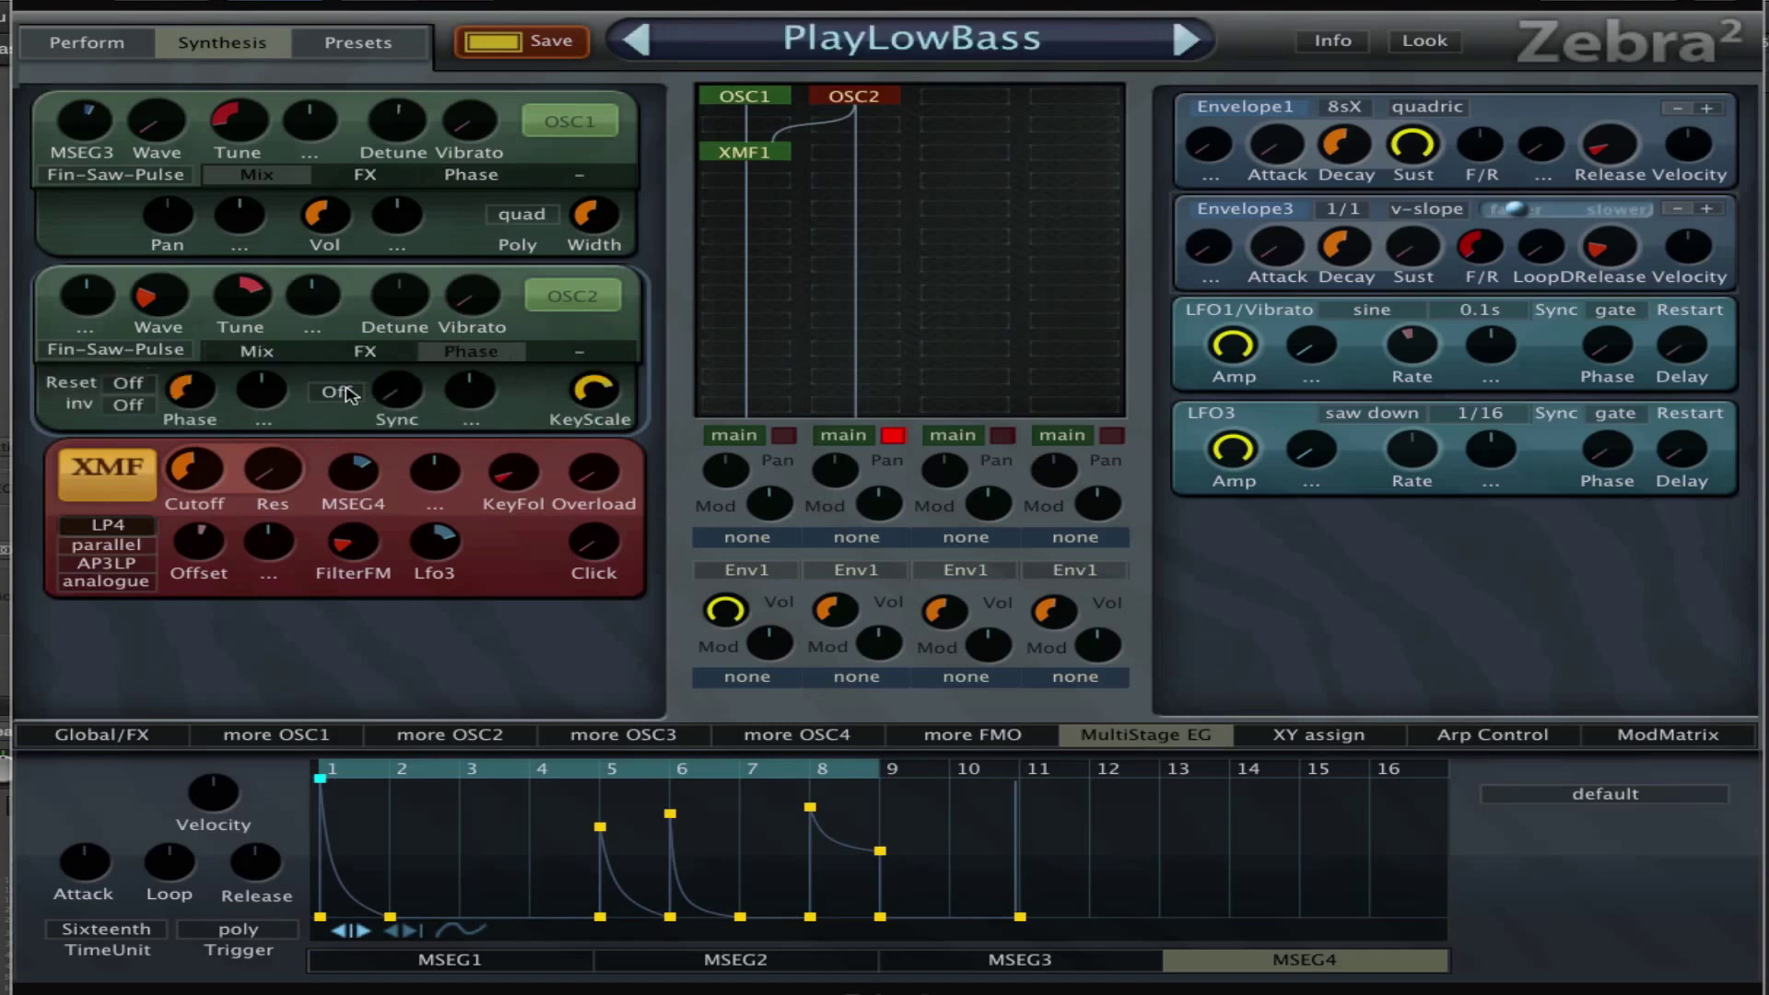
pyautogui.click(268, 352)
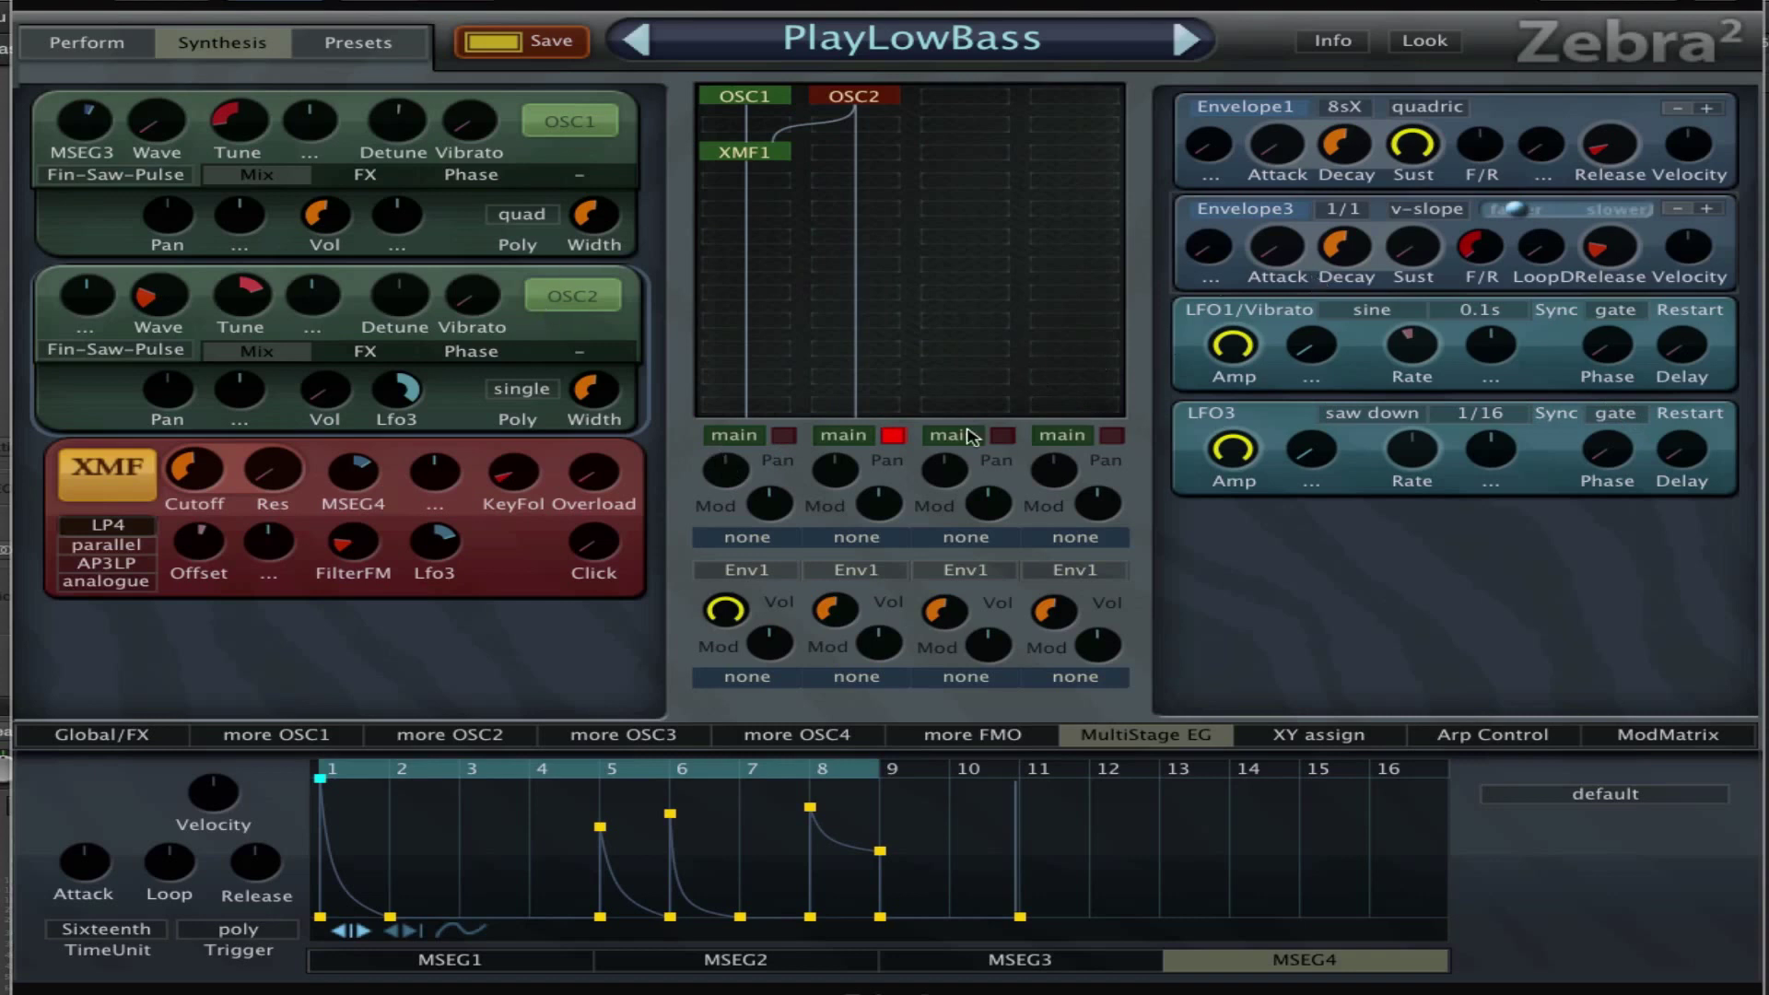
pyautogui.click(385, 352)
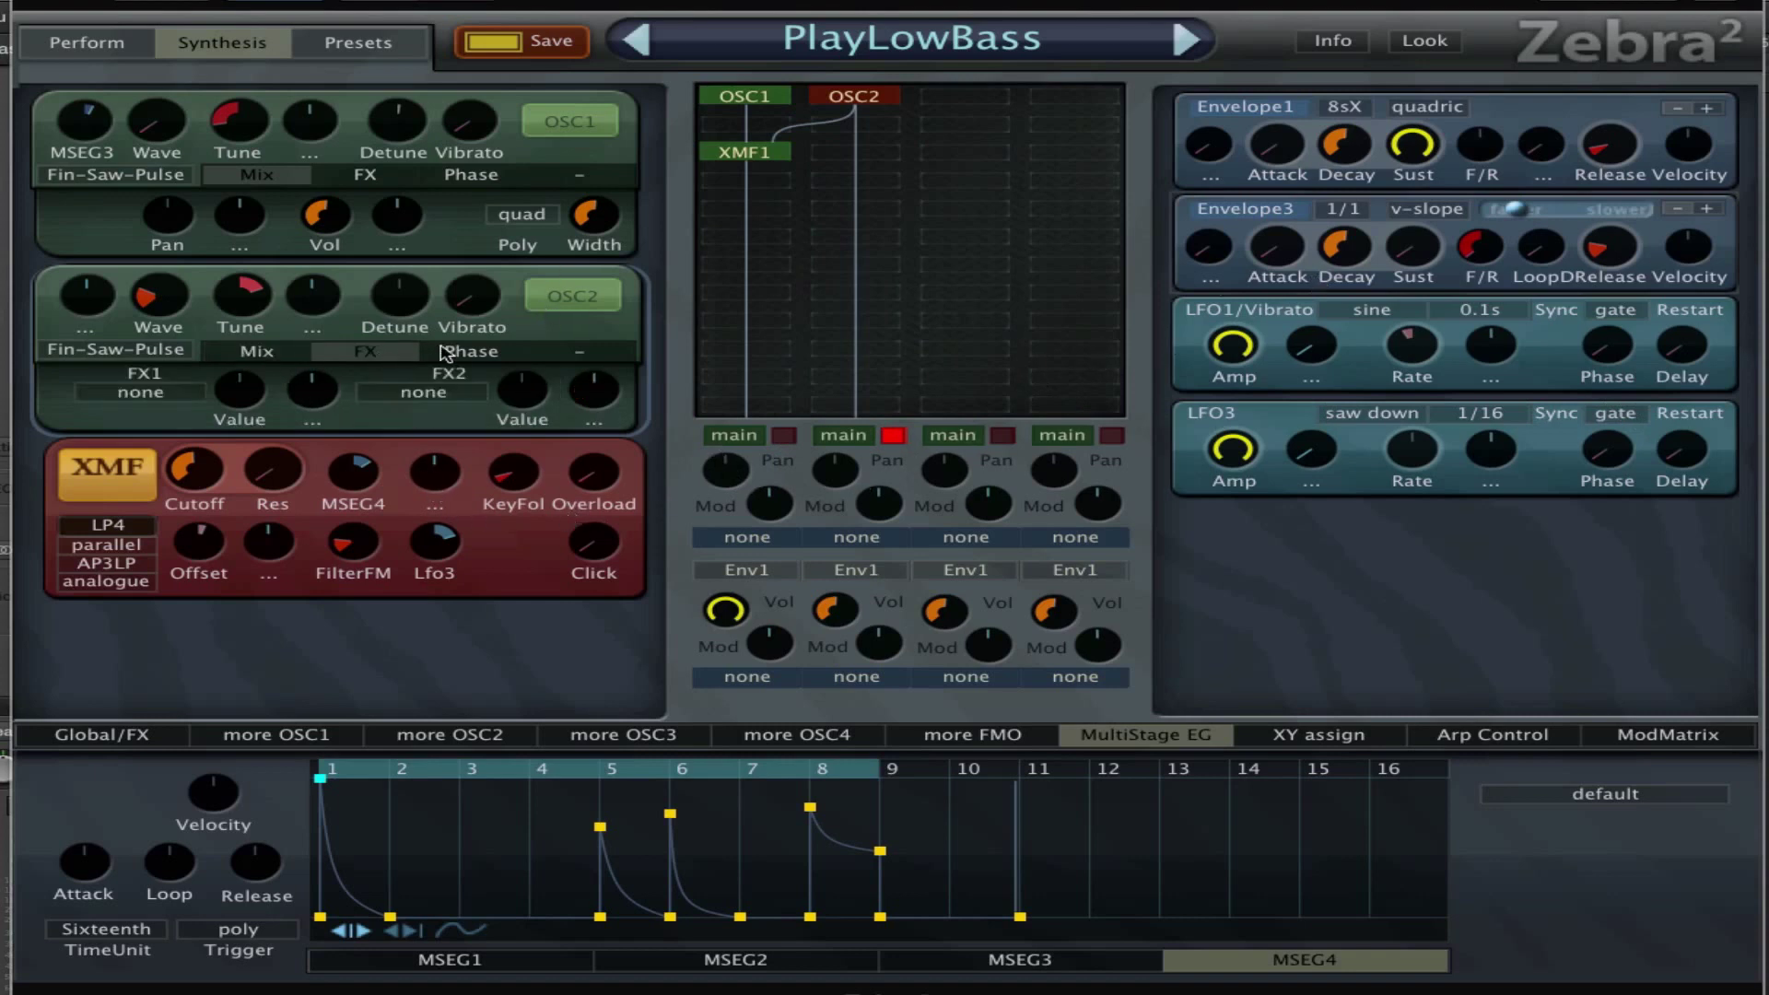
pyautogui.click(479, 354)
# Inspect the Env3 modulation depth in oscillator 1's FX and Envelope3's timebase options, keeping 1/1
pyautogui.click(399, 176)
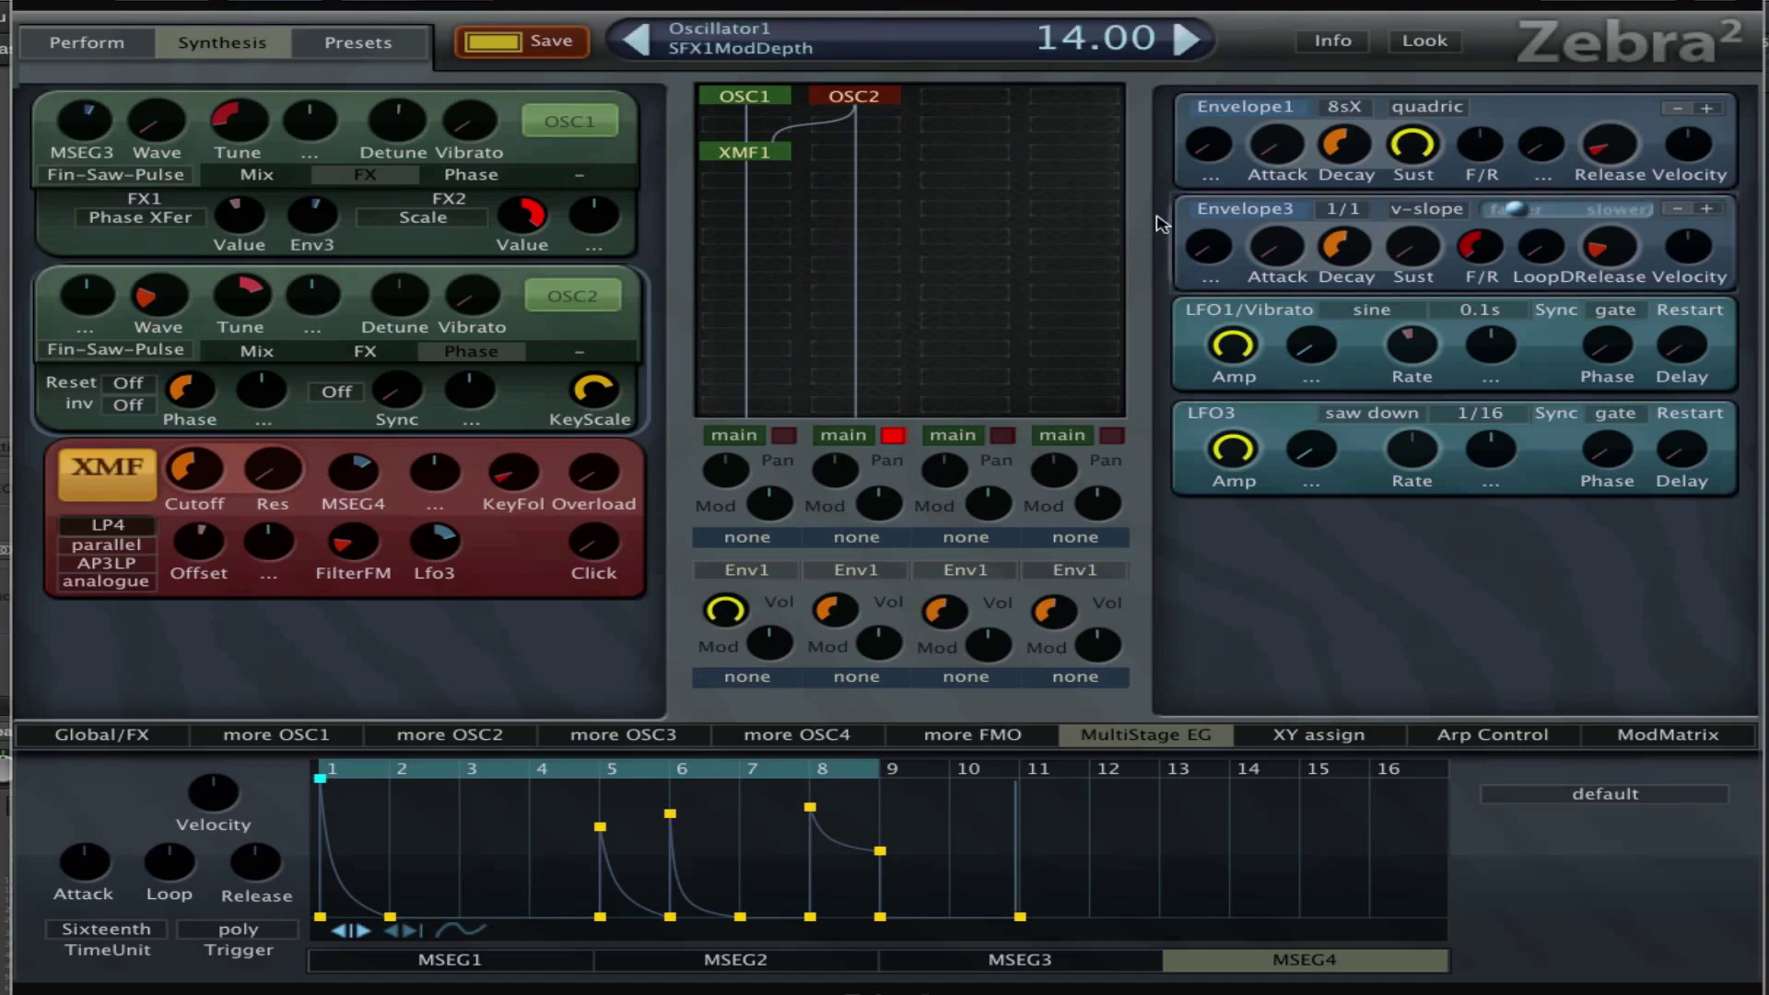
pyautogui.click(1345, 210)
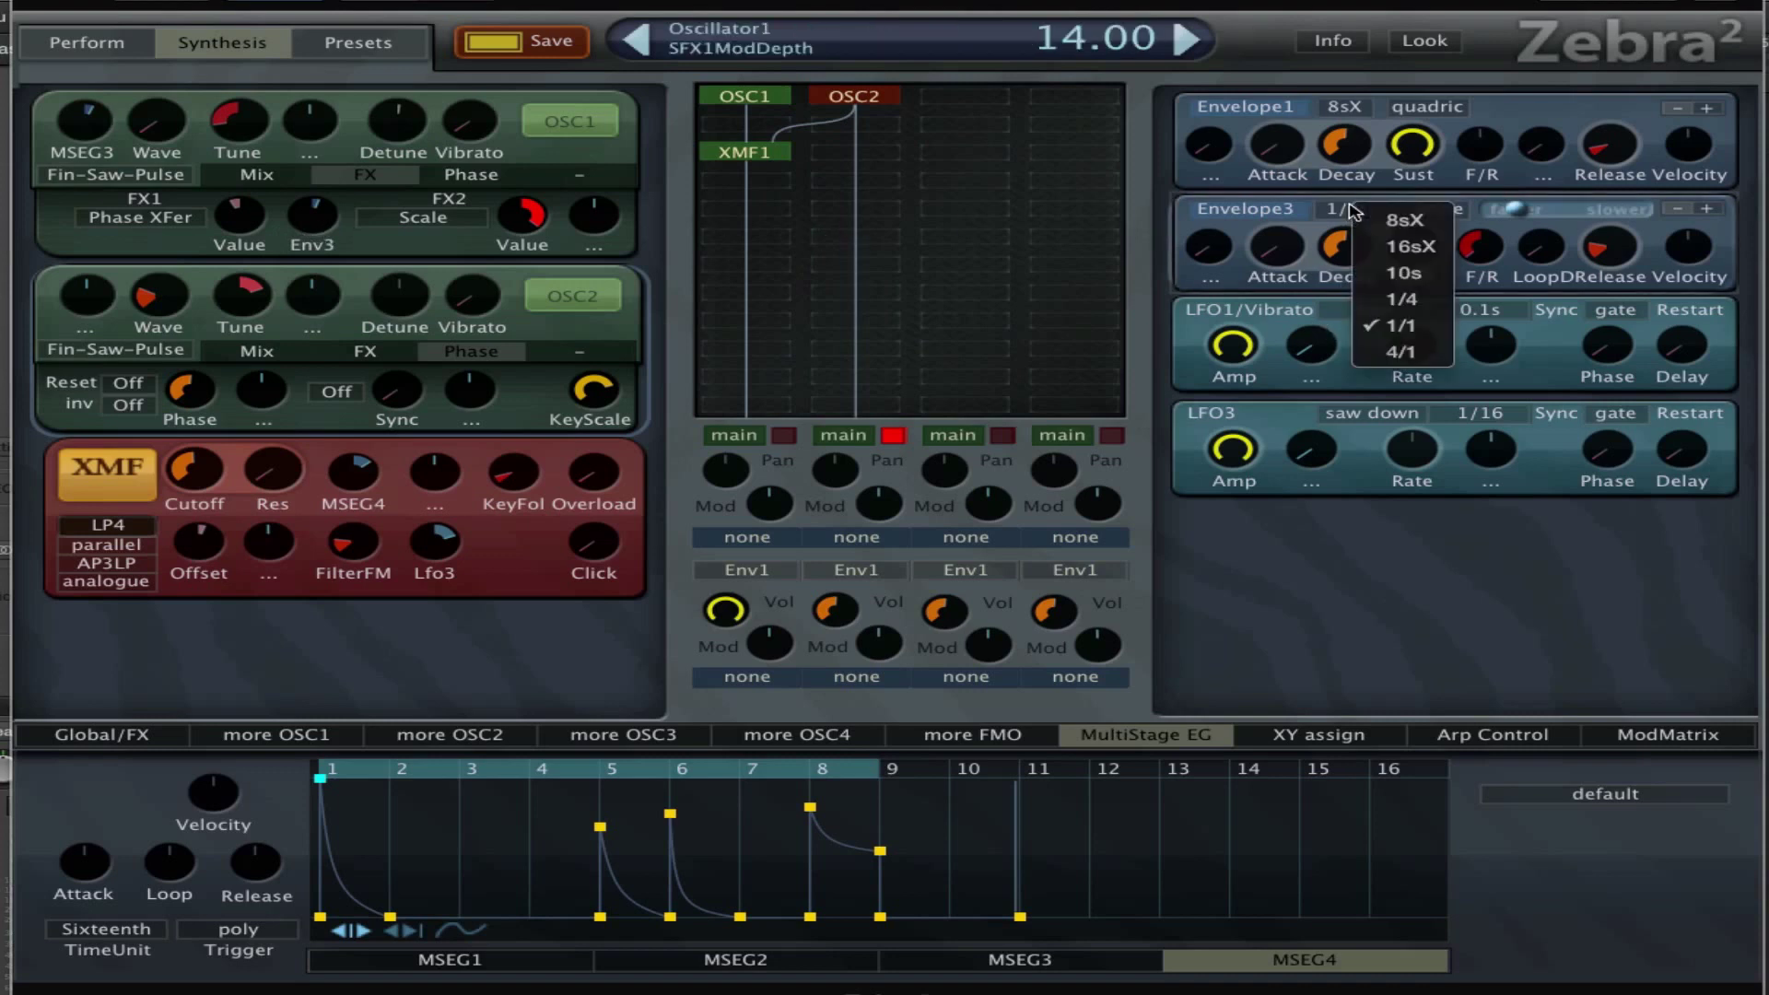
pyautogui.click(1416, 325)
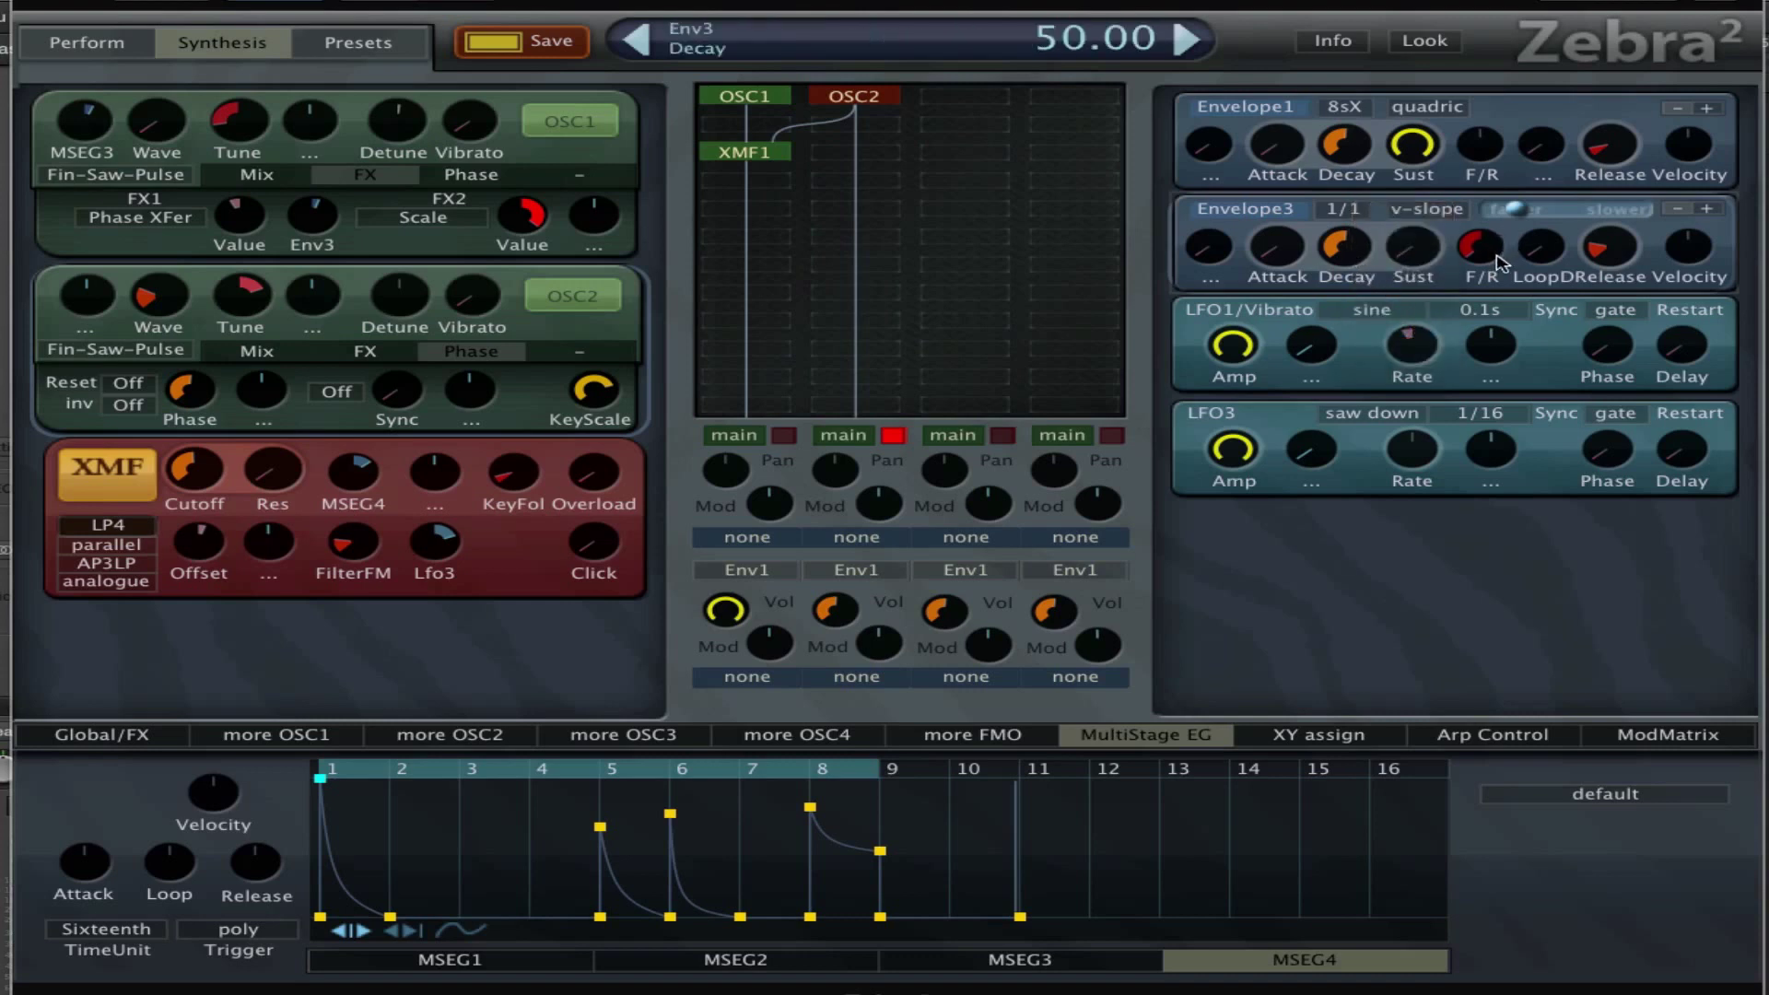
# Compare Envelope3's LoopD loop mode with none
pyautogui.rightClick(1560, 257)
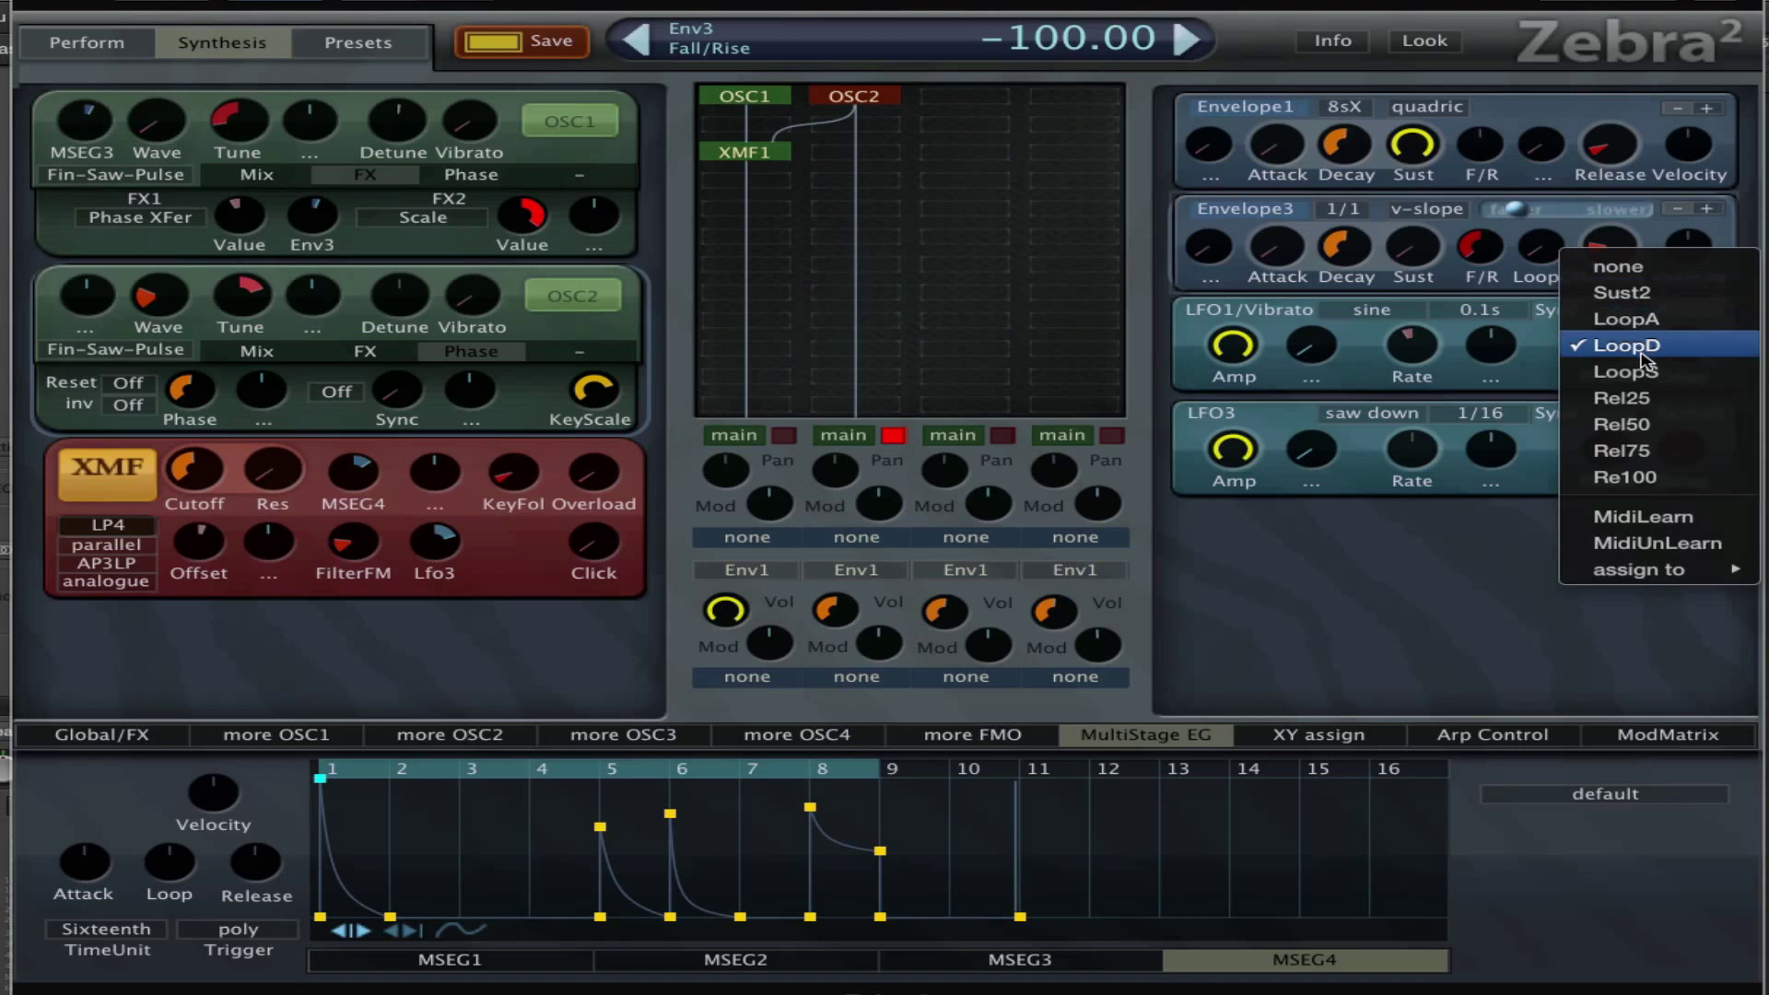
pyautogui.click(1641, 353)
pyautogui.moveTo(1544, 234); pyautogui.dragTo(1544, 230)
pyautogui.rightClick(1548, 264)
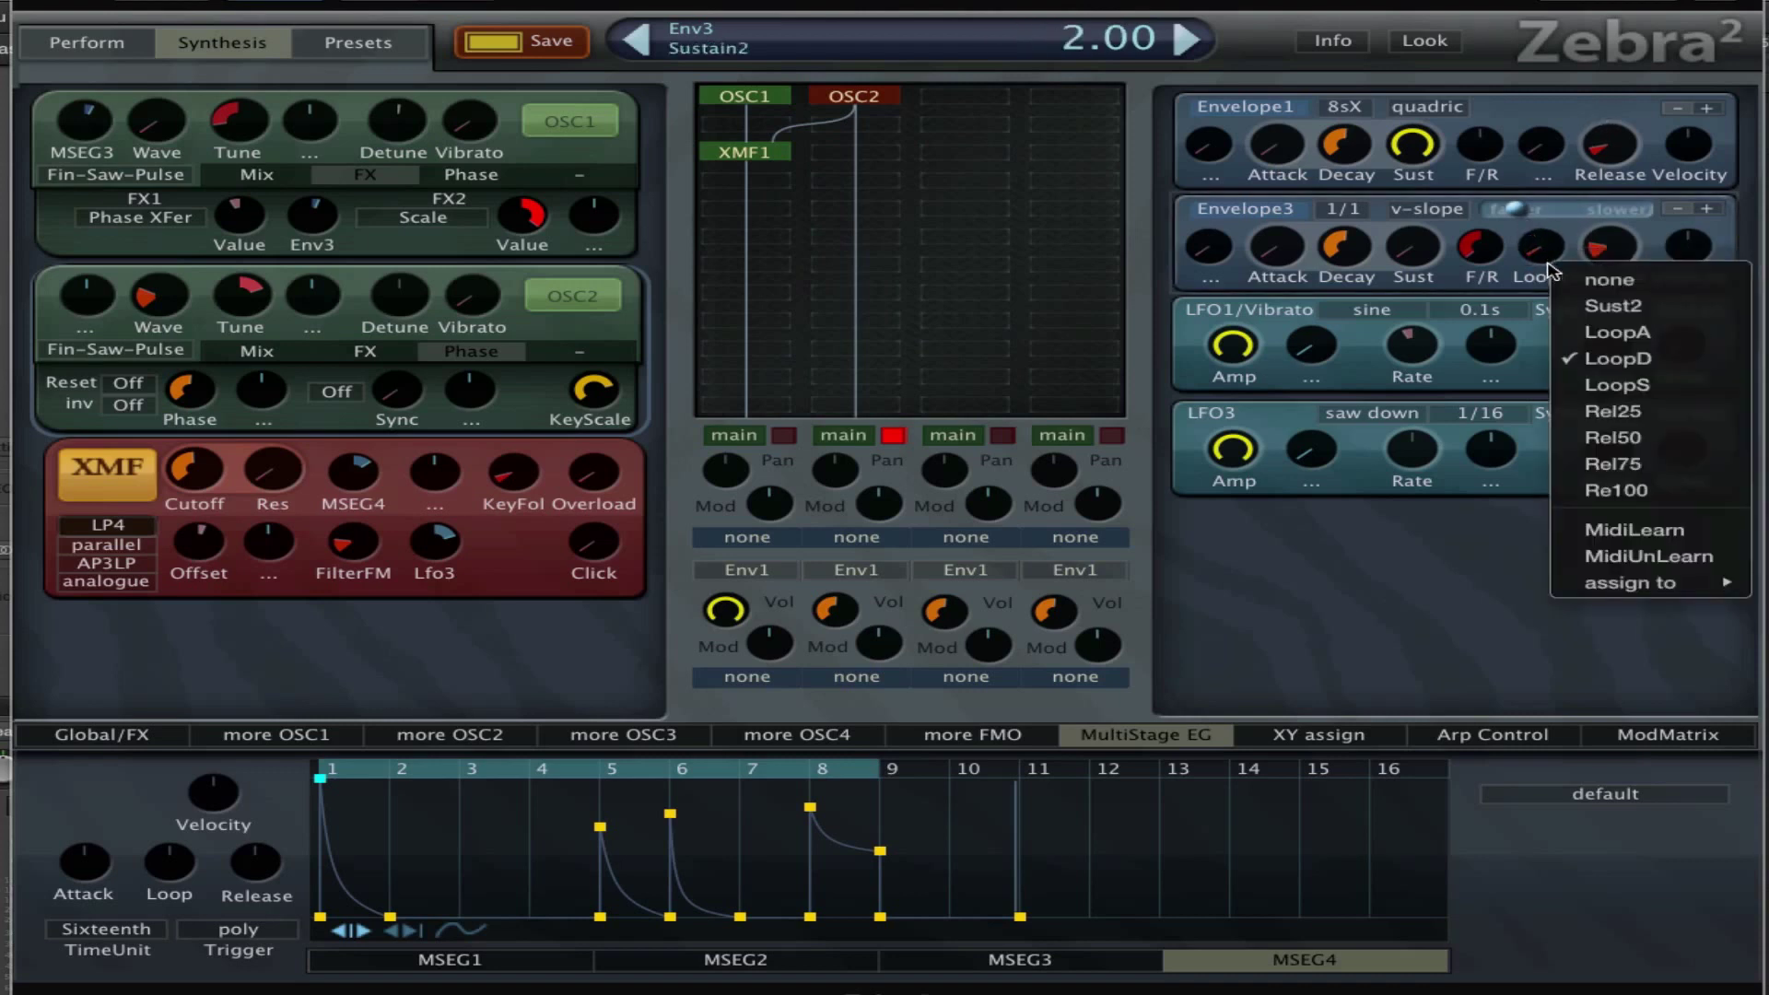
pyautogui.click(1557, 272)
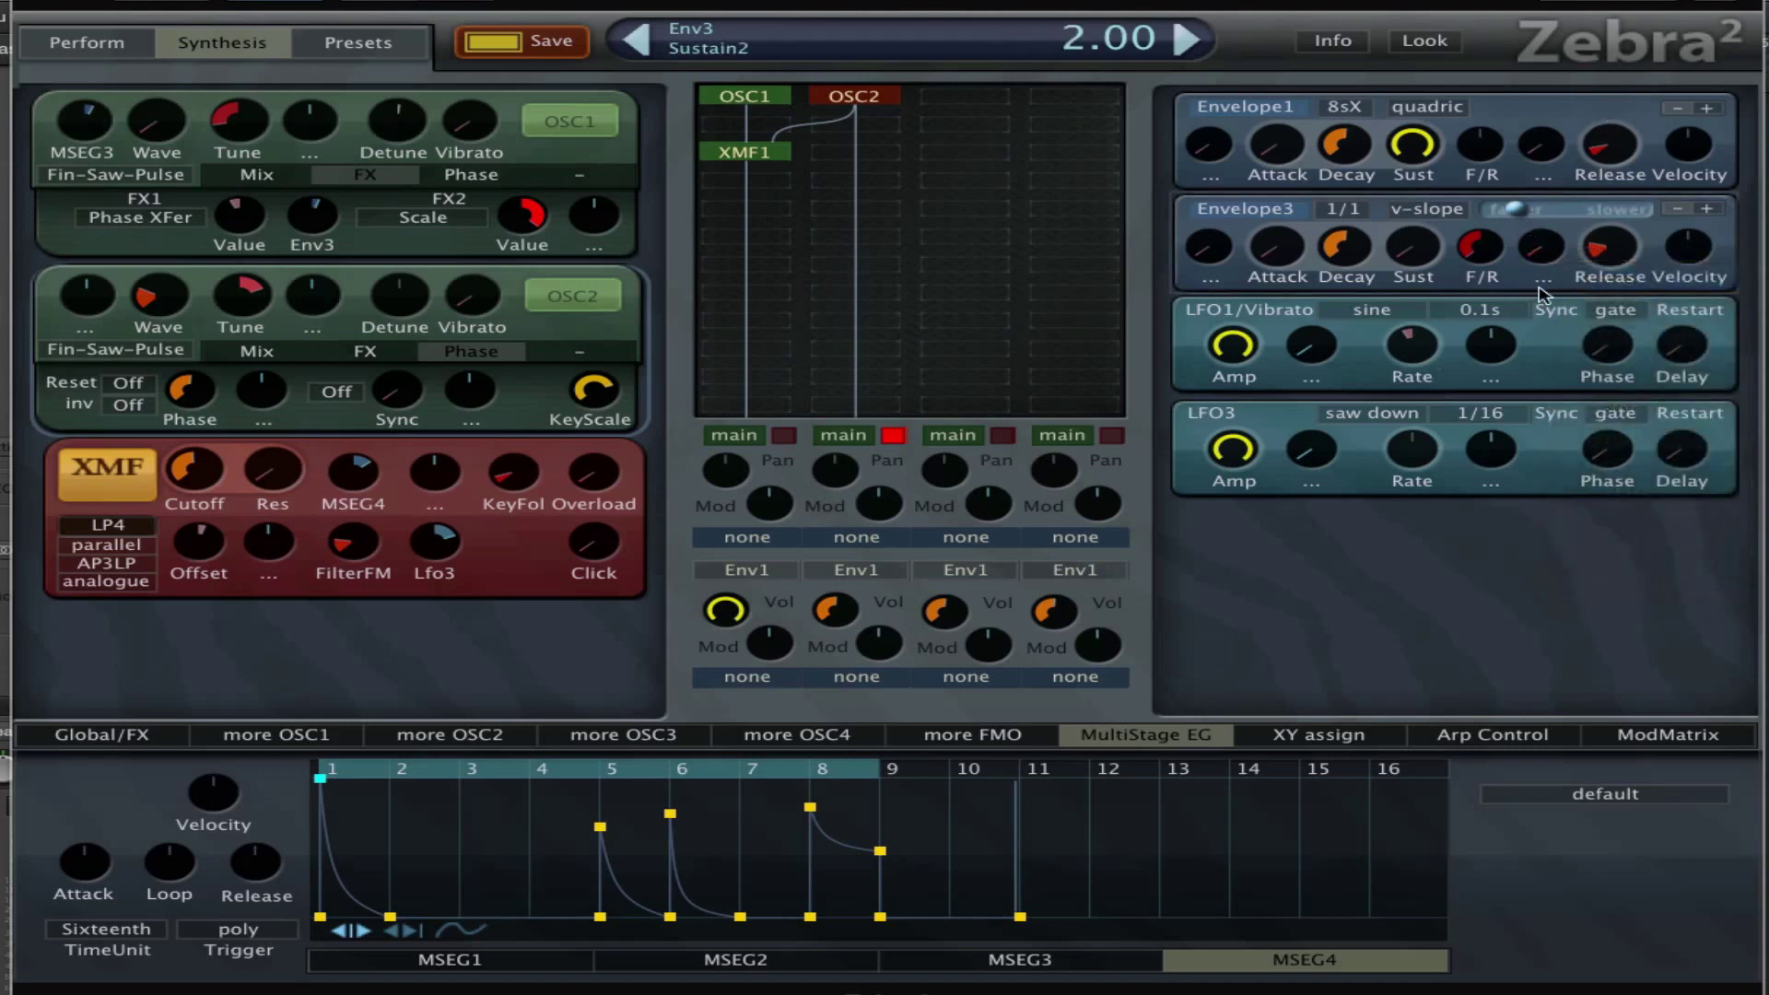
pyautogui.rightClick(1553, 249)
pyautogui.click(1669, 345)
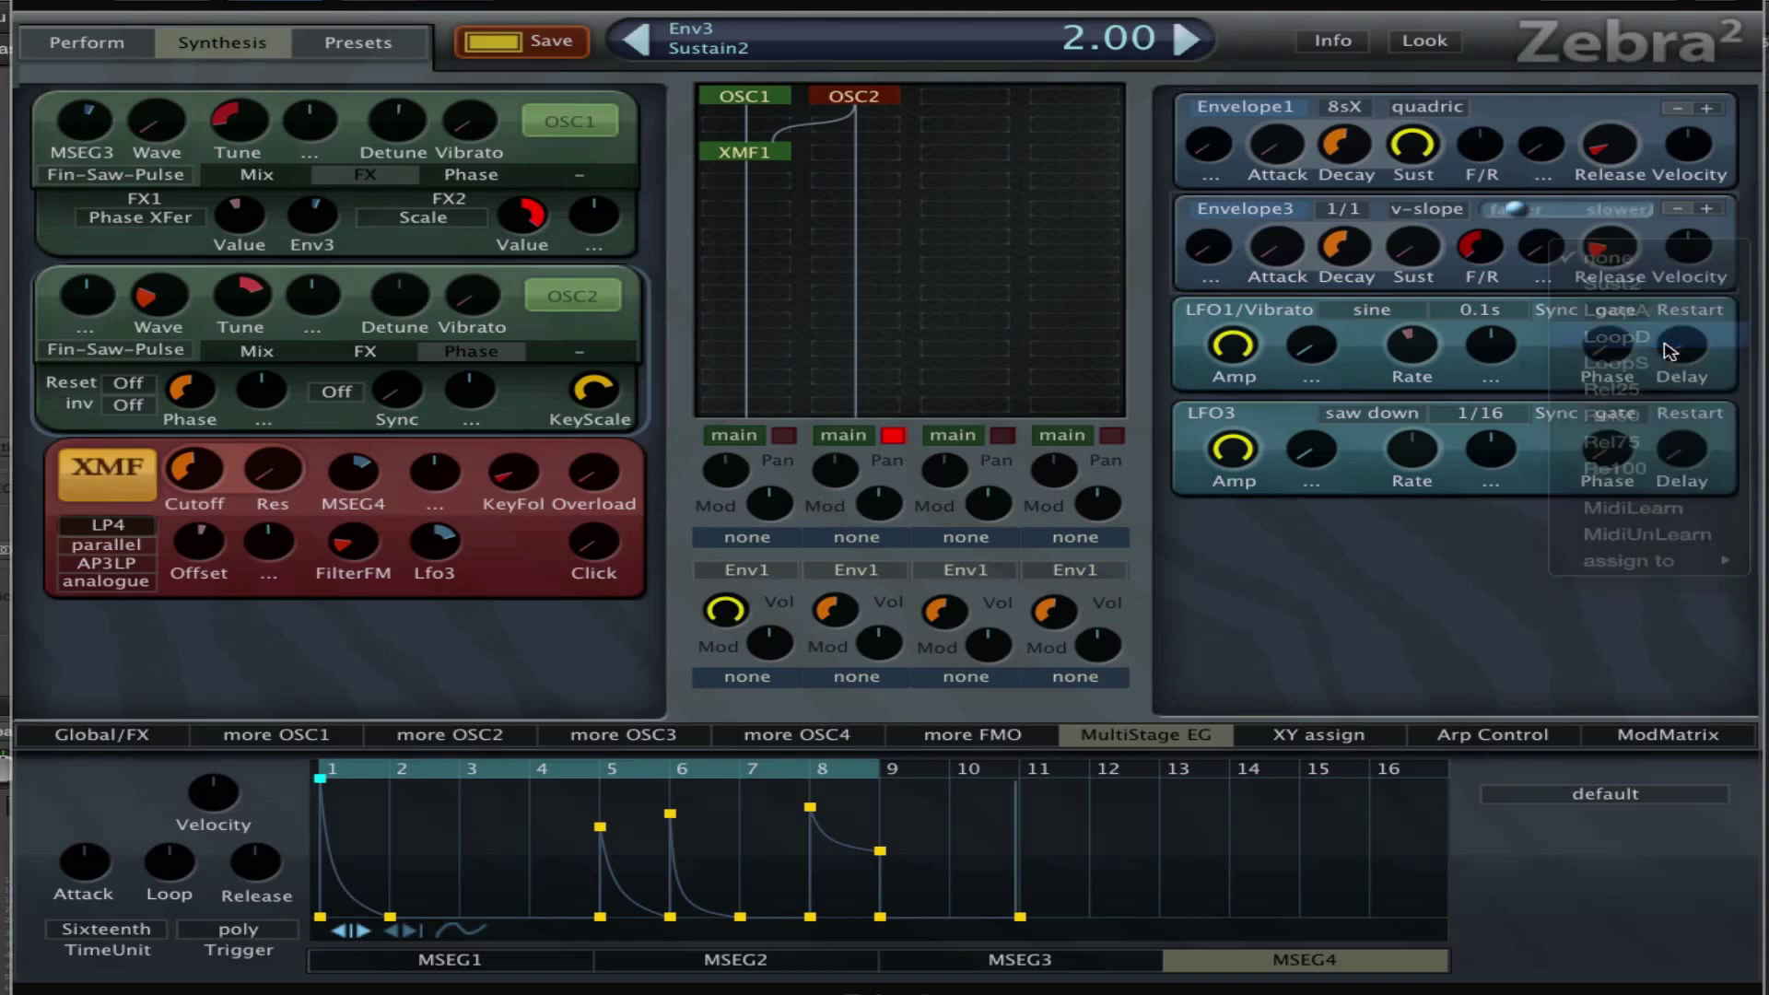
pyautogui.moveTo(1536, 237); pyautogui.dragTo(1631, 462)
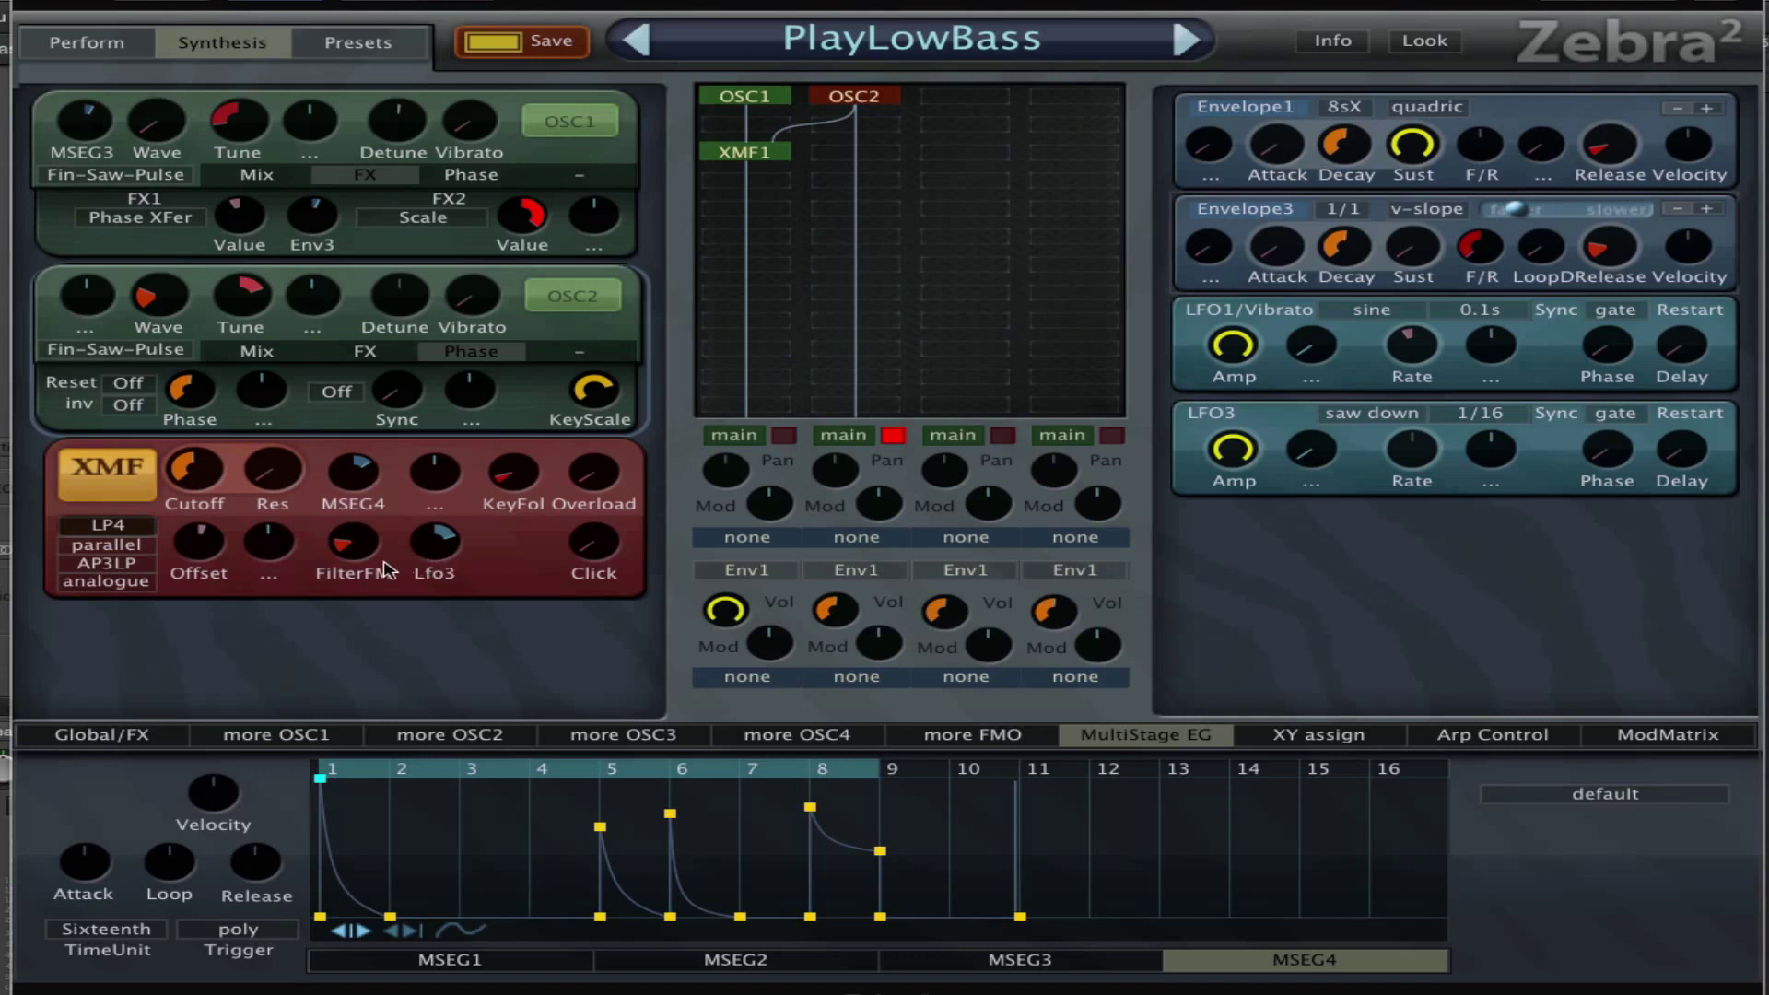
# Assign ATouch as the modulation source of the XMF1 filter's Offset and set its depth to -40.00
pyautogui.click(275, 557)
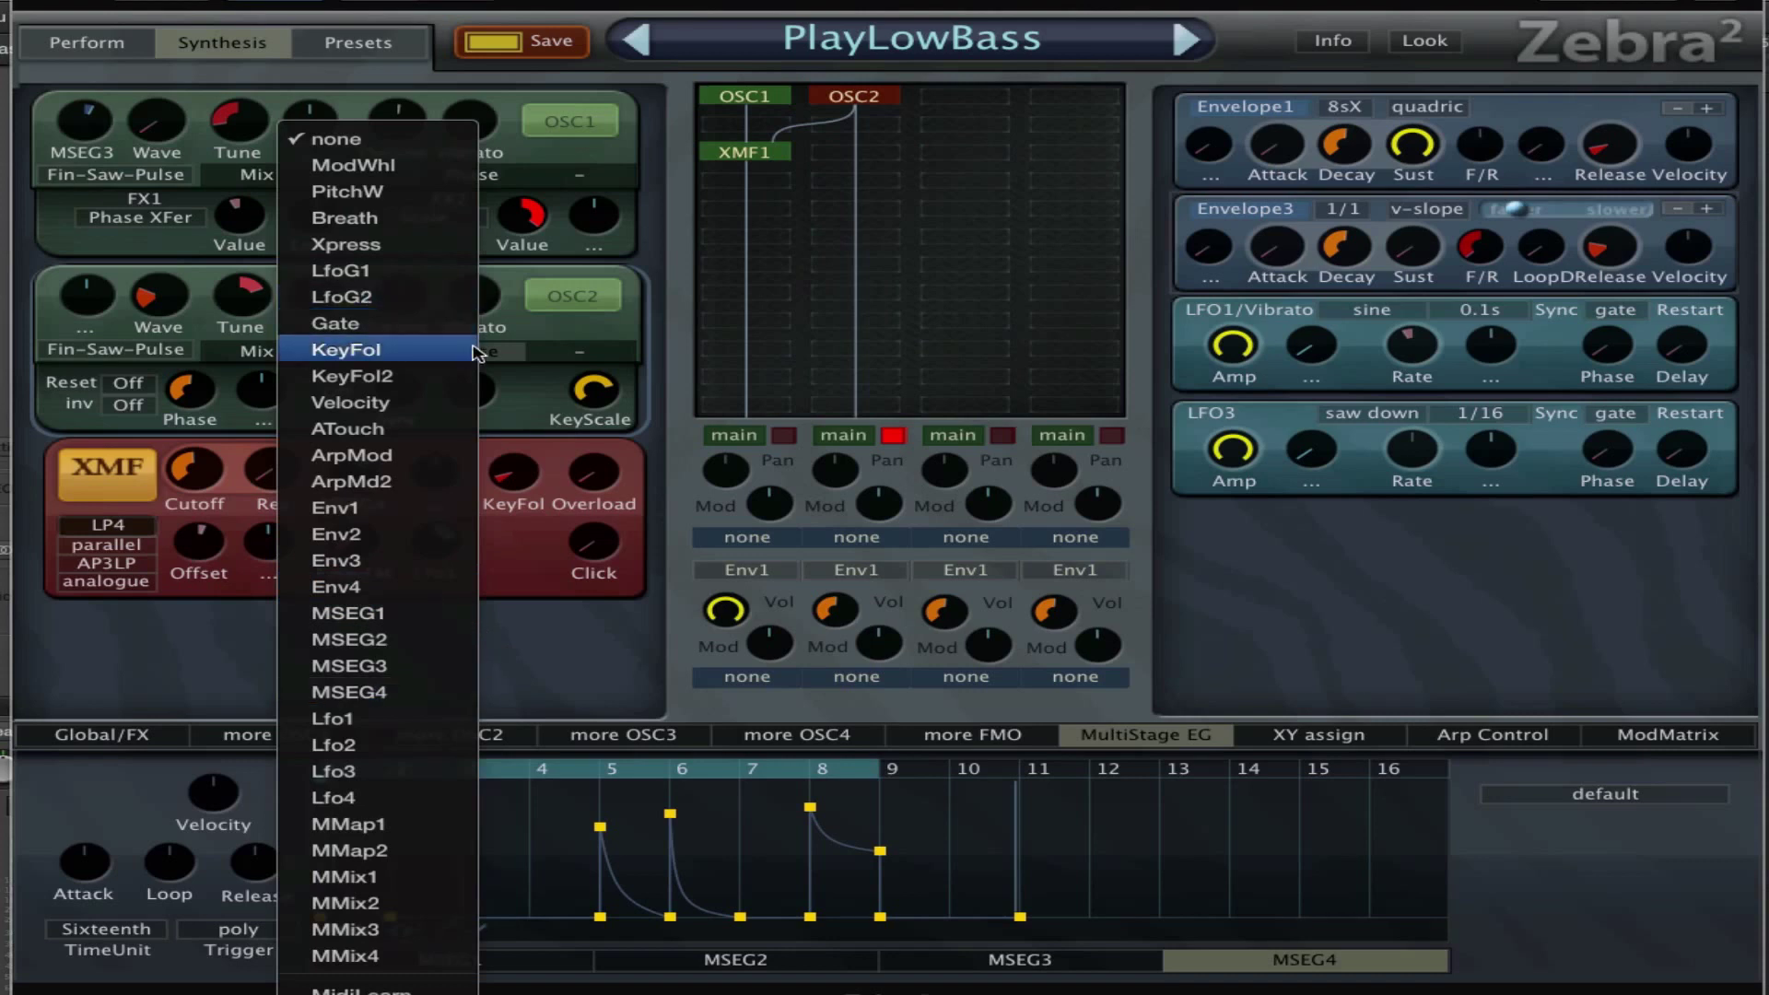
pyautogui.click(378, 434)
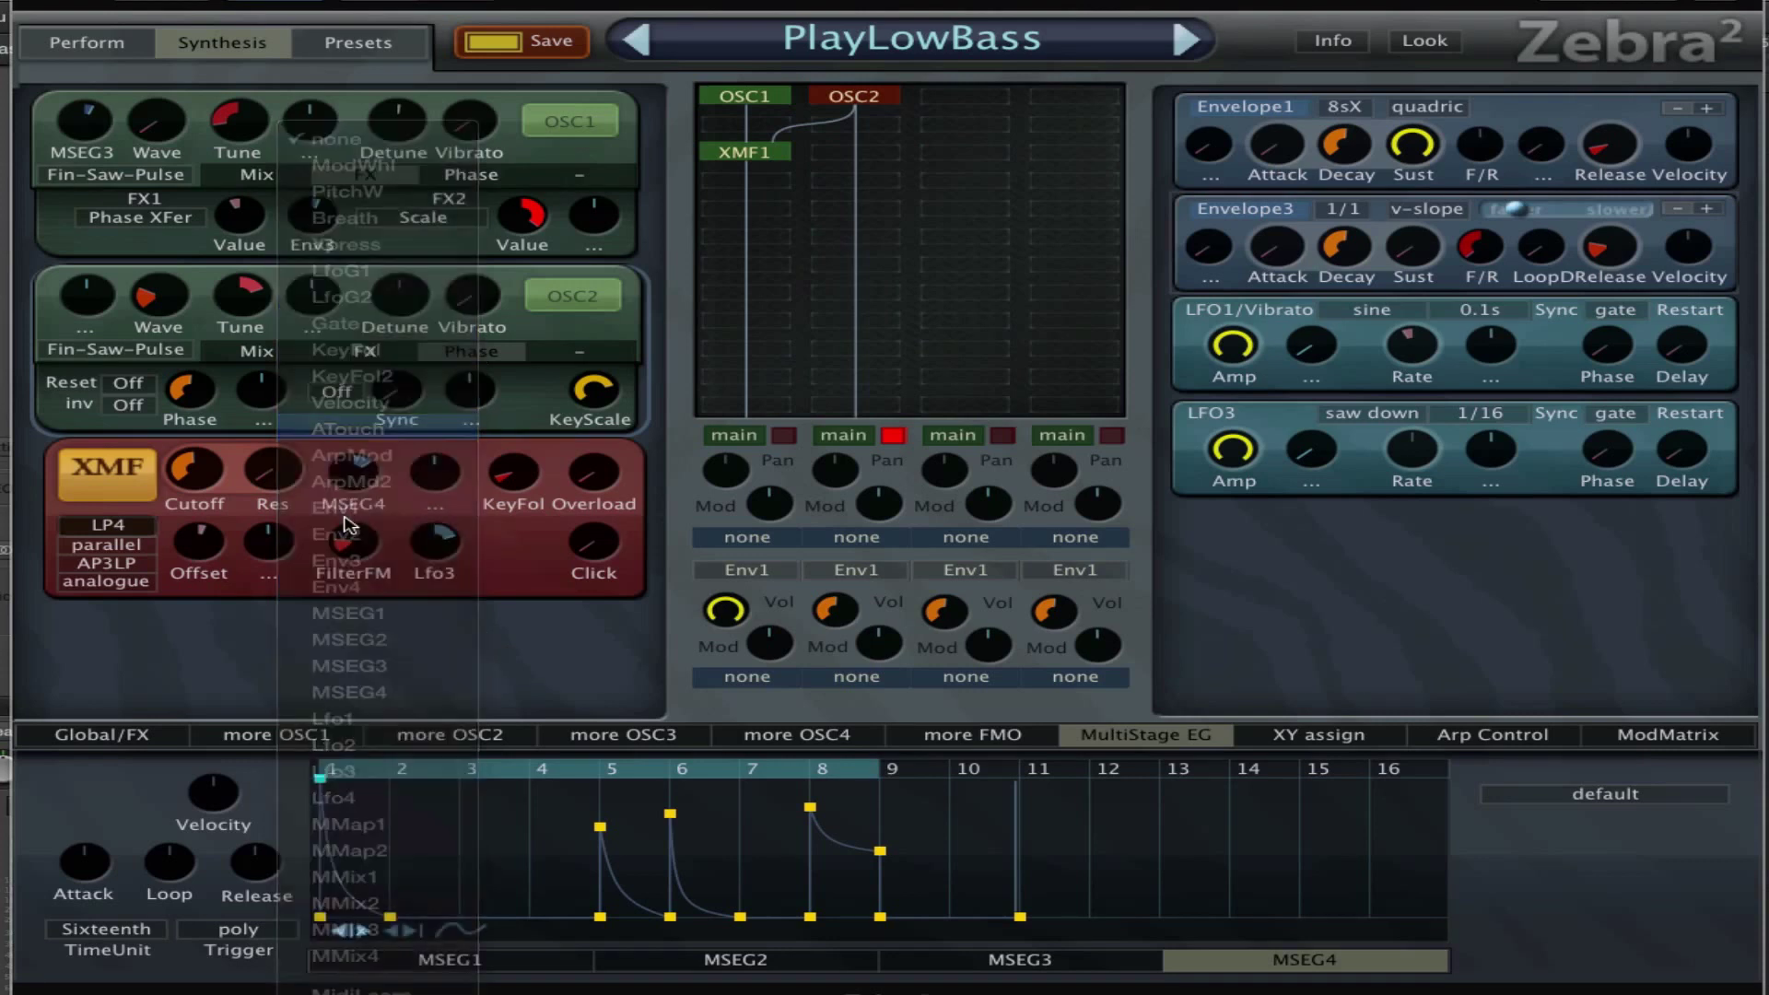
pyautogui.moveTo(269, 543); pyautogui.dragTo(262, 605)
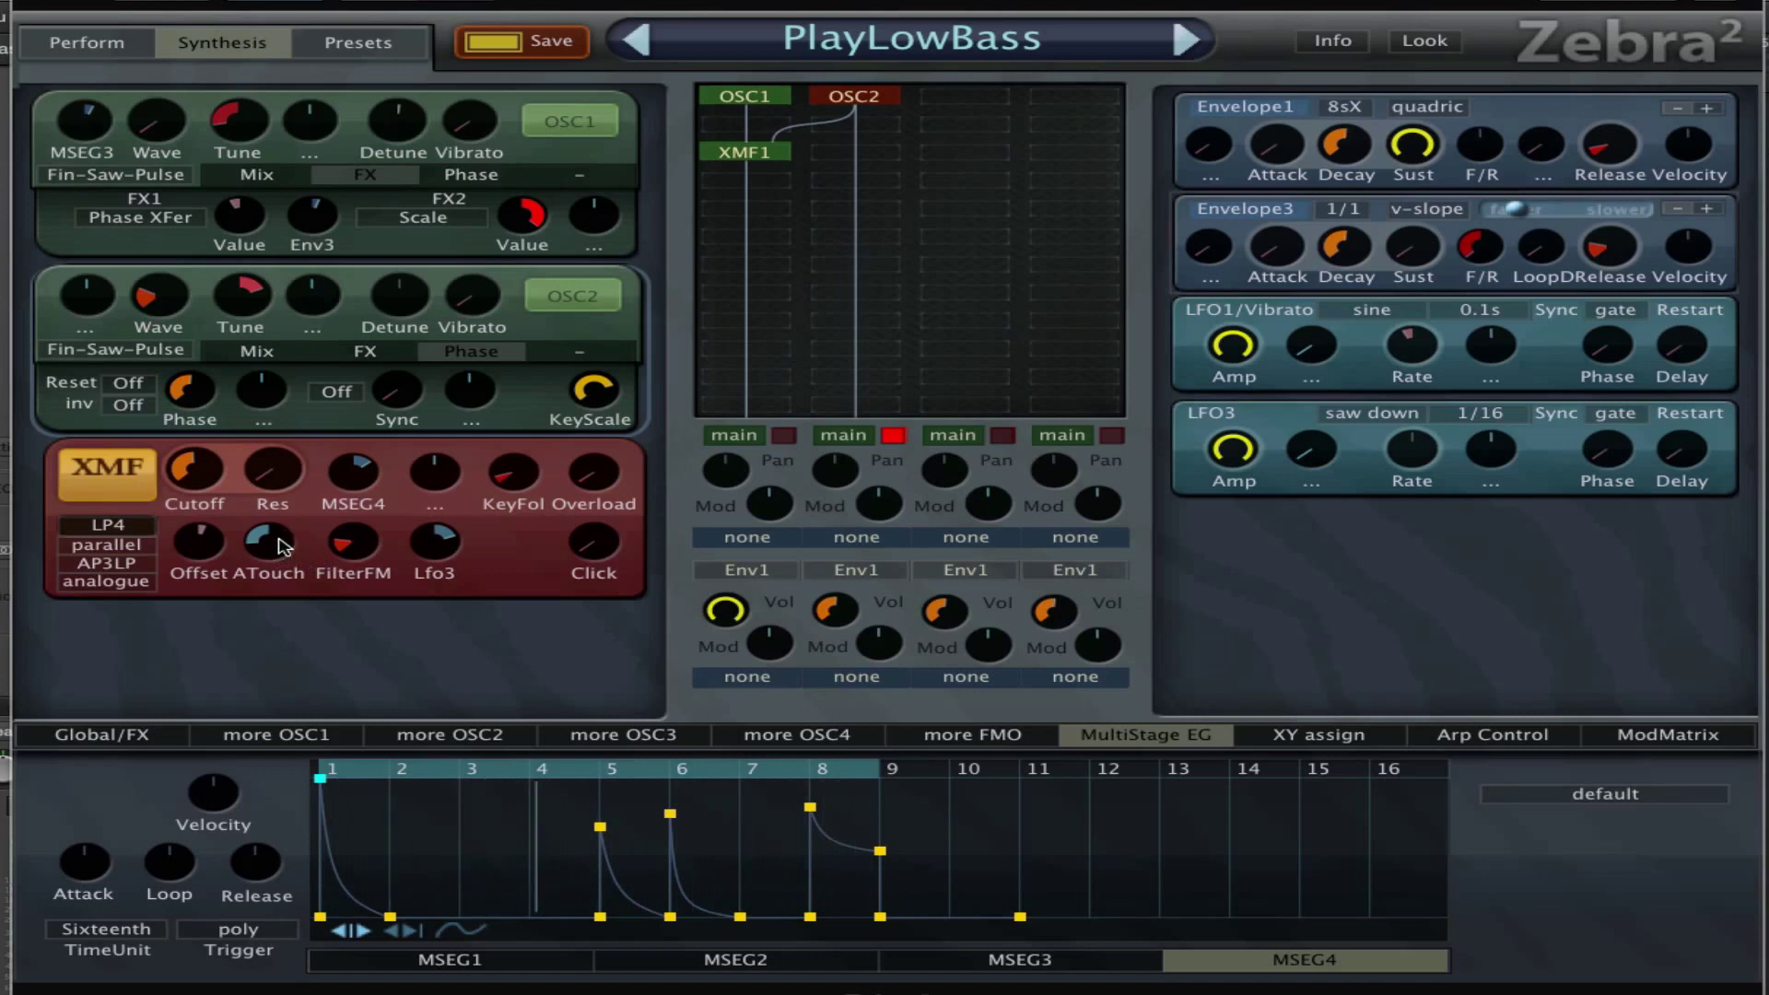
pyautogui.moveTo(274, 541)
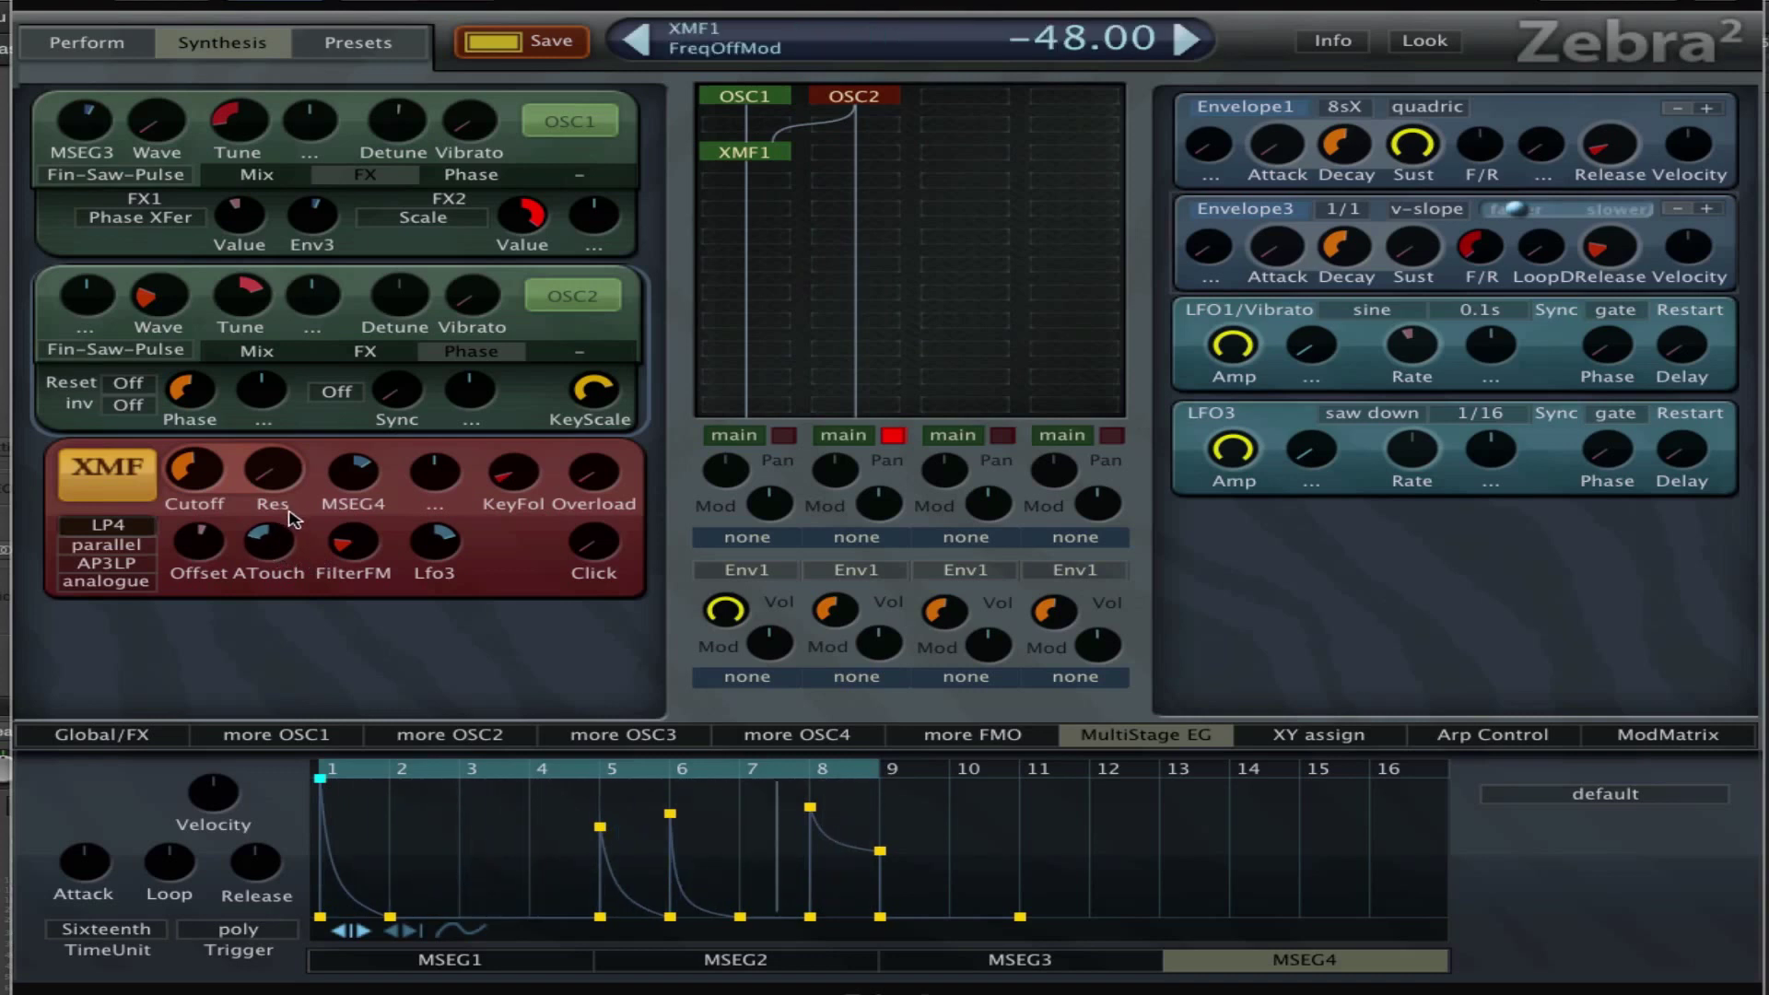
pyautogui.moveTo(274, 537); pyautogui.dragTo(291, 534)
# Assign ATouch to oscillator 1's Tune modulation, try a depth of 12.00 and reset the depth to 0.00
pyautogui.click(329, 112)
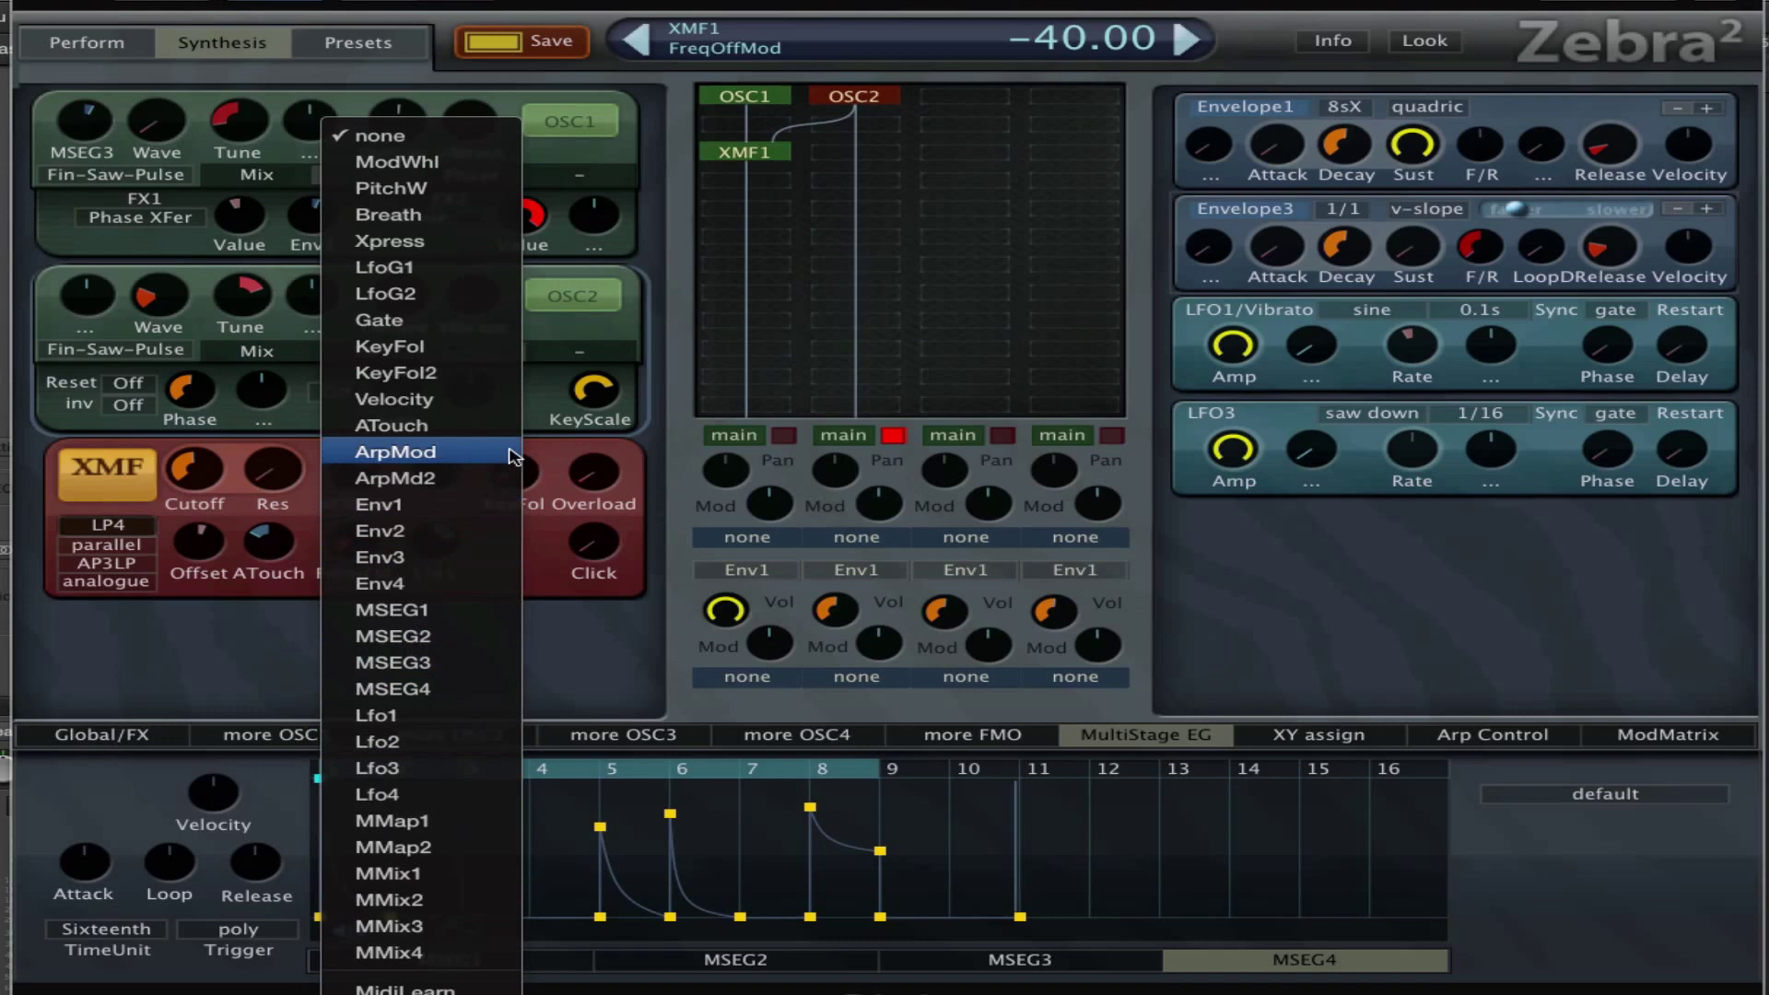
pyautogui.click(491, 425)
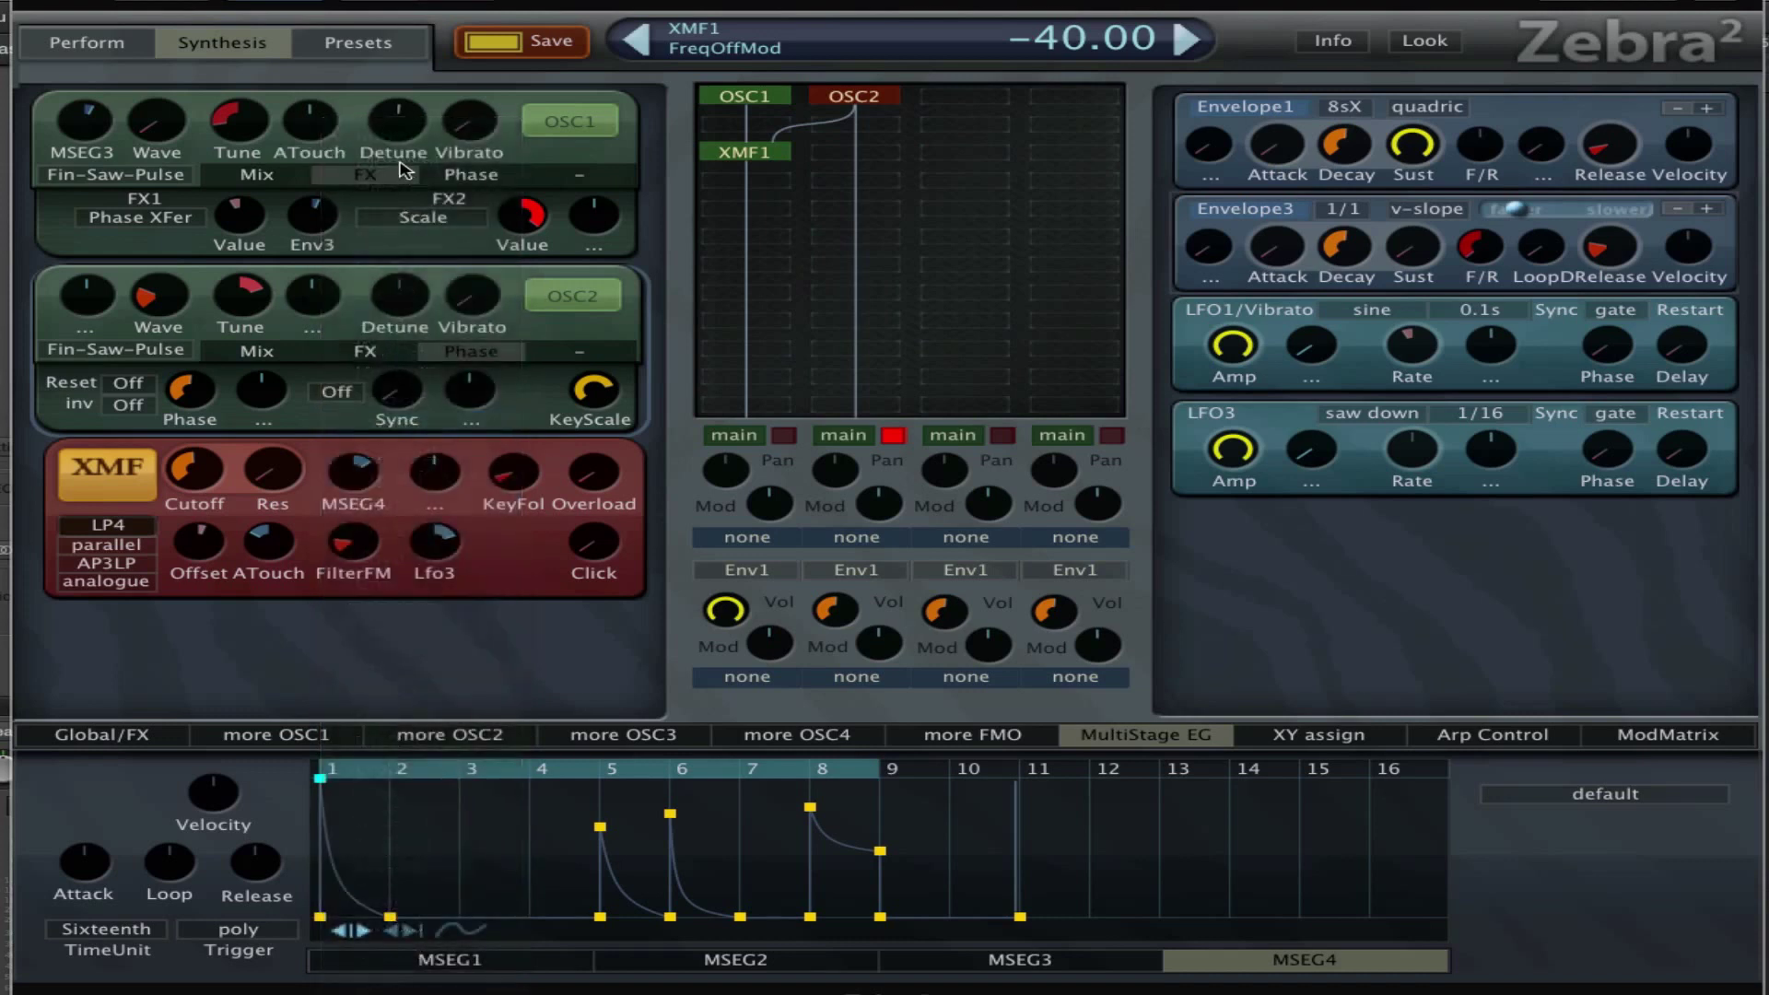
pyautogui.moveTo(311, 118); pyautogui.dragTo(336, 81)
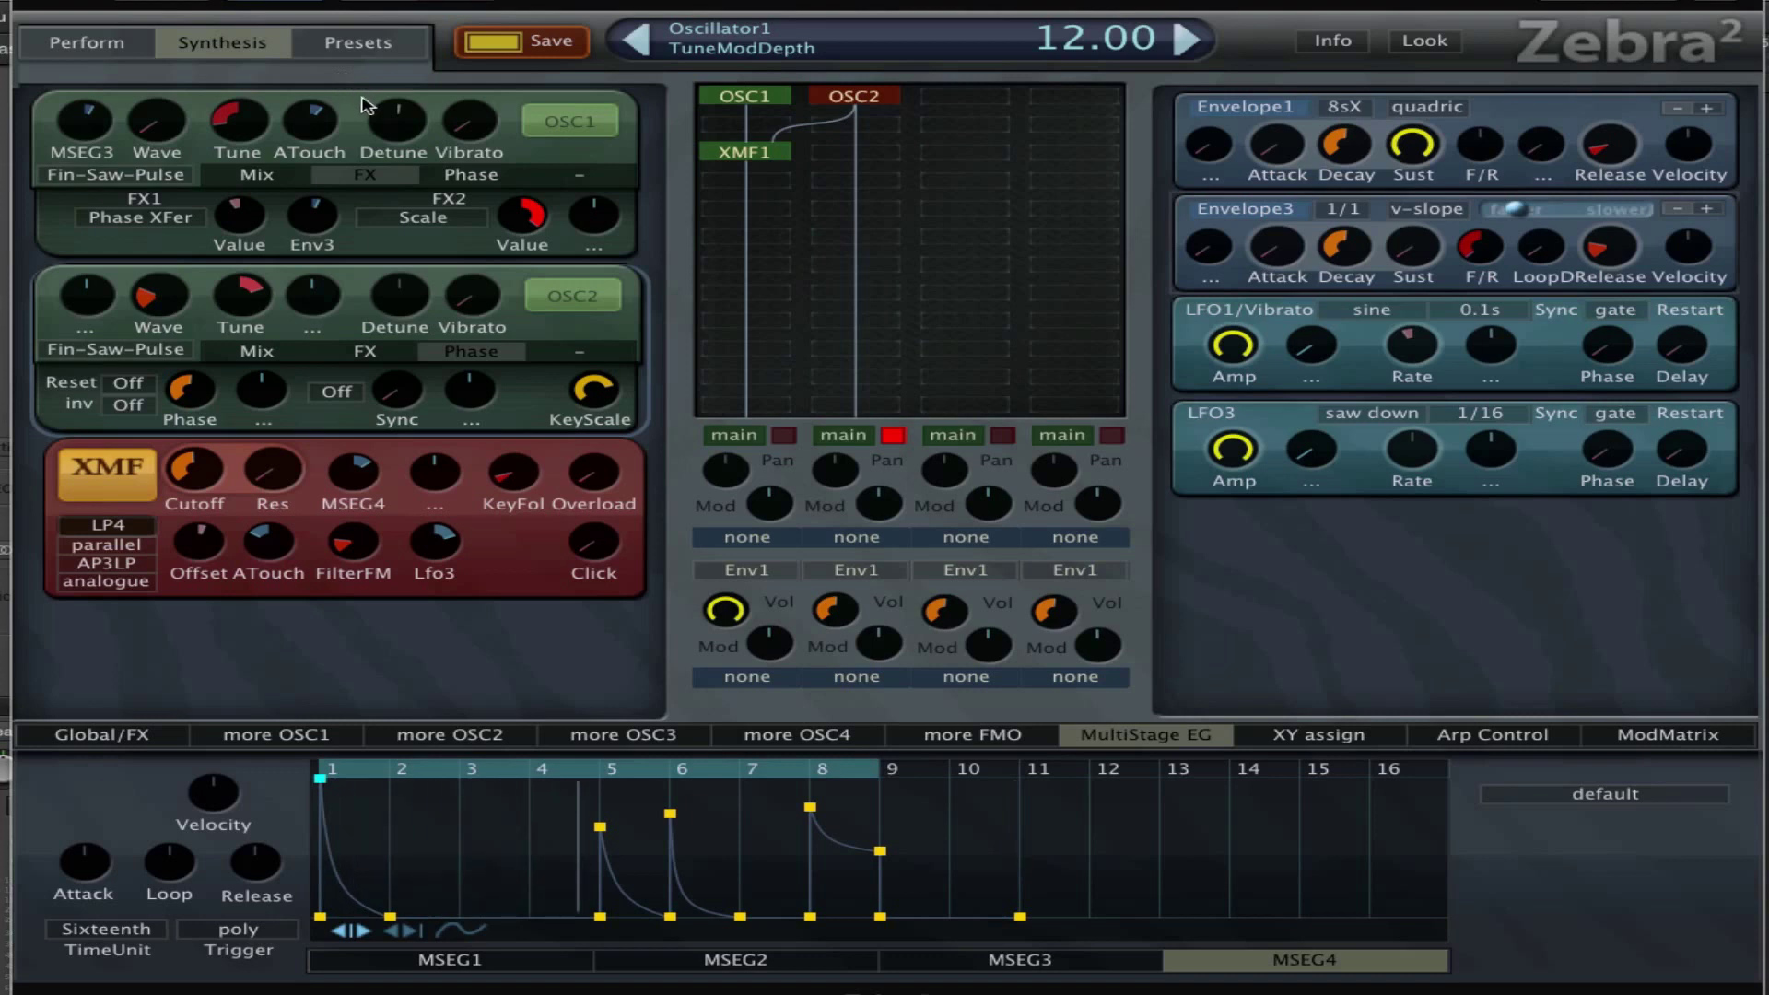
pyautogui.click(473, 177)
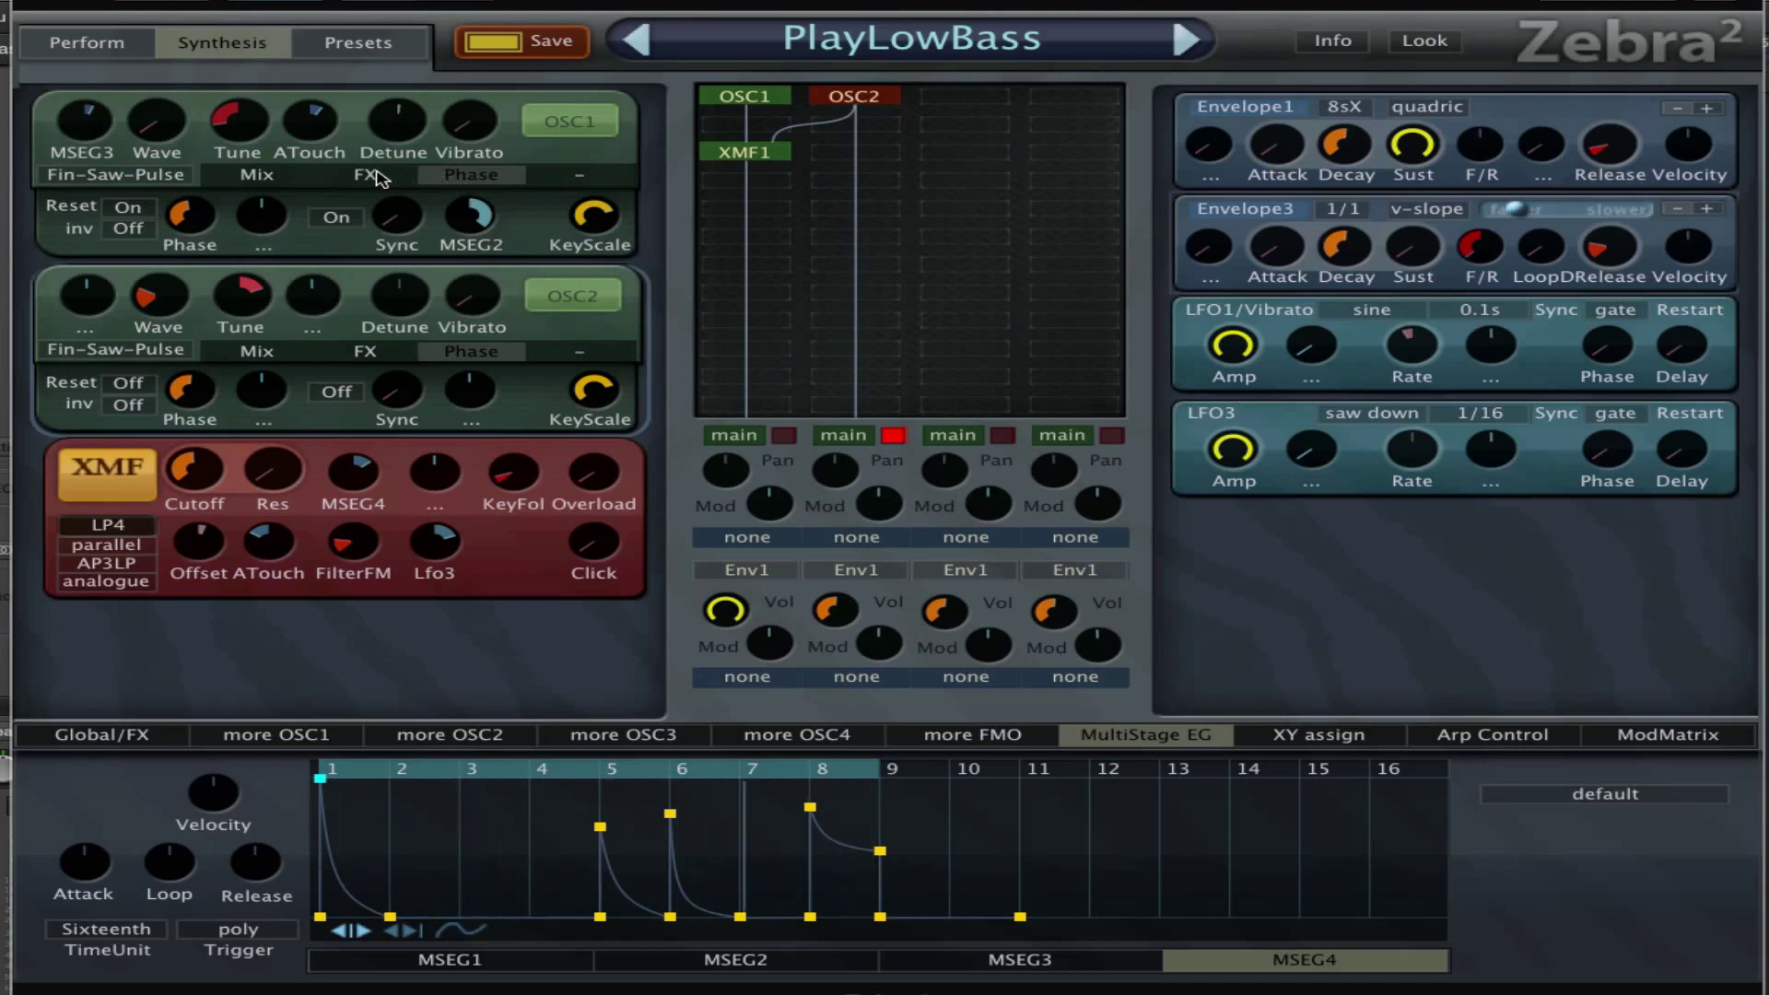
pyautogui.moveTo(316, 118)
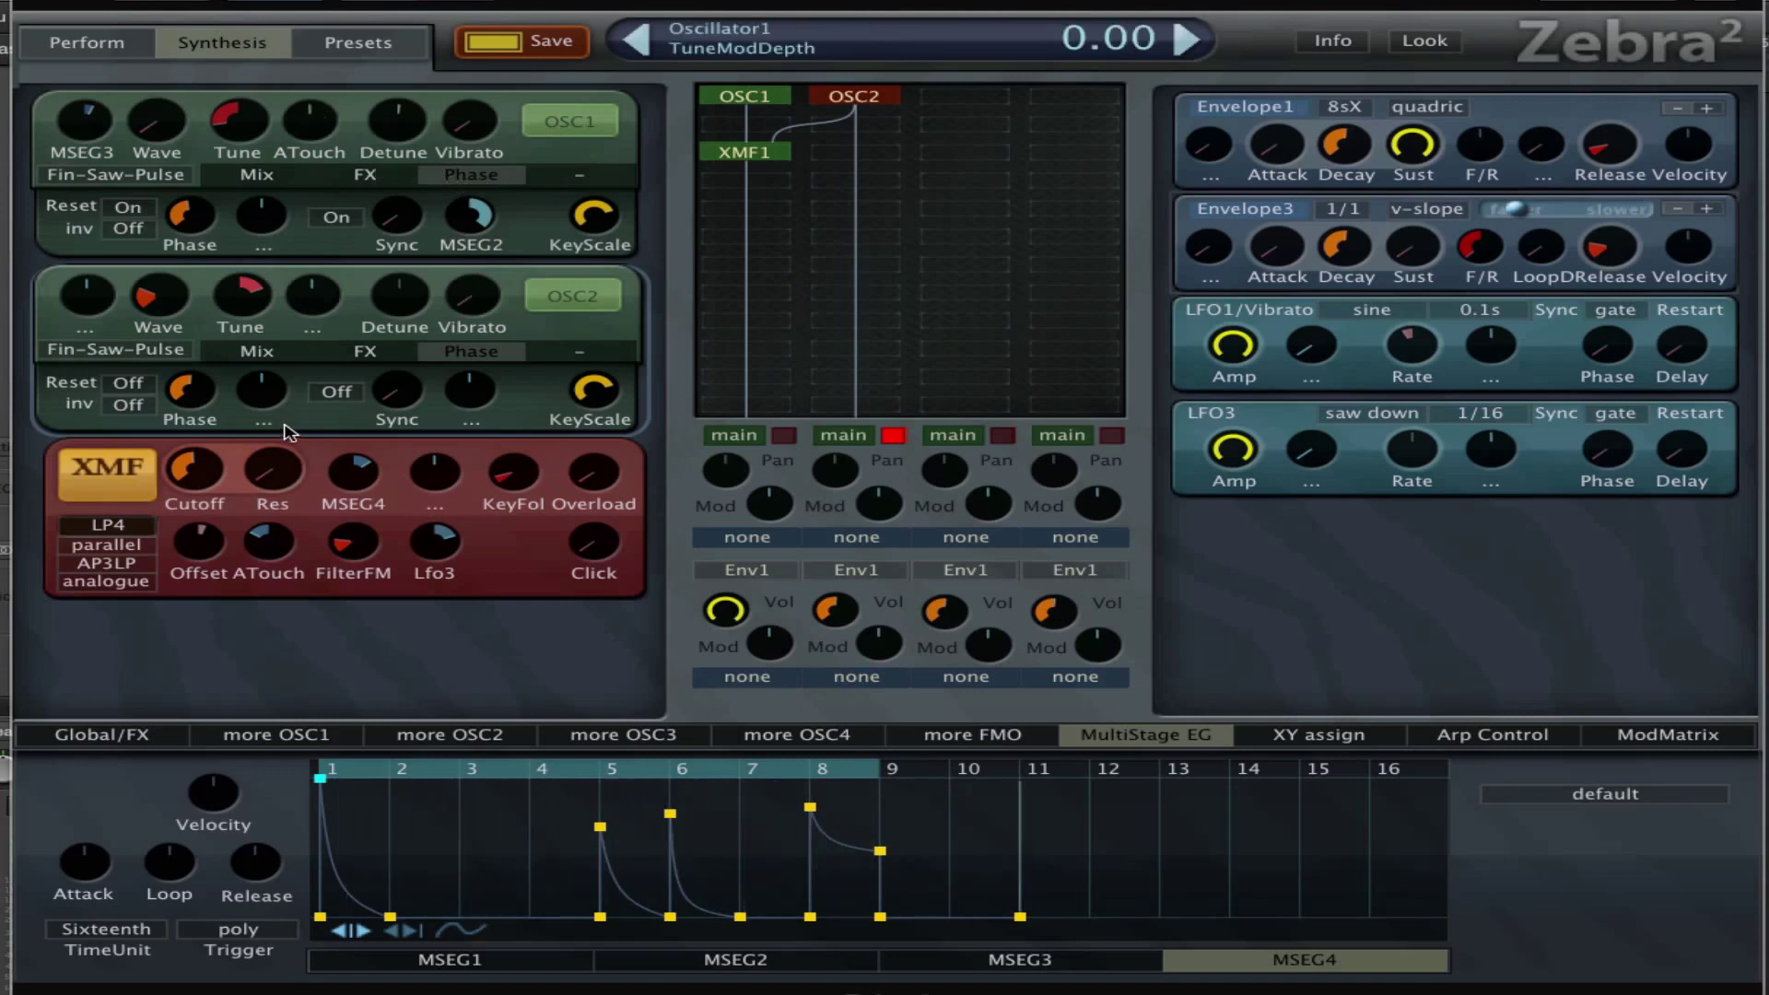
# Assign ATouch to the XMF1 filter's second cutoff modulation with depth -50.00, and set the Offset modulation depth to -64.00
pyautogui.click(433, 463)
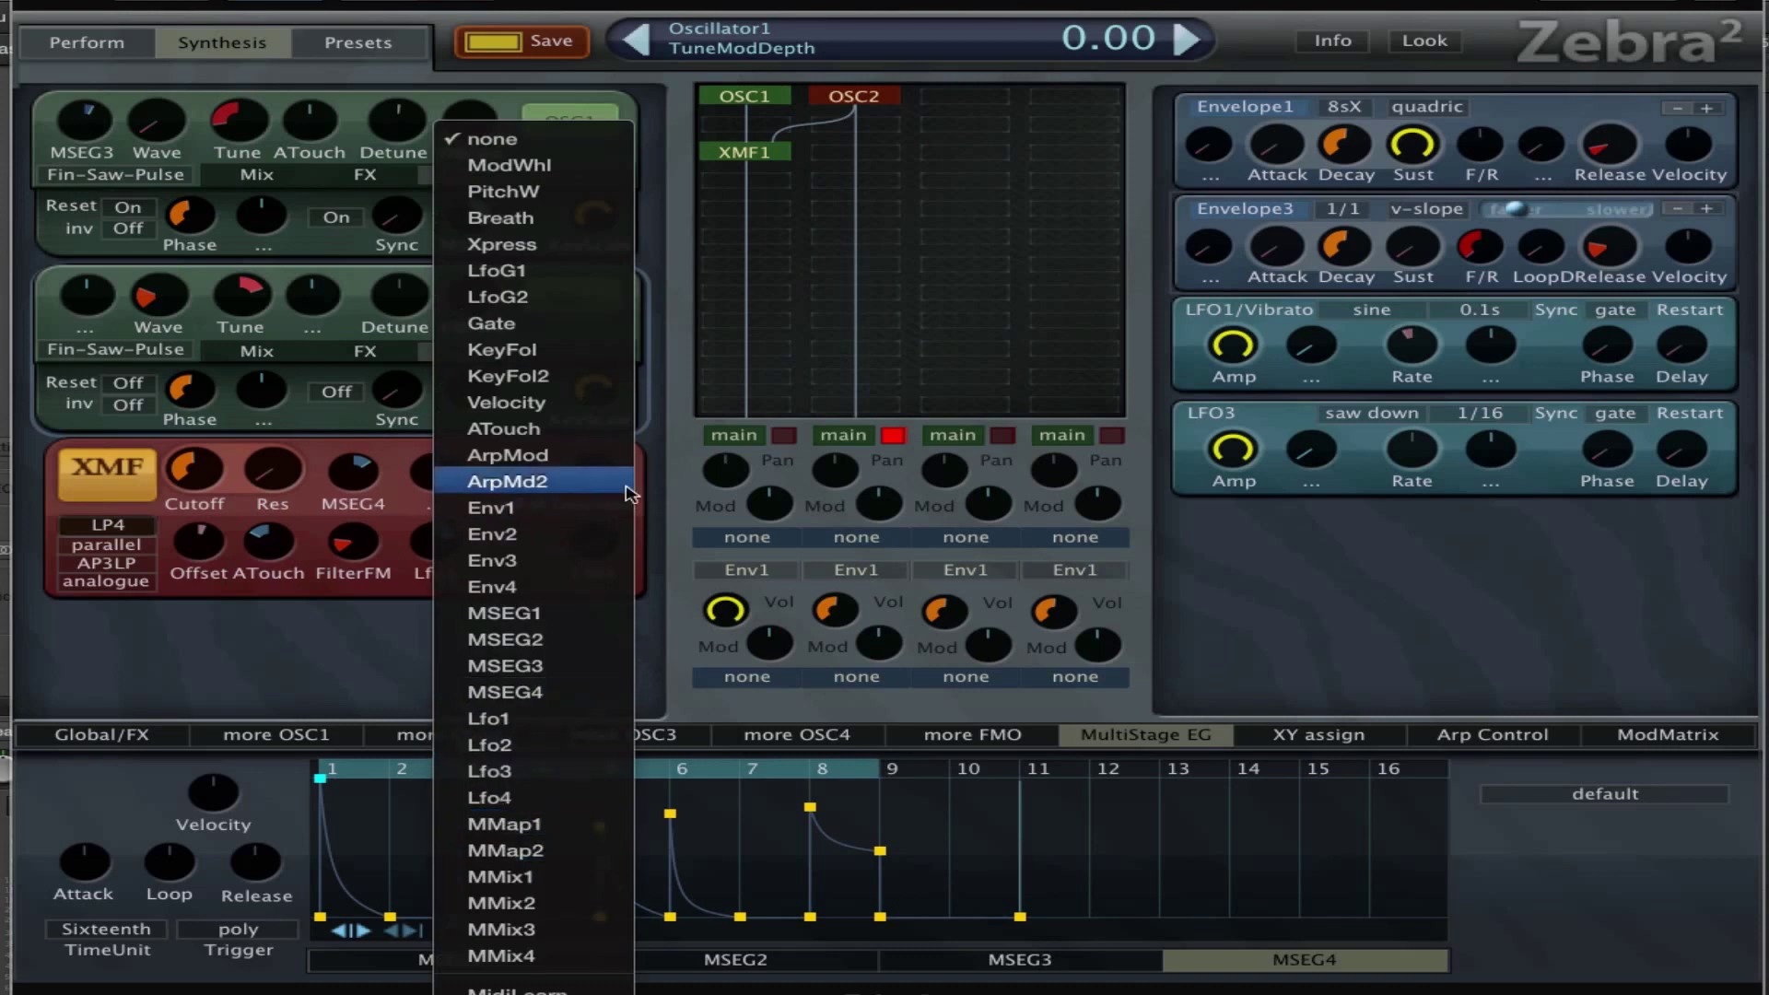
pyautogui.click(579, 428)
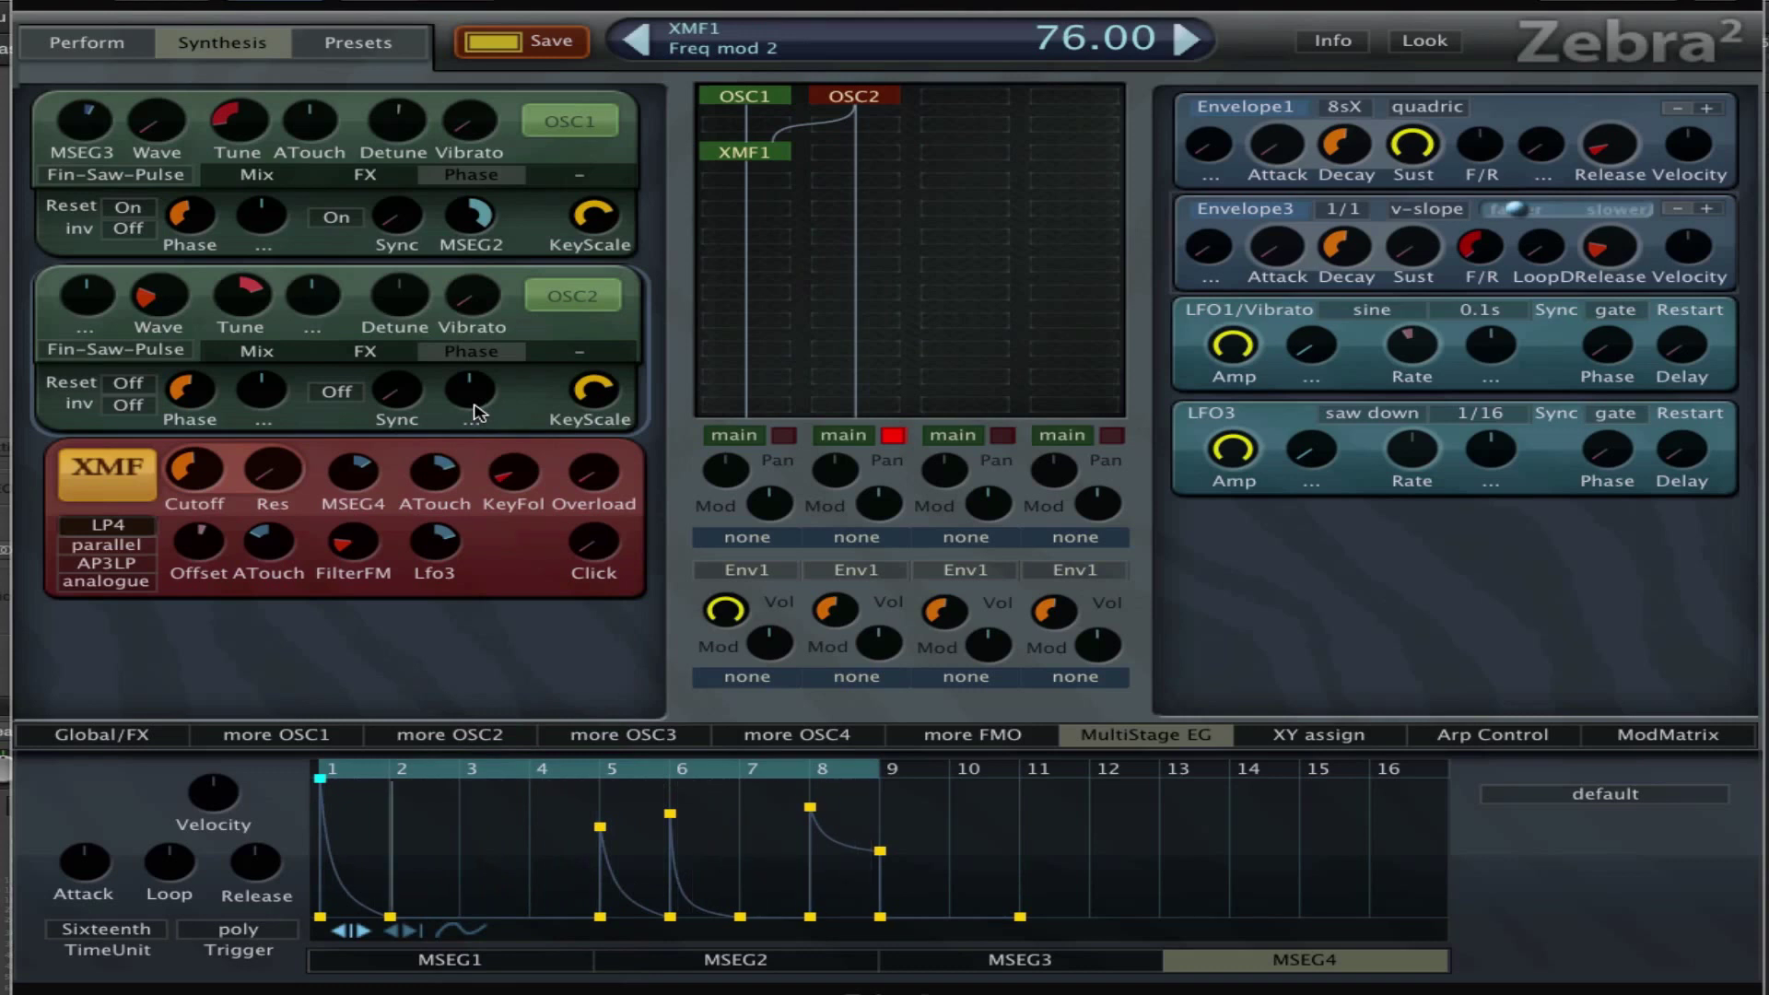
pyautogui.moveTo(477, 404); pyautogui.dragTo(451, 553)
pyautogui.moveTo(256, 551)
pyautogui.mouseDown()
pyautogui.moveTo(227, 581)
pyautogui.moveTo(278, 560)
pyautogui.mouseUp()
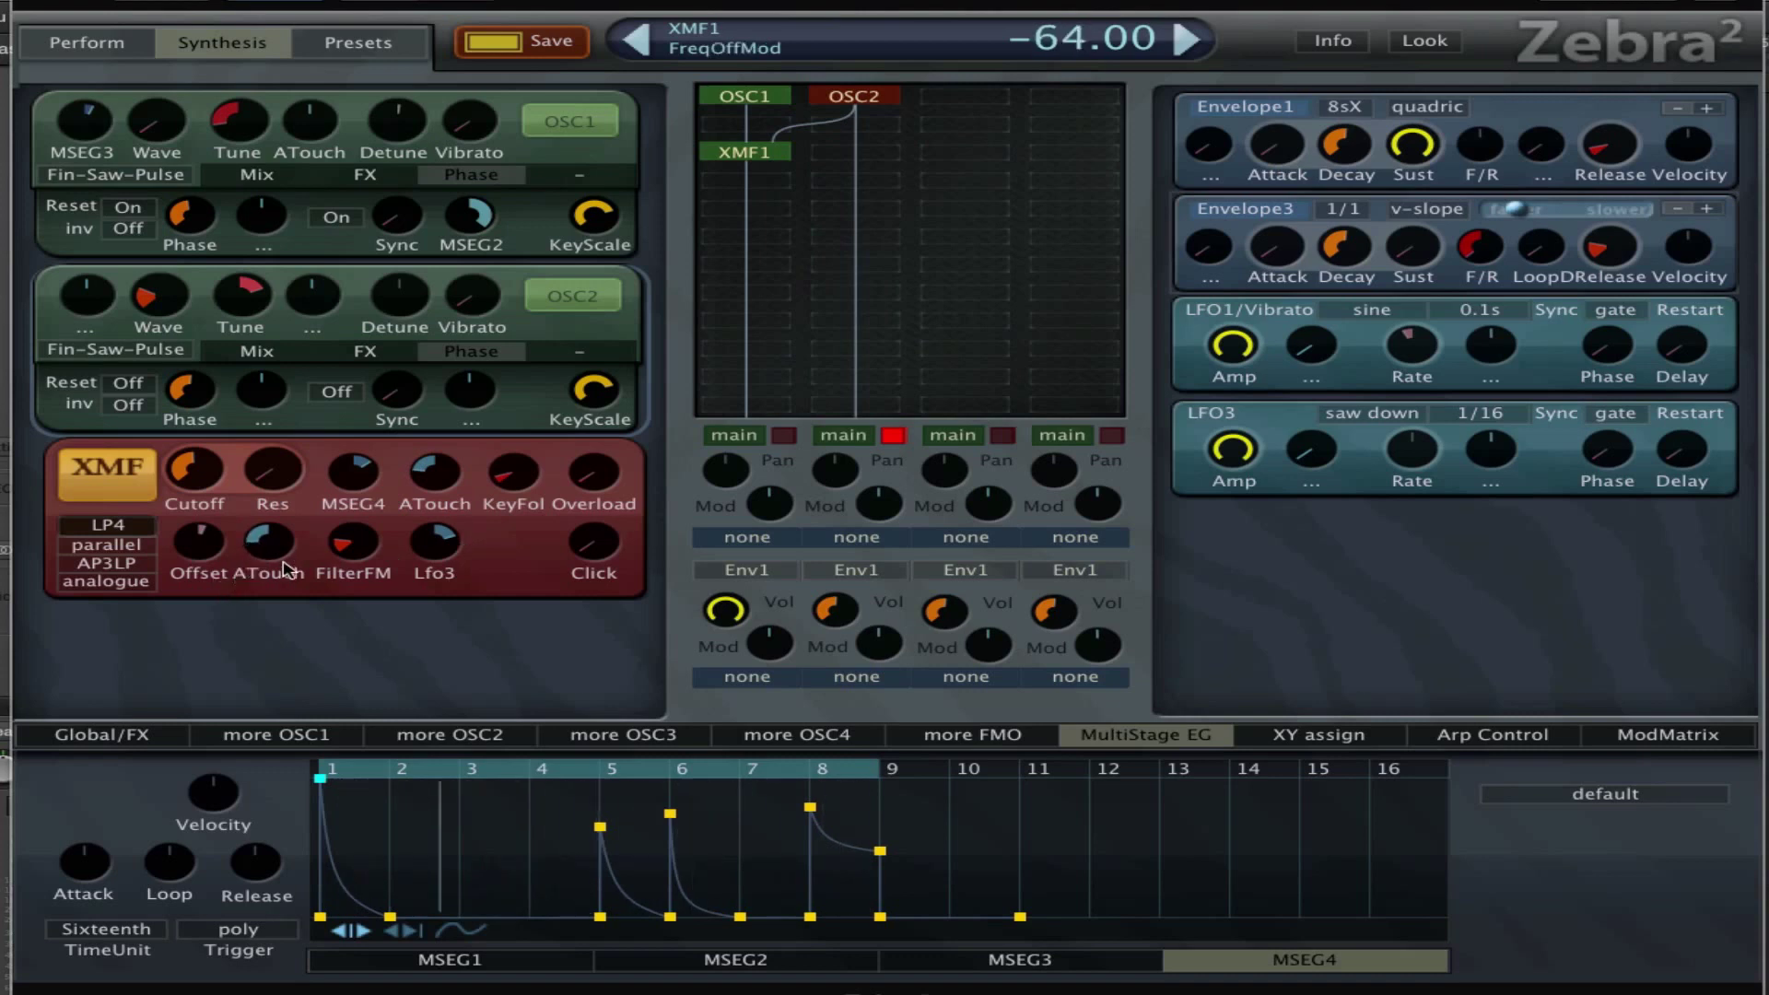
pyautogui.moveTo(452, 483); pyautogui.dragTo(435, 447)
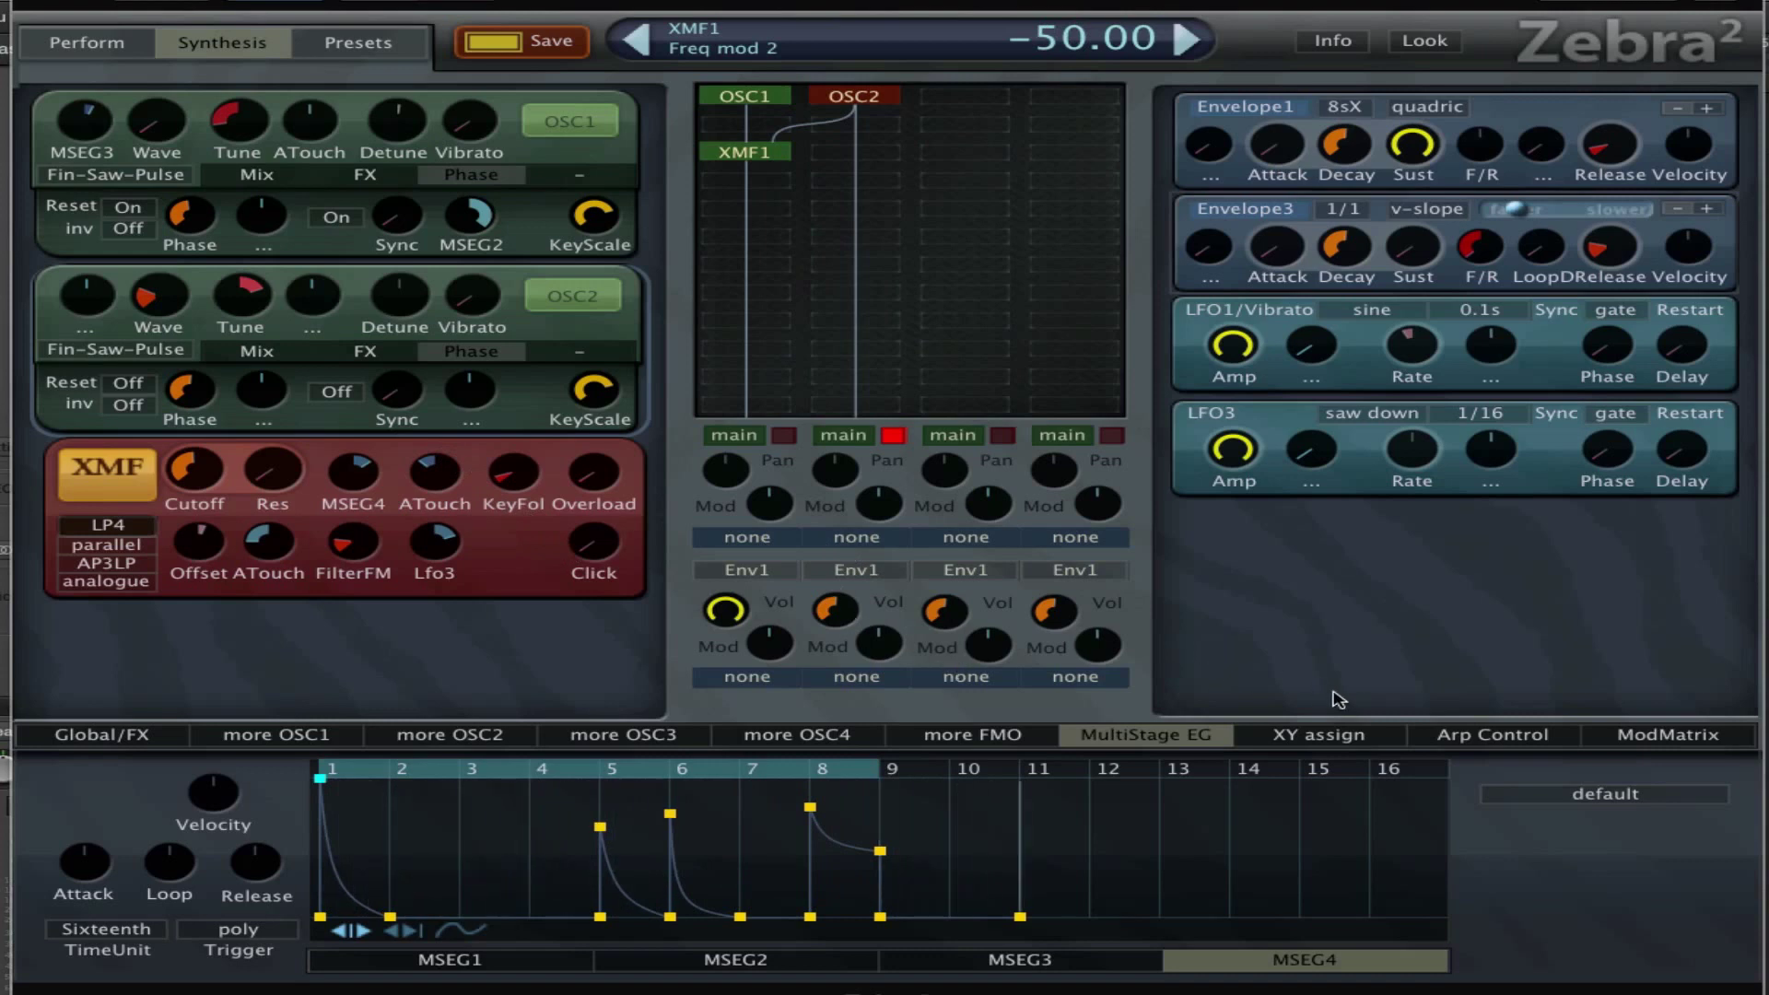
# Assign ATouch as the source of the first modulation matrix slot
pyautogui.click(1636, 735)
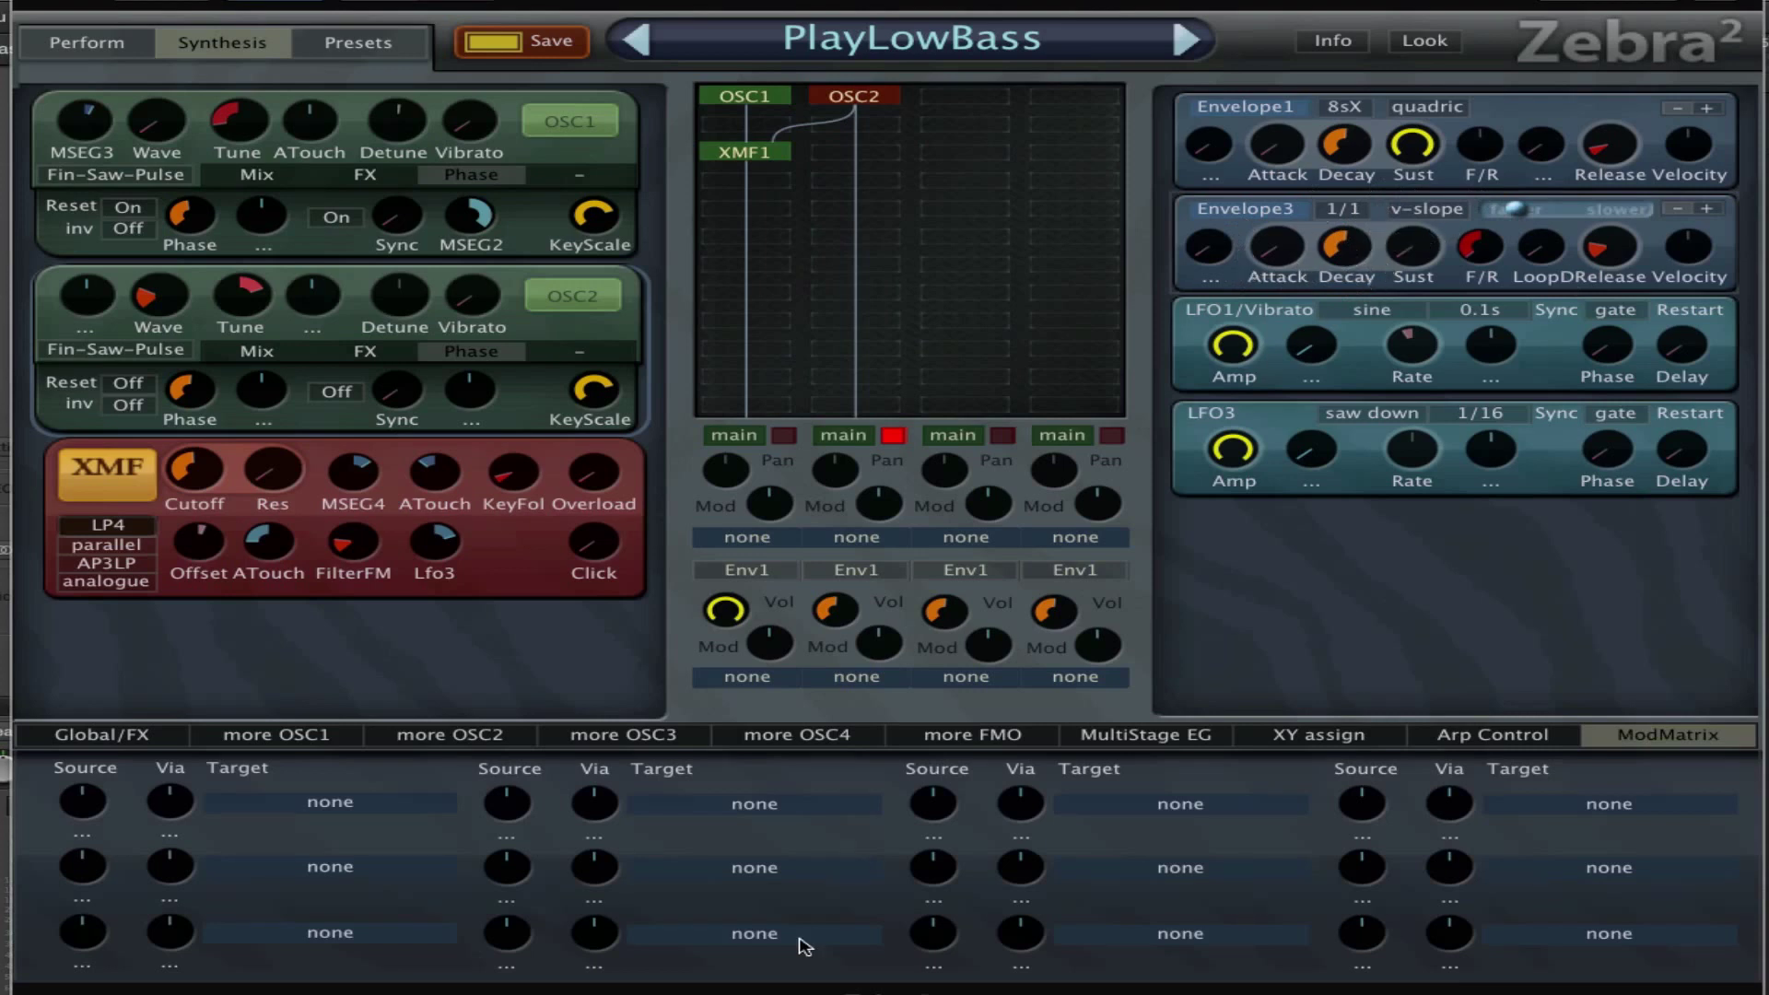
pyautogui.click(83, 804)
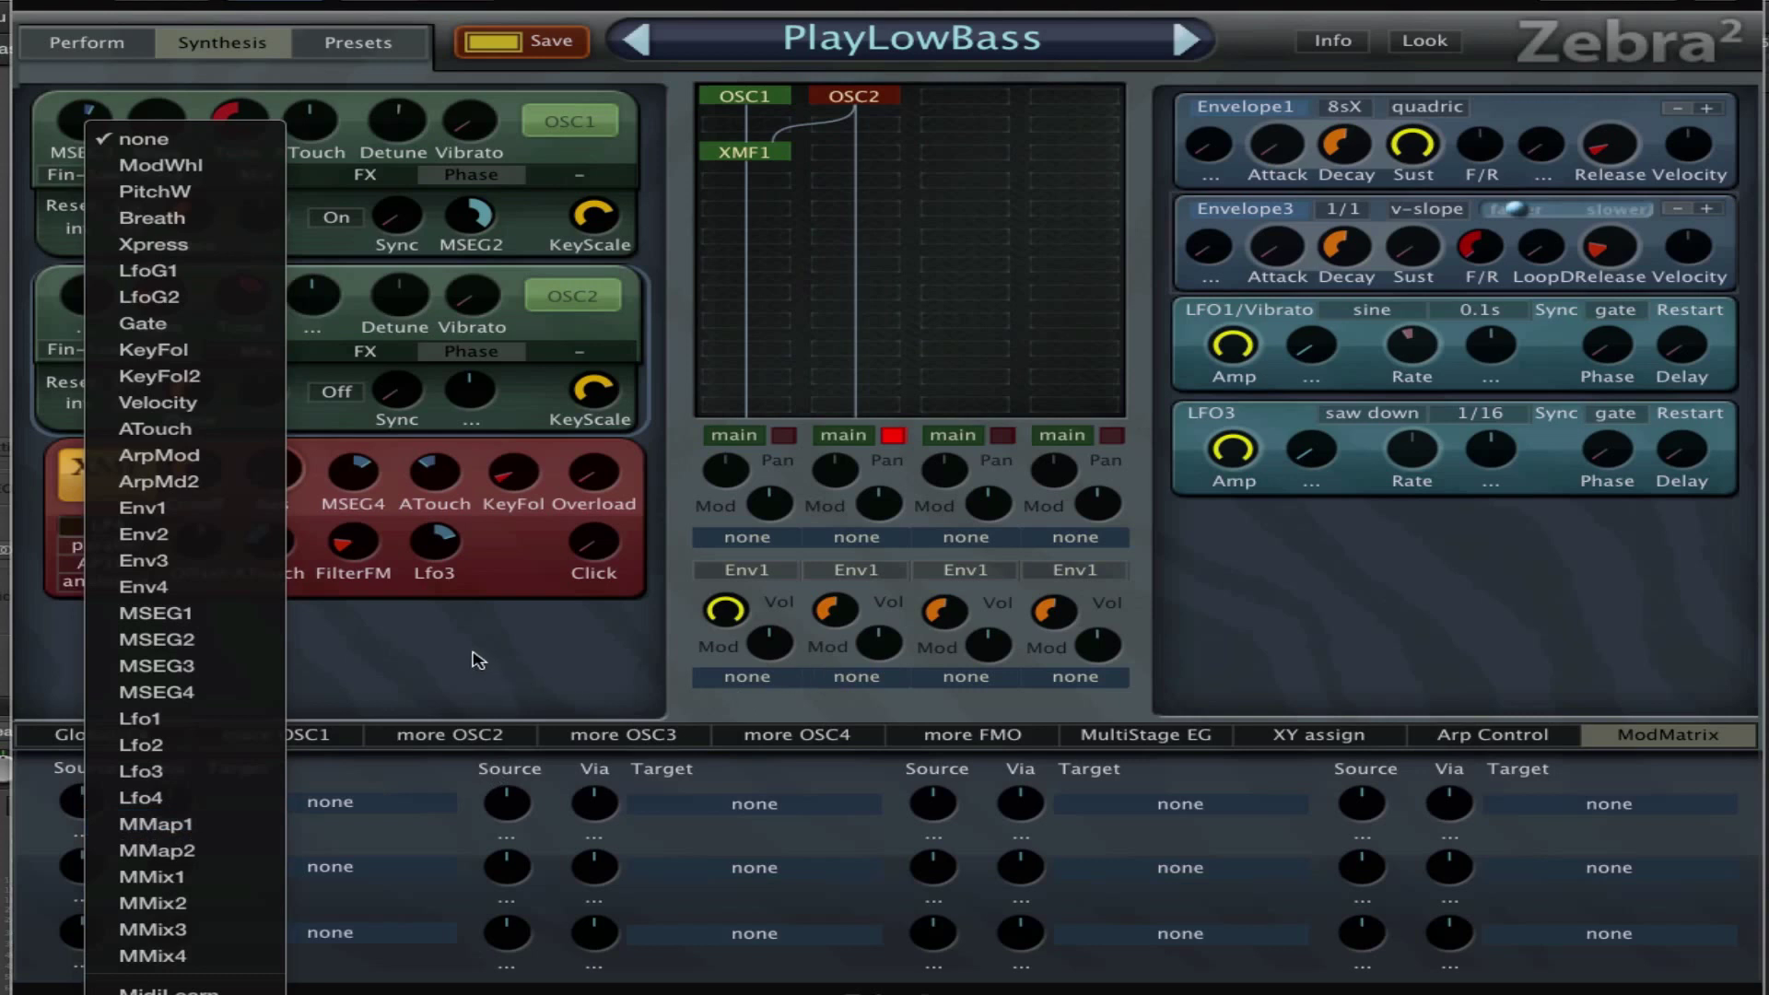
pyautogui.click(238, 429)
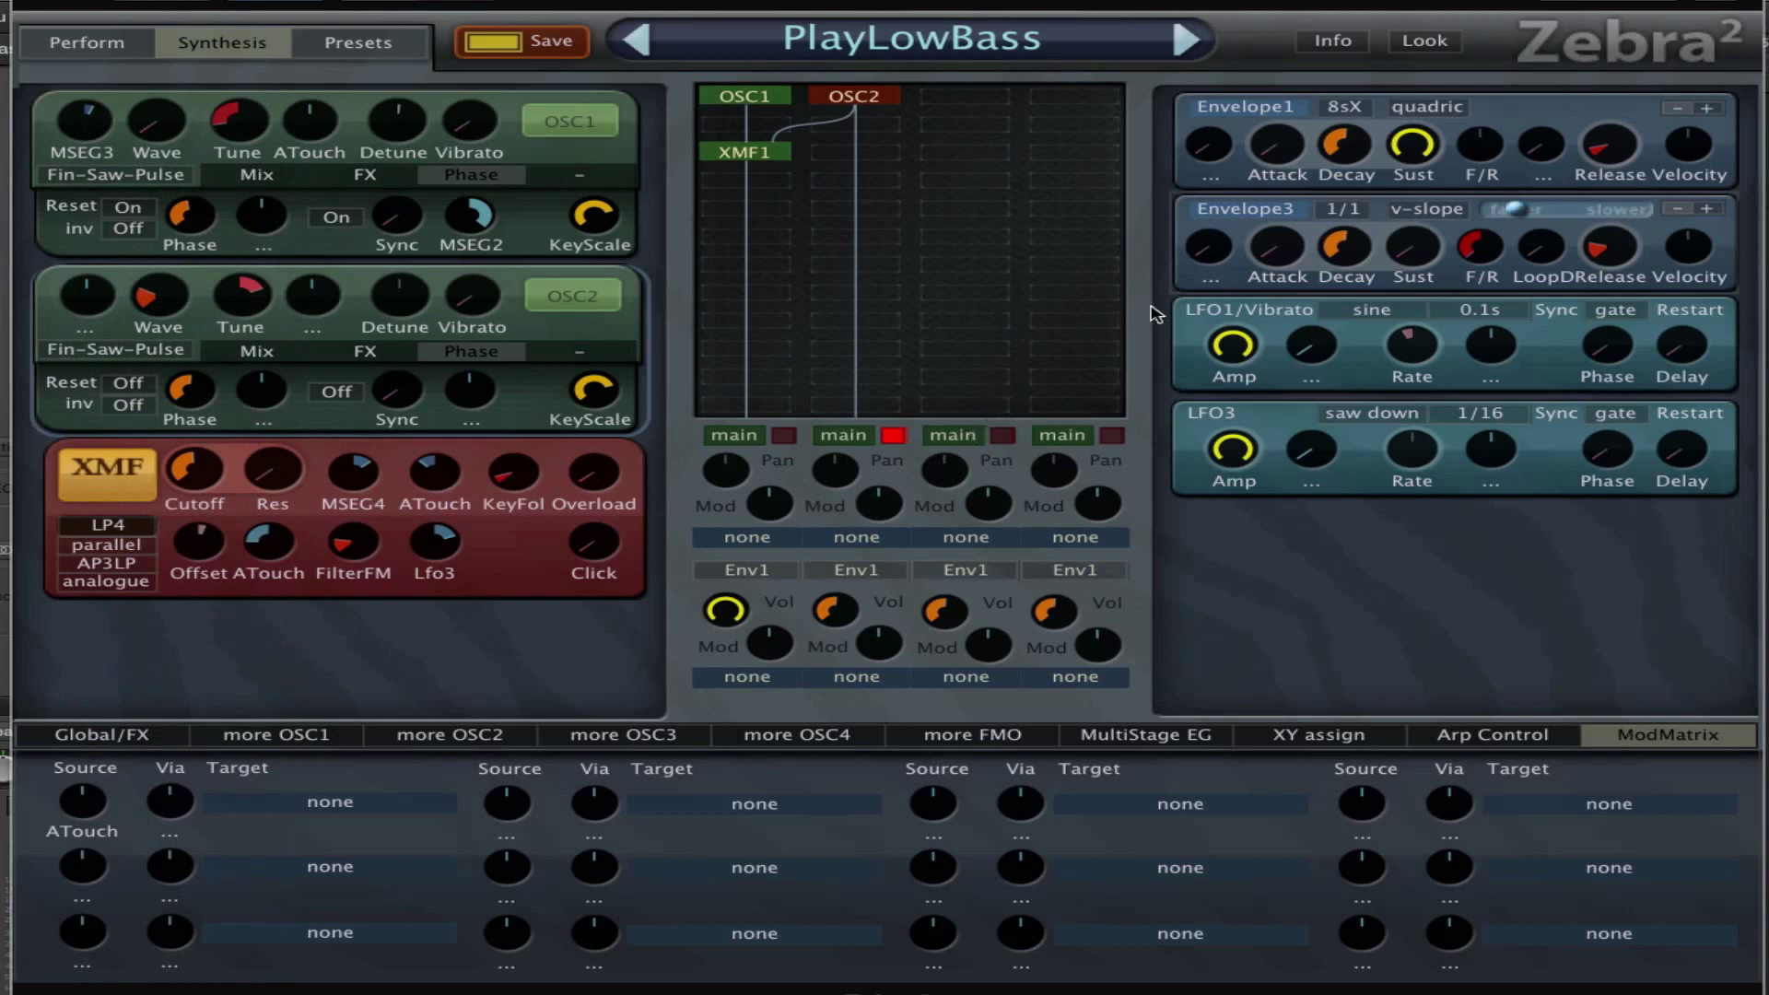
# Try a Decay of 52.50 on Envelope3, restore the module order and reset the Decay to 50.00
pyautogui.moveTo(1364, 251)
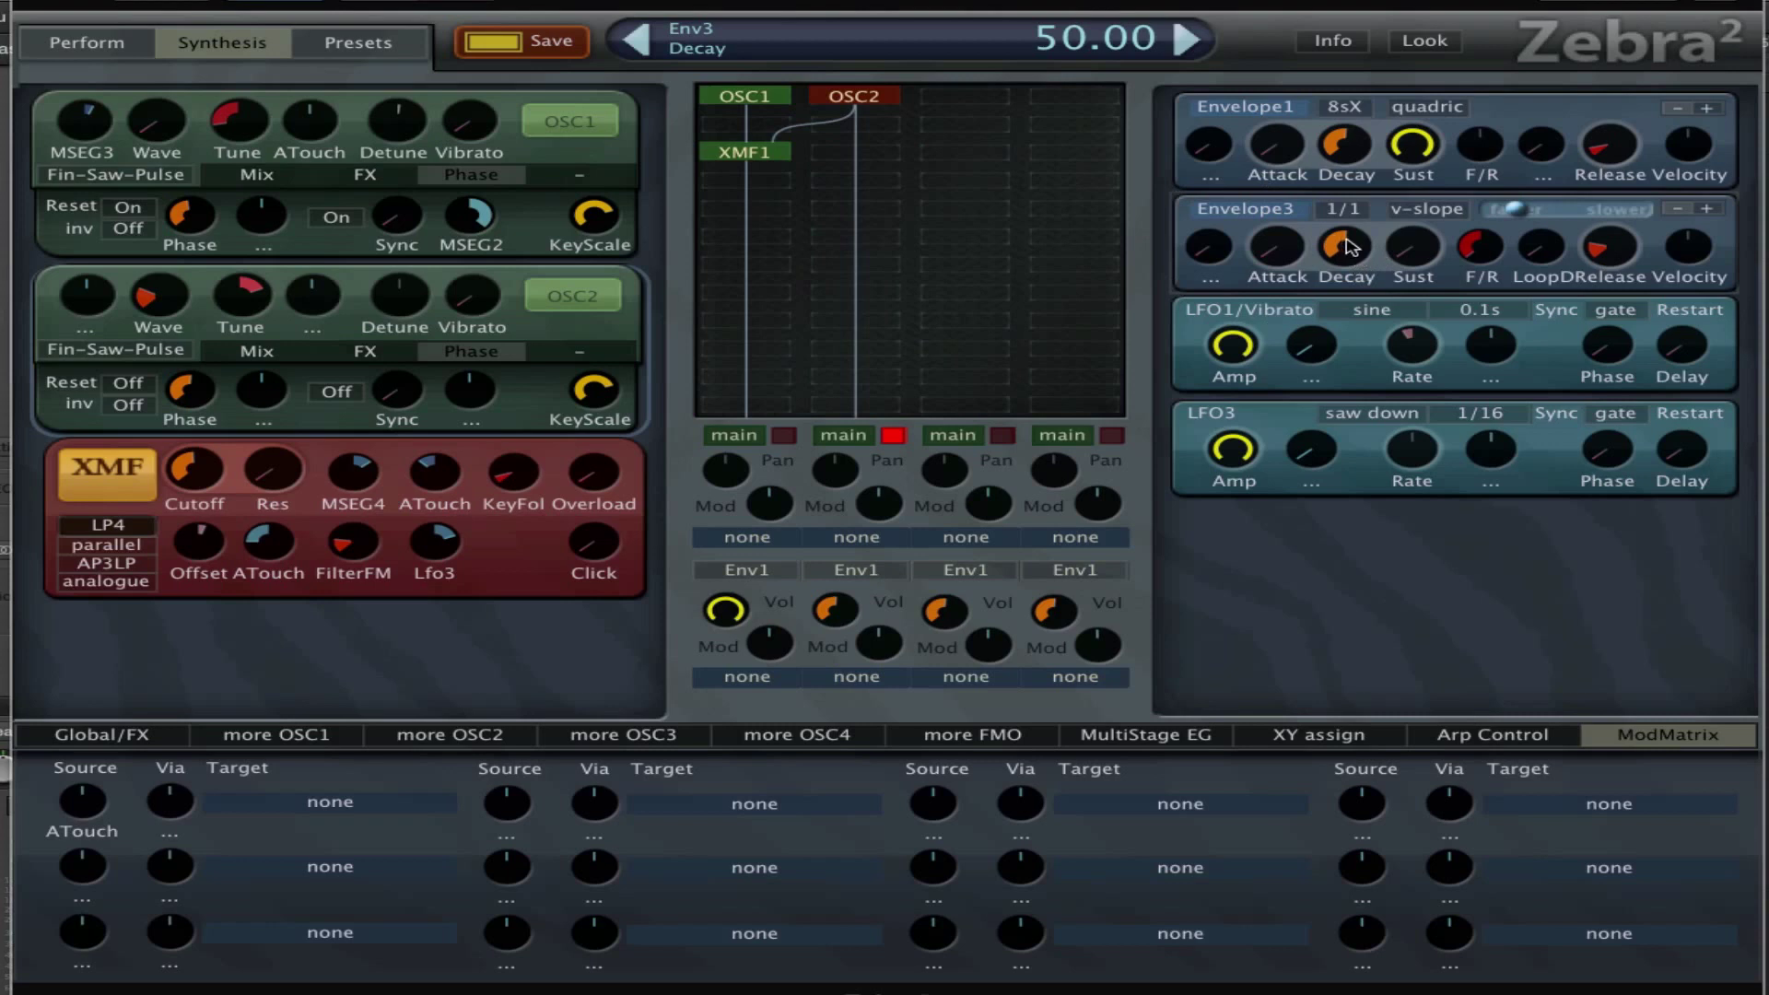
pyautogui.moveTo(1352, 251)
pyautogui.mouseDown()
pyautogui.moveTo(1369, 421)
pyautogui.moveTo(1381, 243)
pyautogui.mouseUp()
pyautogui.click(1307, 282)
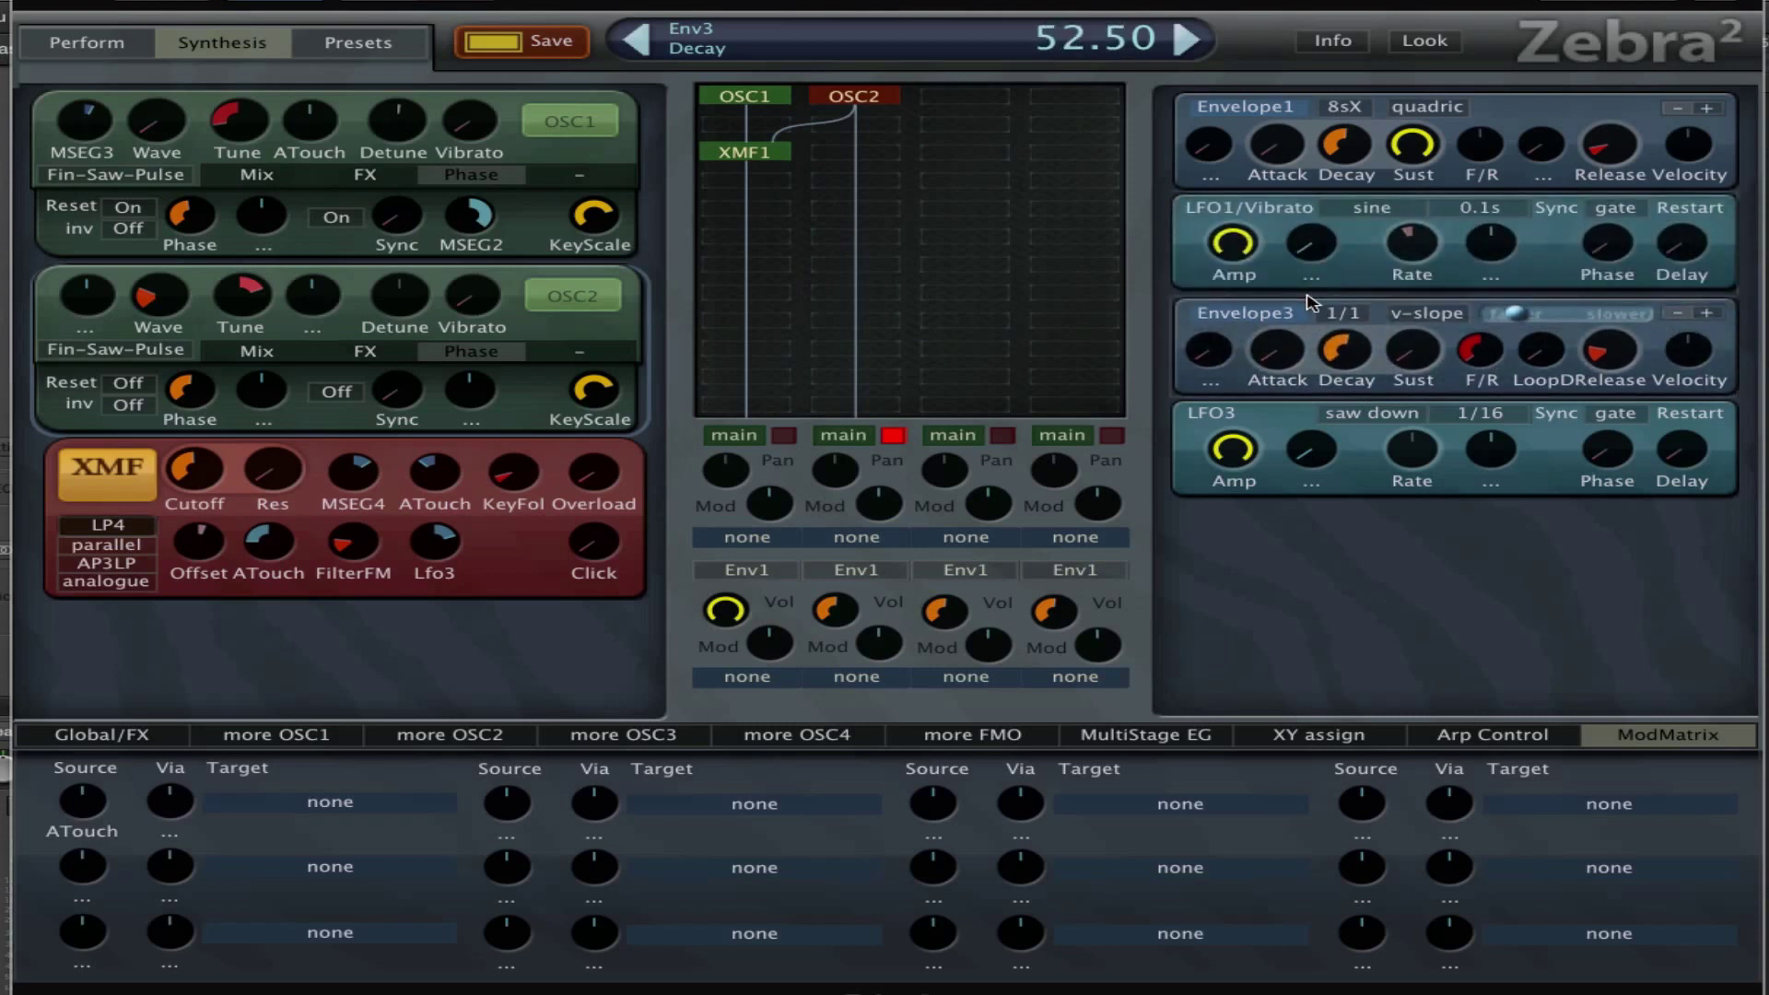
pyautogui.moveTo(1312, 302); pyautogui.dragTo(1313, 304)
pyautogui.doubleClick(1355, 256)
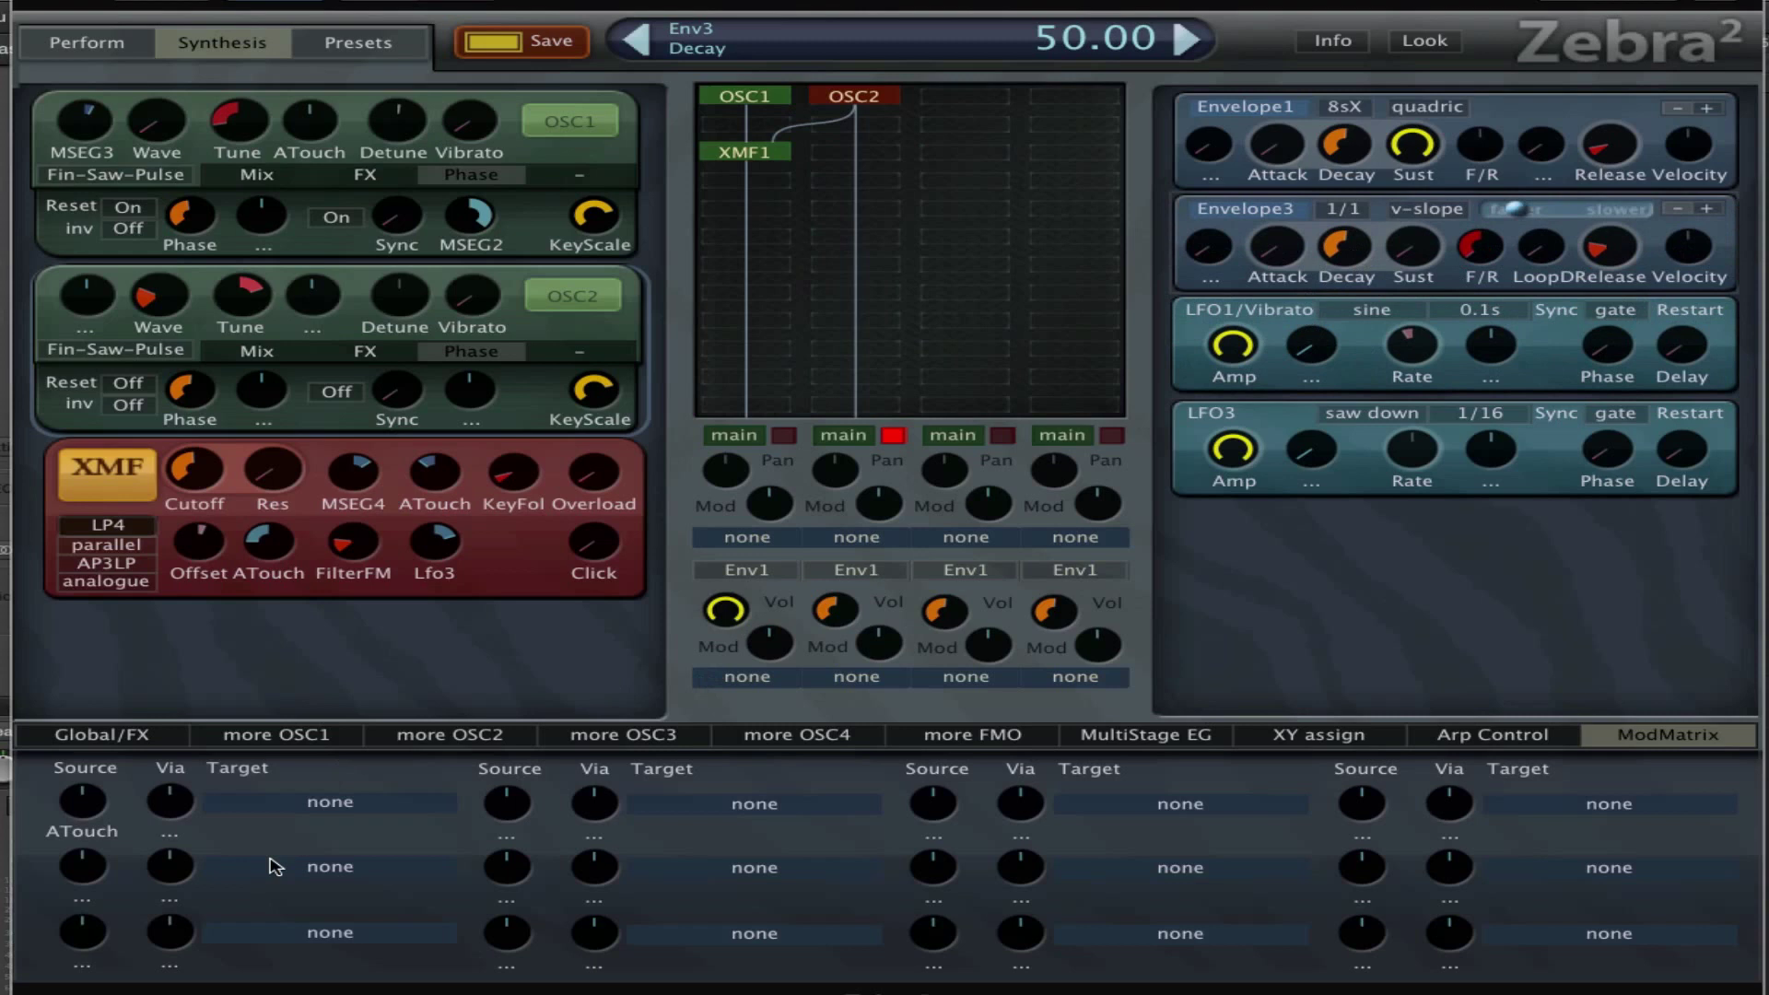
# Target Env3's Decay in the first modulation matrix slot and set the ATouch depth to -100.00
pyautogui.click(281, 806)
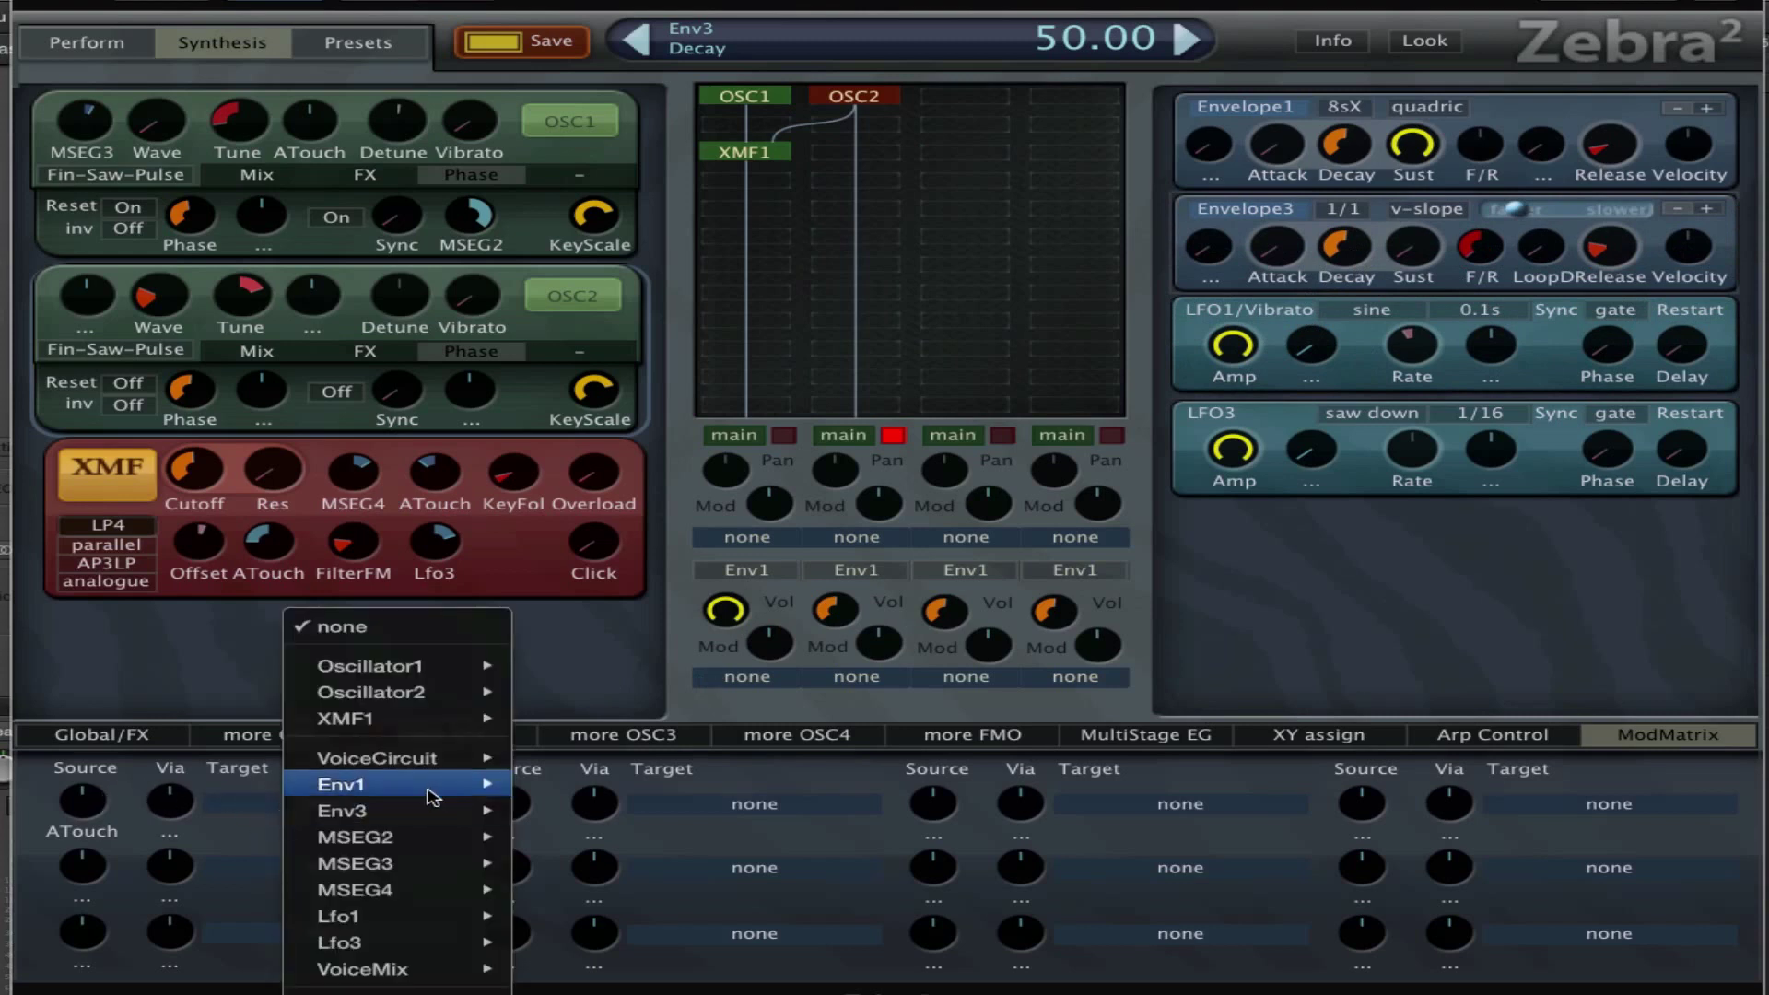
pyautogui.moveTo(440, 815)
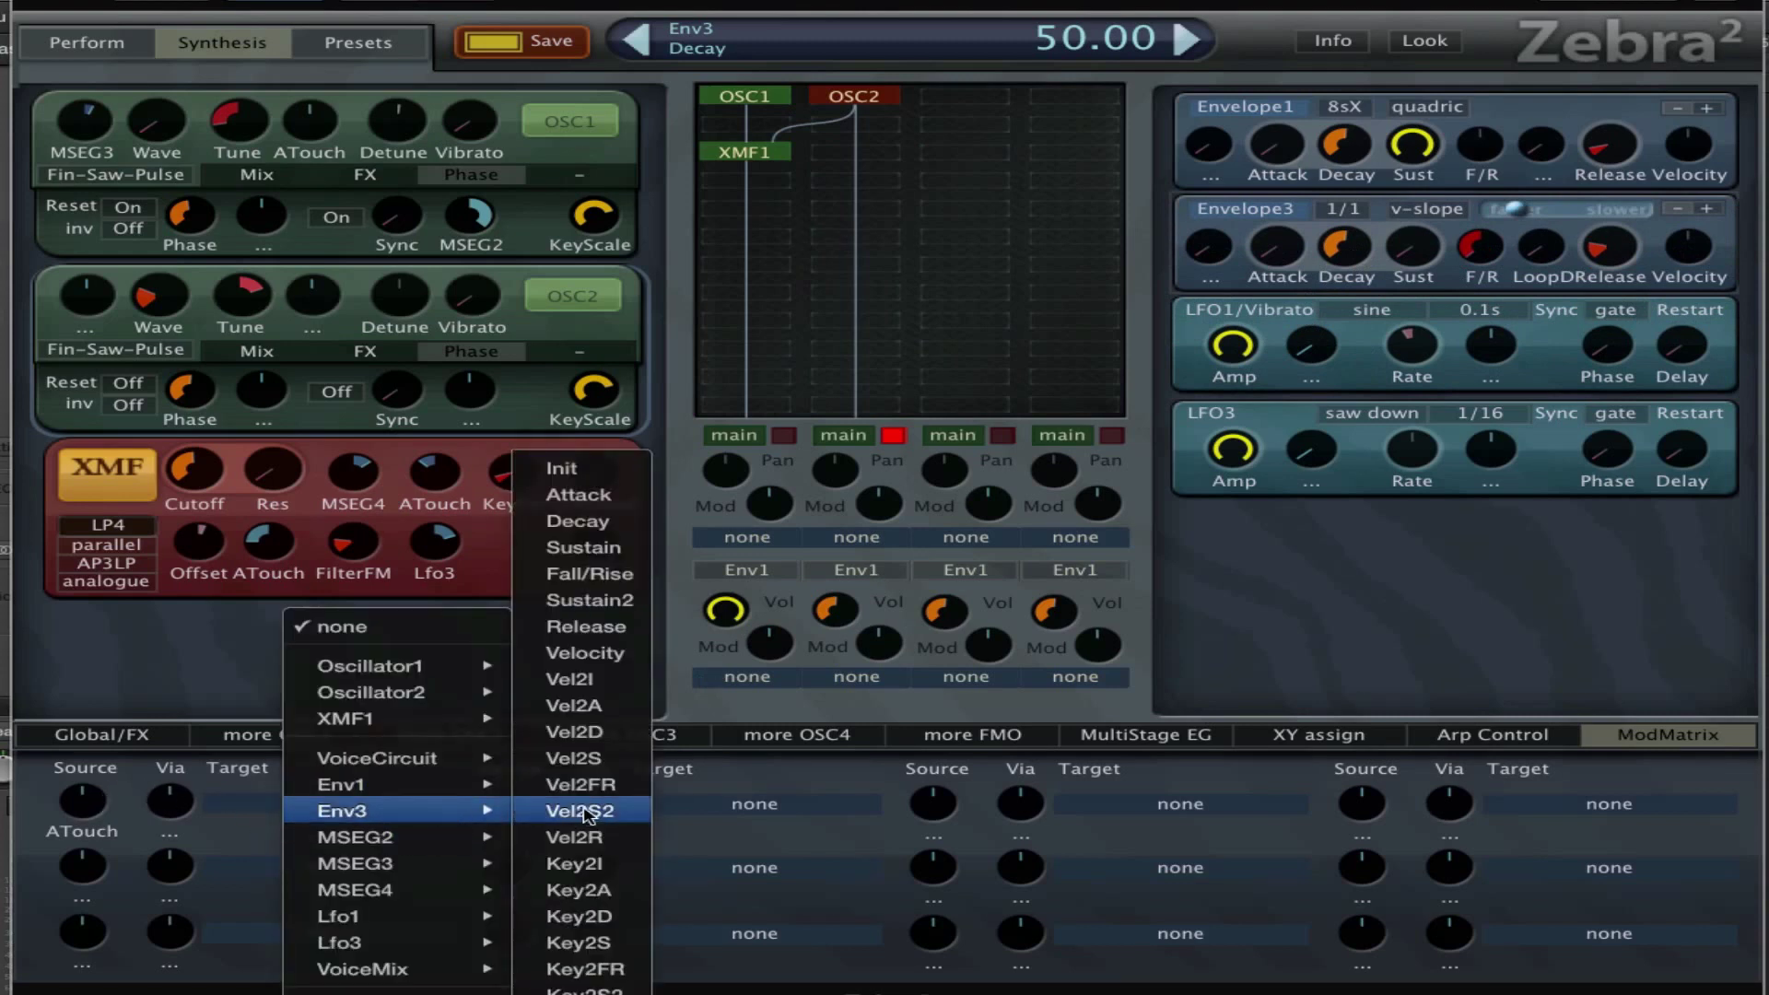
pyautogui.click(635, 533)
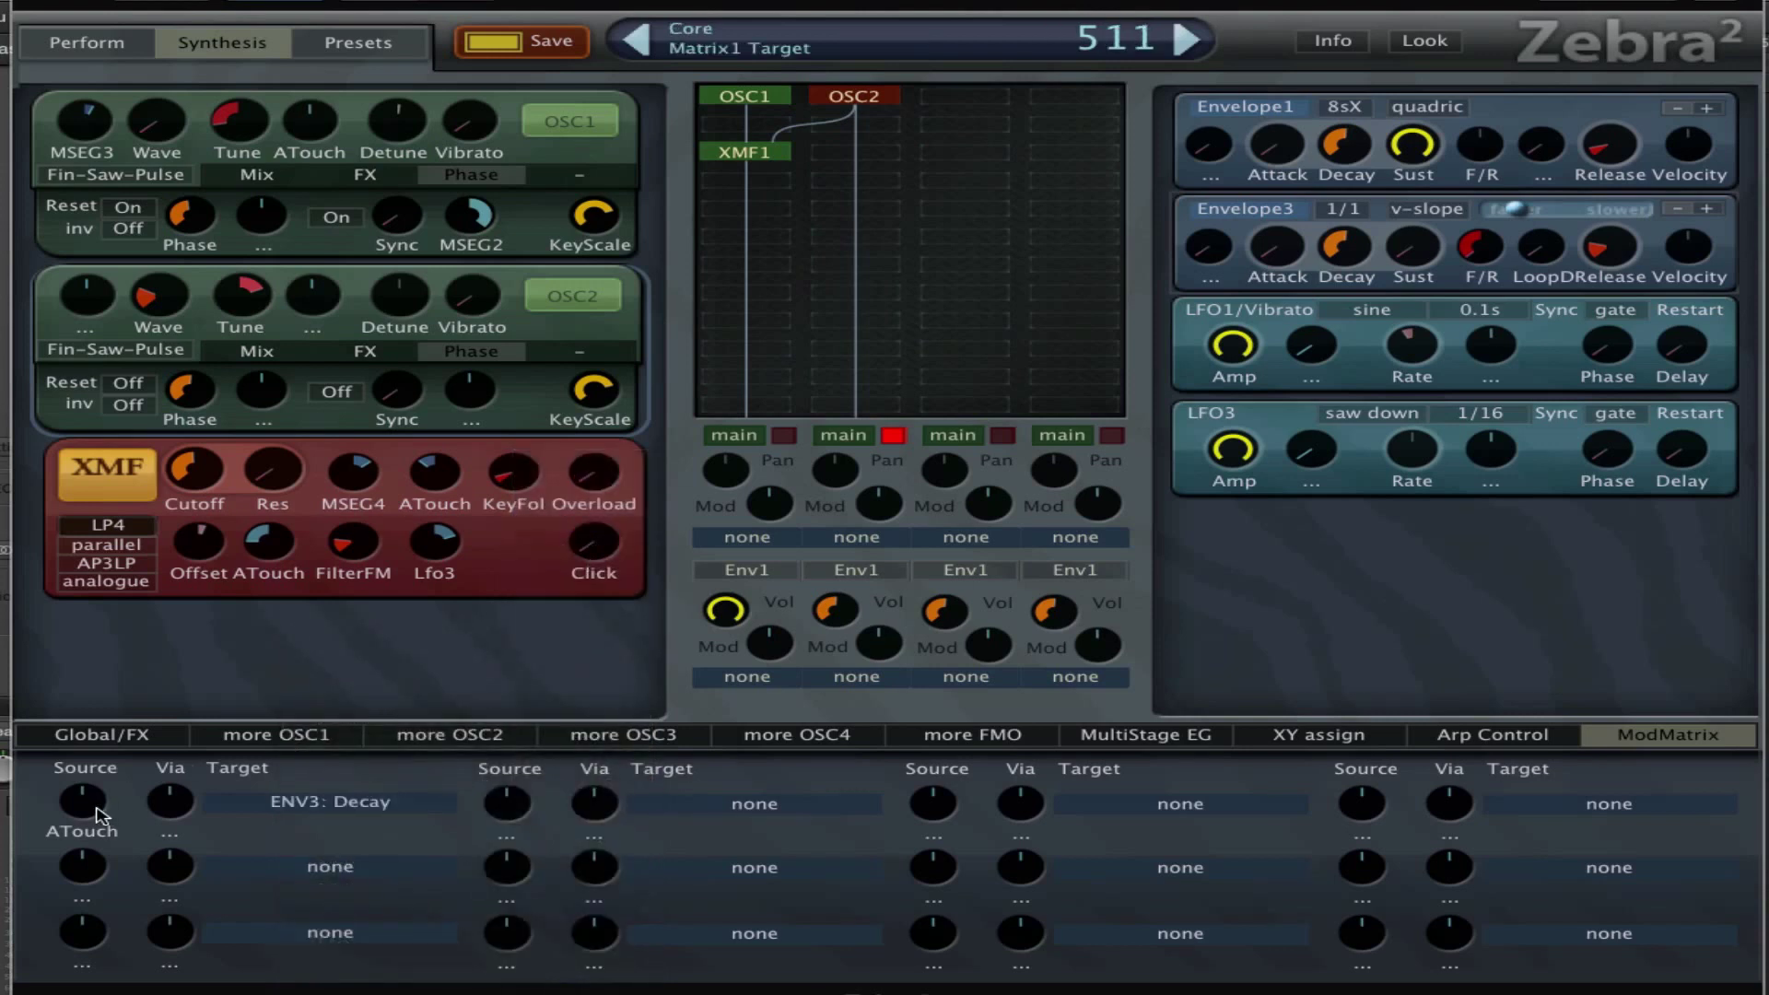
pyautogui.moveTo(96, 811); pyautogui.dragTo(117, 908)
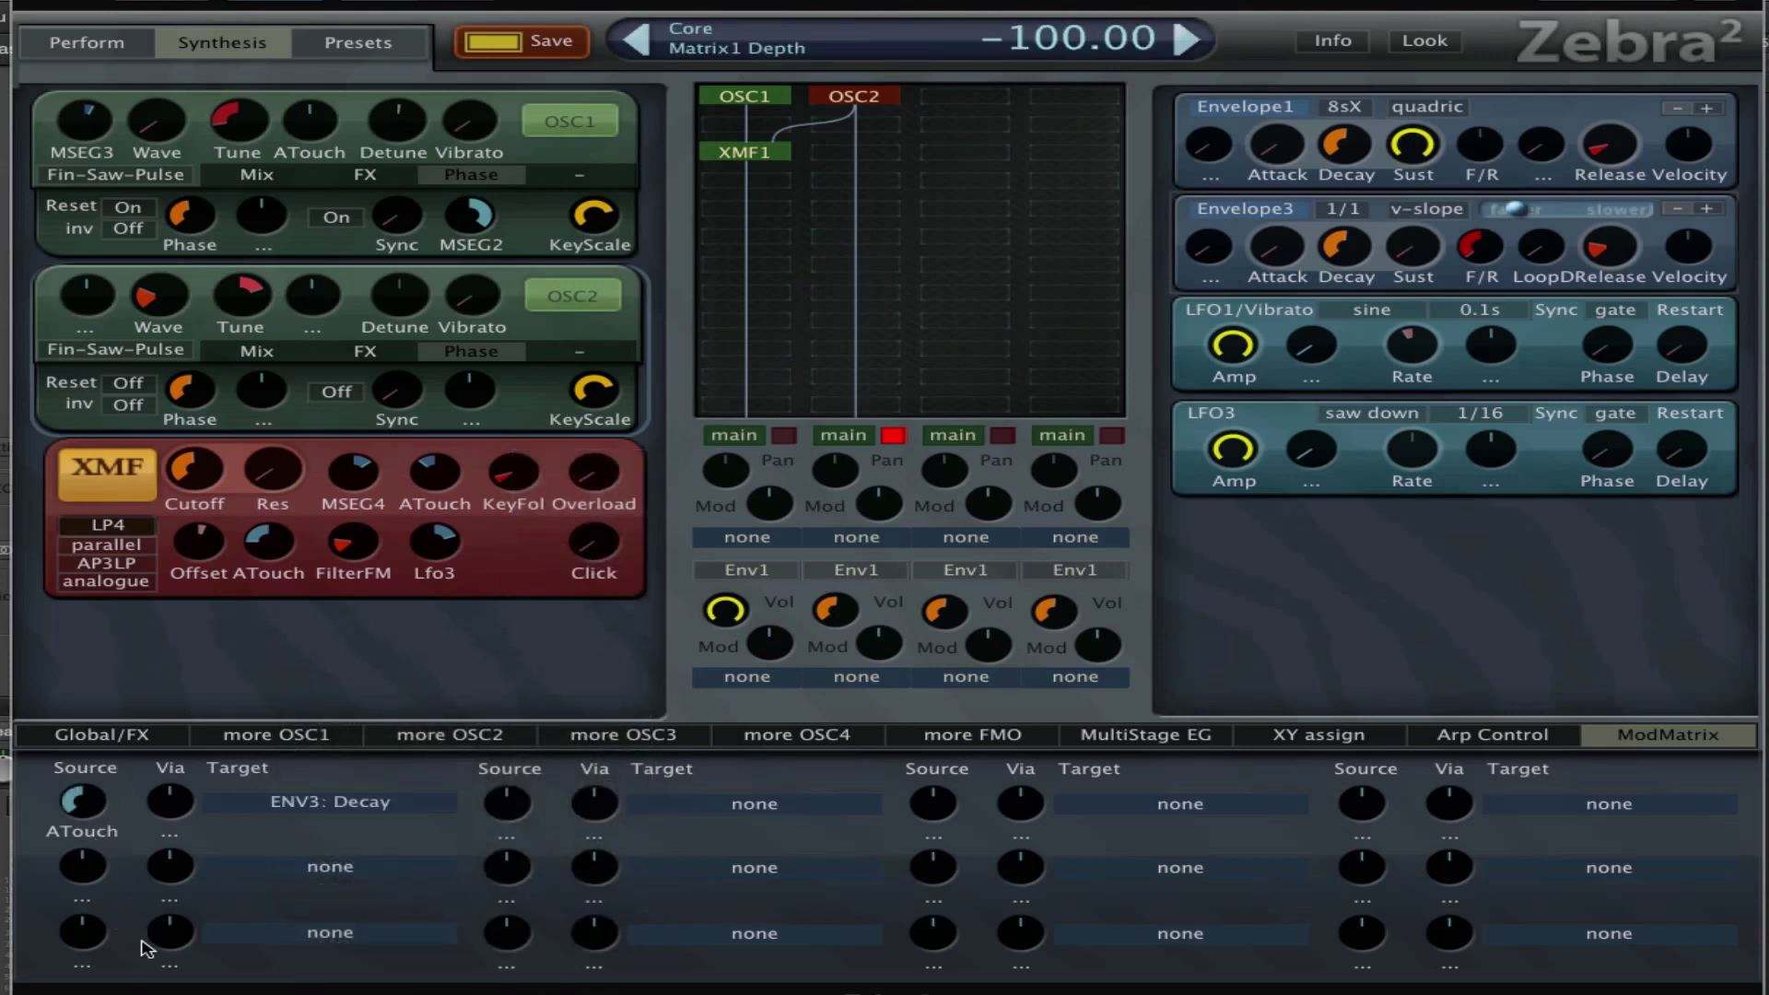
pyautogui.moveTo(1343, 250); pyautogui.dragTo(1350, 287)
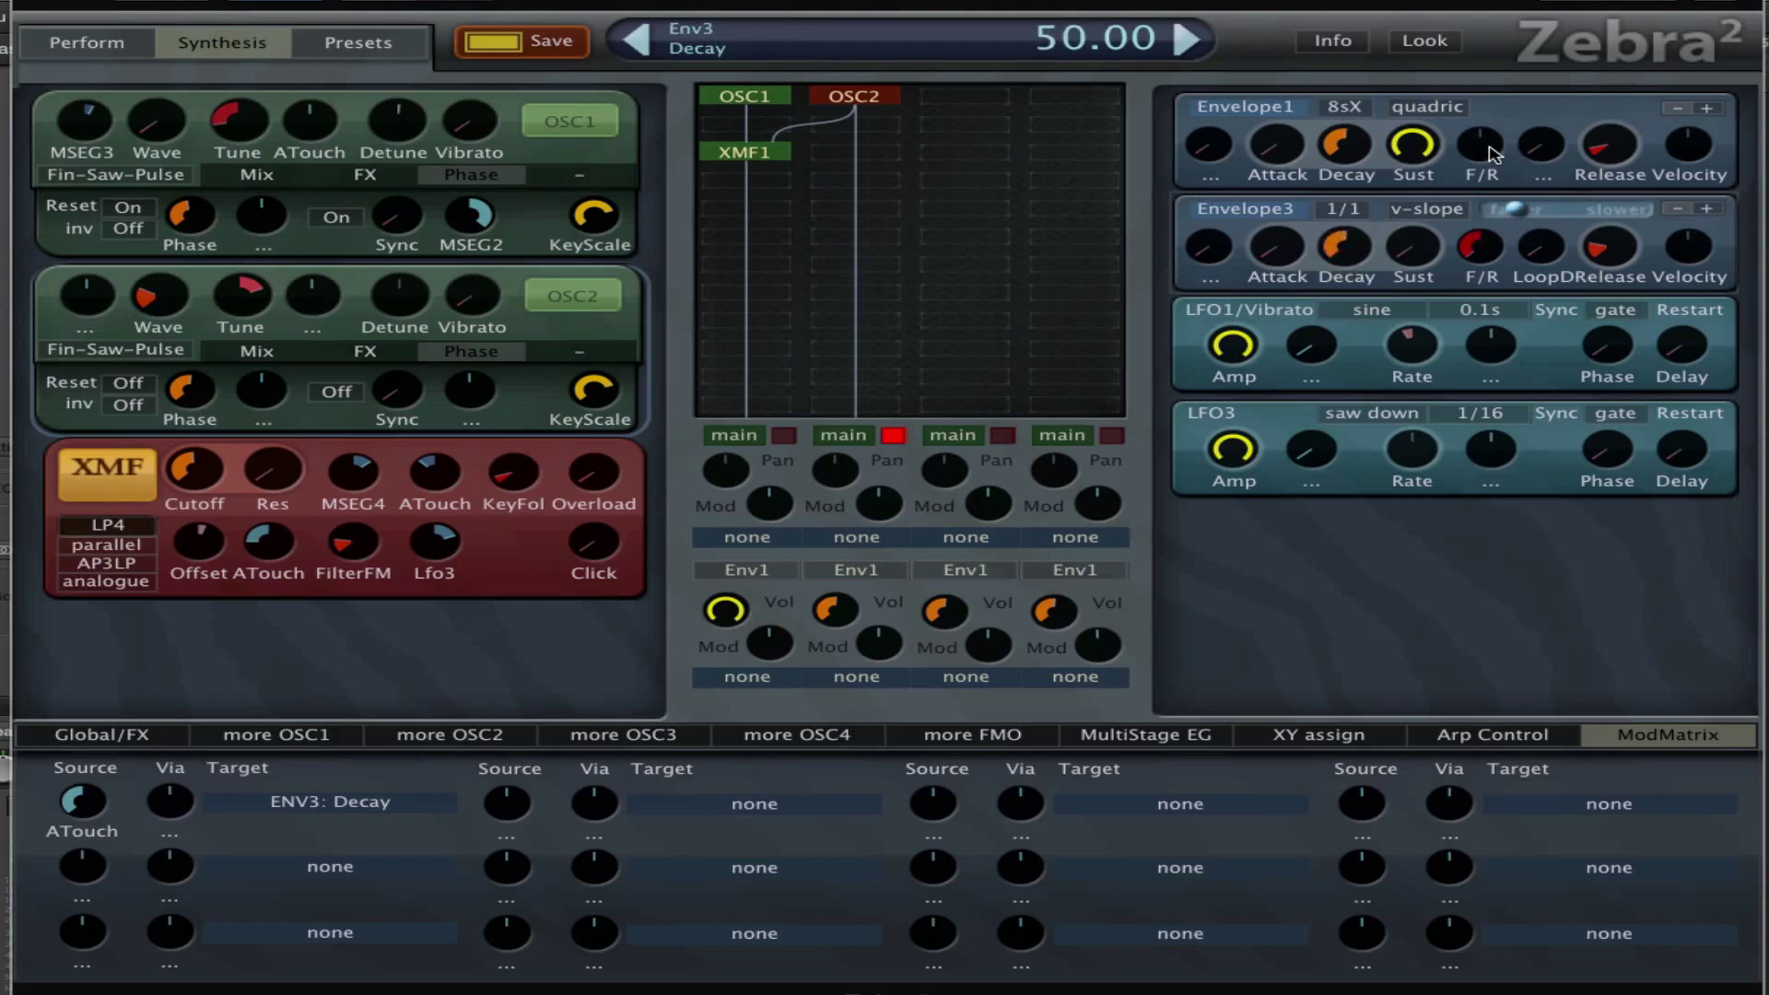
# Set Envelope1's Fall/Rise to -100.00, its loop mode to LoopD and its Sustain to 0.00
pyautogui.moveTo(1492, 153); pyautogui.dragTo(1555, 252)
pyautogui.rightClick(1555, 148)
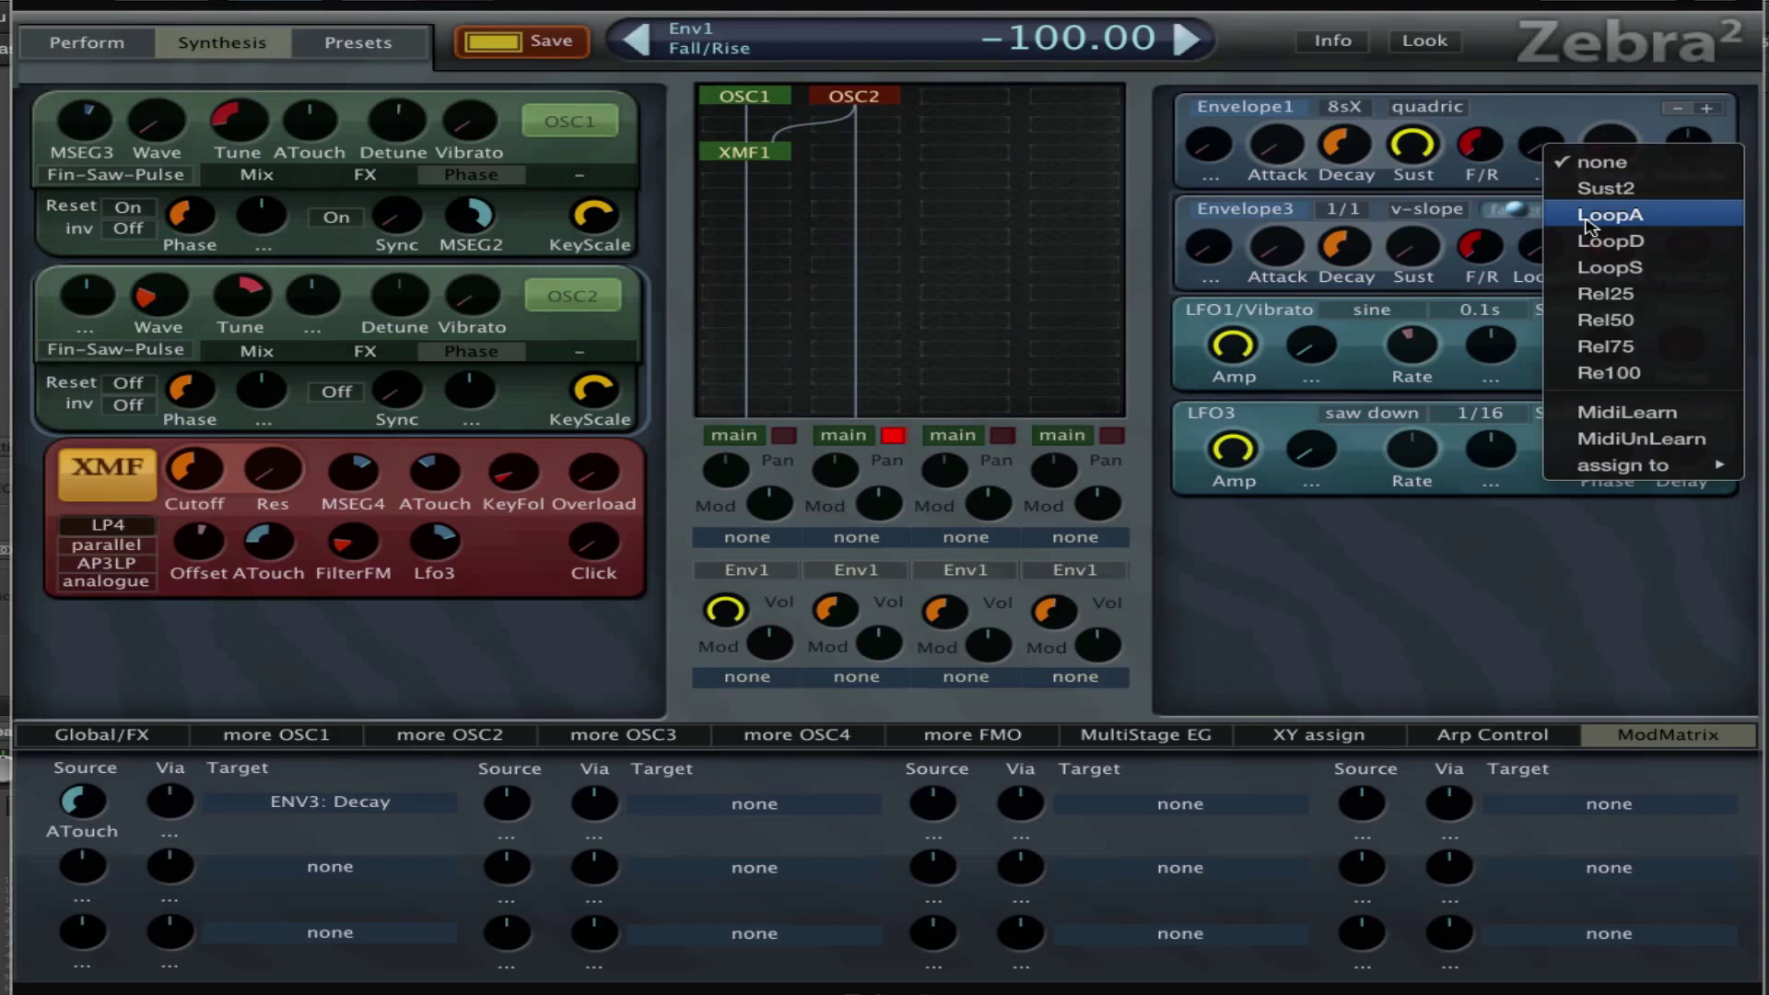
pyautogui.click(1668, 250)
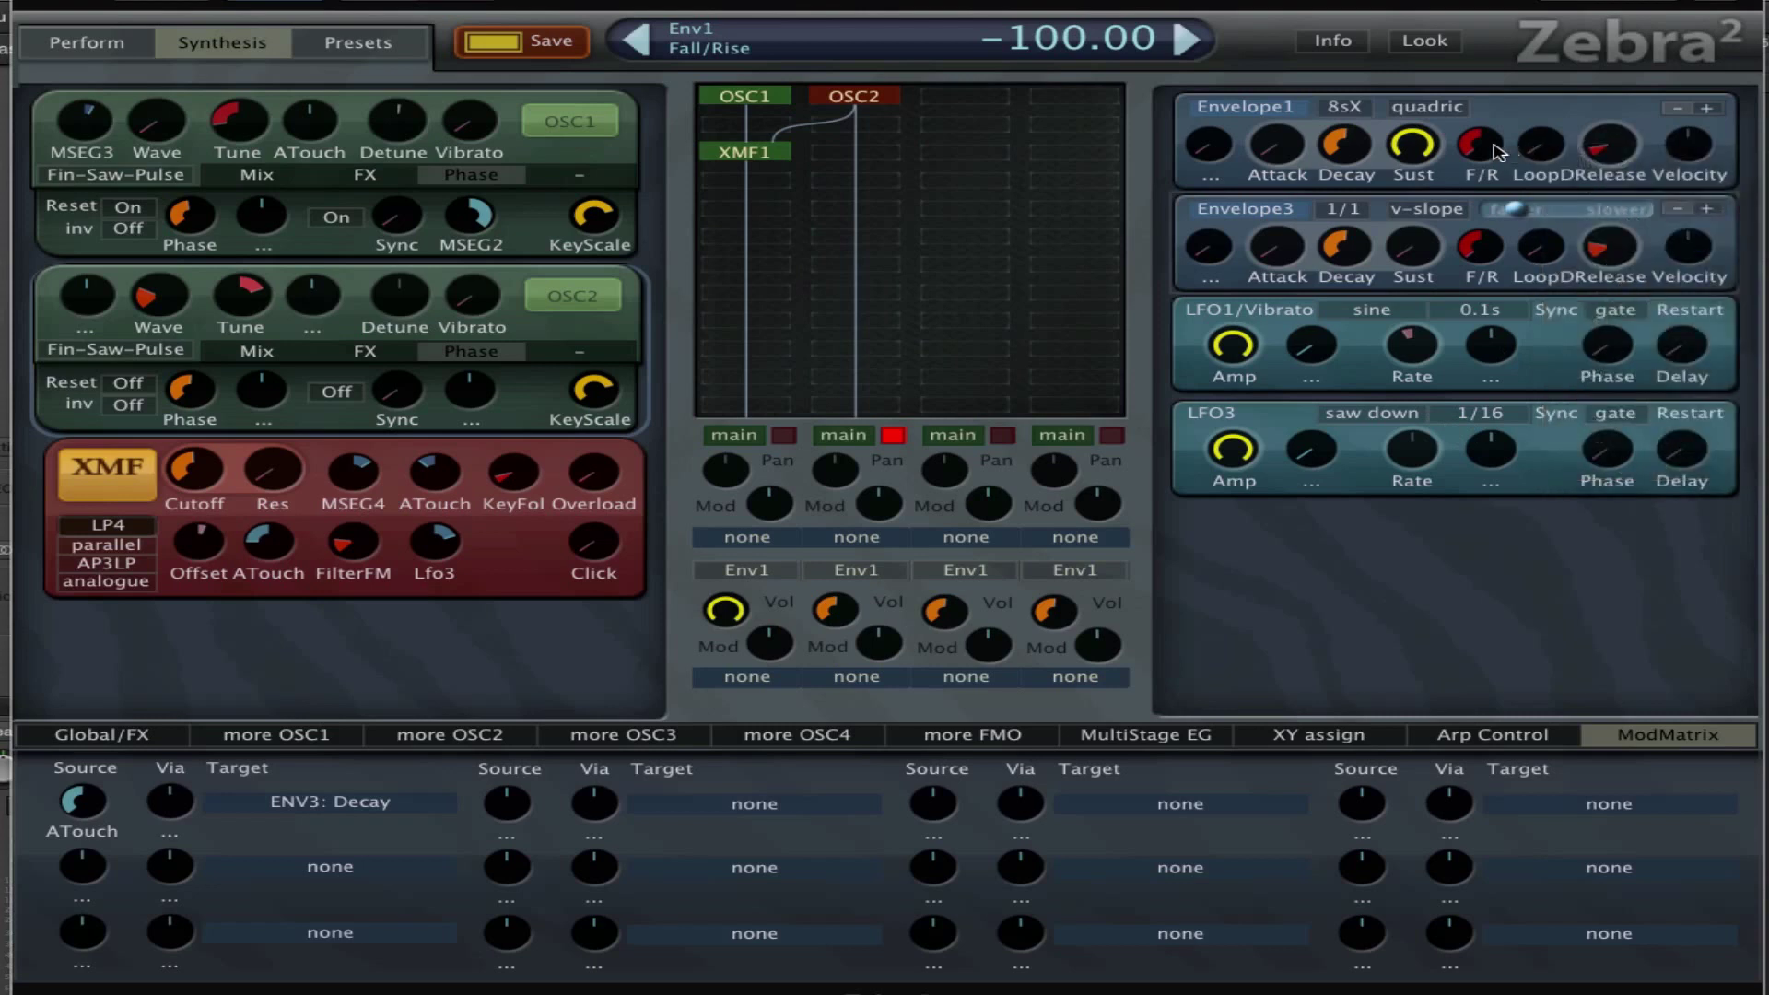
pyautogui.moveTo(1413, 144); pyautogui.dragTo(1434, 600)
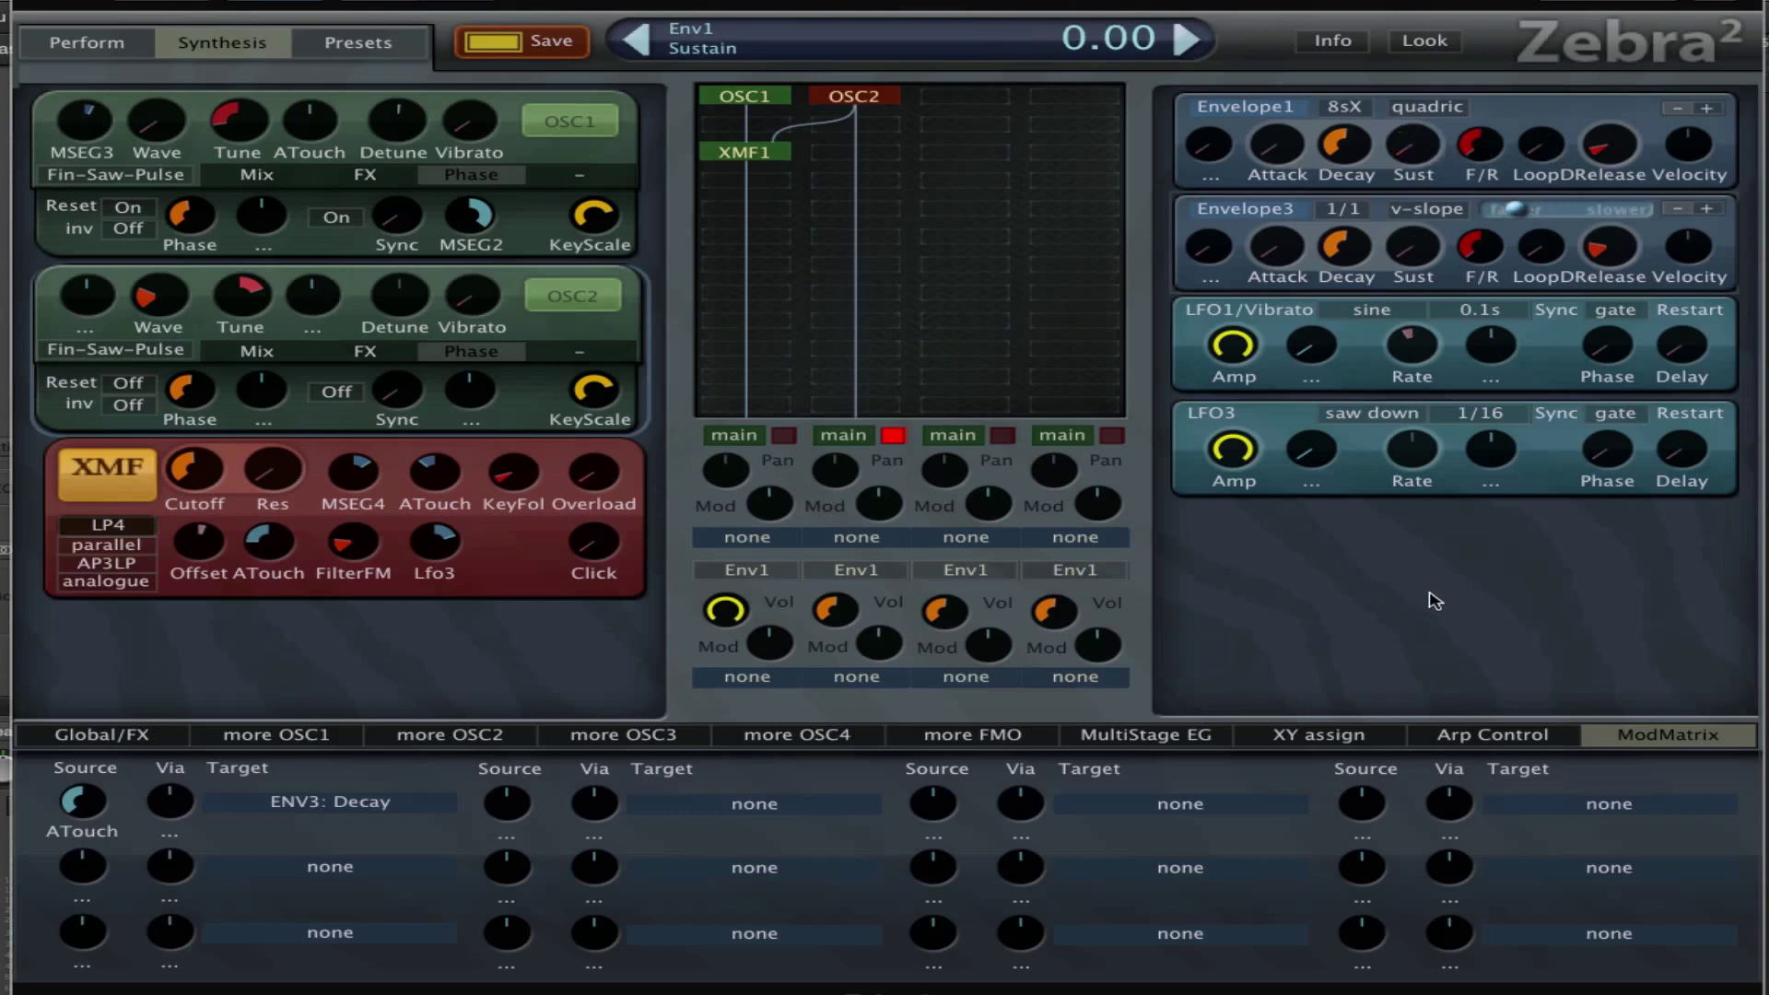
# Set Envelope1's time base to 1/1 and lower its Decay
pyautogui.click(1347, 109)
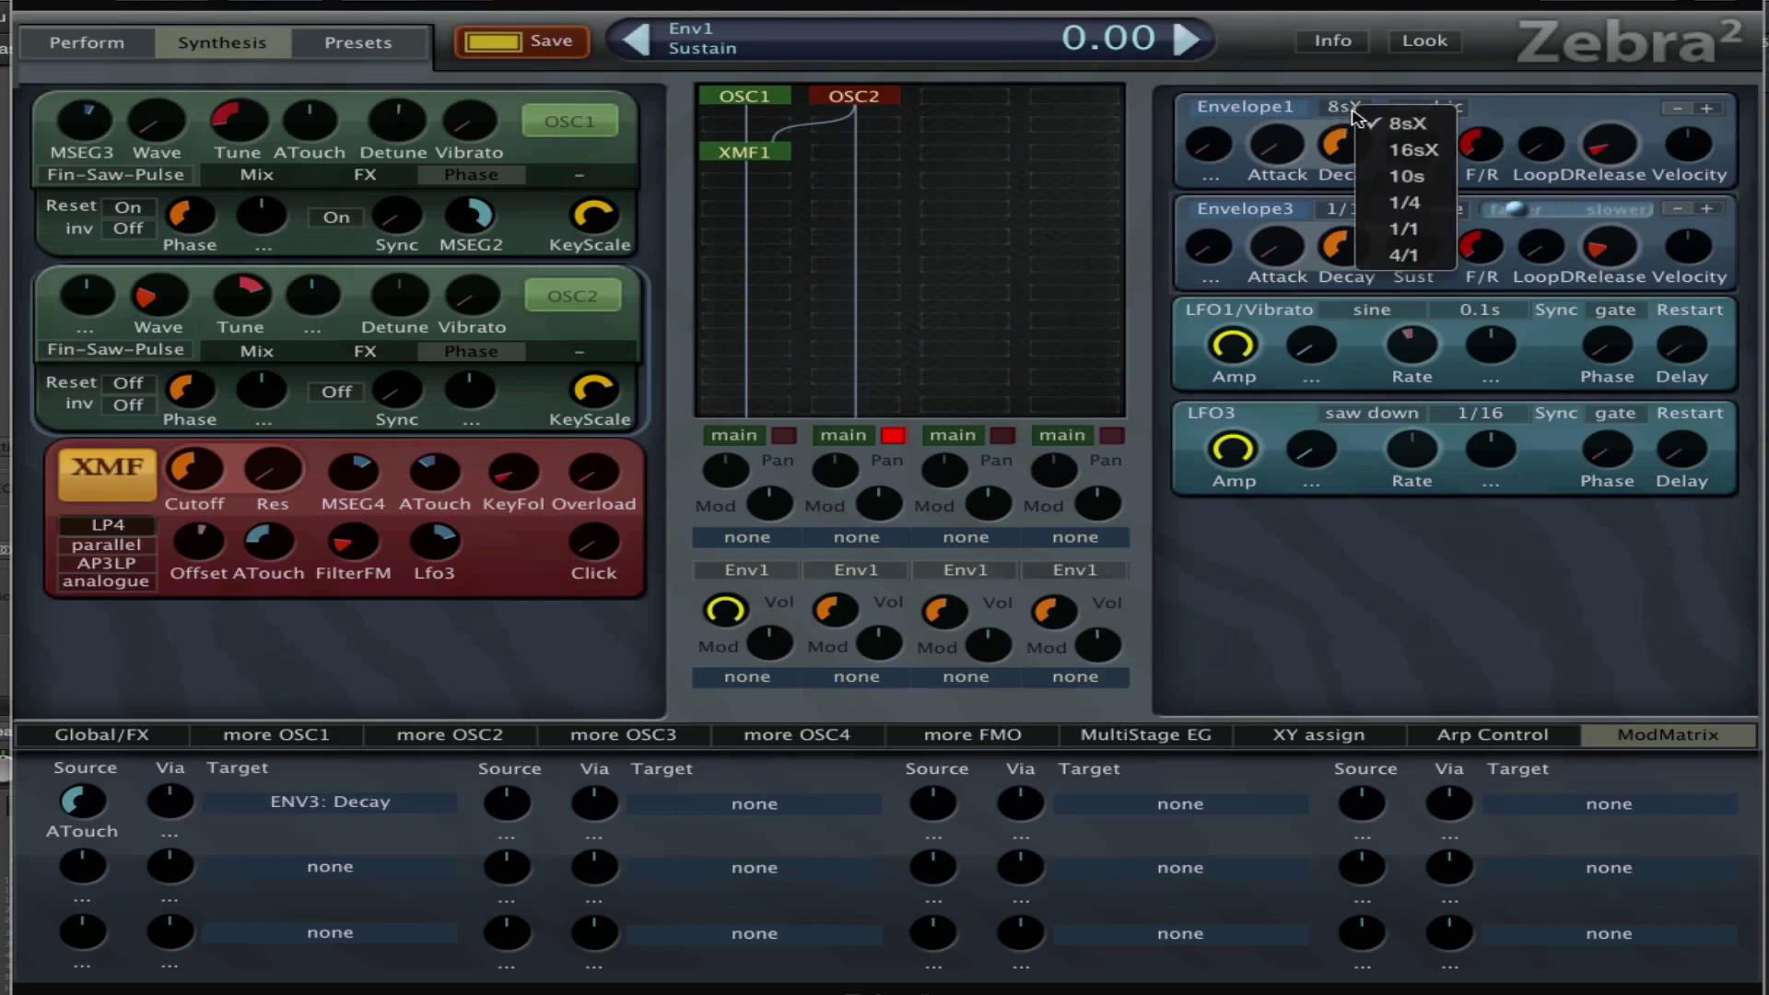
pyautogui.click(1426, 234)
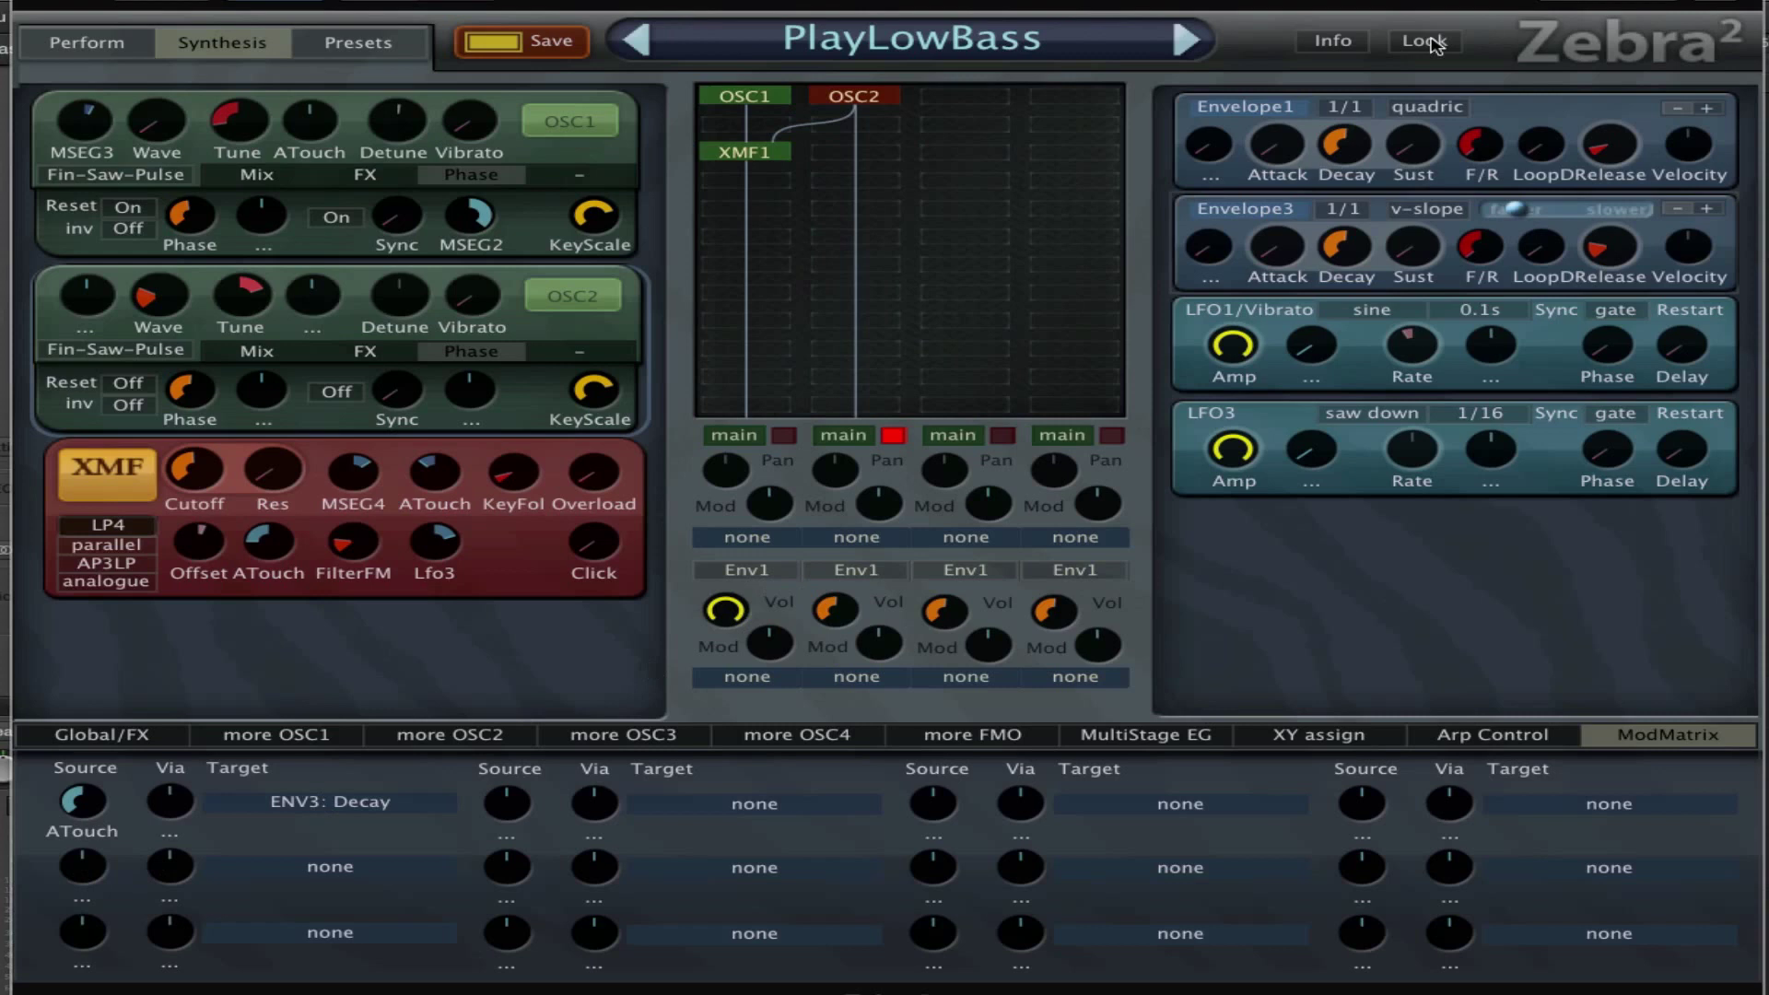
pyautogui.moveTo(1343, 156); pyautogui.dragTo(1338, 247)
# Set up the second modulation matrix slot with ATouch as source, a depth of -100.00 and Env1's Decay as target
pyautogui.click(90, 869)
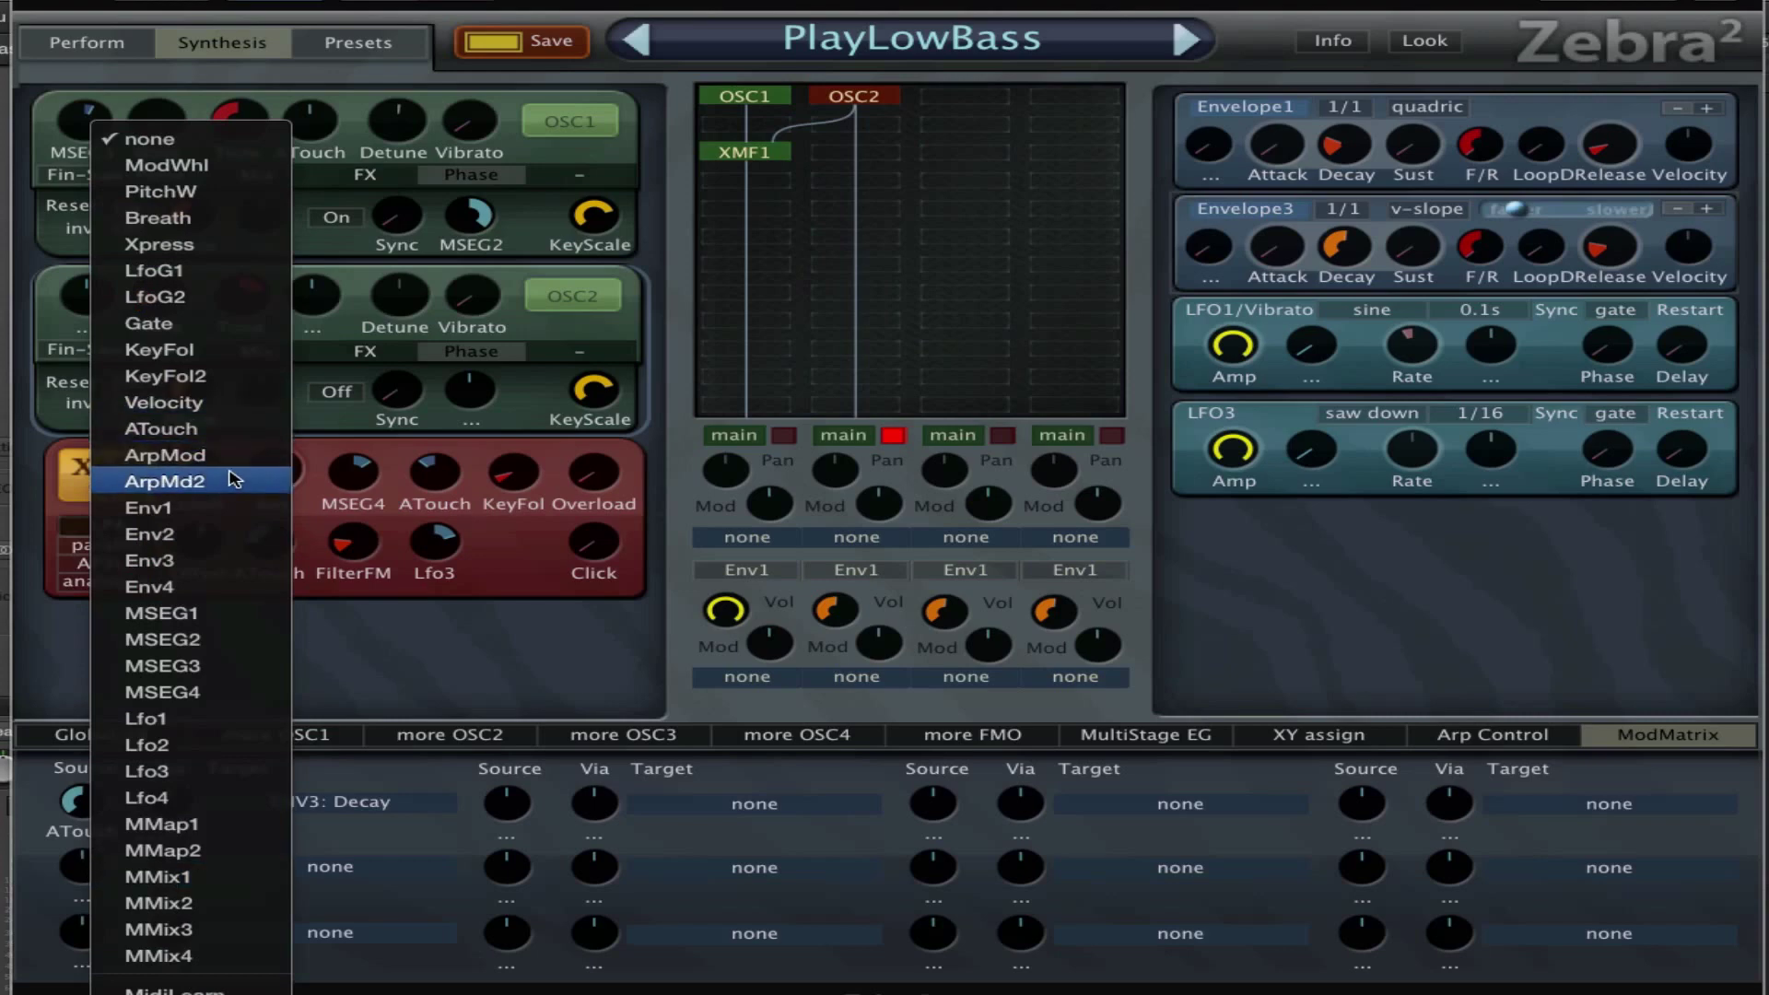
pyautogui.click(225, 433)
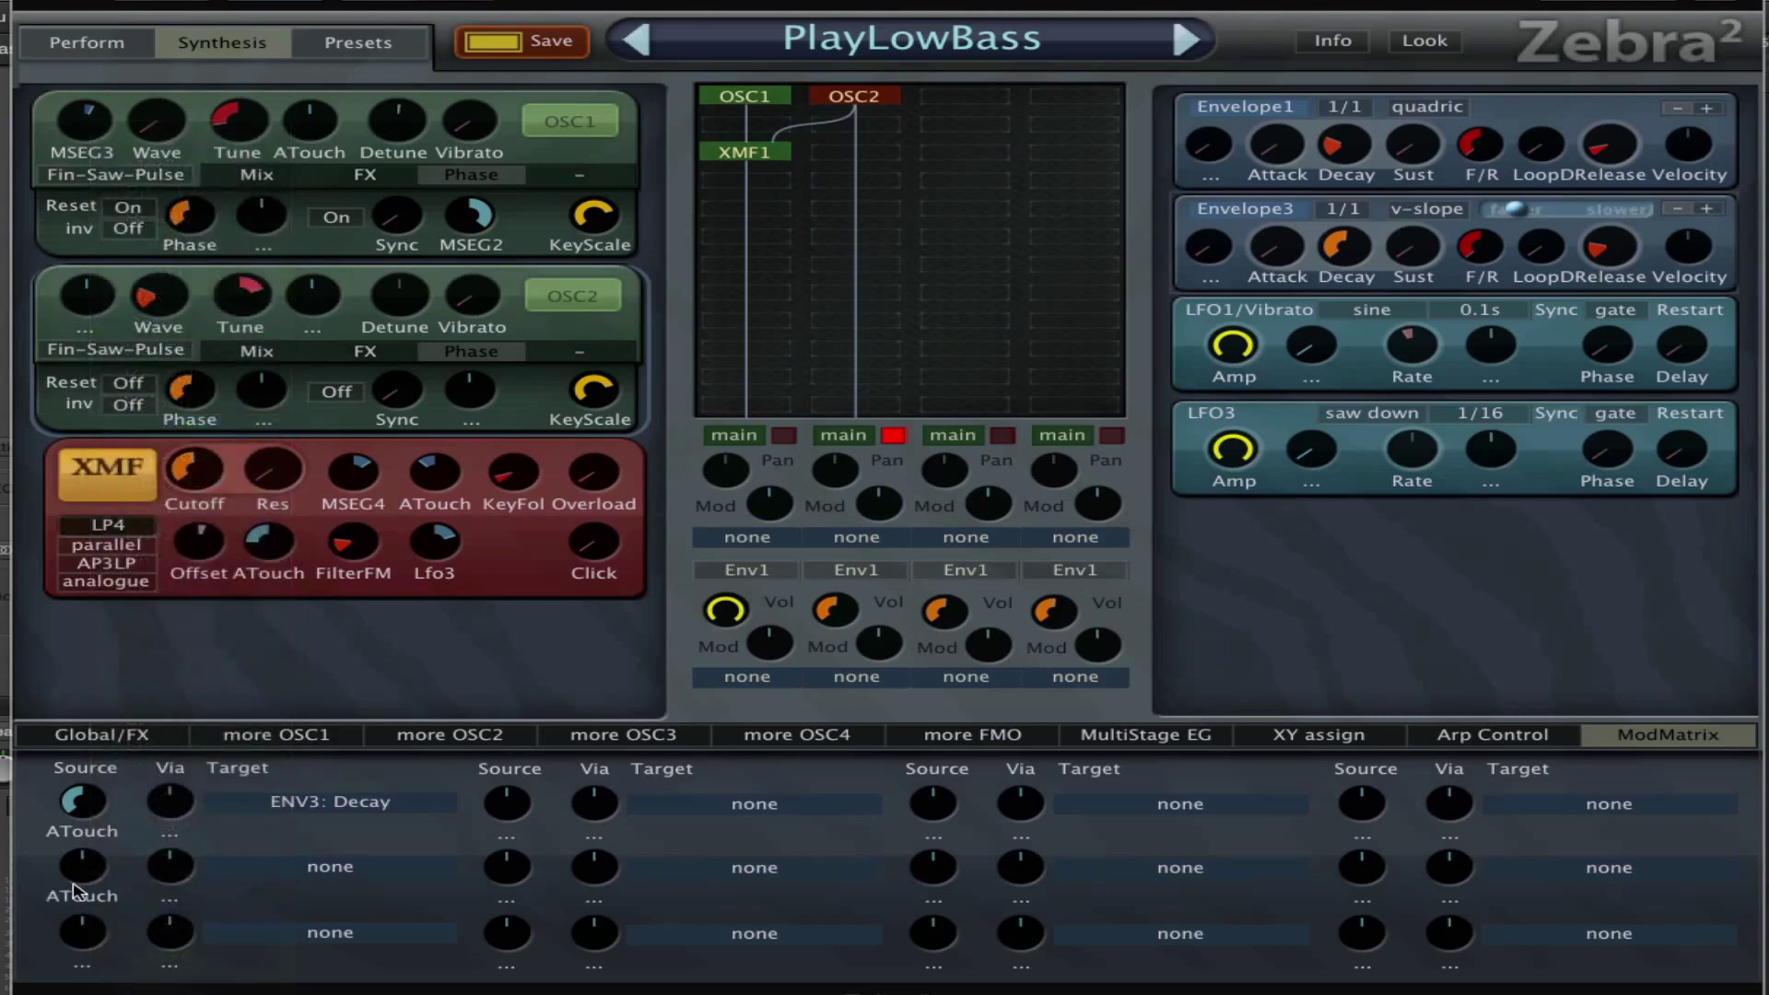
pyautogui.moveTo(76, 884); pyautogui.dragTo(75, 958)
pyautogui.click(297, 870)
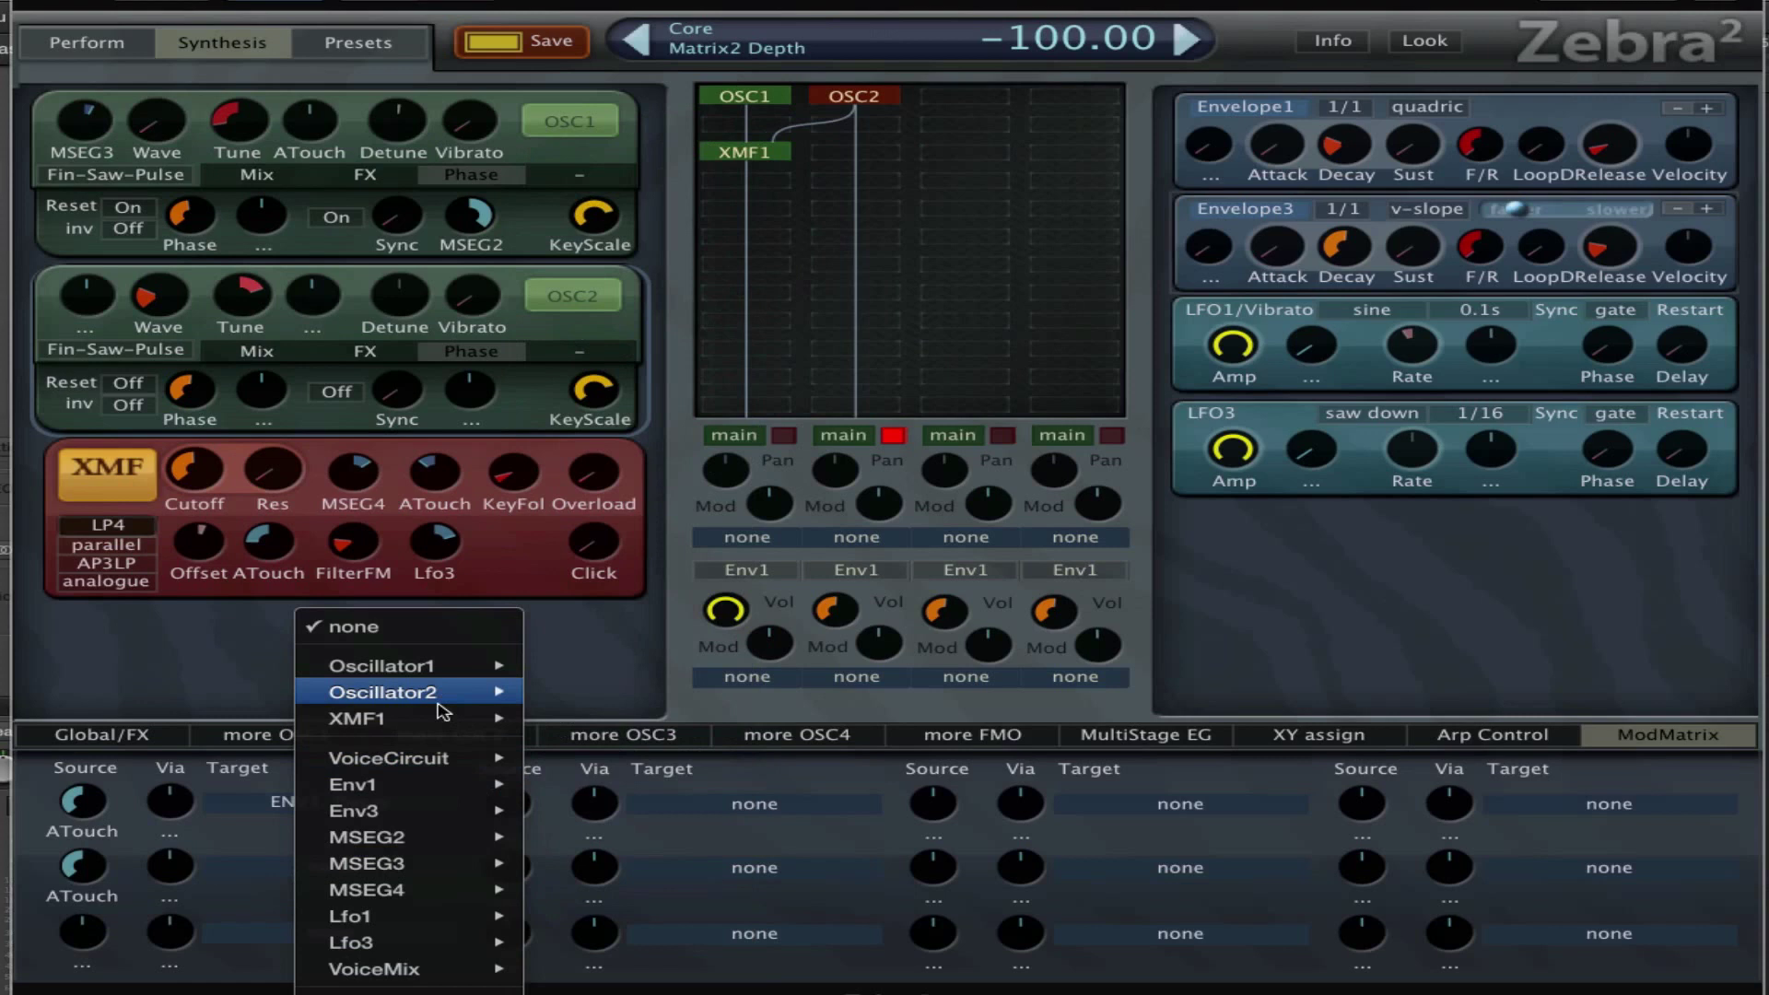
pyautogui.moveTo(454, 792)
pyautogui.click(590, 521)
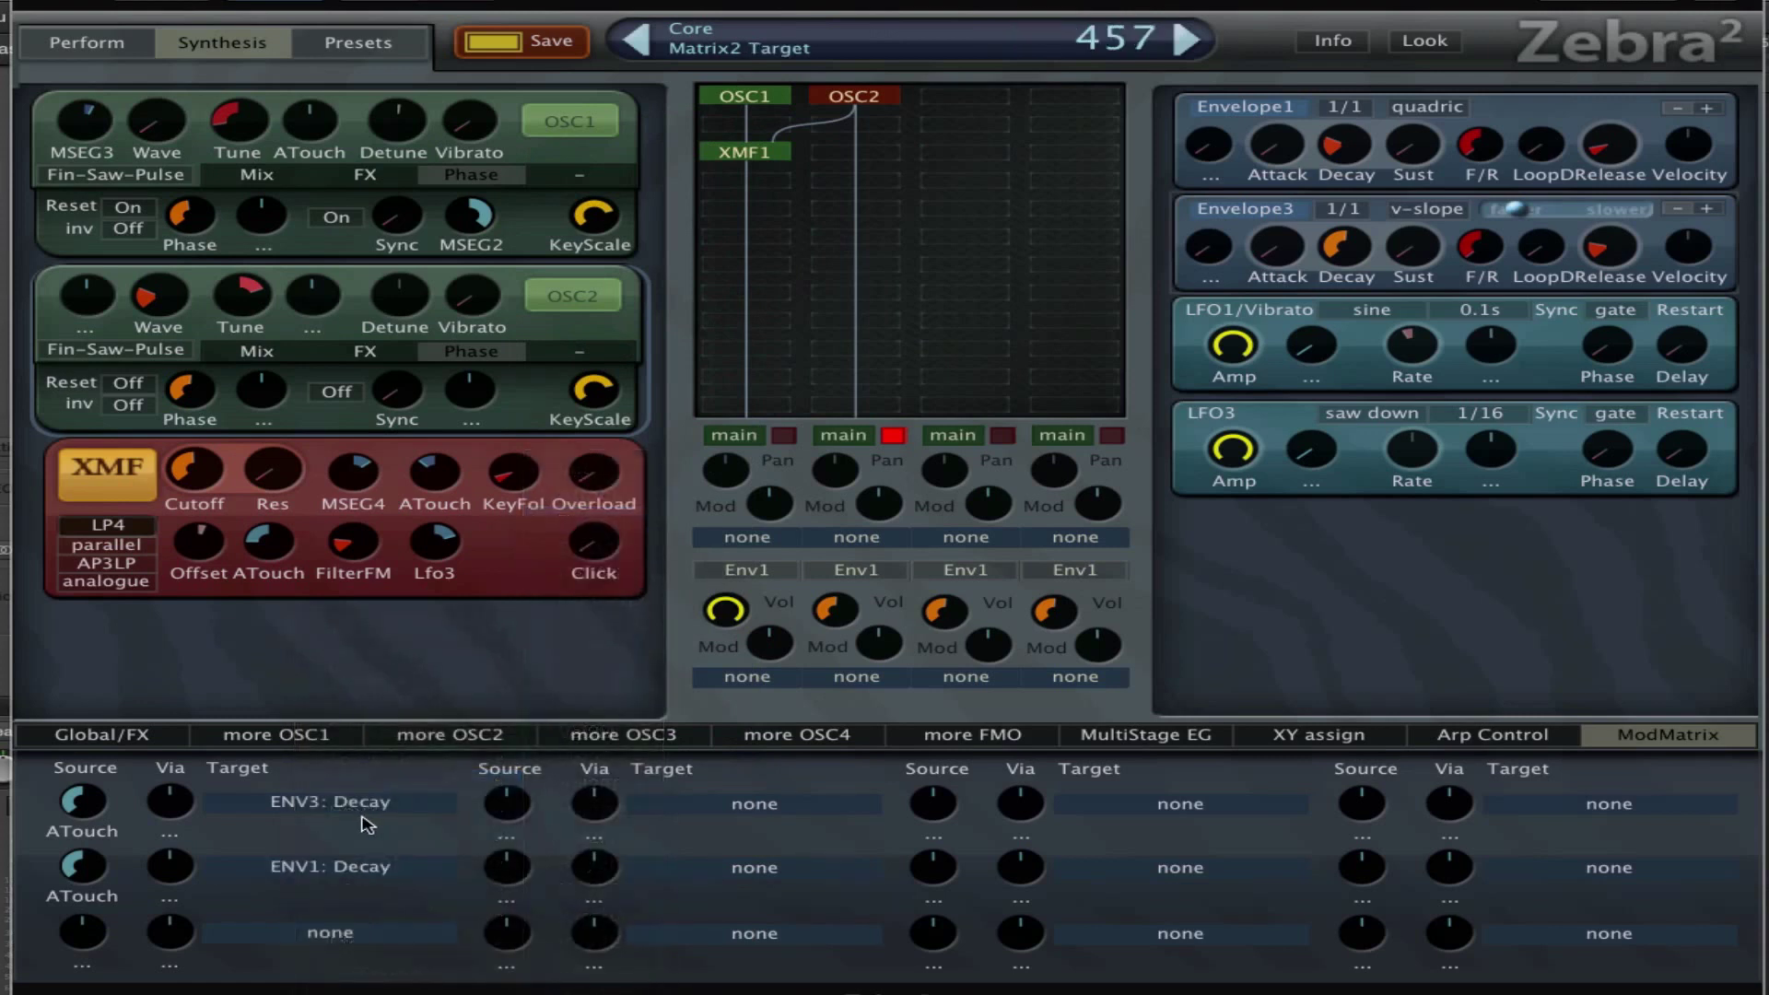
# Try a depth of -28.00 for the ATouch modulation of Env1's Decay and fine-tune it to a moderate negative amount
pyautogui.moveTo(97, 863); pyautogui.dragTo(96, 842)
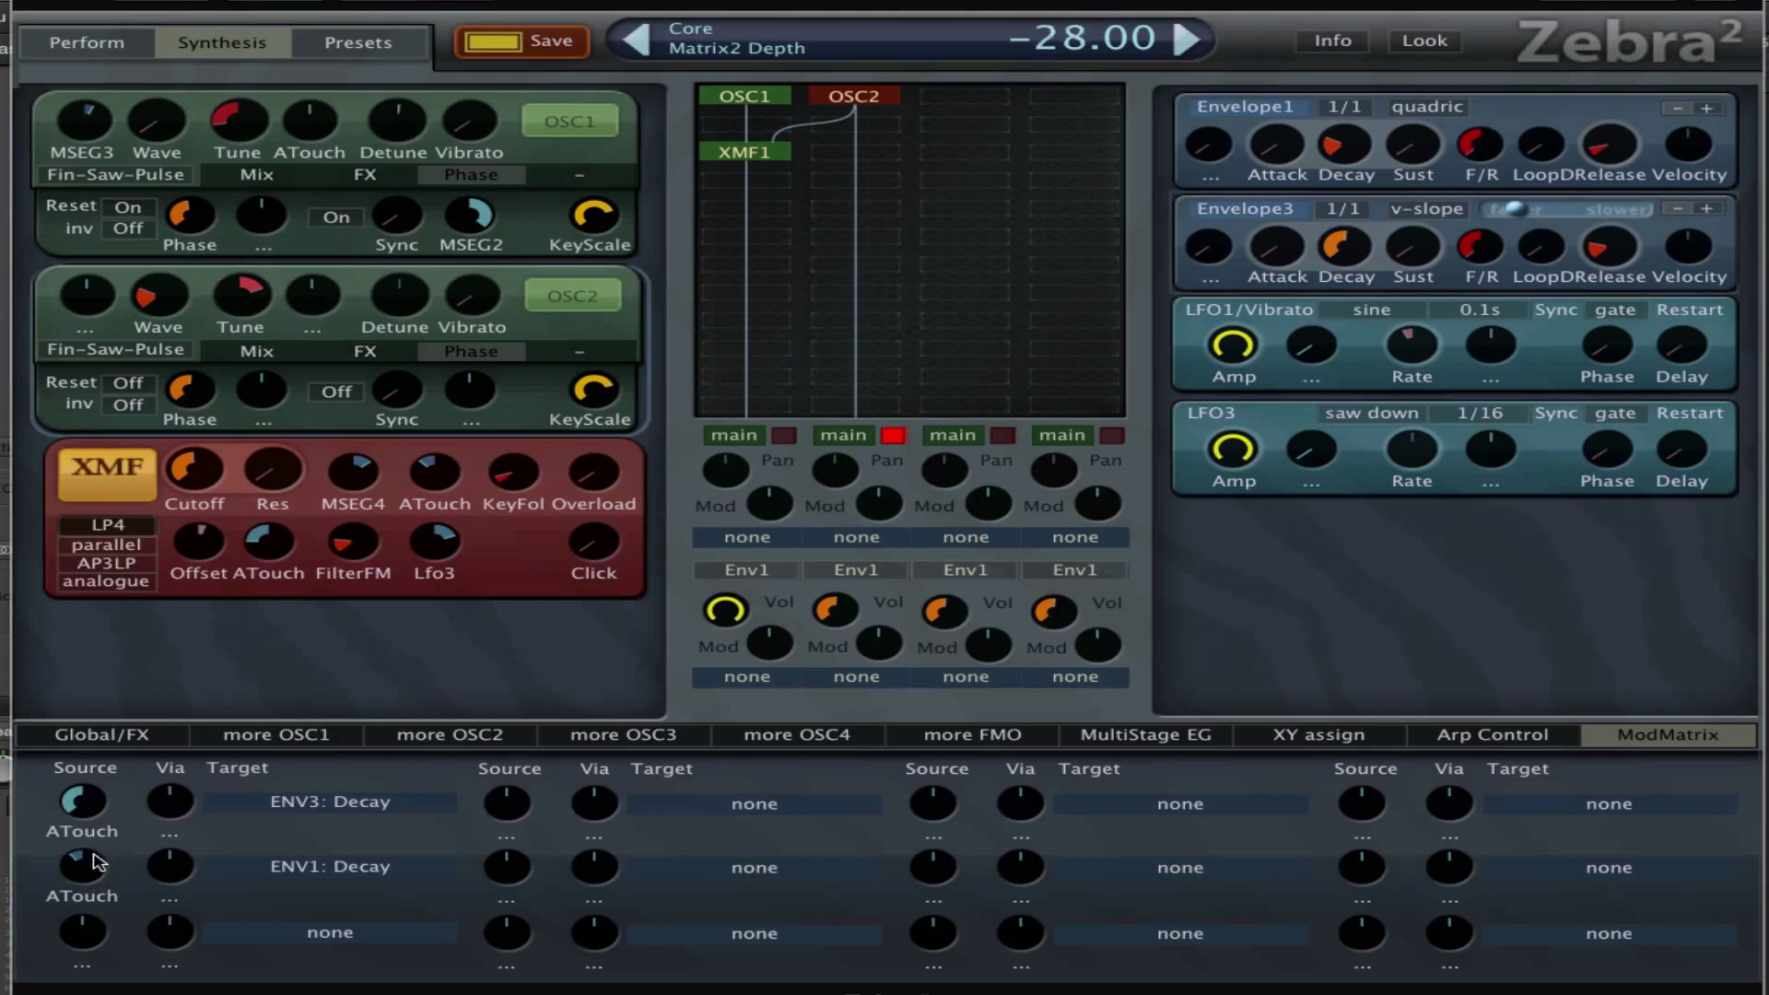
pyautogui.moveTo(93, 869); pyautogui.dragTo(103, 884)
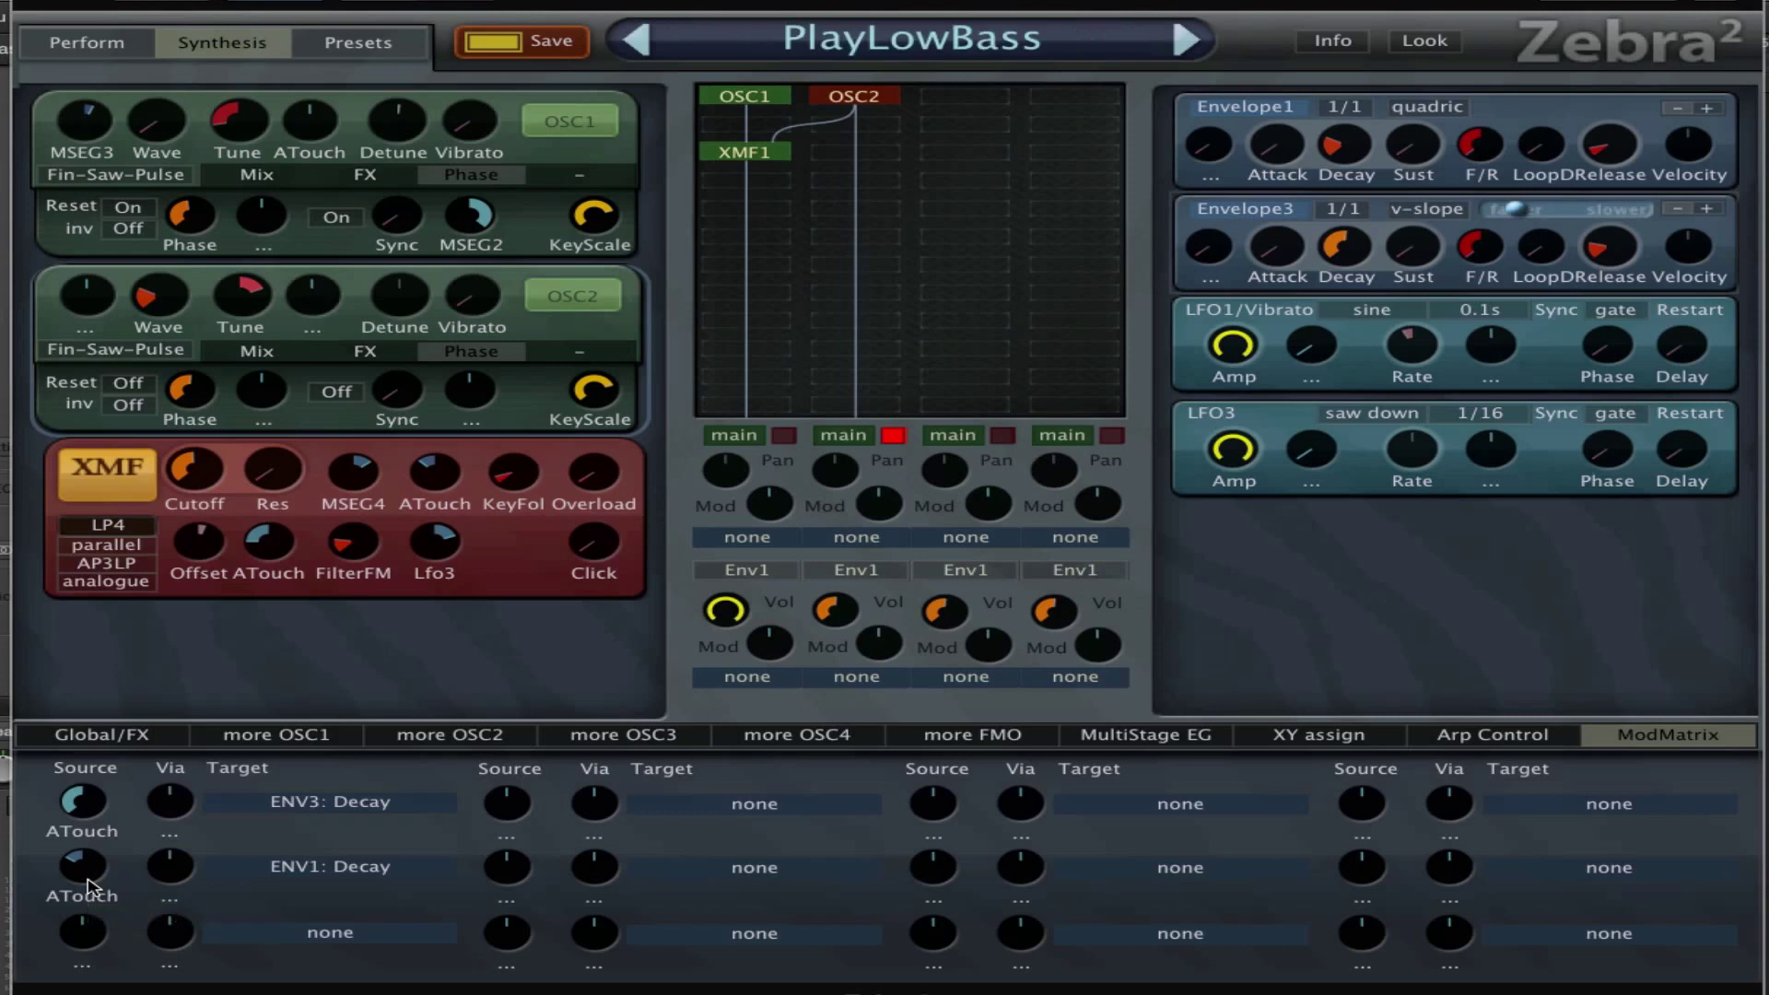
pyautogui.moveTo(96, 883); pyautogui.dragTo(76, 970)
pyautogui.moveTo(98, 871)
pyautogui.mouseDown()
pyautogui.moveTo(112, 803)
pyautogui.moveTo(110, 862)
pyautogui.mouseUp()
pyautogui.moveTo(97, 871)
pyautogui.mouseDown()
pyautogui.moveTo(111, 887)
pyautogui.moveTo(113, 859)
pyautogui.moveTo(97, 917)
pyautogui.moveTo(72, 865)
pyautogui.mouseUp()
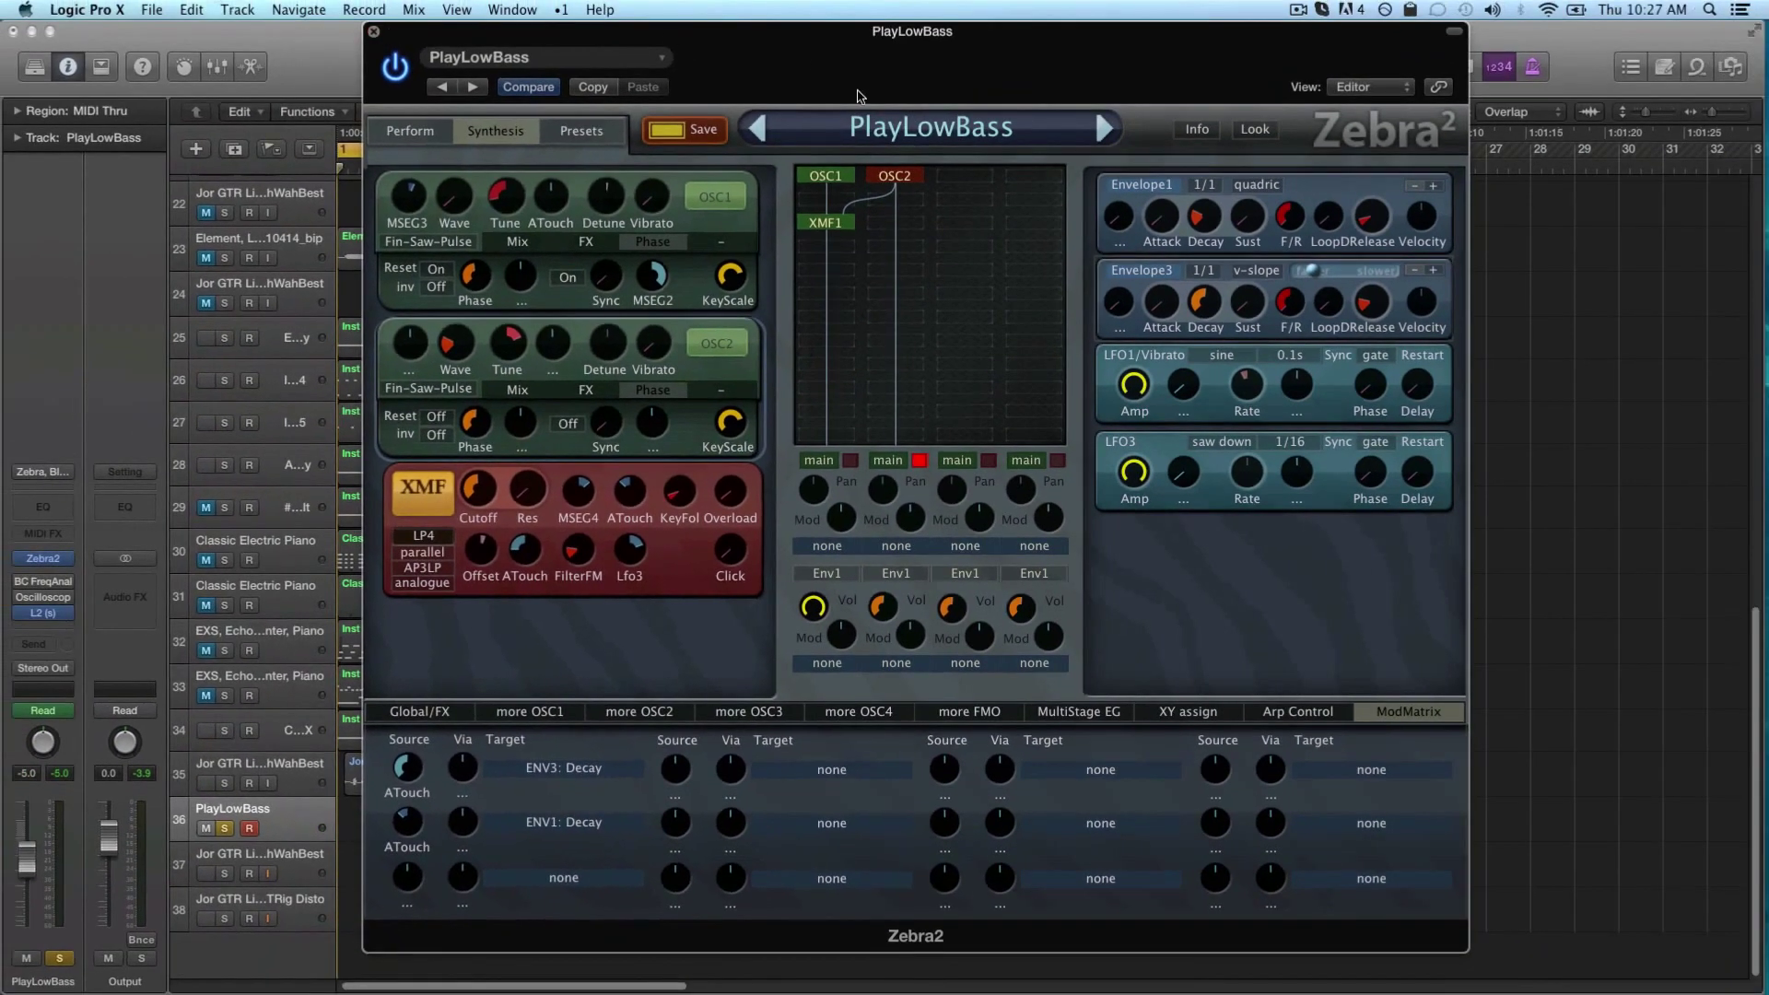
# Close the synth window and record an aftertouch performance as a MIDI region on the PlayLowBass track
pyautogui.click(374, 32)
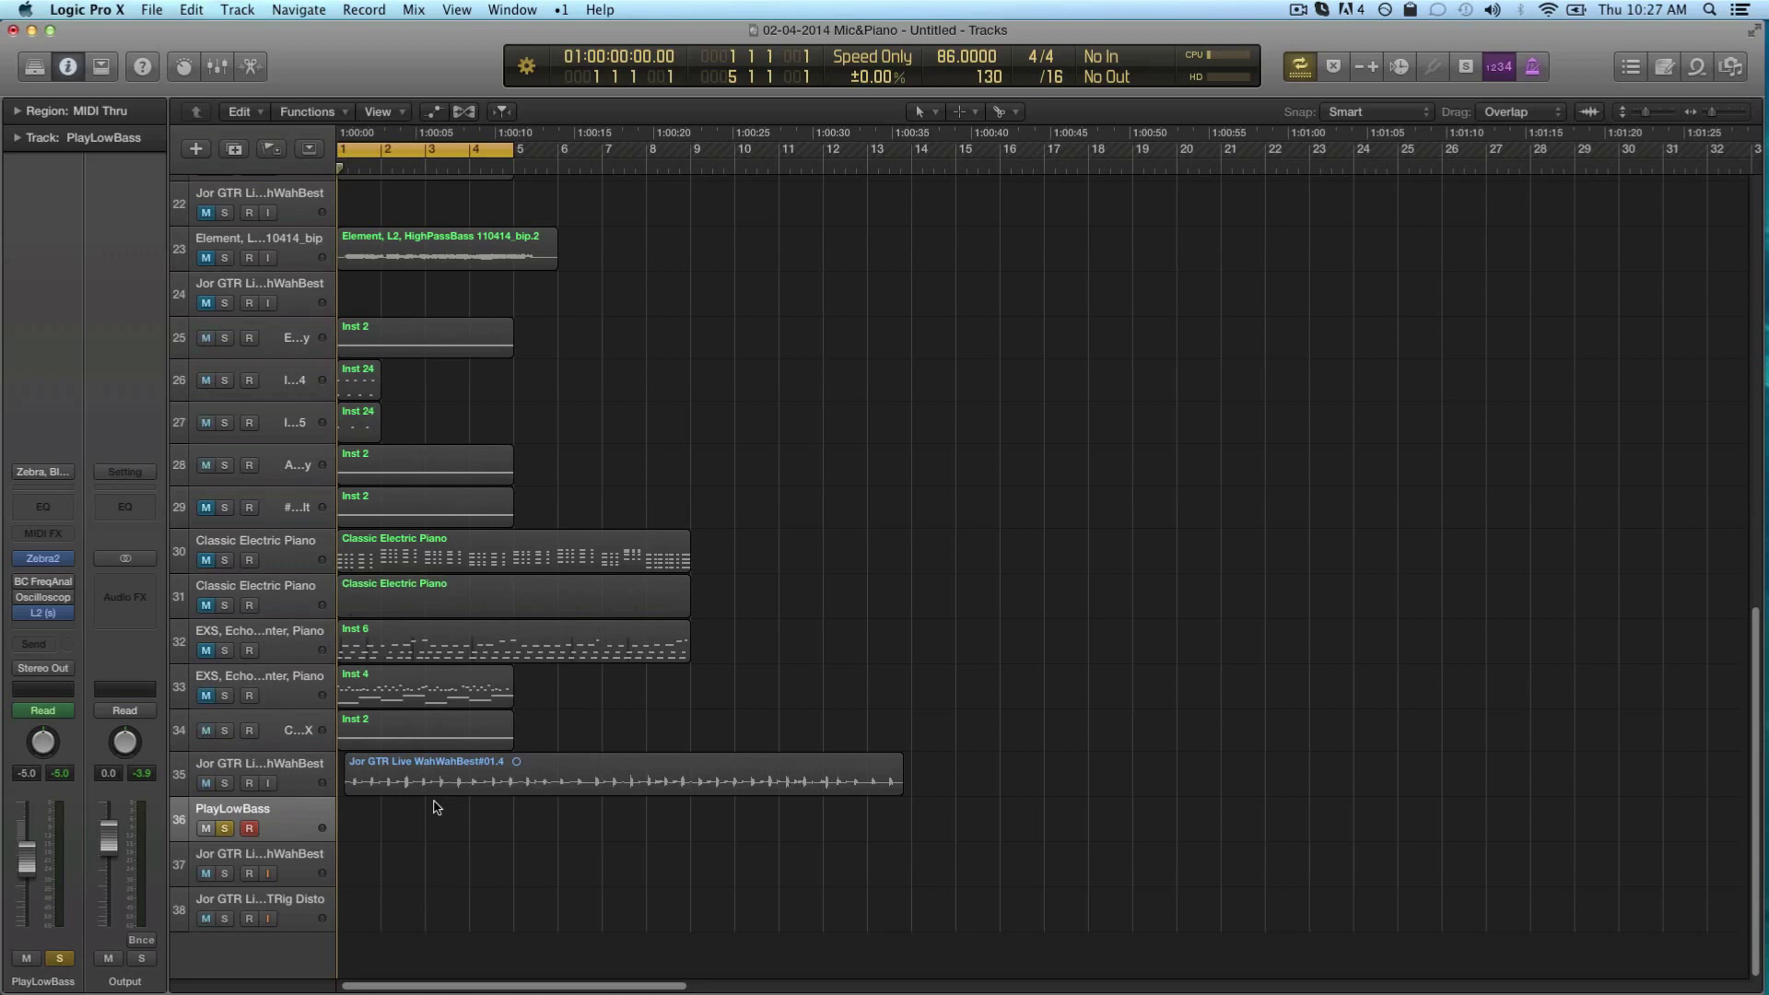
pyautogui.press('r')
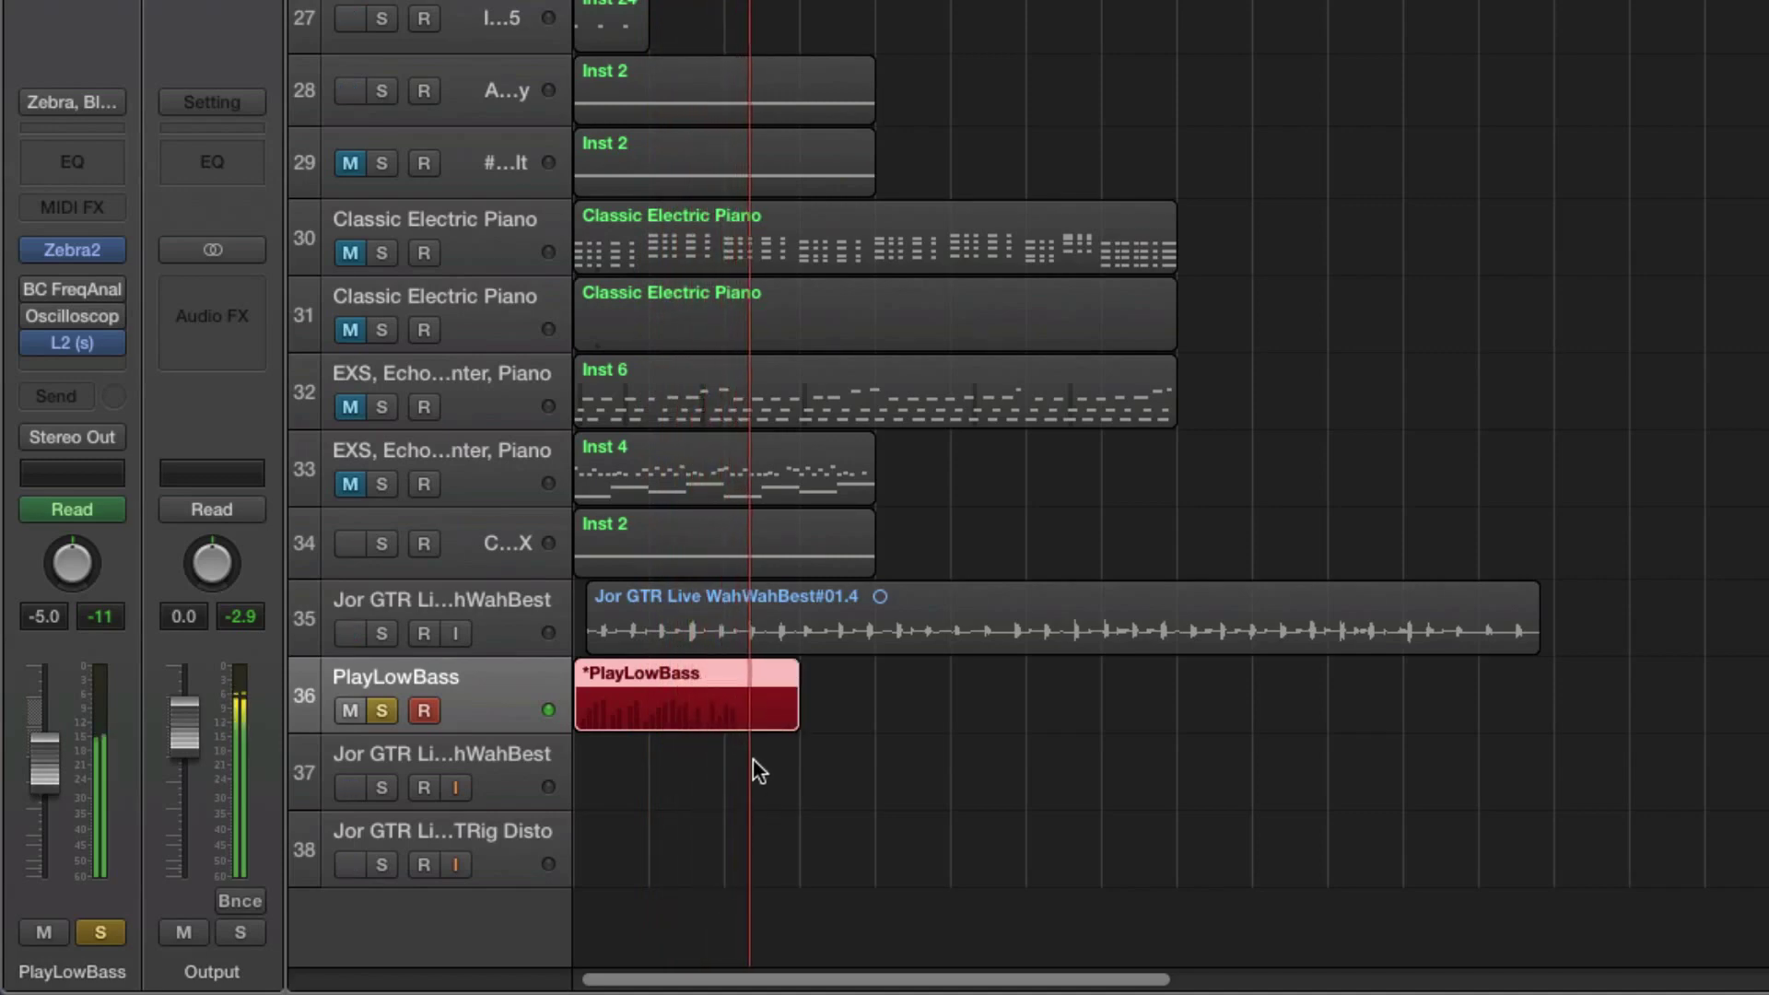
pyautogui.press('space')
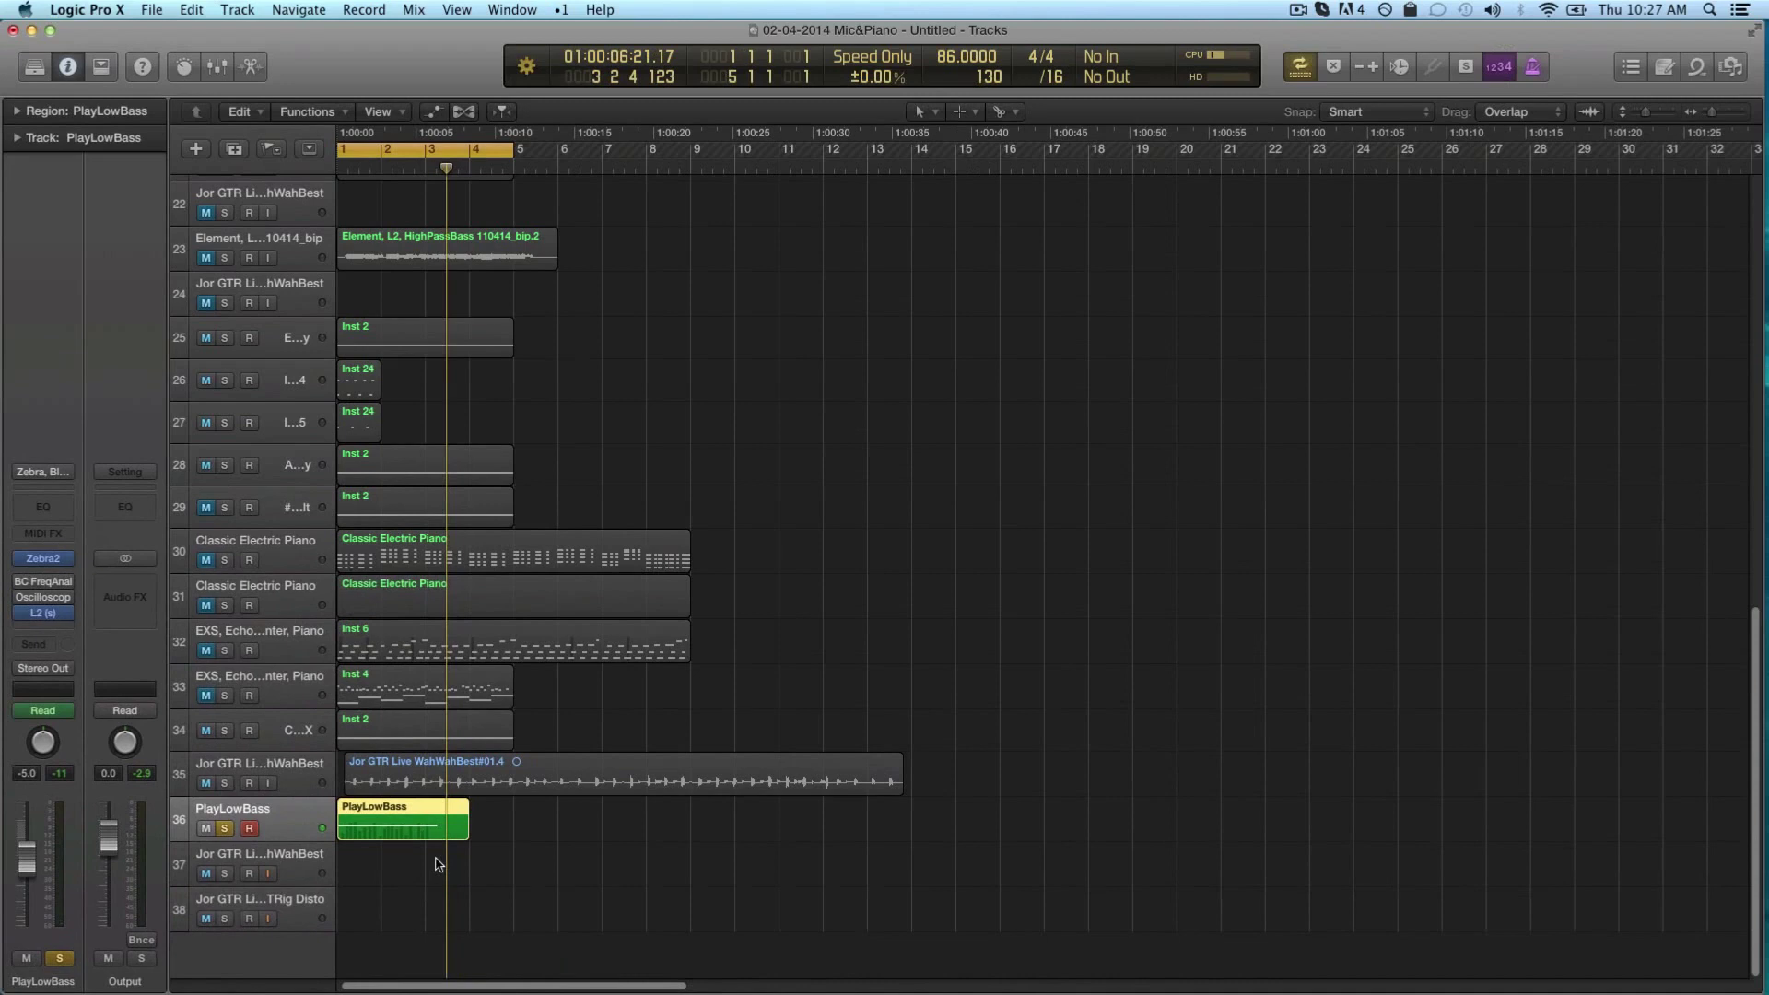
# Match the cycle range to the recorded PlayLowBass region, then try moving the region and undo the move
pyautogui.press('z')
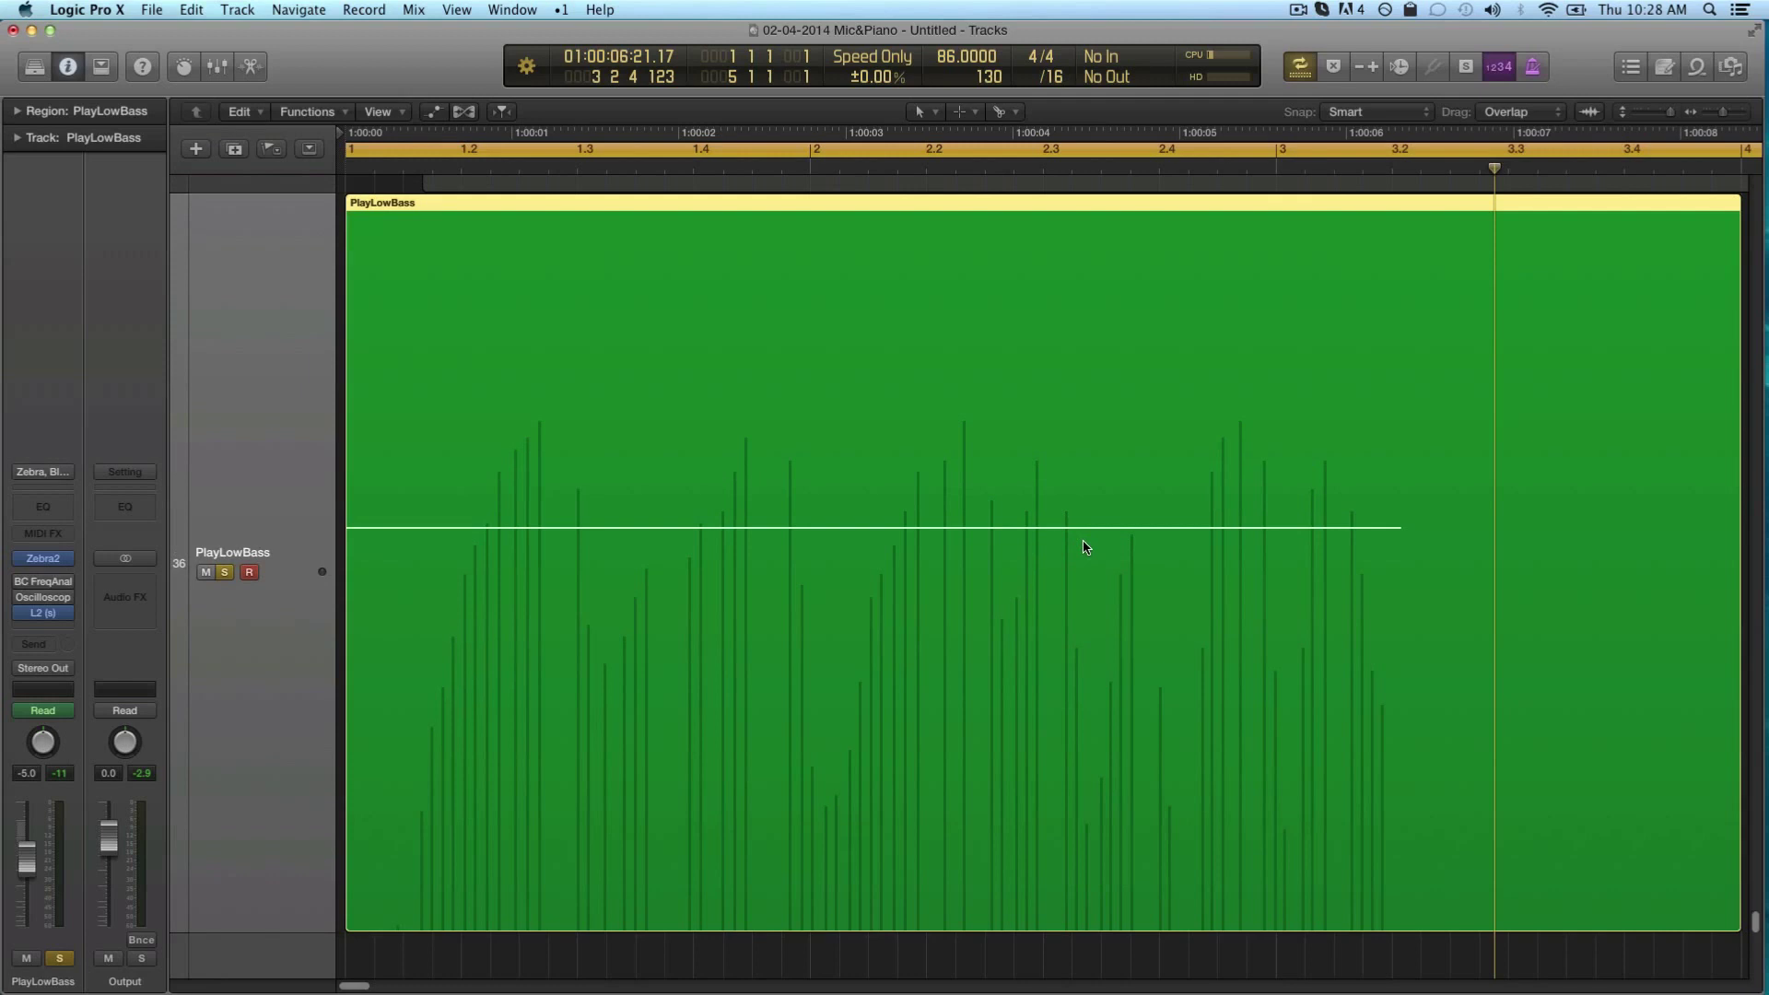
pyautogui.press('super+u')
pyautogui.press('z')
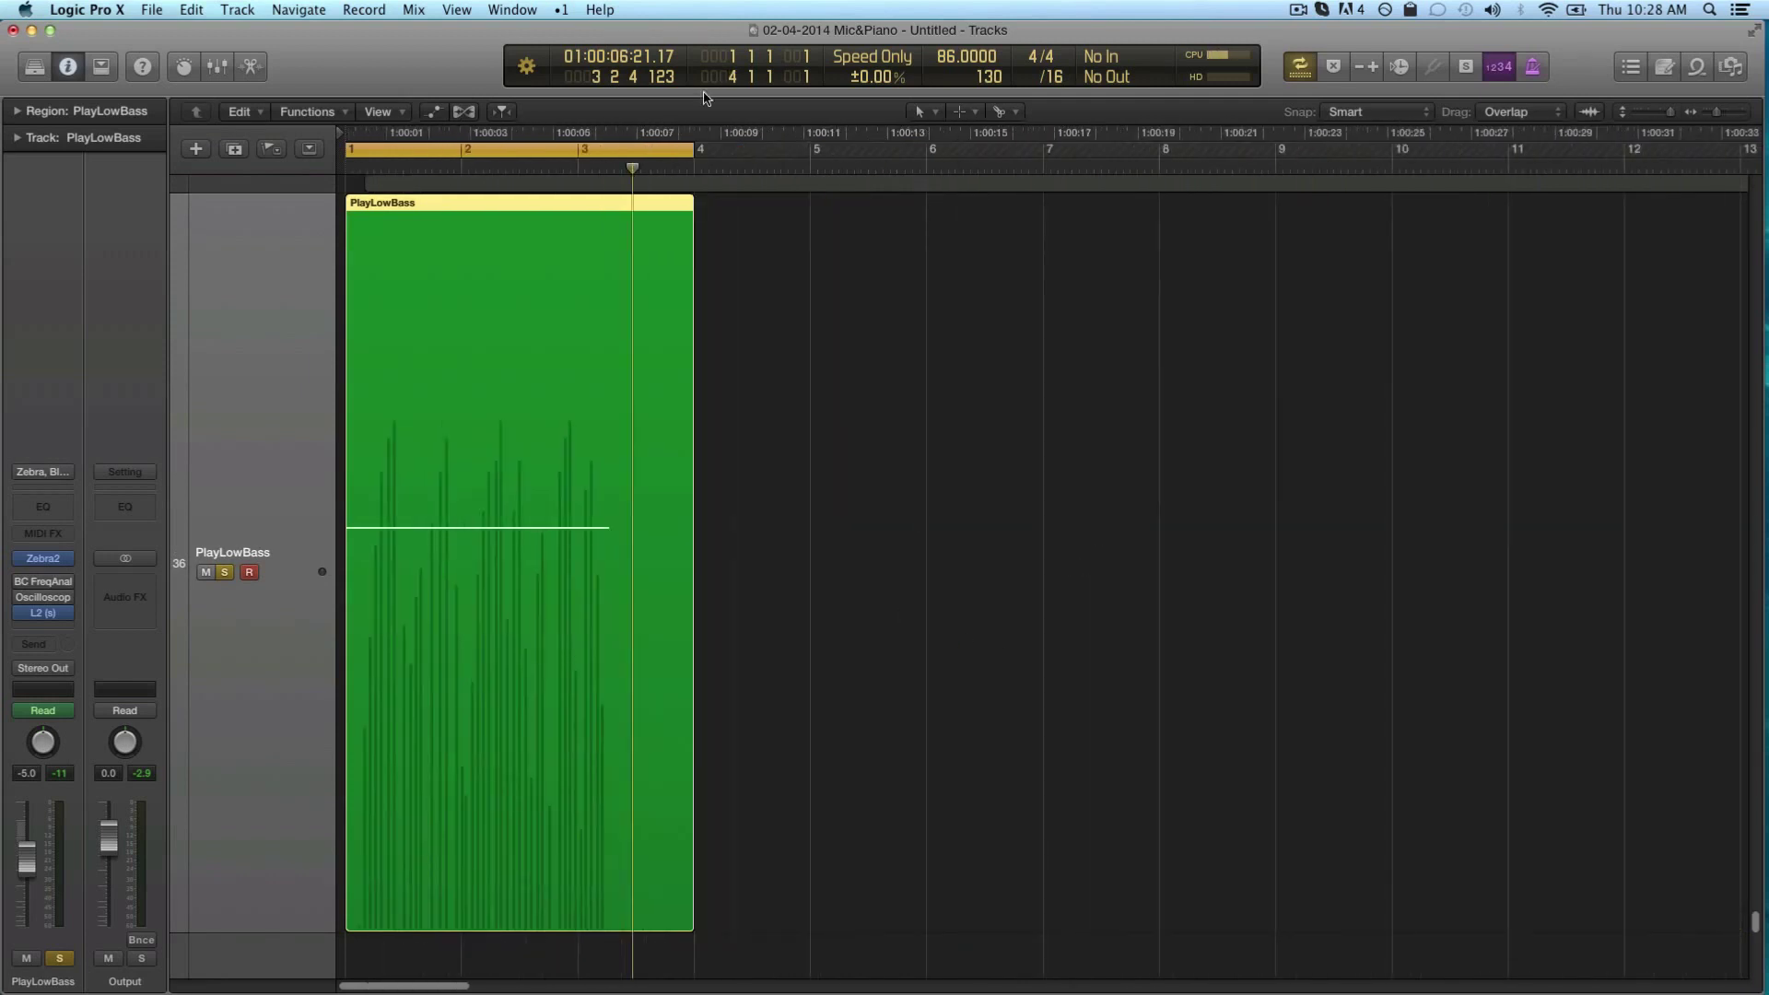
pyautogui.moveTo(552, 350); pyautogui.dragTo(968, 350)
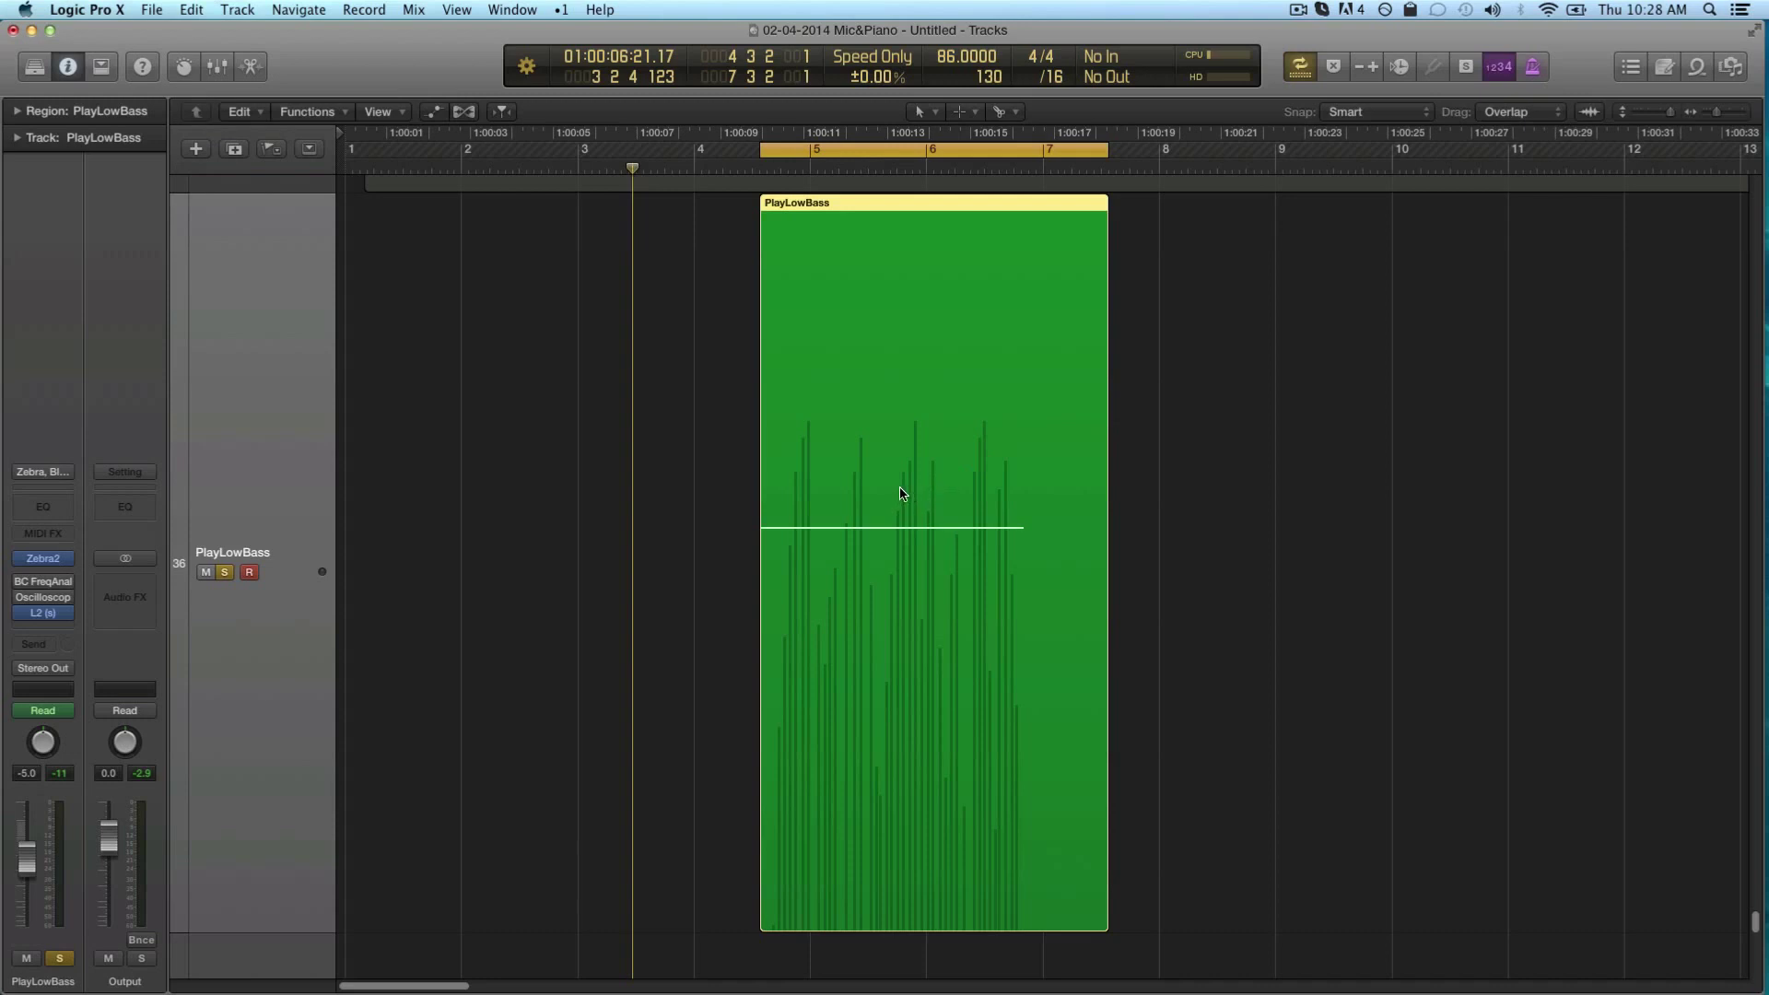
pyautogui.press('super+z')
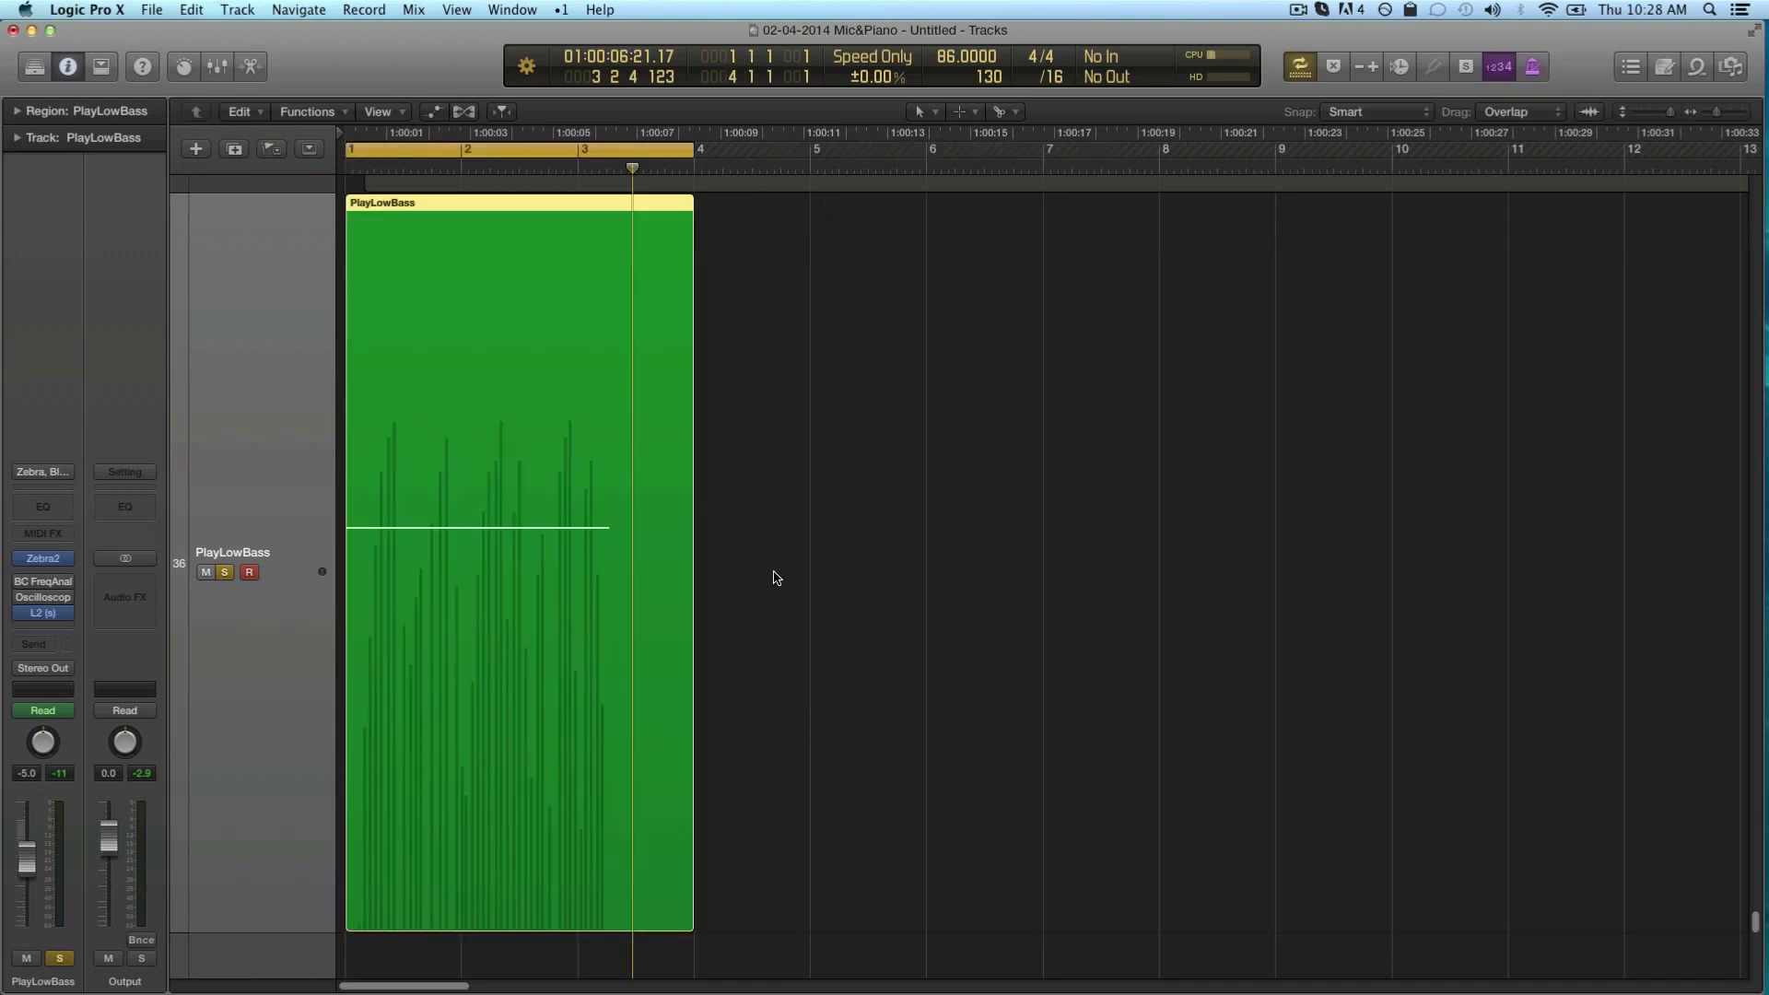
# Play back the recorded region and quantize its note to 1/16 in the Piano Roll
pyautogui.press('space')
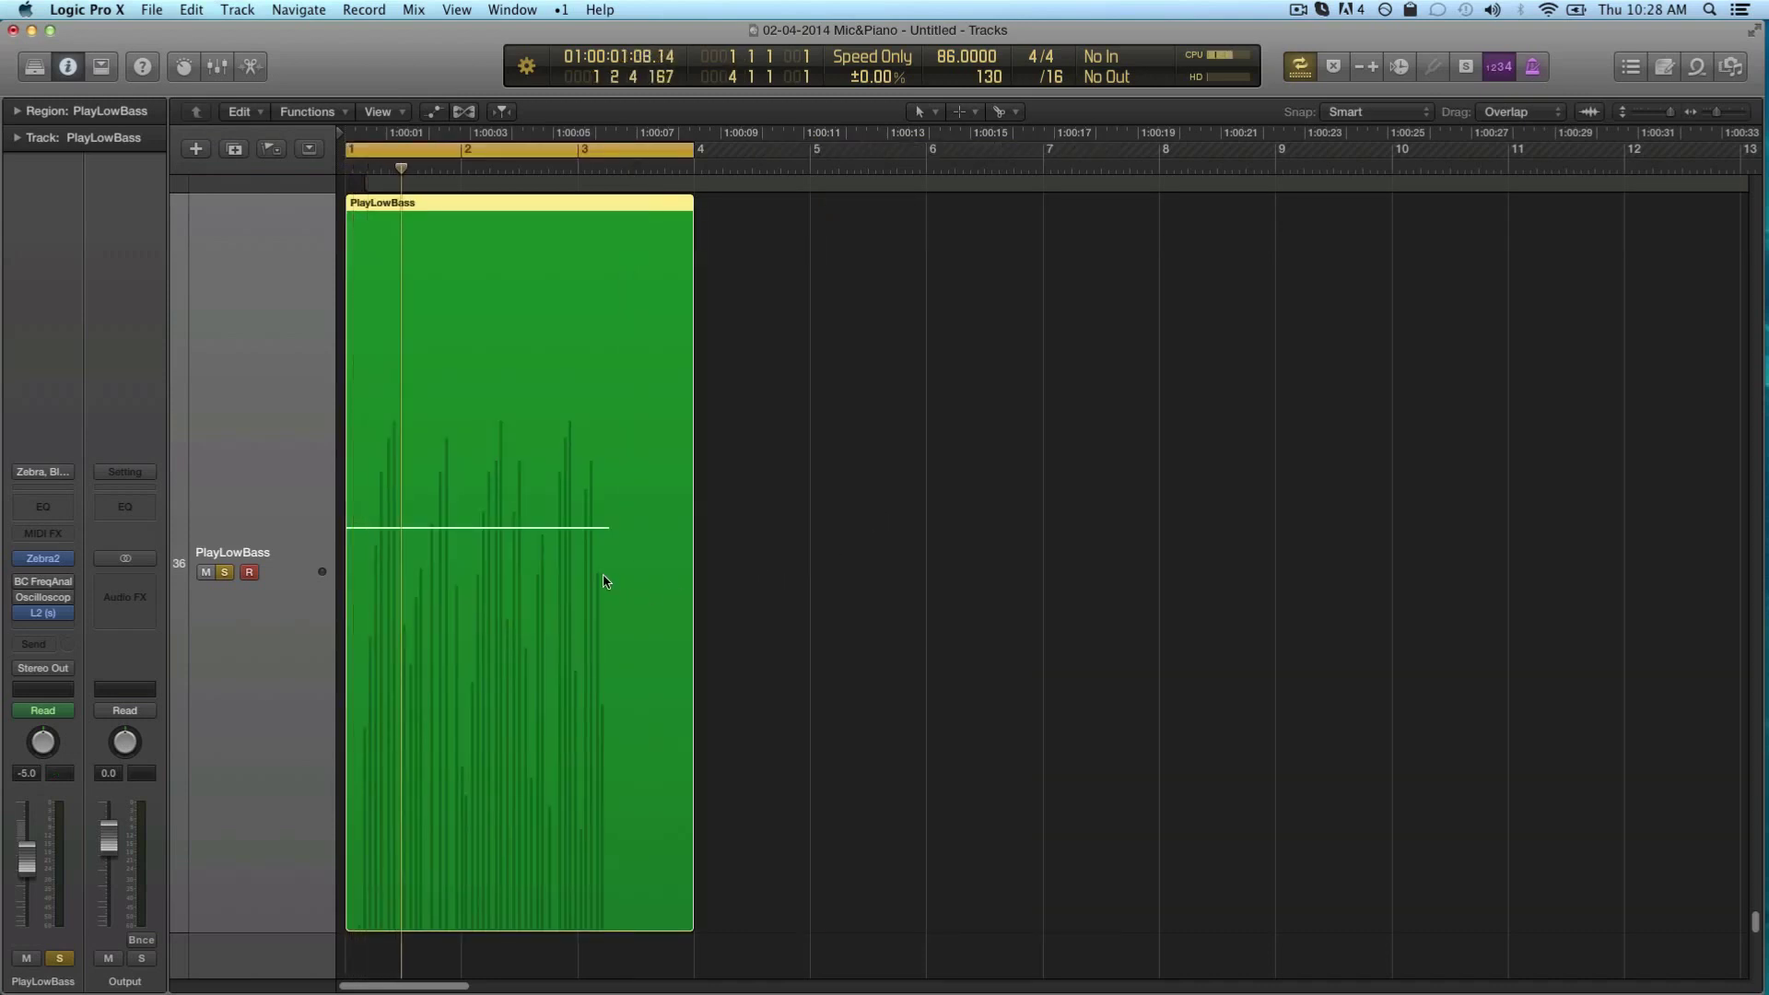
pyautogui.press('super+4')
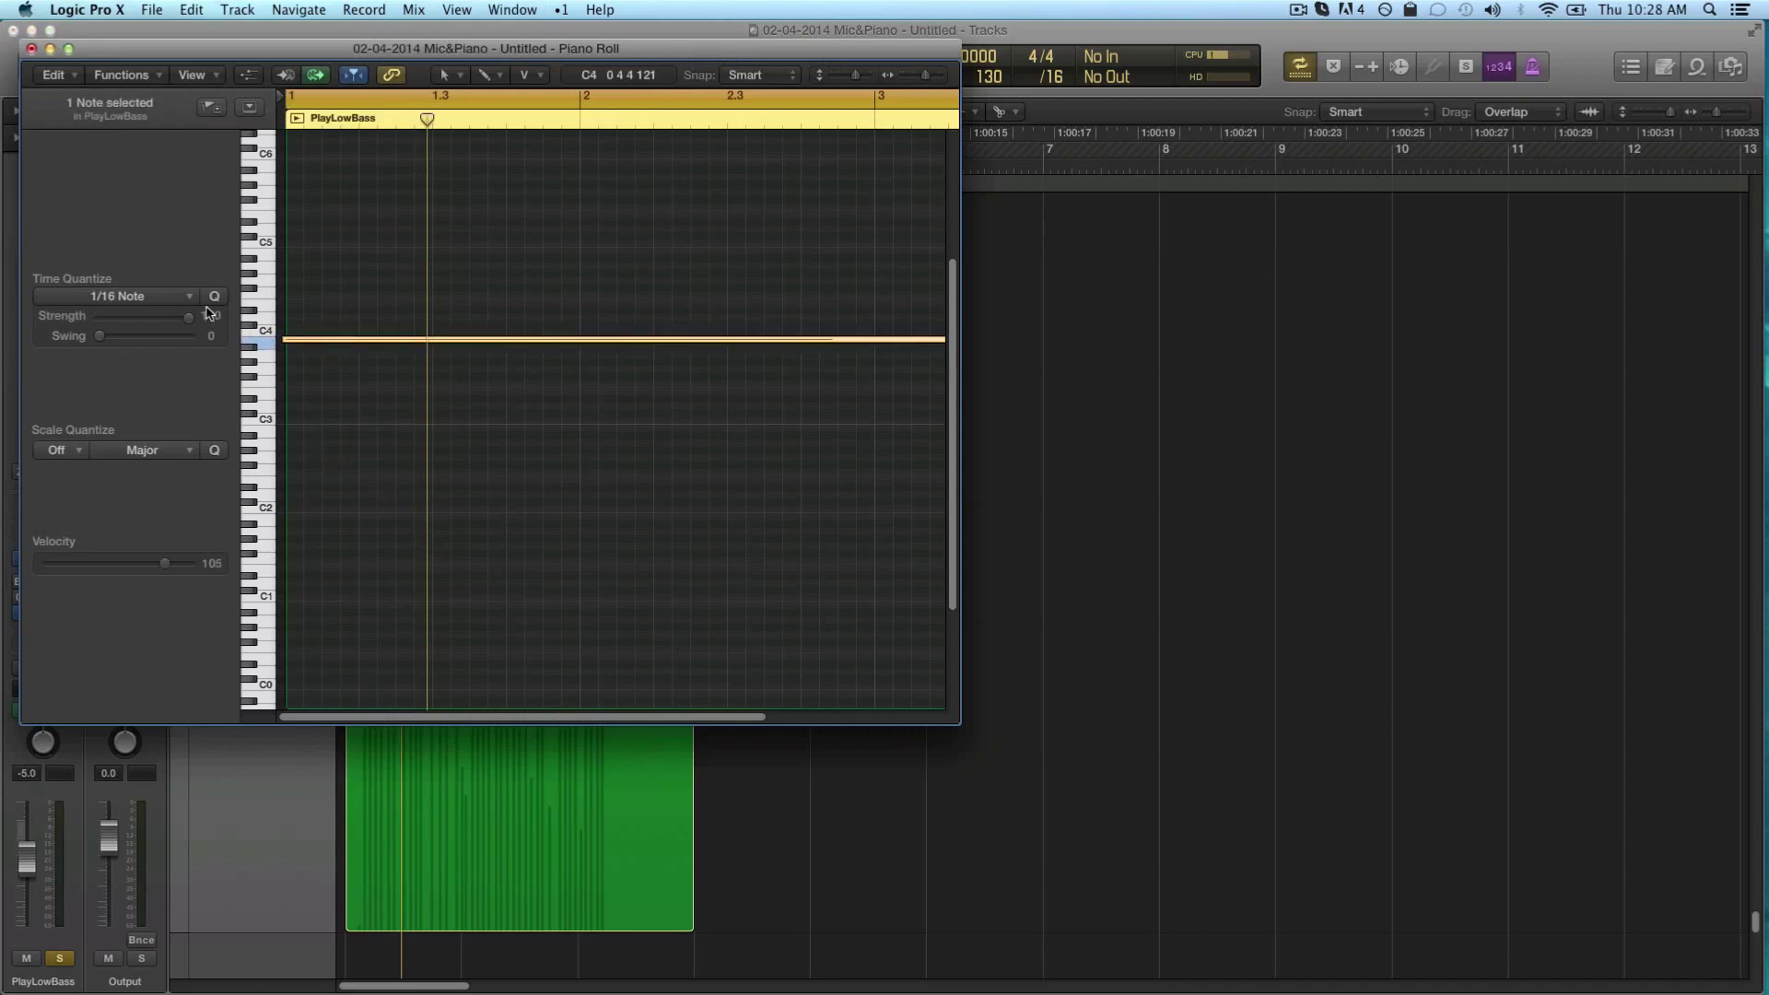
pyautogui.click(215, 300)
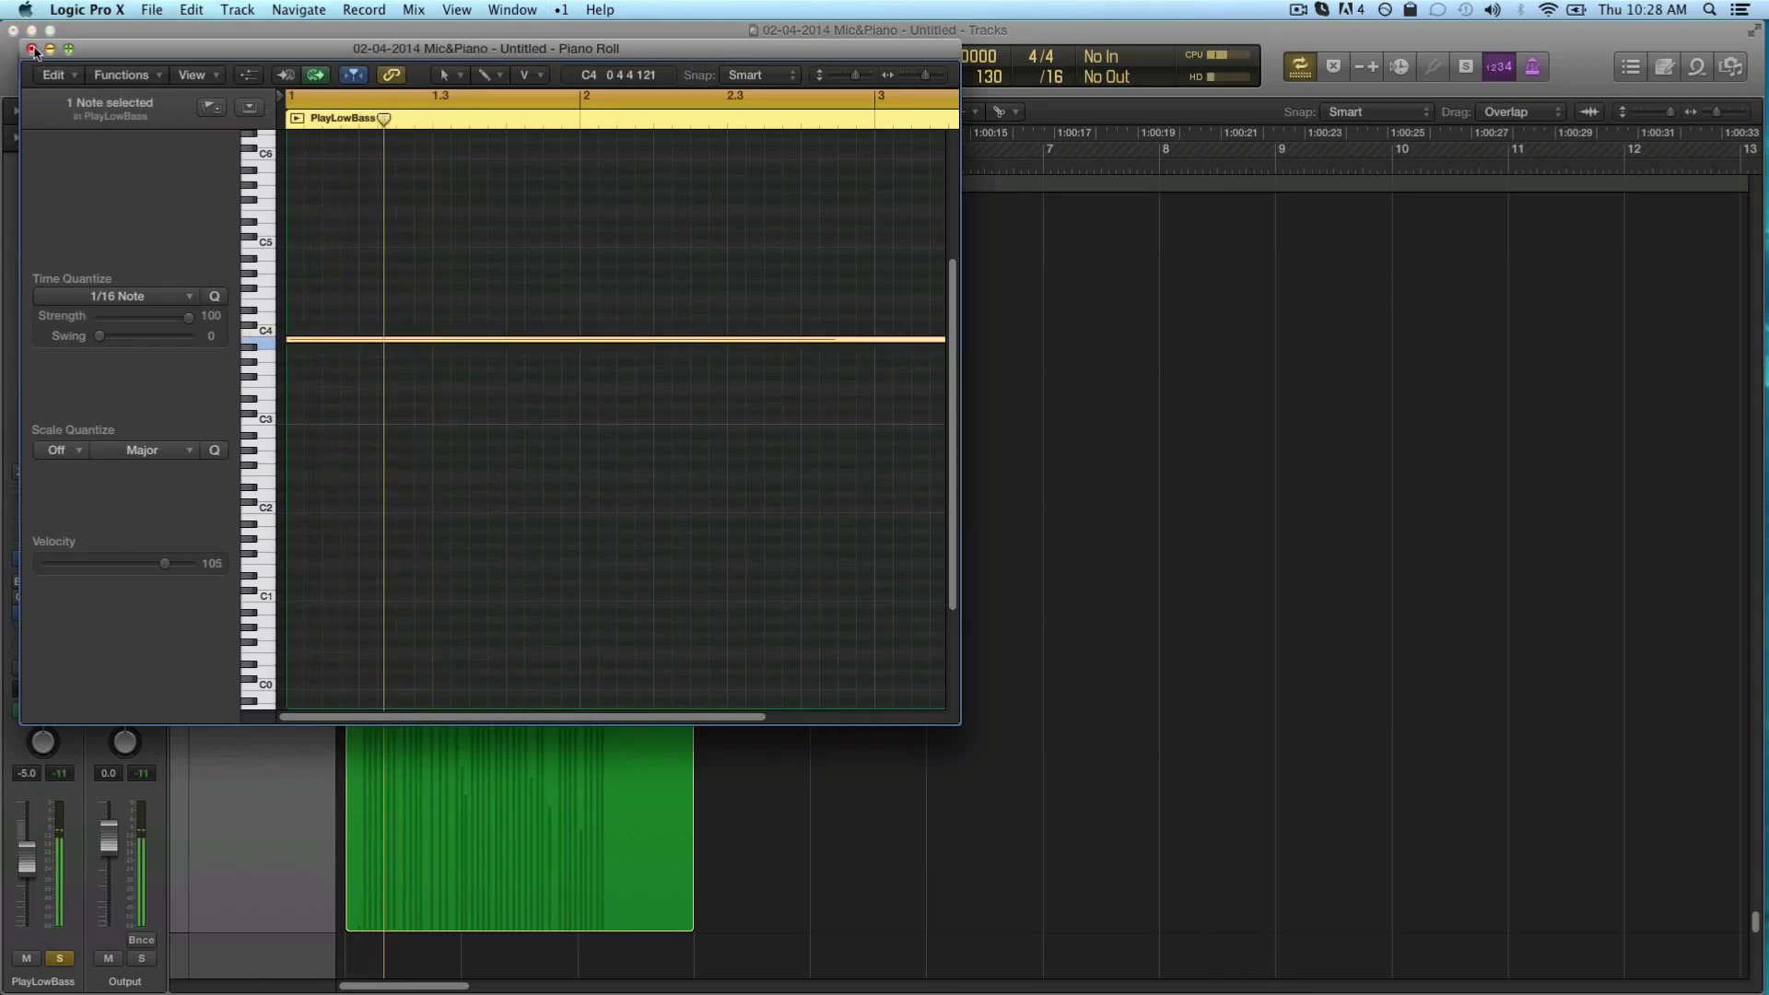
pyautogui.press('super+4')
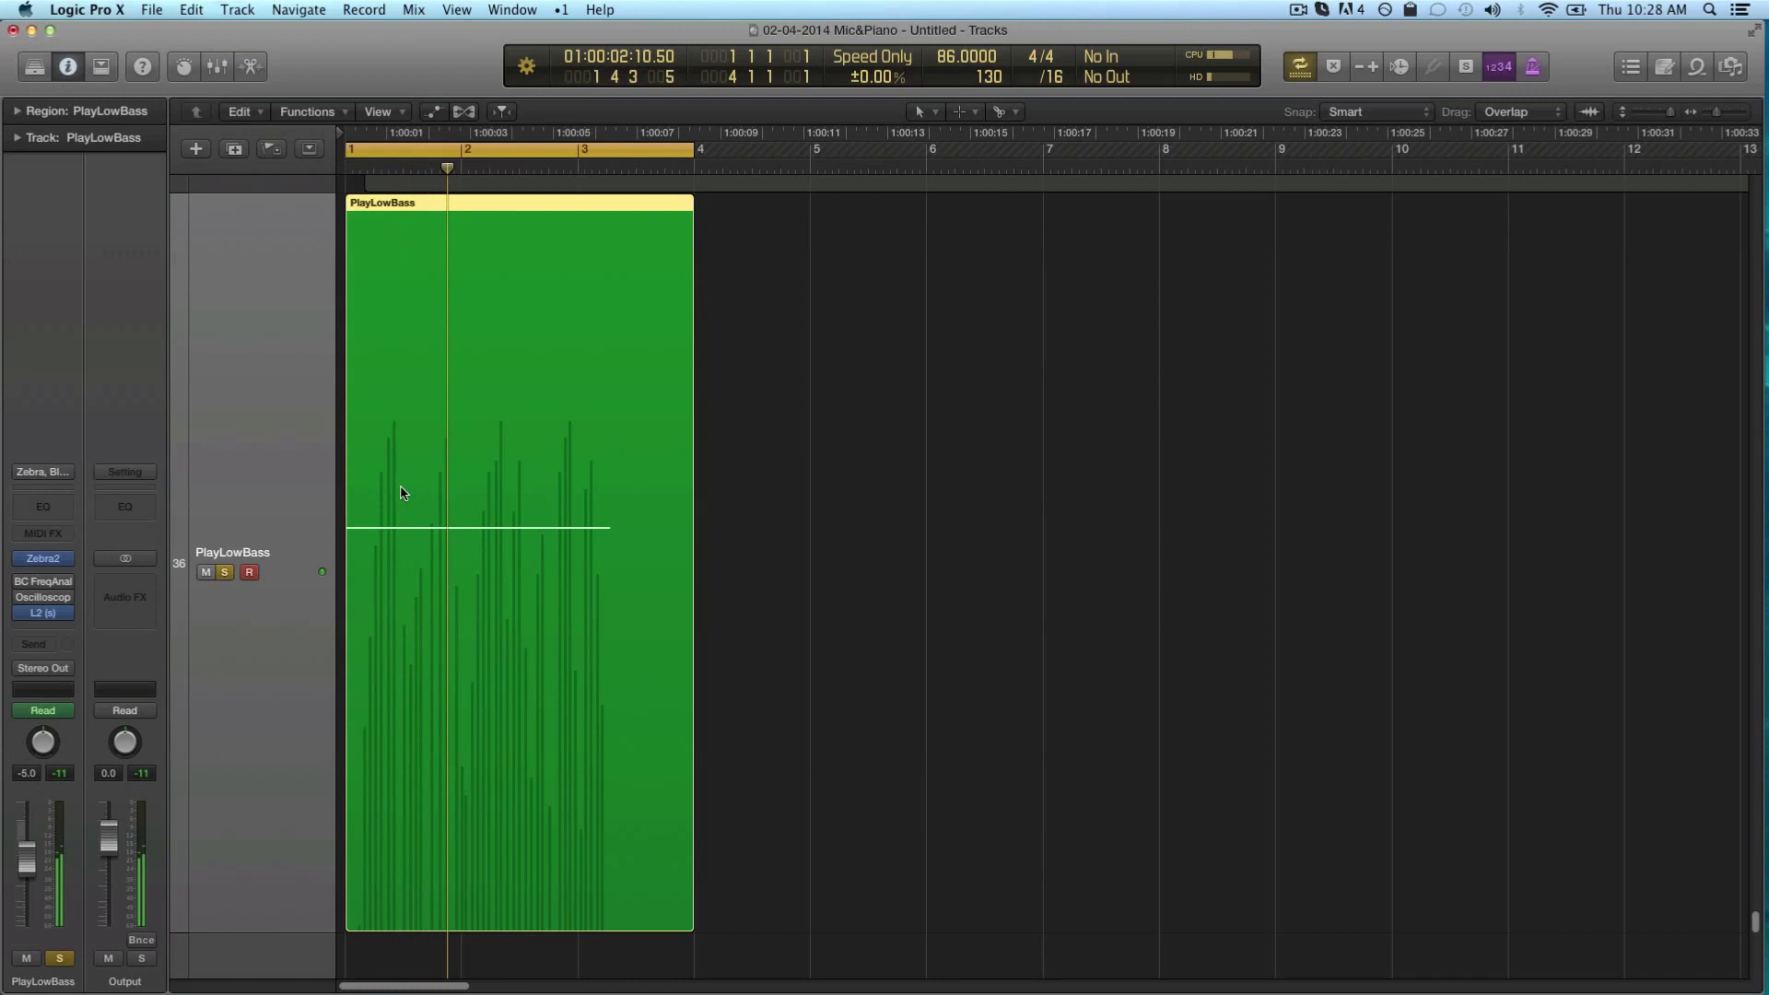
# Display the recorded aftertouch data of the PlayLowBass region as an editable C-Press curve
pyautogui.press('super+f')
pyautogui.press('a')
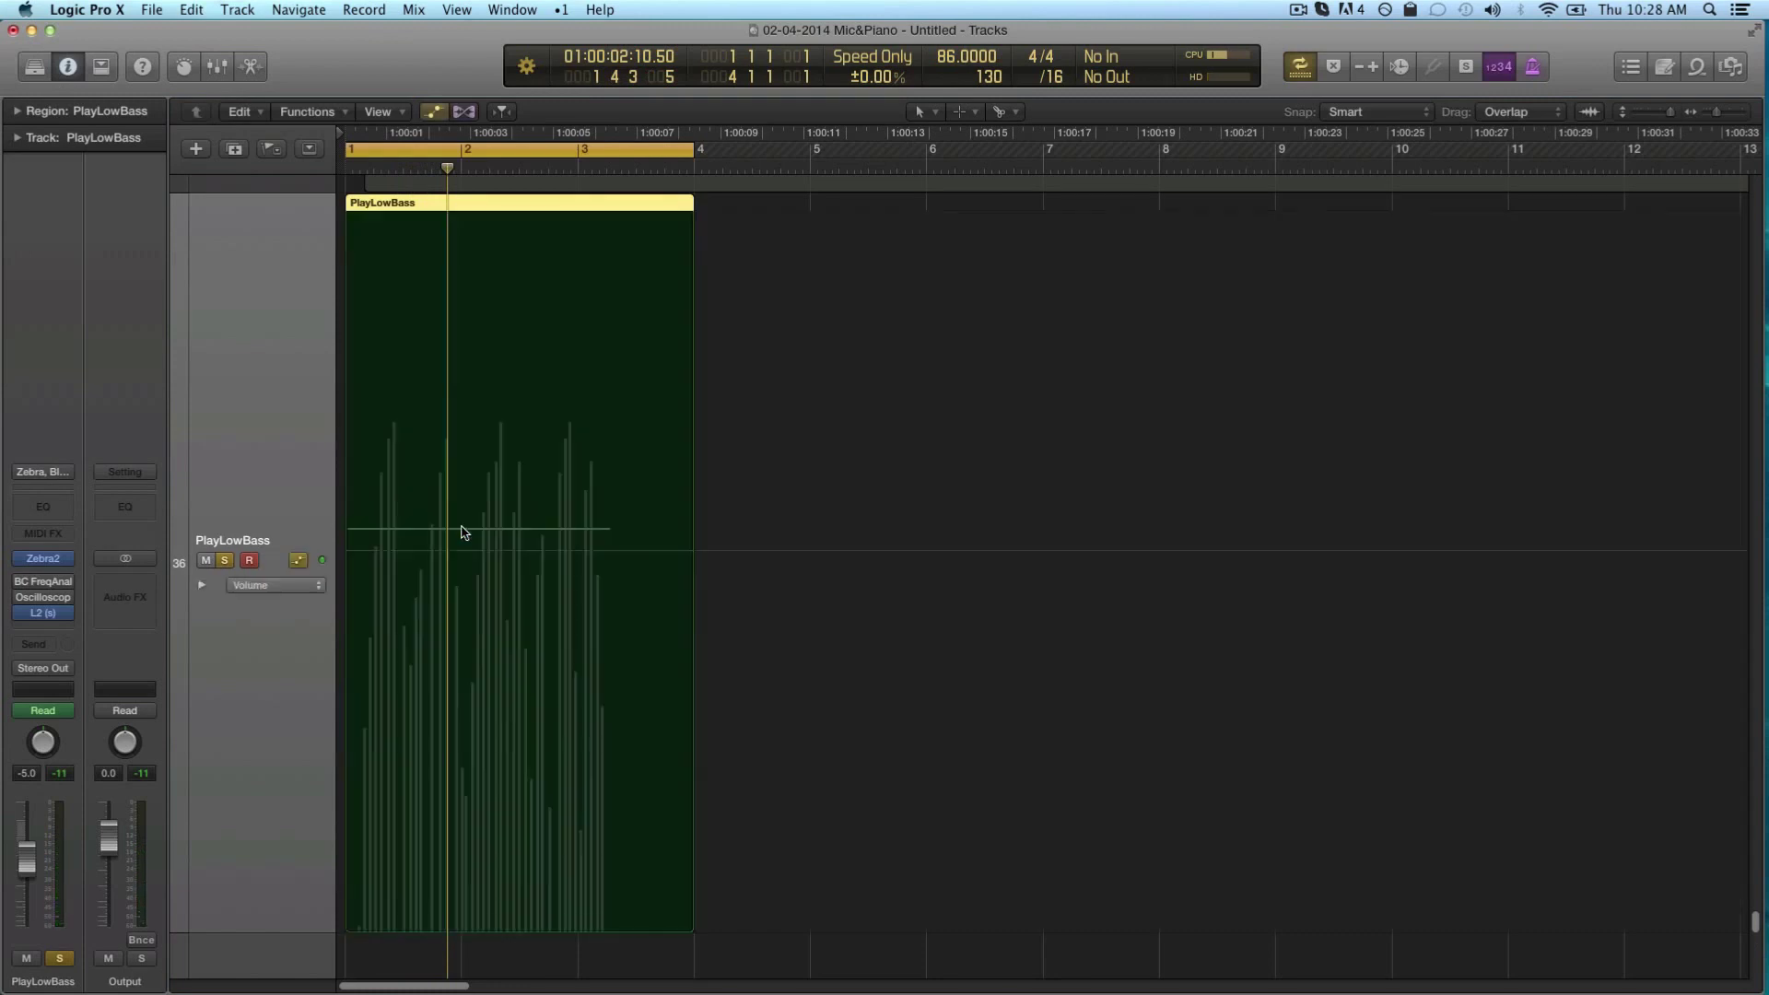
pyautogui.press('a')
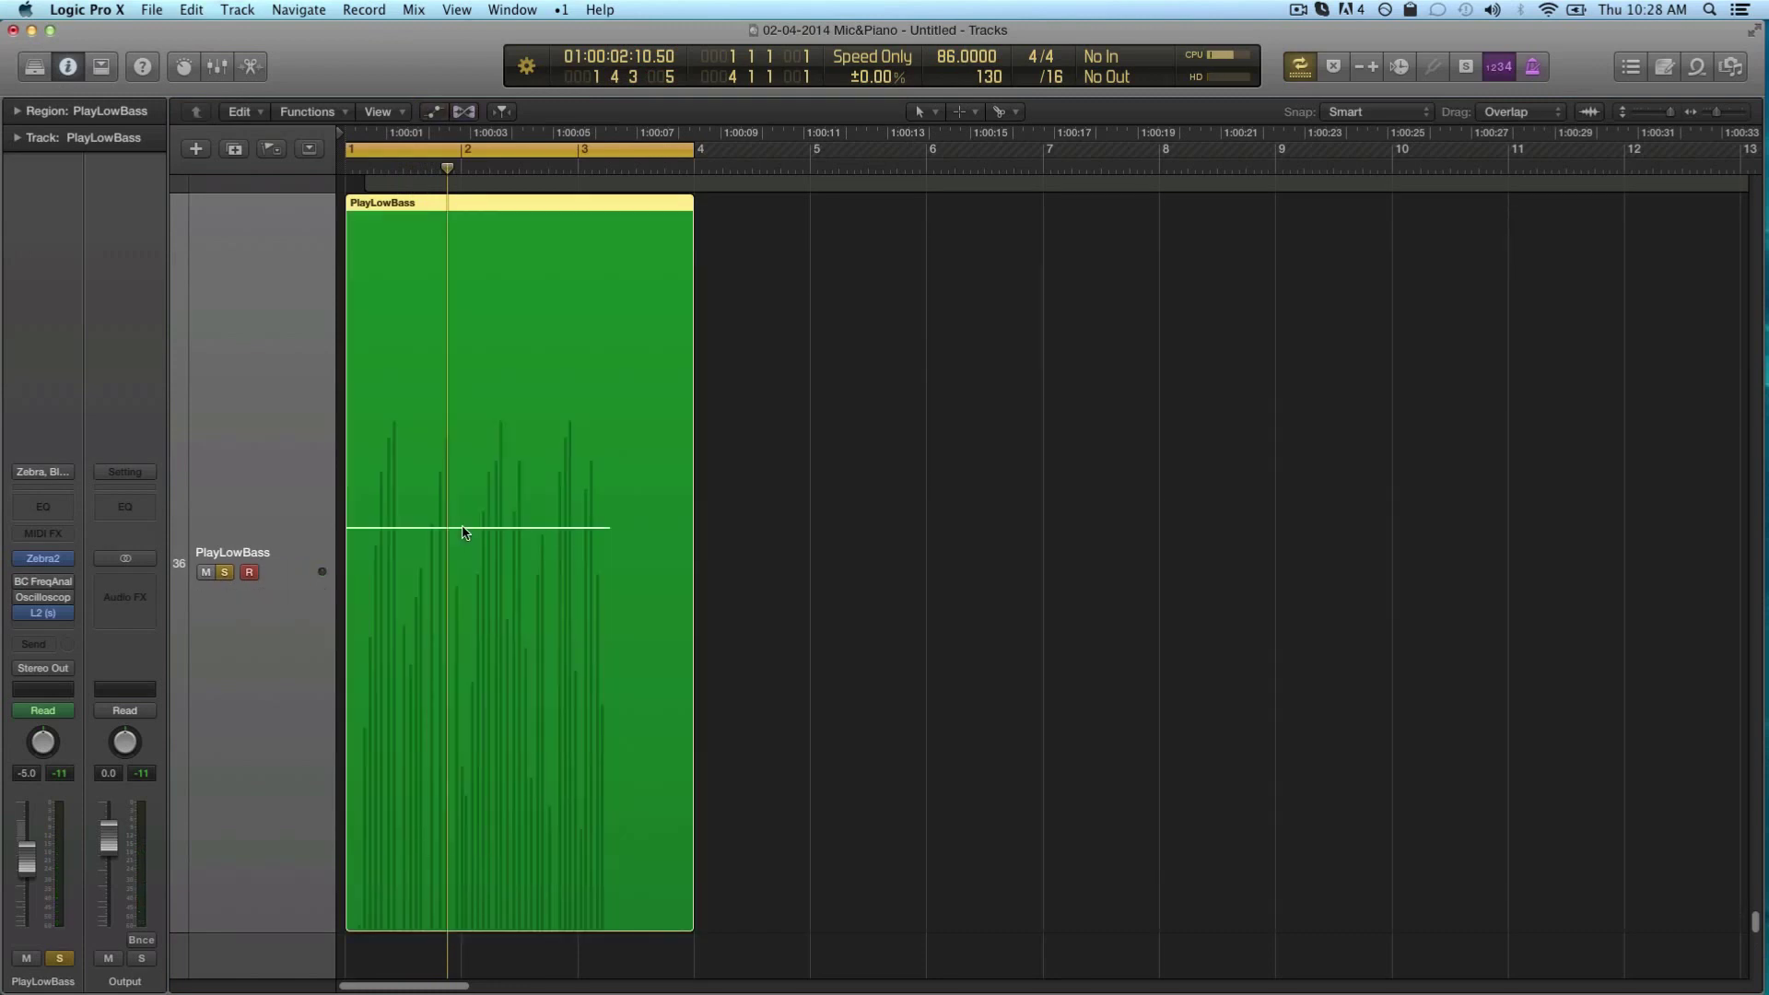
pyautogui.press('a')
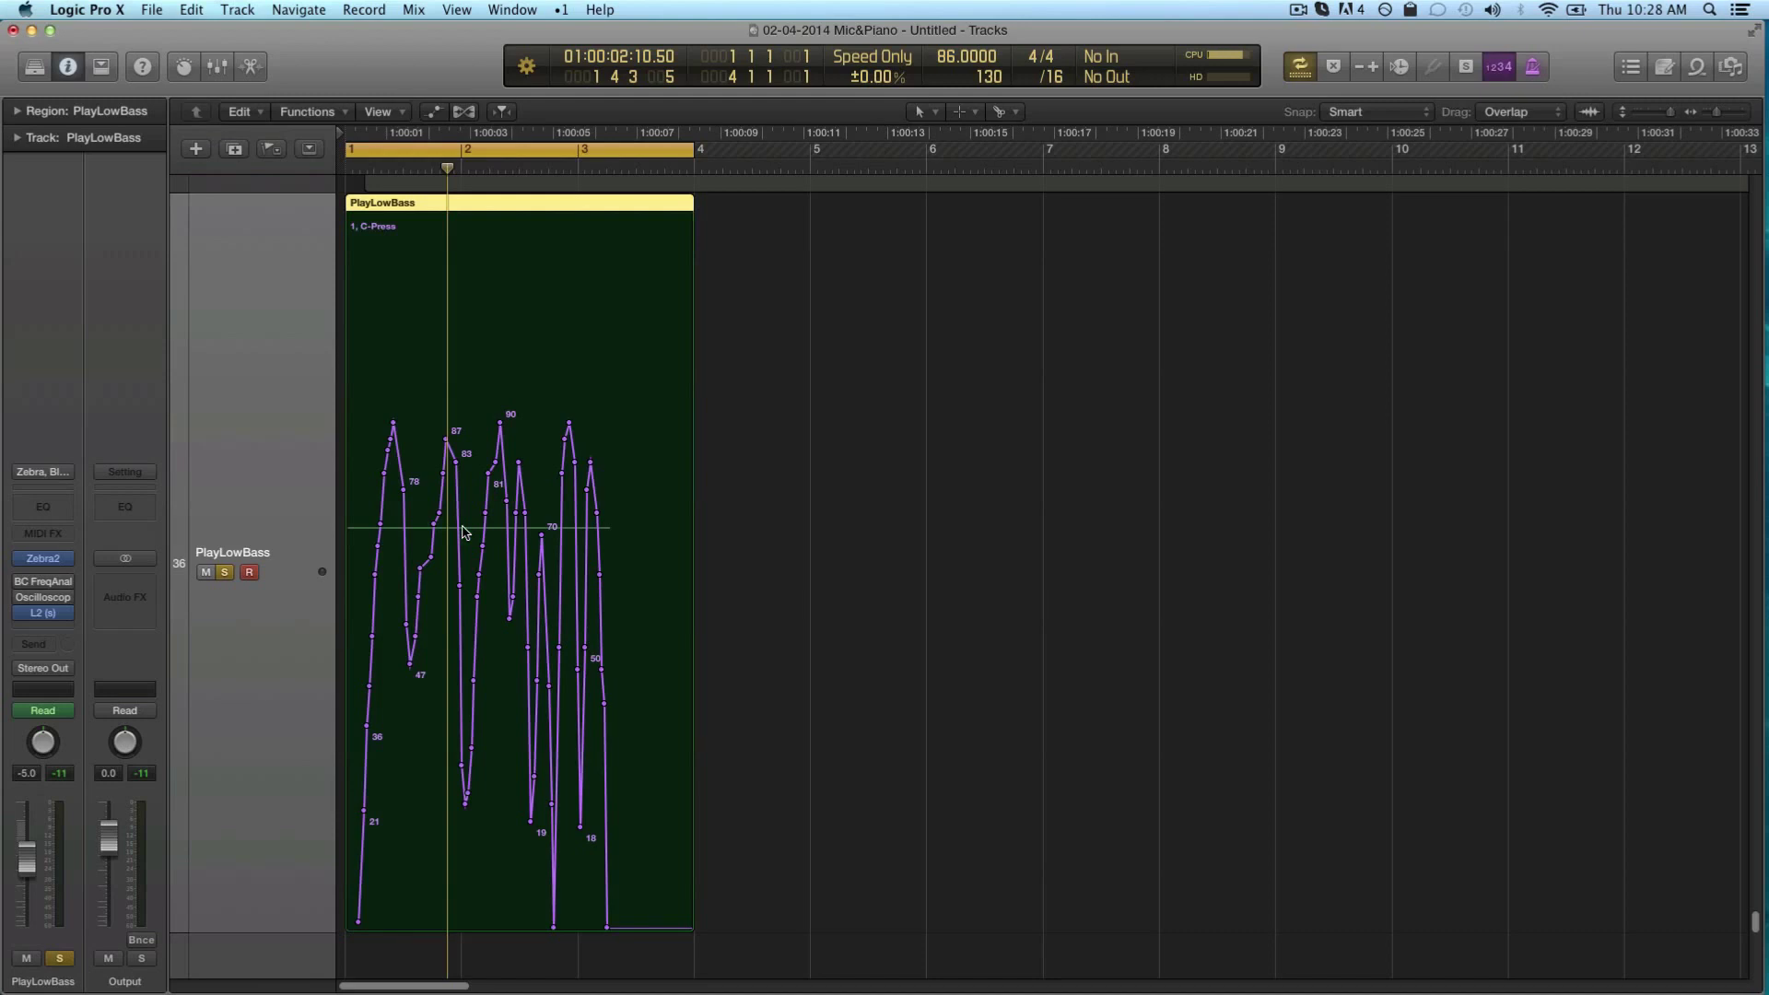
pyautogui.press('super+Up')
pyautogui.press('super+Up')
pyautogui.press('super+Up')
pyautogui.press('super+Up')
pyautogui.press('super+Right')
pyautogui.press('super+Right')
pyautogui.press('super+Right')
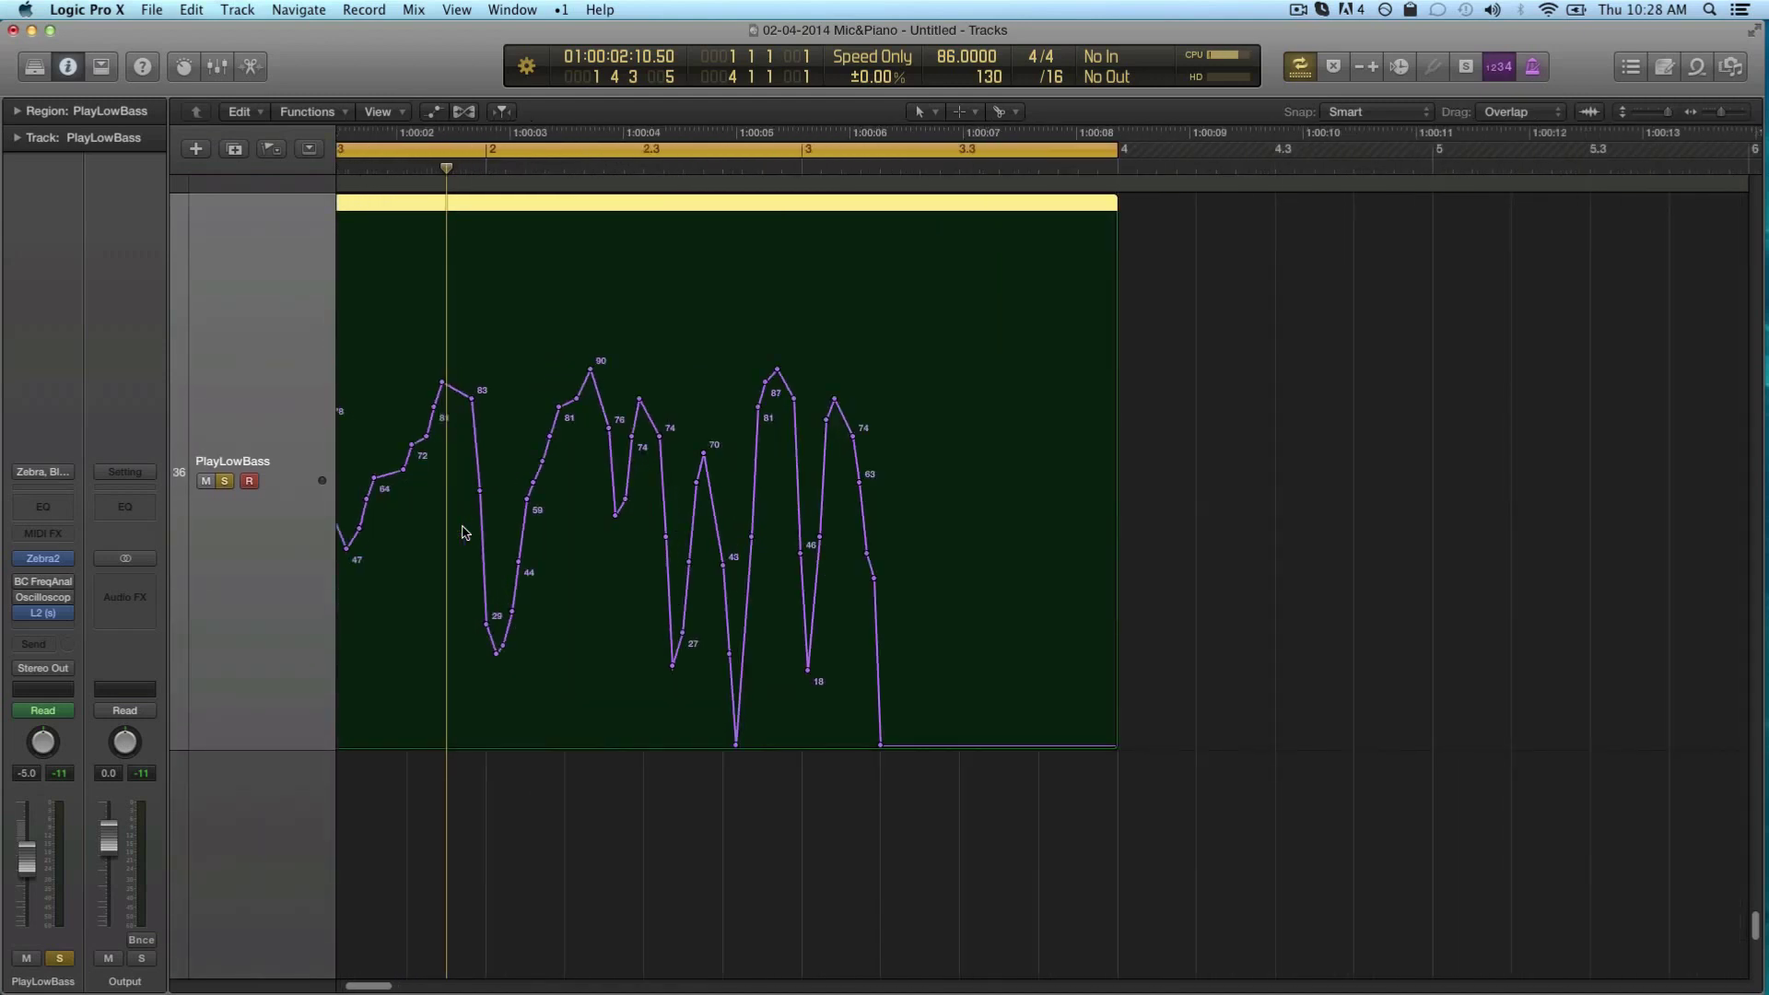
pyautogui.hscroll(-3, 349, 217)
pyautogui.hscroll(-2, 349, 218)
pyautogui.press('t')
pyautogui.press('Escape')
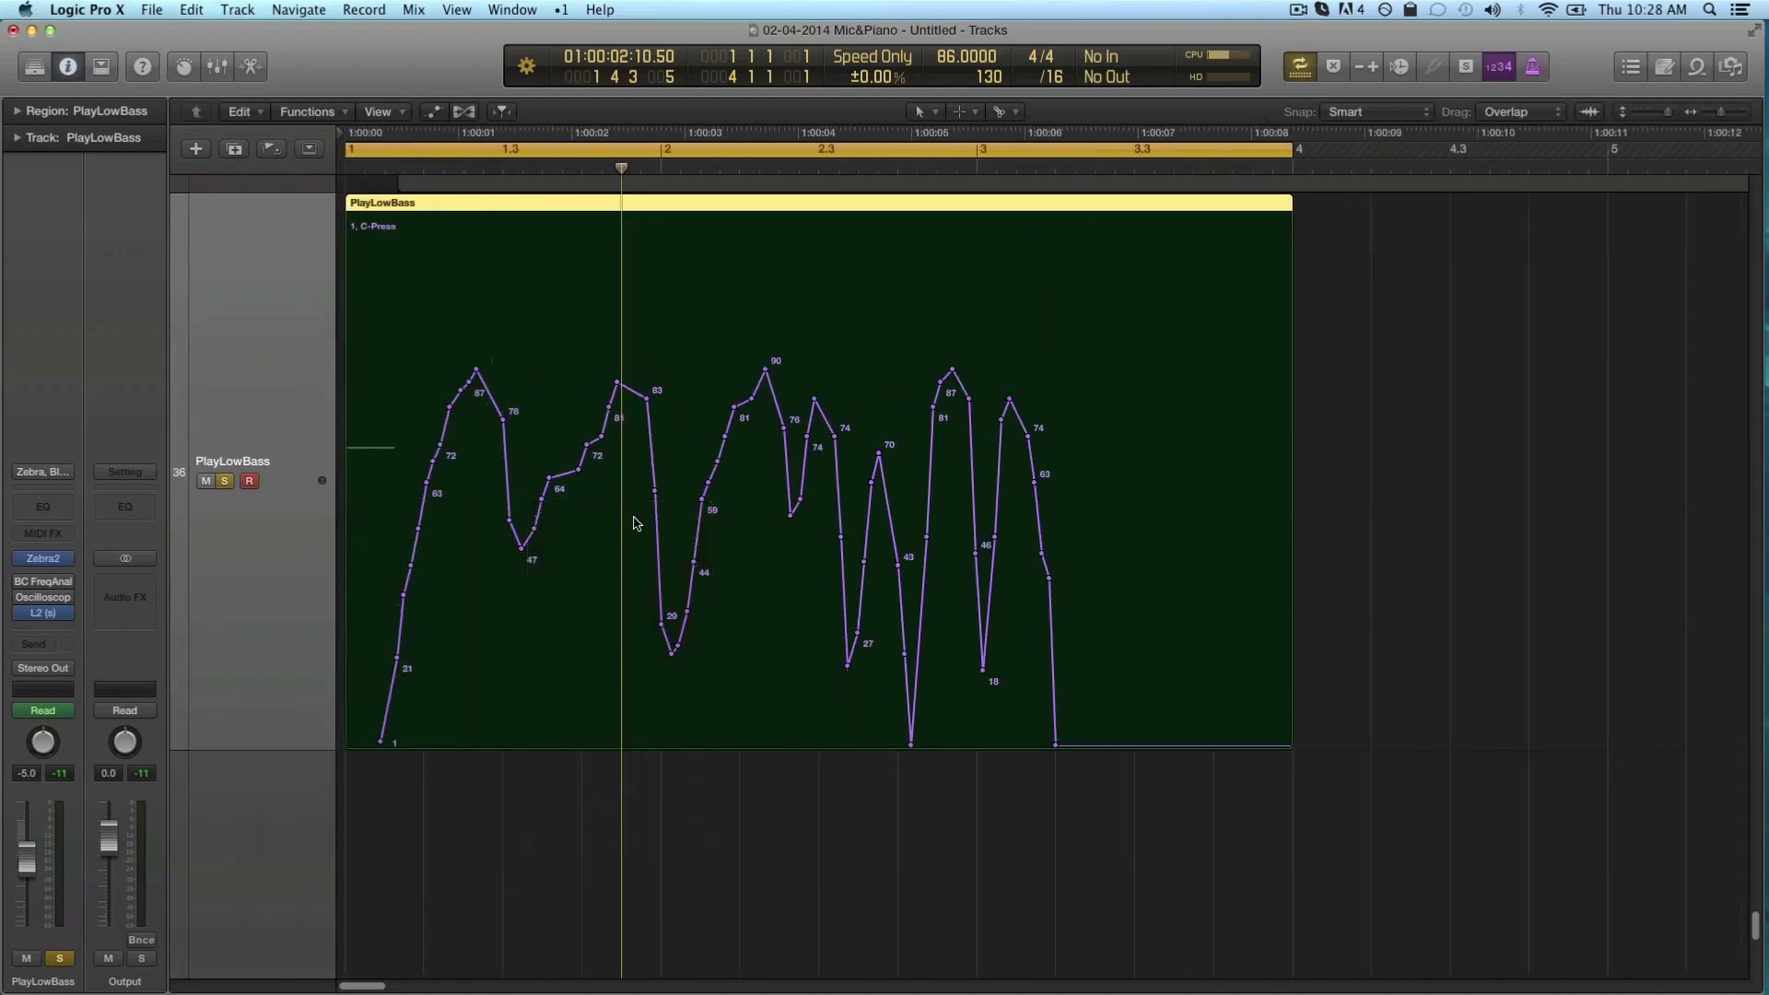
# Delete most of the recorded aftertouch points, add one at 12 near the start, and raise the curve's end point to 87 while playing
pyautogui.moveTo(1012, 405); pyautogui.dragTo(175, 829)
pyautogui.press('space')
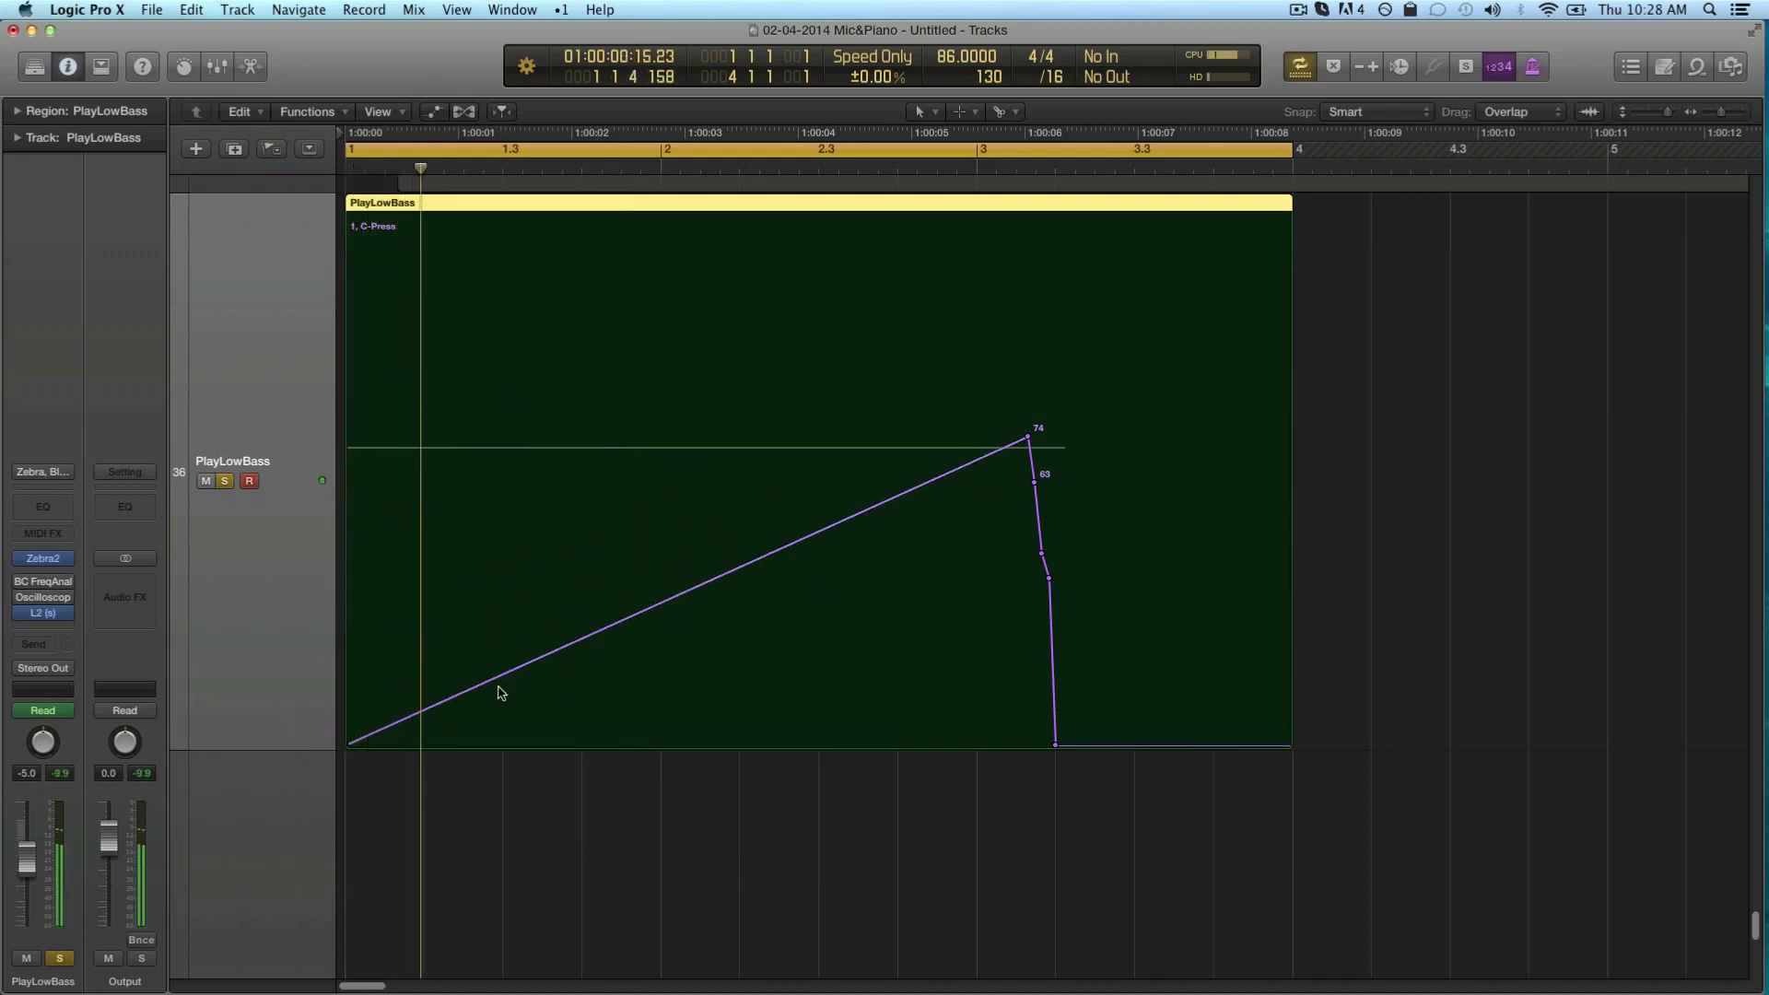
pyautogui.click(450, 692)
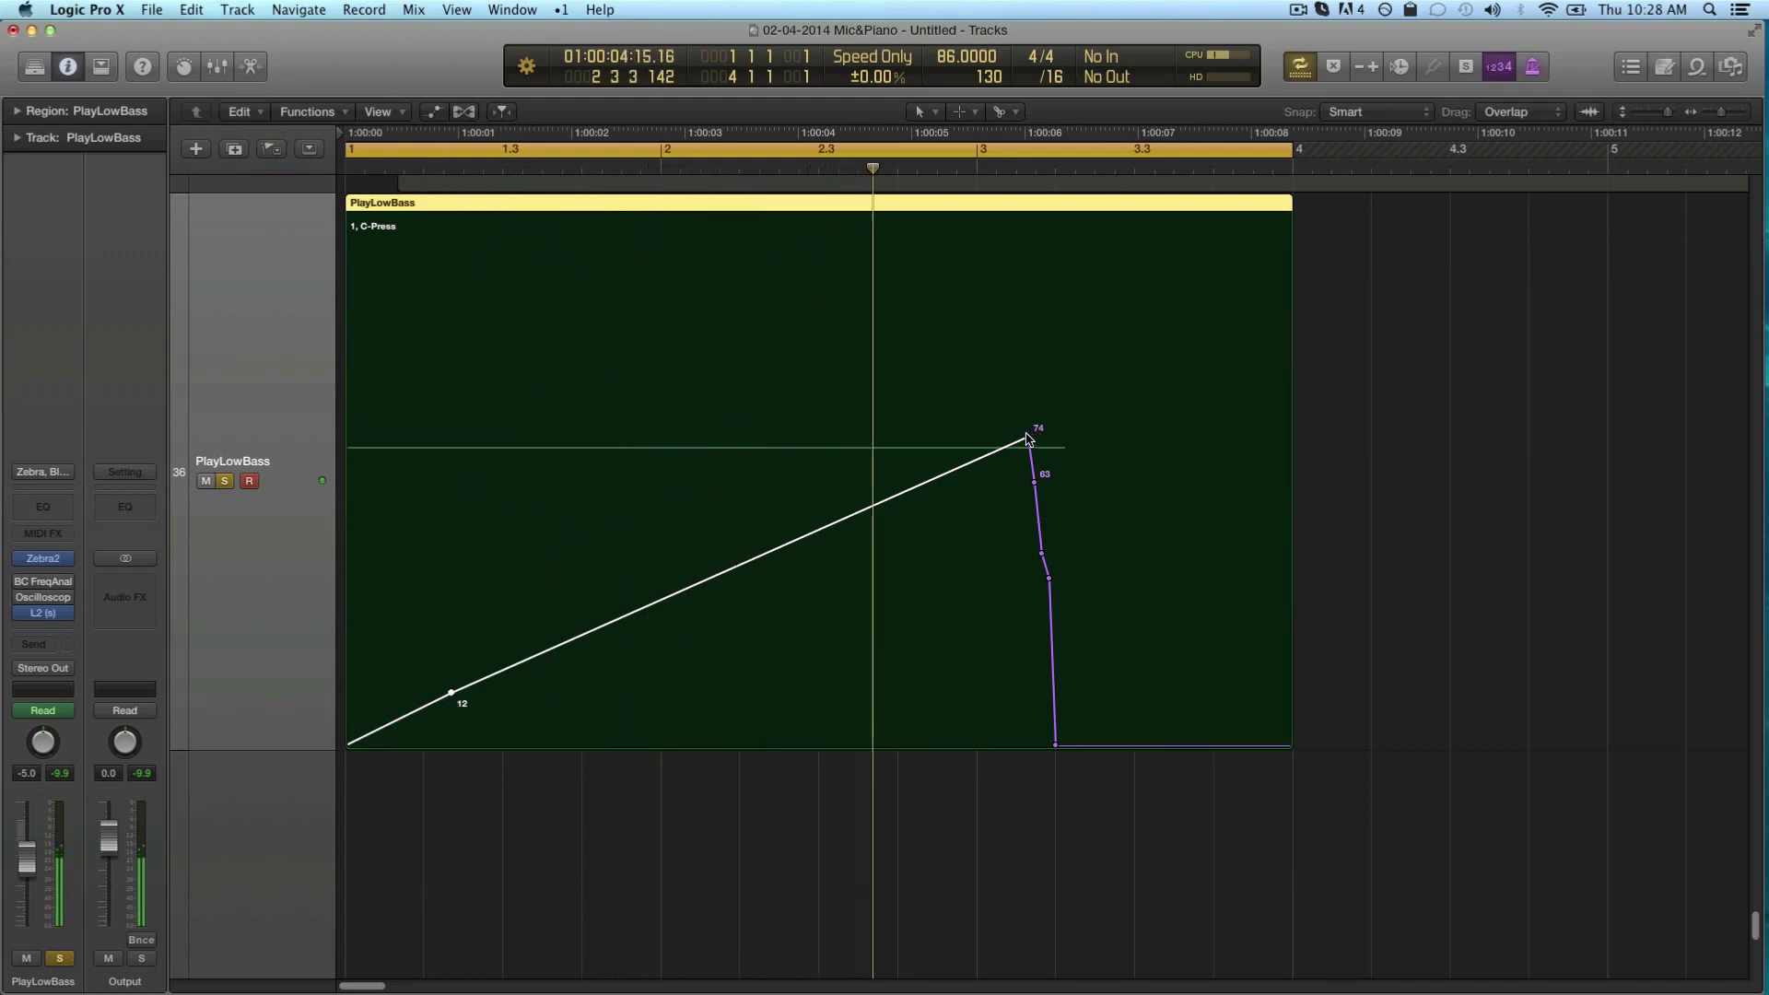
pyautogui.moveTo(1029, 441); pyautogui.dragTo(1095, 398)
pyautogui.press('space')
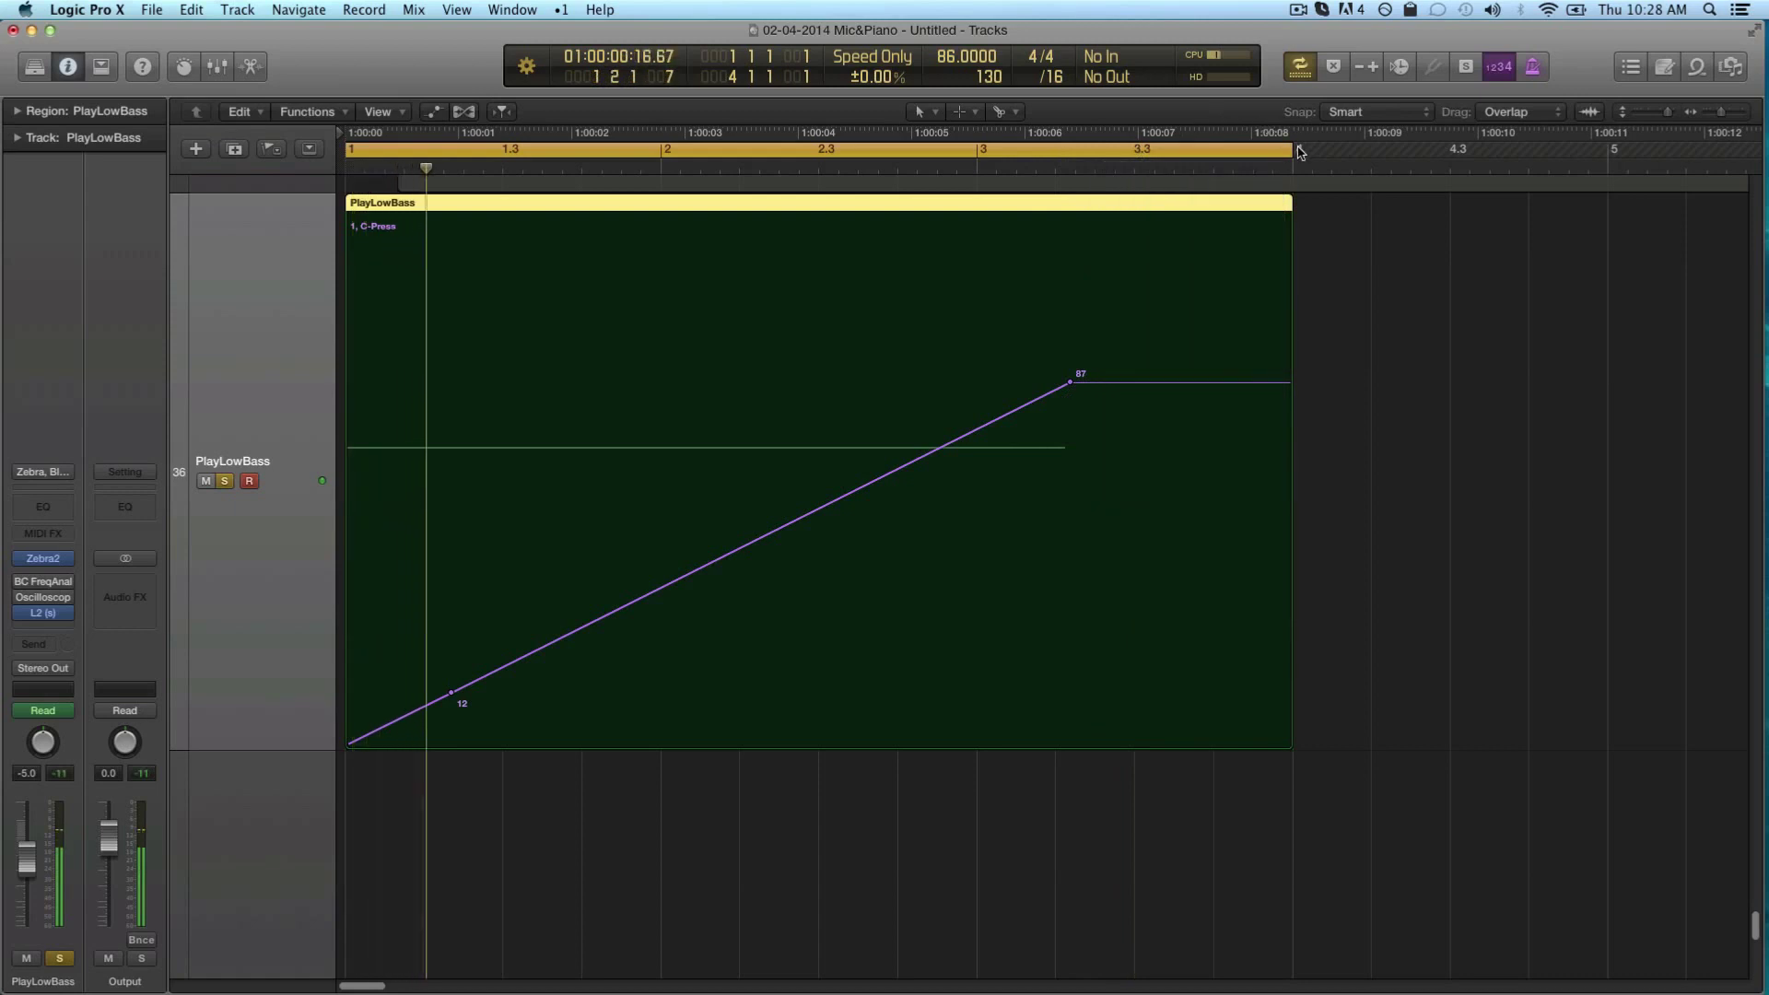
# Shorten the cycle range to end at bar 3 and move the last aftertouch point to 101 at bar 3
pyautogui.moveTo(1292, 153); pyautogui.dragTo(976, 249)
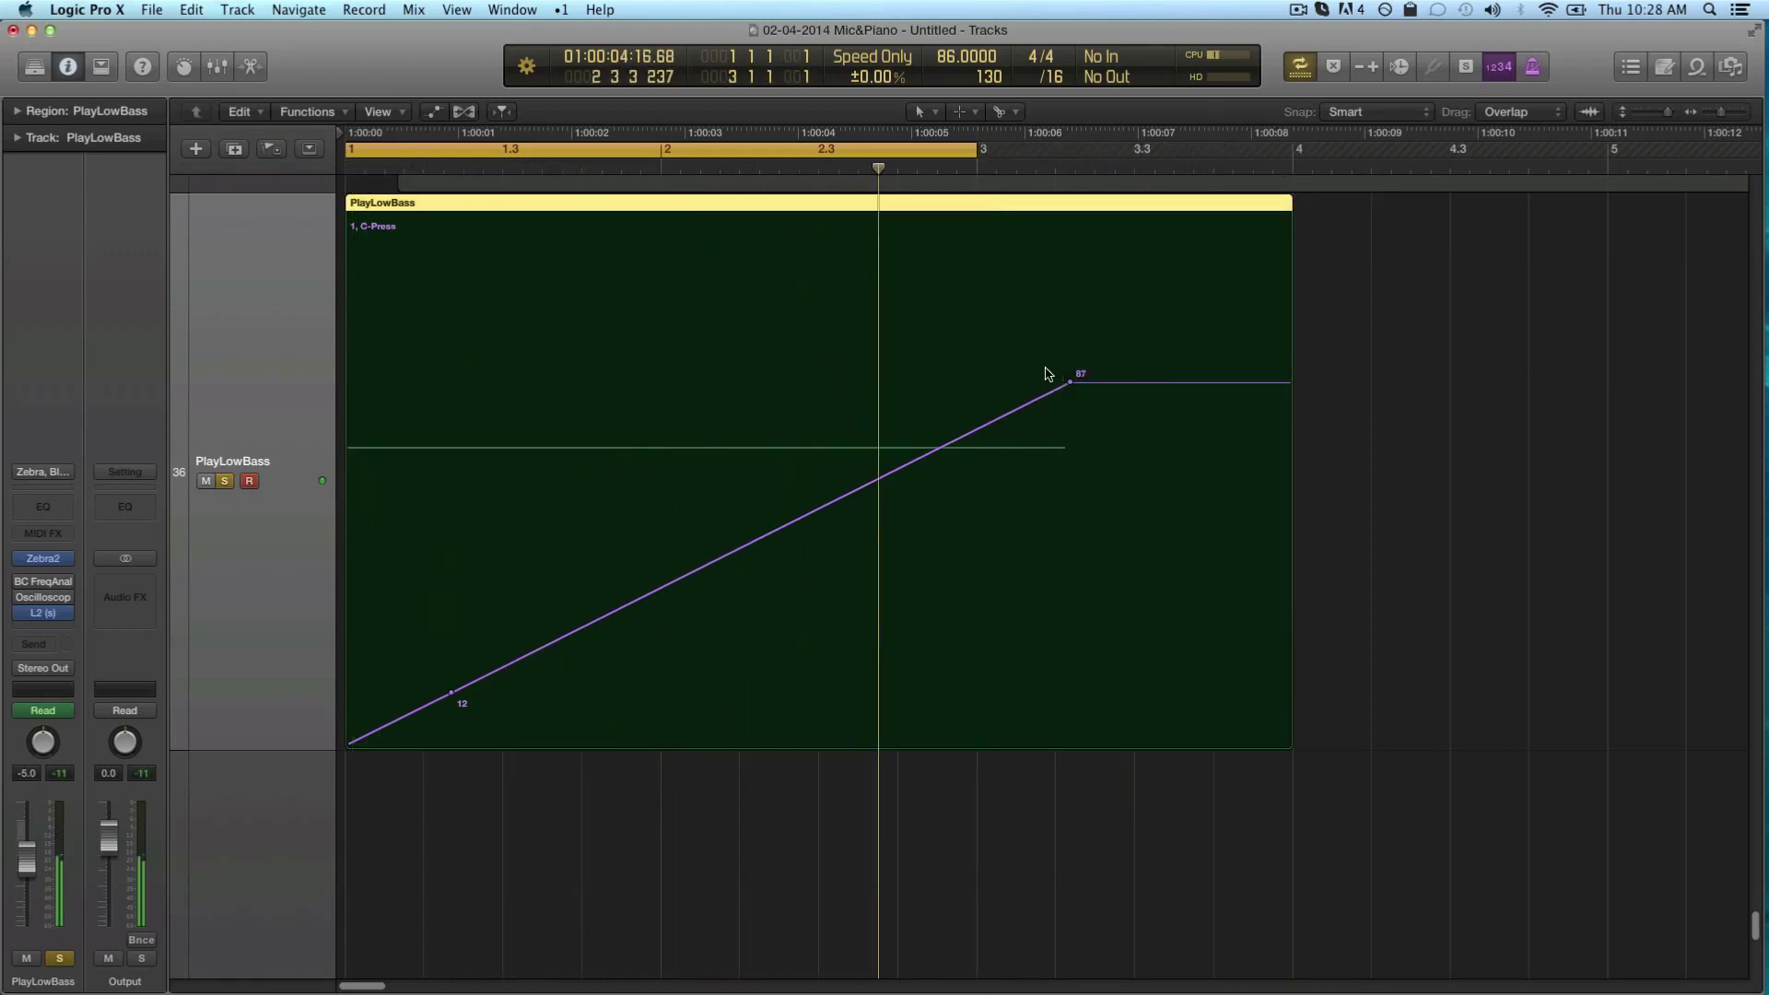
pyautogui.moveTo(1068, 384); pyautogui.dragTo(974, 323)
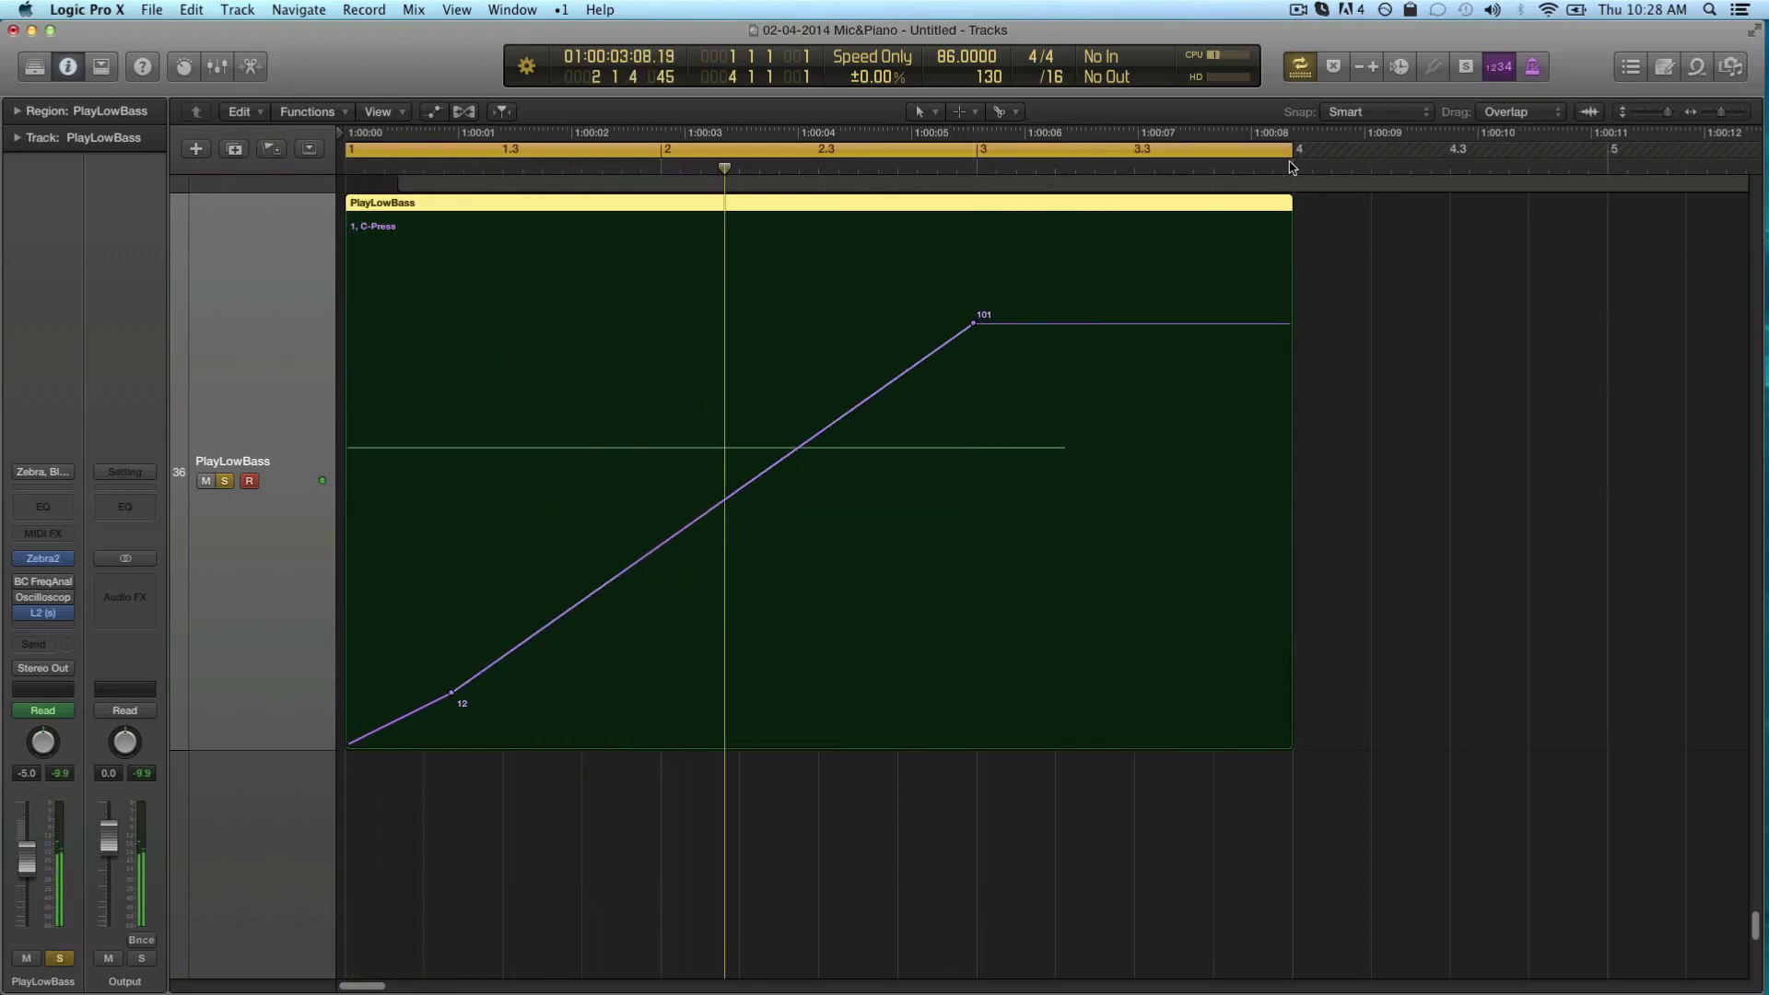
pyautogui.moveTo(1288, 150); pyautogui.dragTo(975, 285)
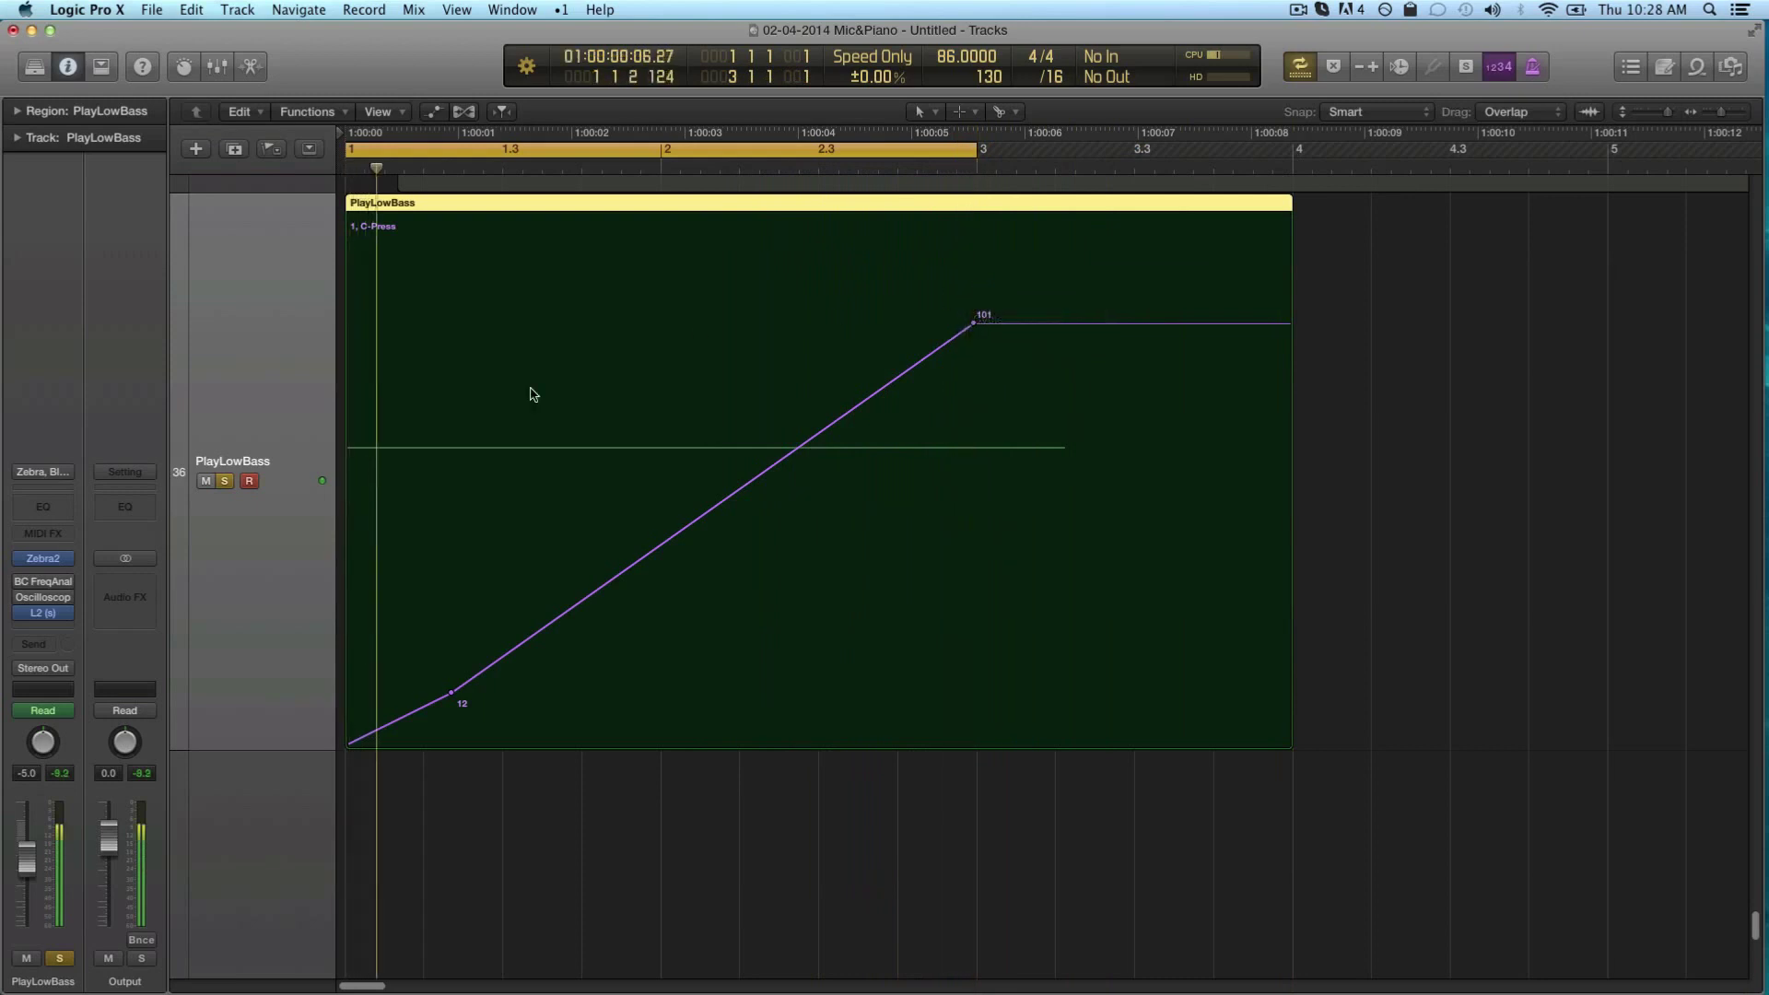
# Open the Zebra2 synth window and raise Envelope1's Sustain to a high level and its Decay to maximum
pyautogui.click(42, 559)
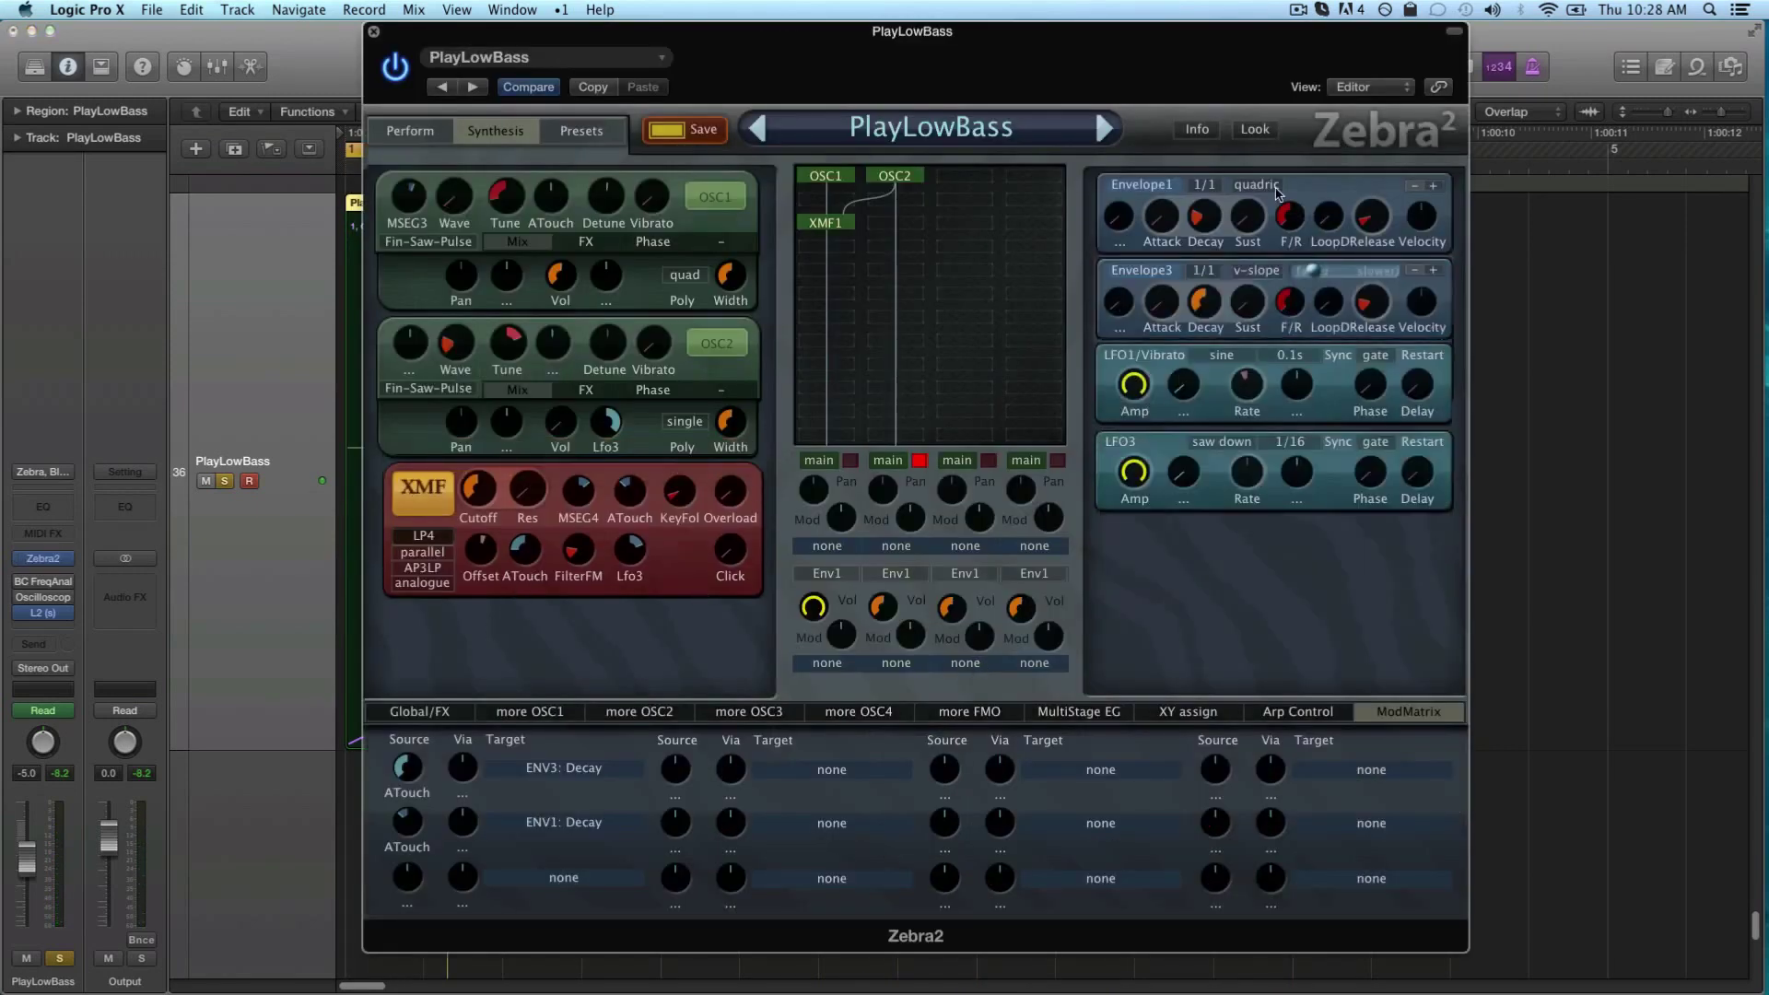
pyautogui.click(1203, 211)
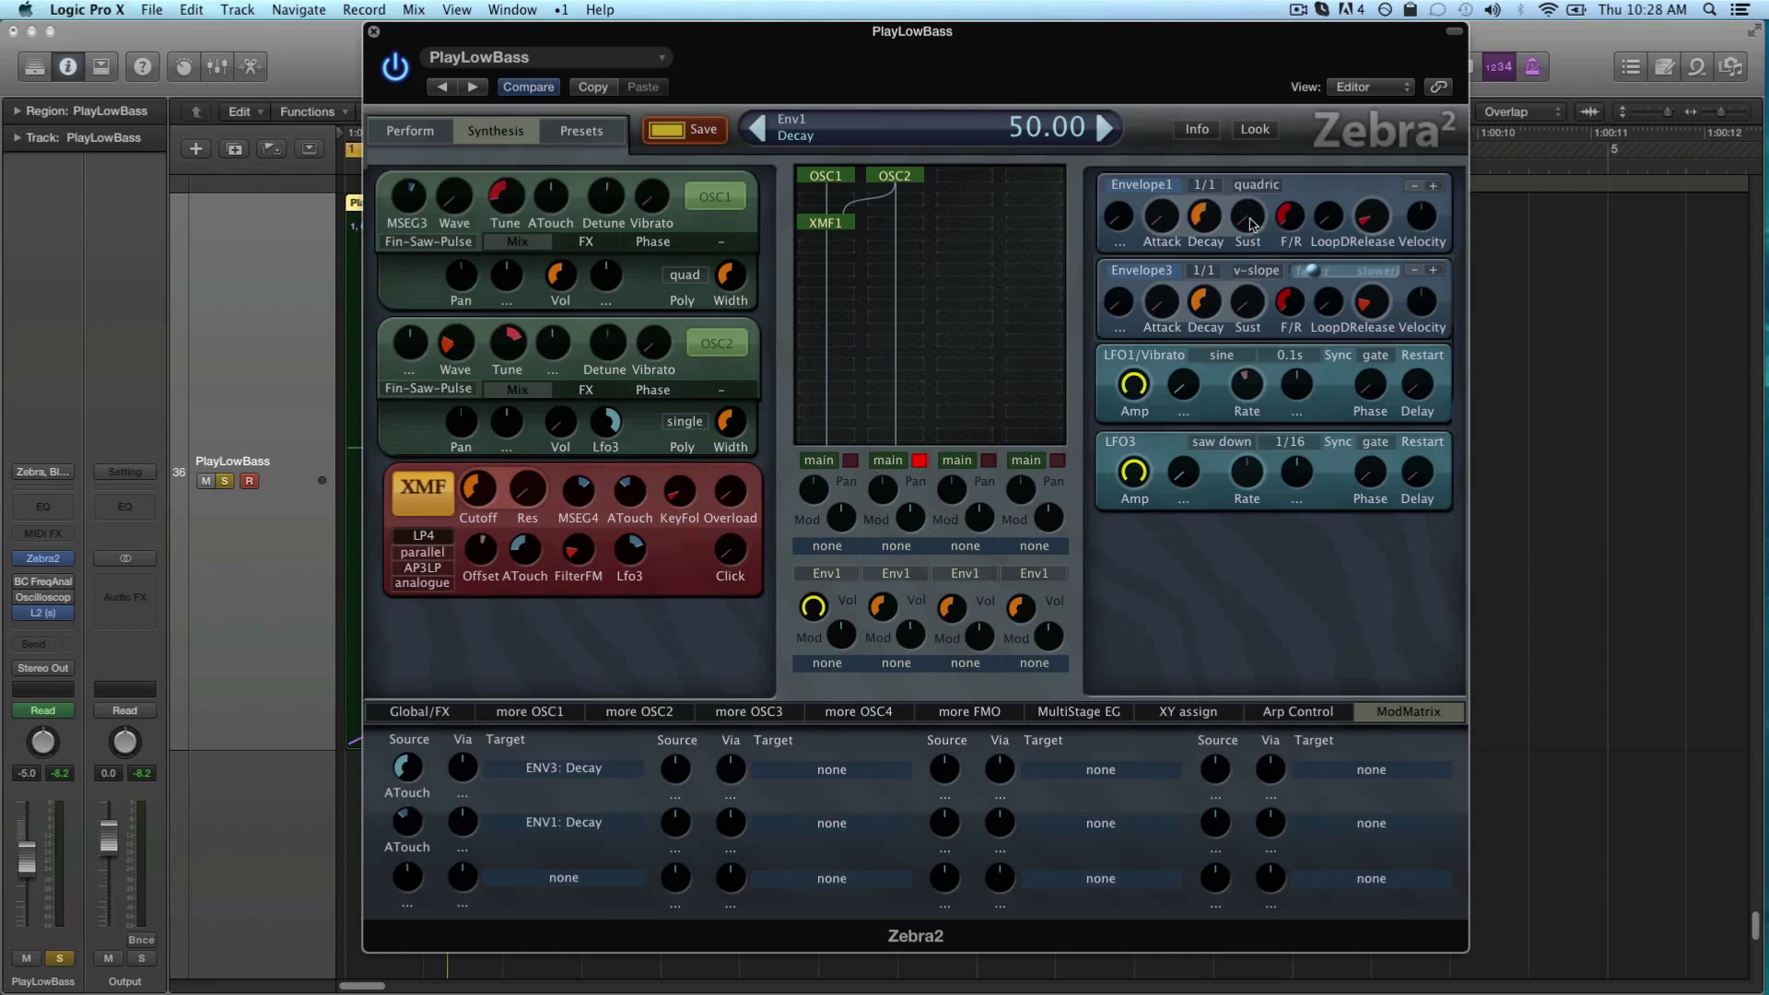
pyautogui.moveTo(1251, 224); pyautogui.dragTo(1315, 263)
pyautogui.moveTo(1210, 230); pyautogui.dragTo(1281, 38)
# Reset the ATouch modulation depths for ENV1: Decay and ENV3: Decay to zero and close the synth window
pyautogui.click(410, 830)
pyautogui.click(412, 770)
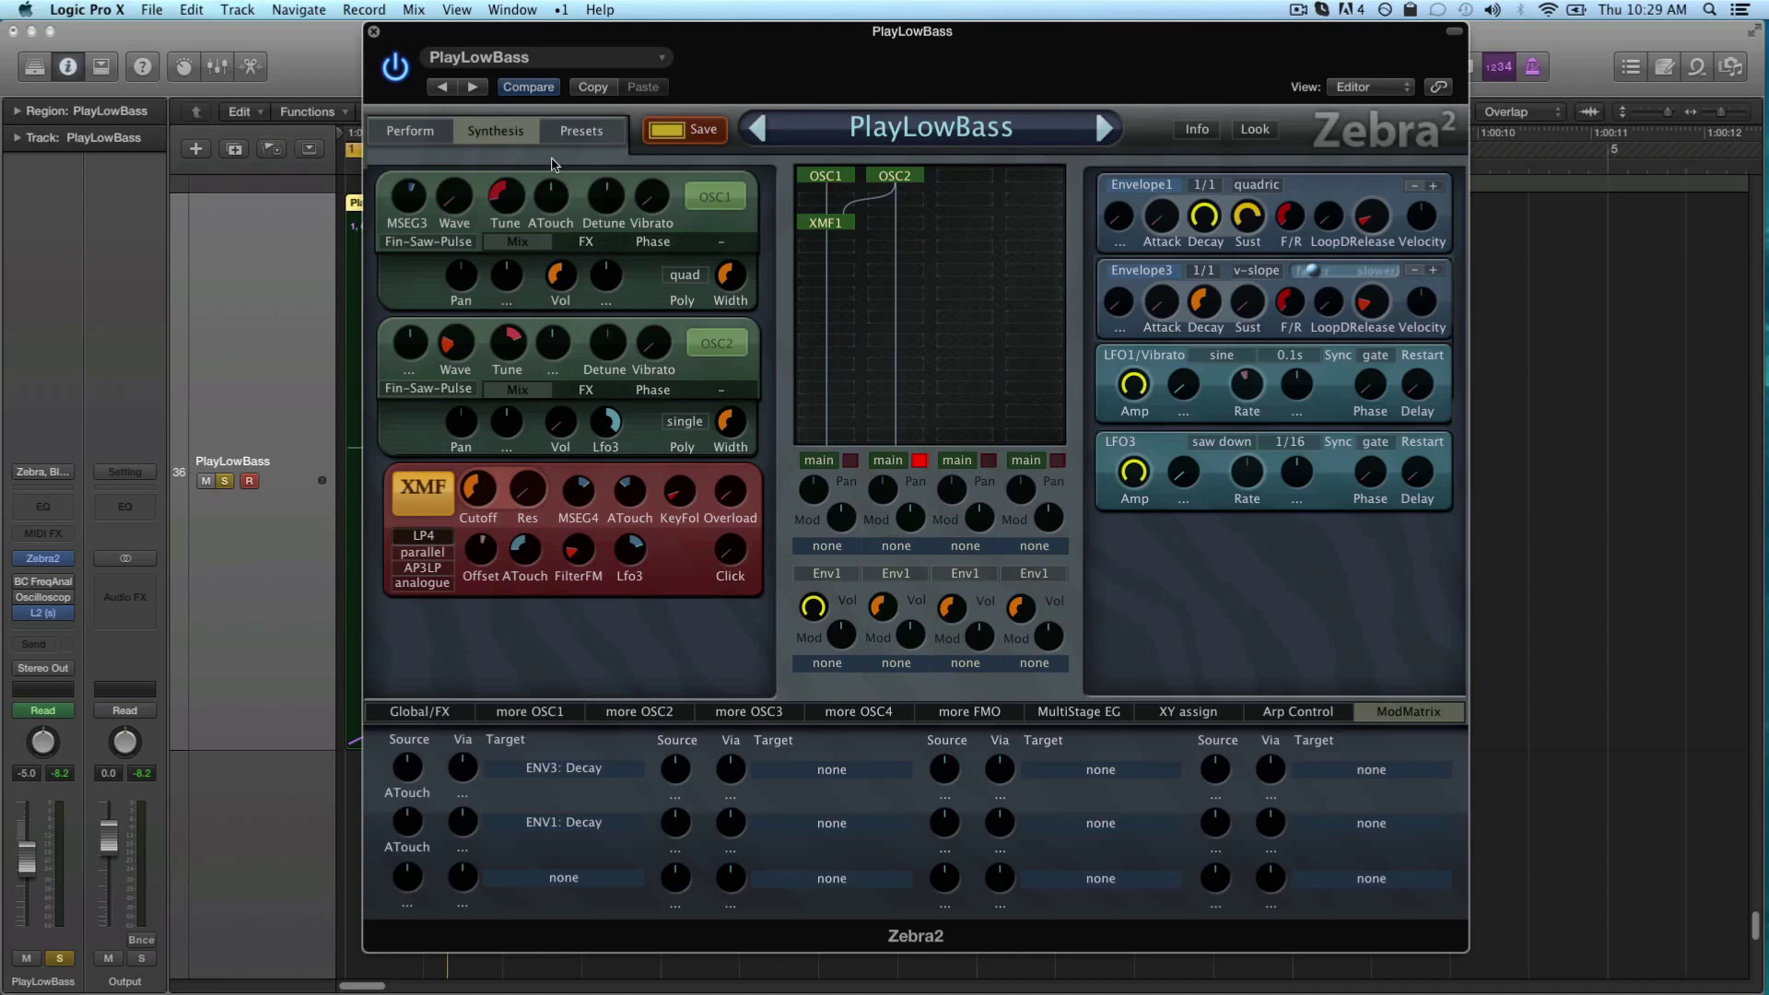
pyautogui.click(374, 32)
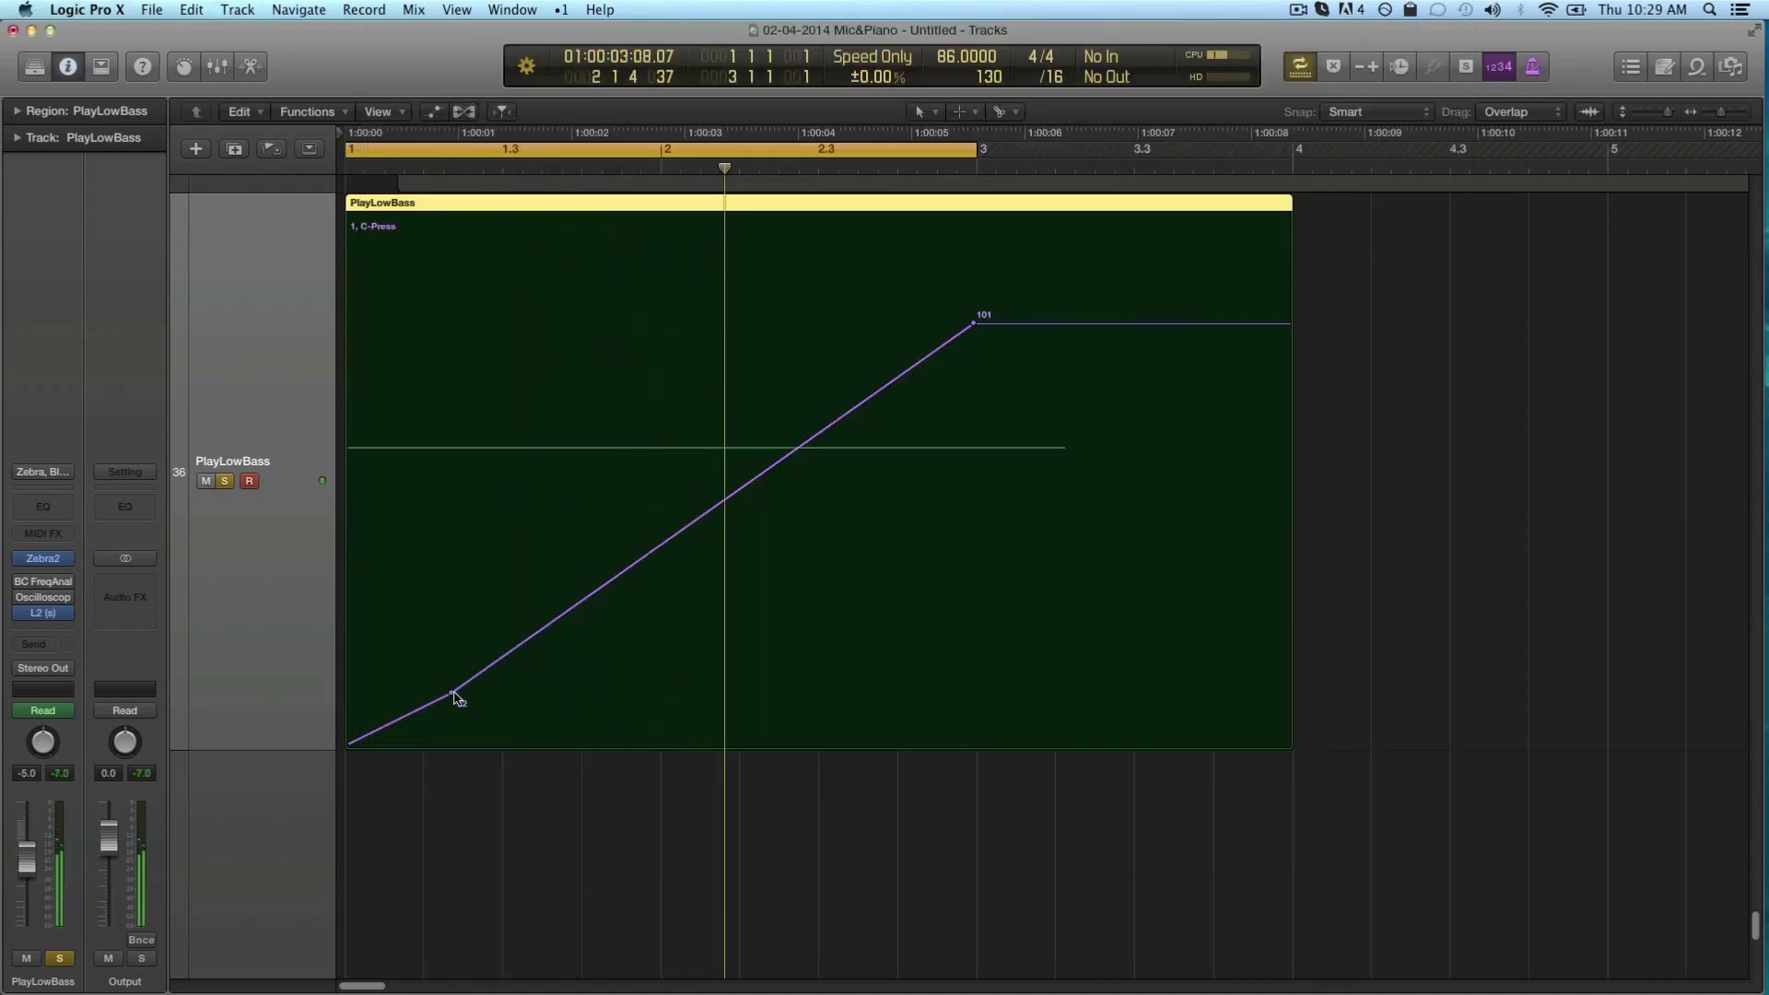
# Move the early aftertouch point up to 115 within the first beat and play the region cycled up to bar 3
pyautogui.moveTo(451, 693); pyautogui.dragTo(403, 264)
pyautogui.press('space')
pyautogui.press('space')
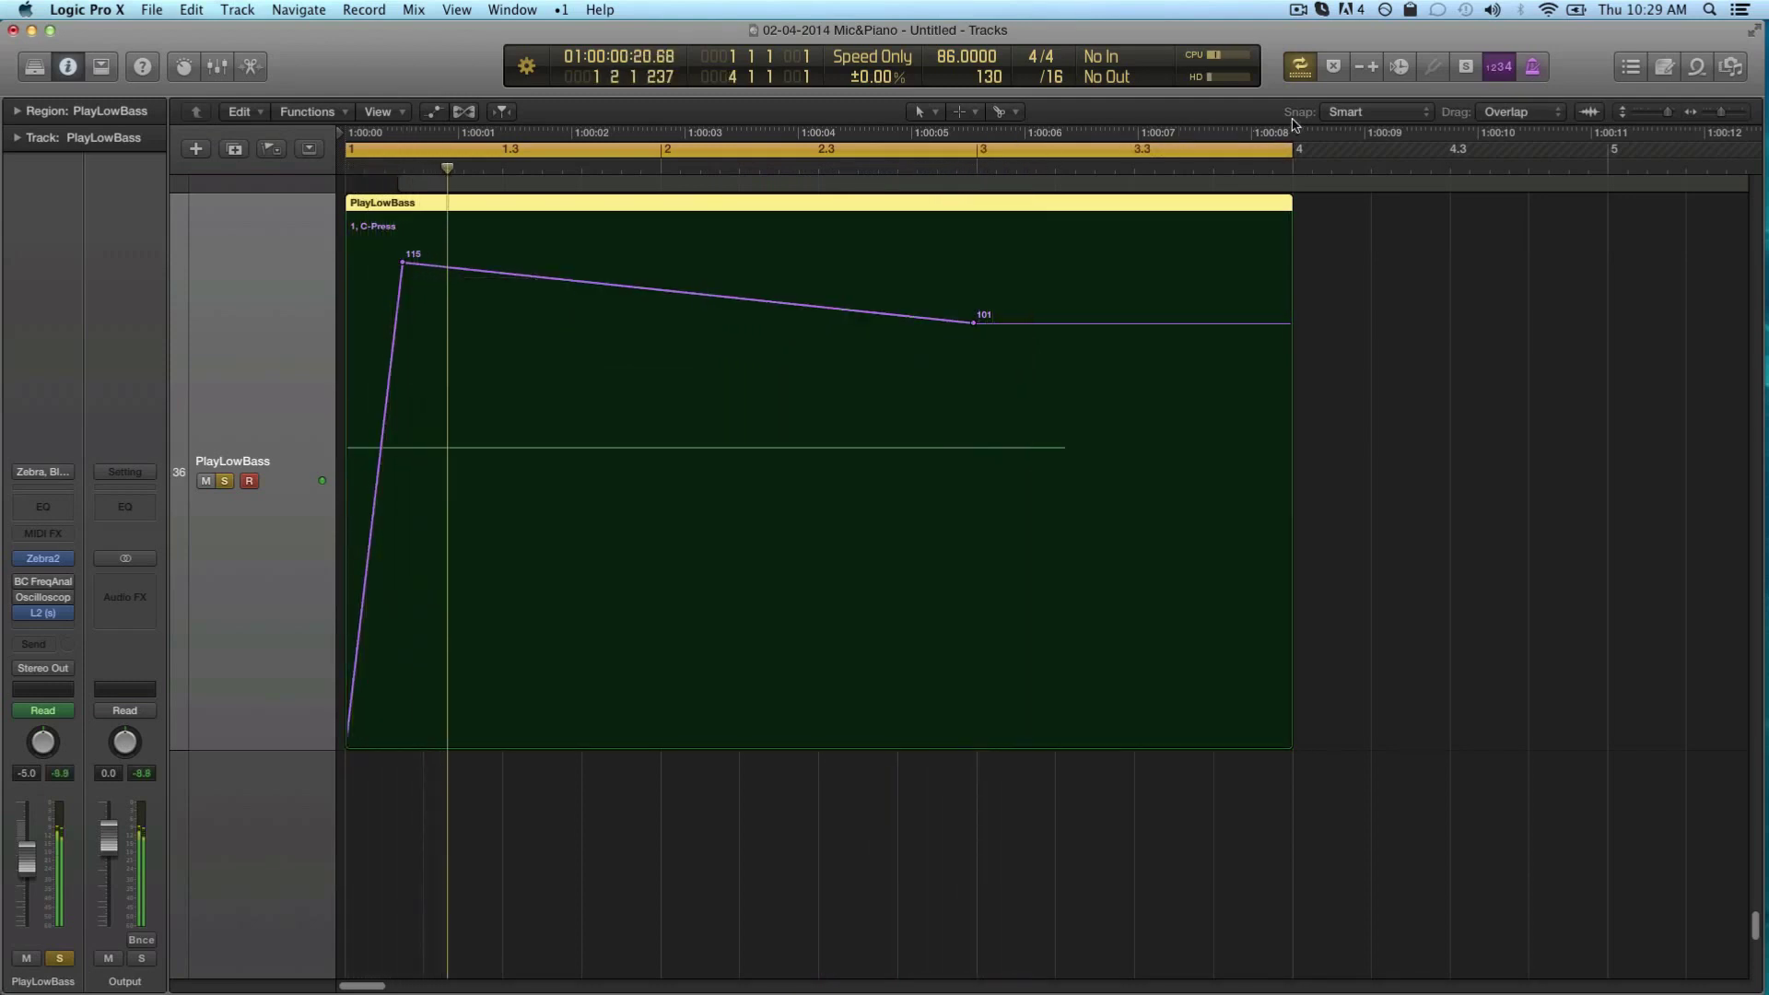
pyautogui.moveTo(1295, 122); pyautogui.dragTo(979, 243)
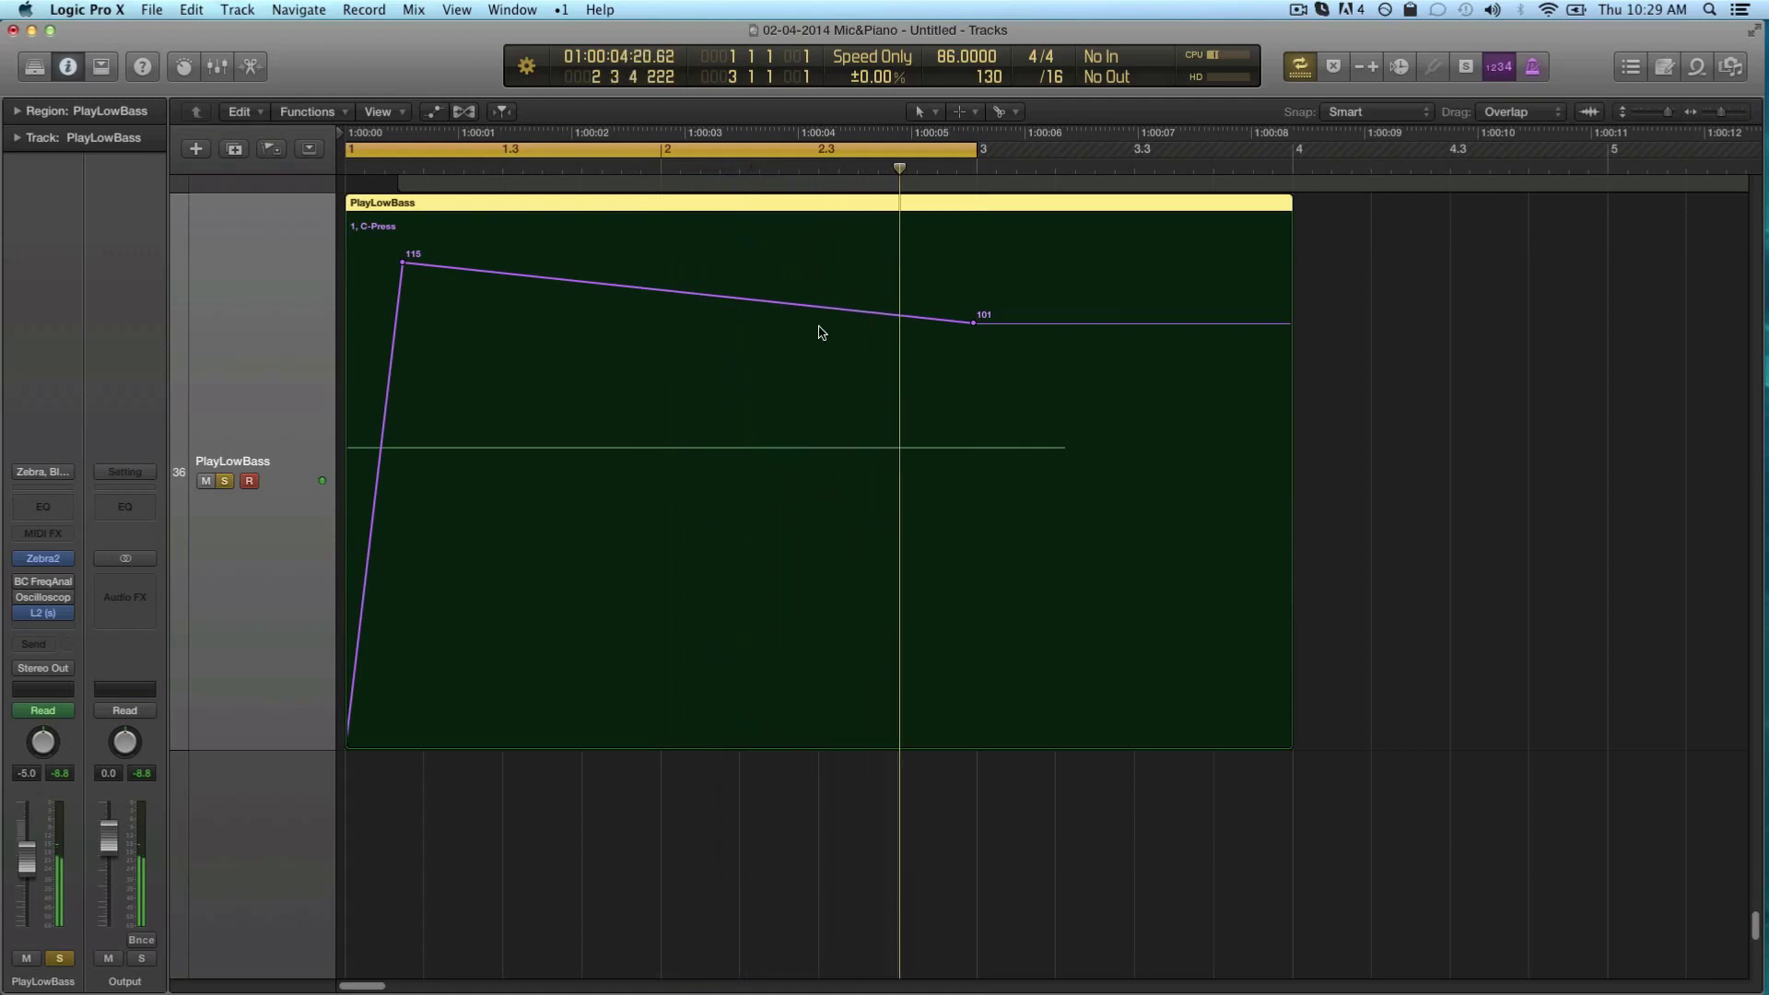
# Split the PlayLowBass region at bar 3, delete the part after it, and cycle the remaining two bars
pyautogui.press('super+z')
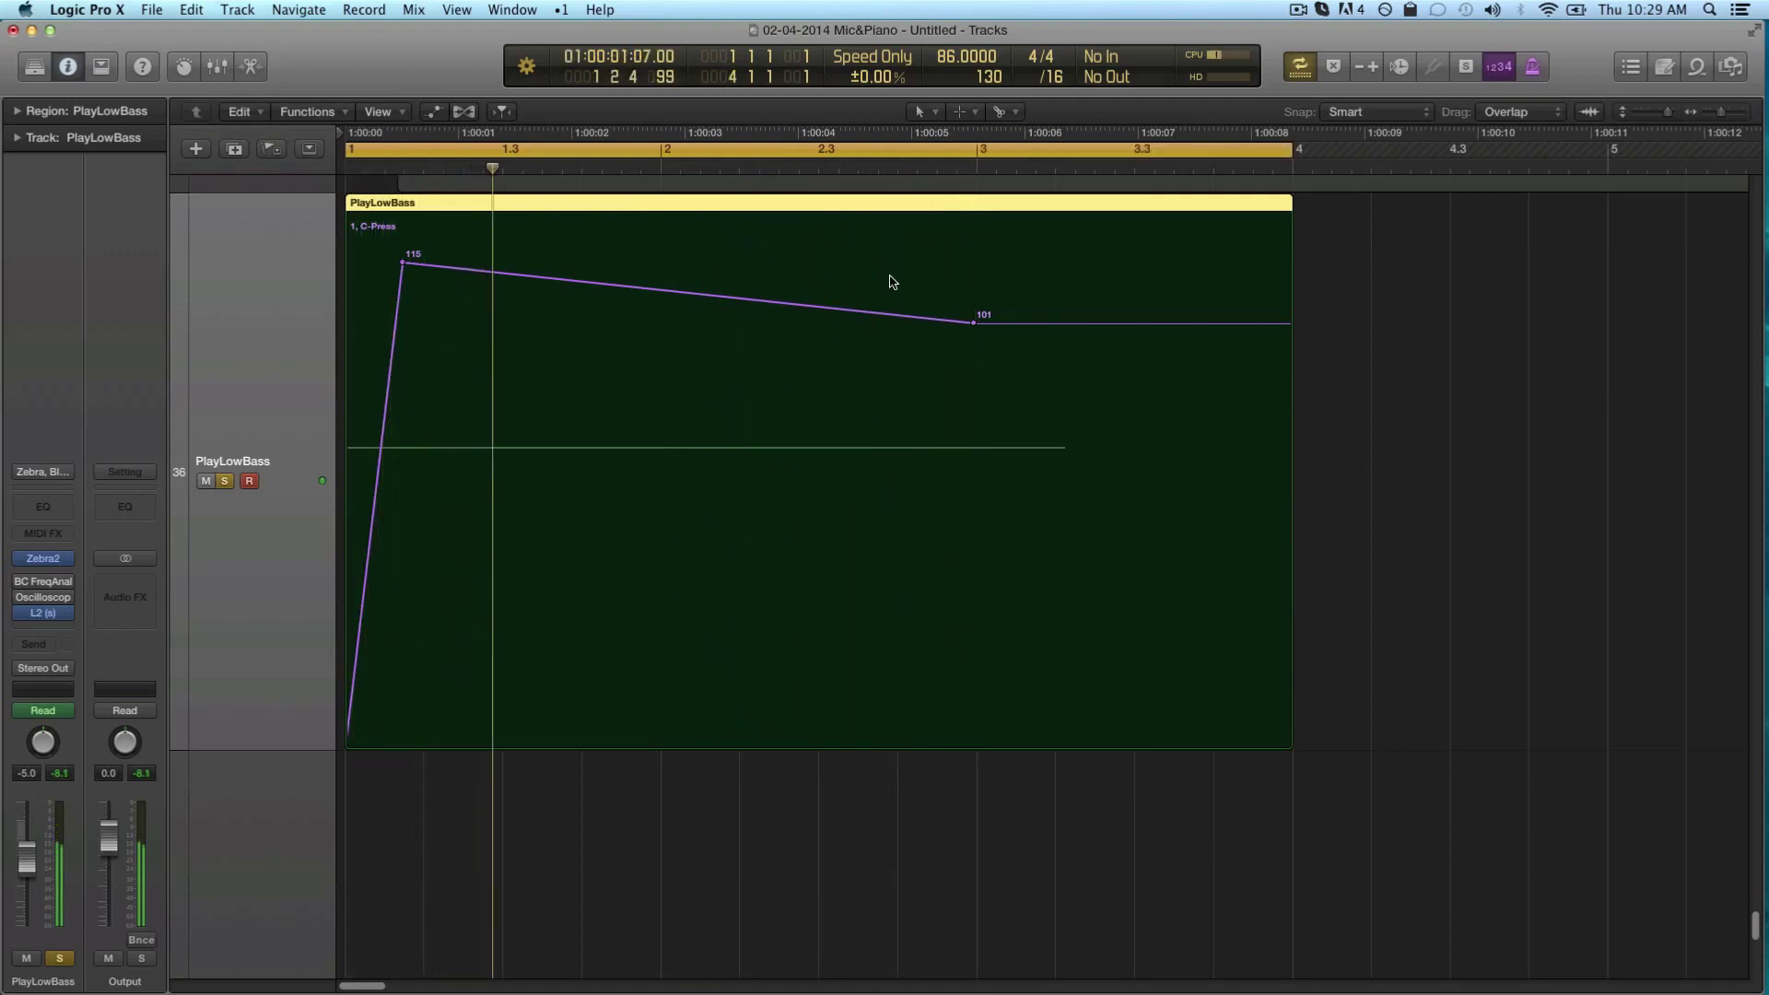
pyautogui.click(979, 280)
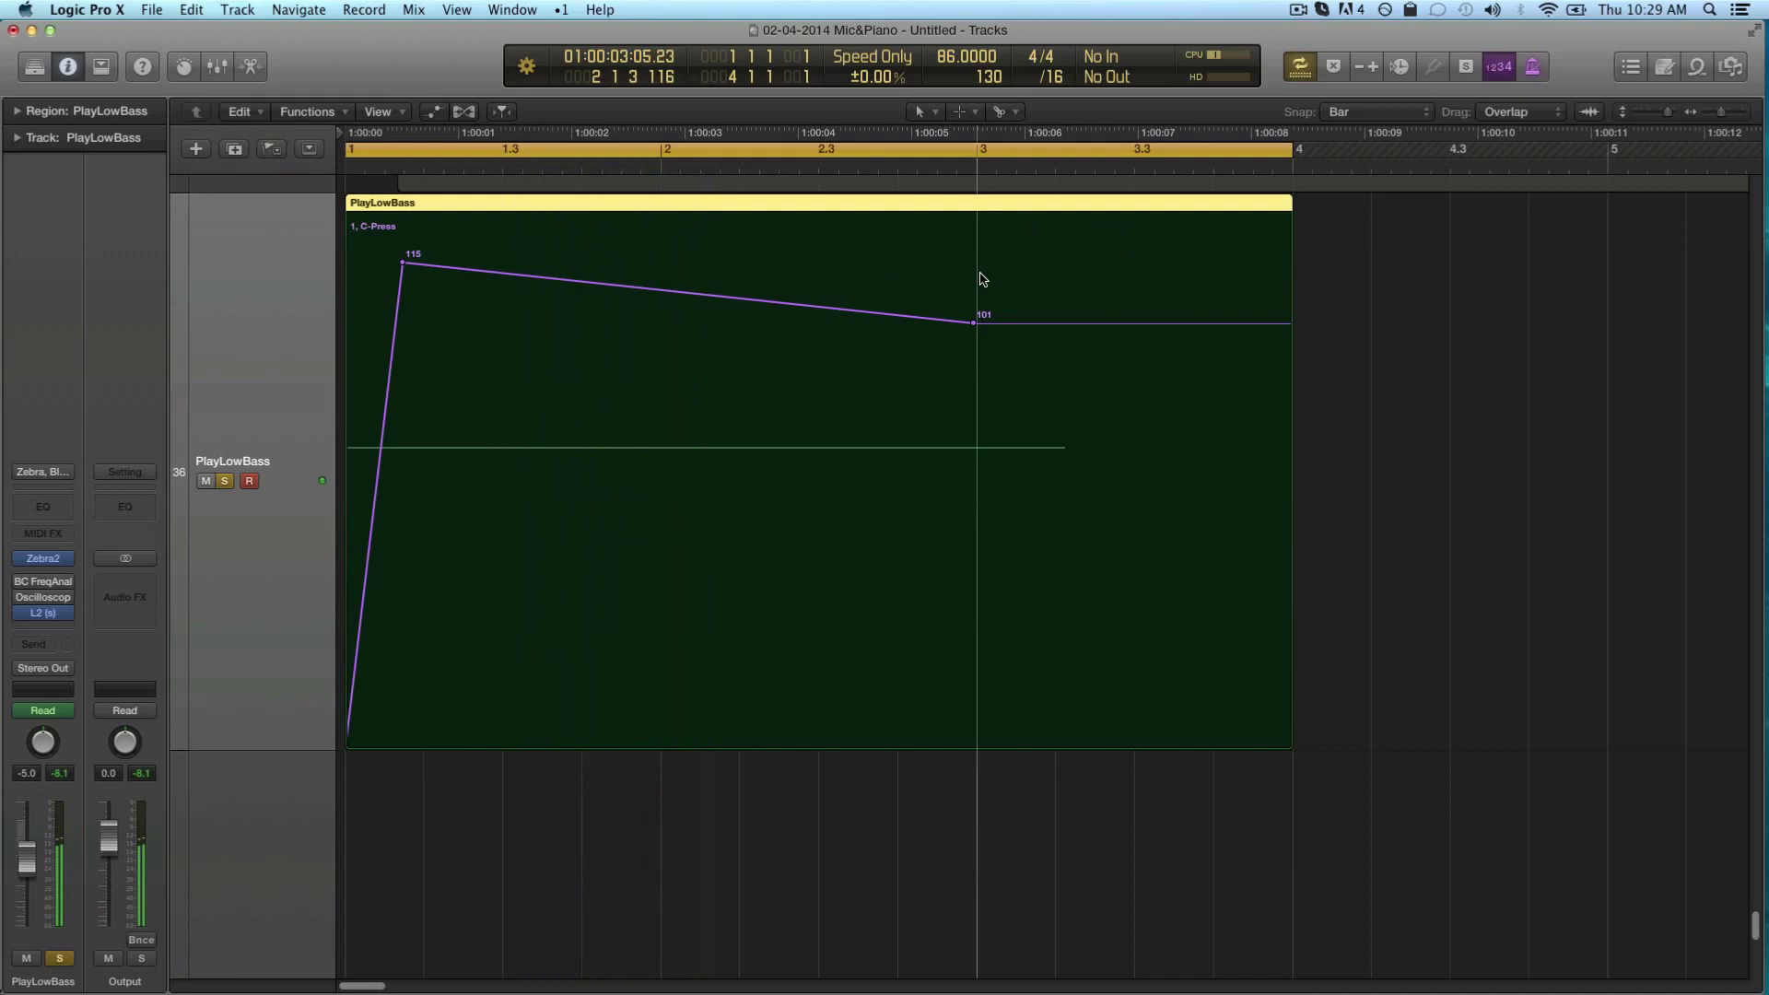
pyautogui.press('space')
pyautogui.click(1026, 343)
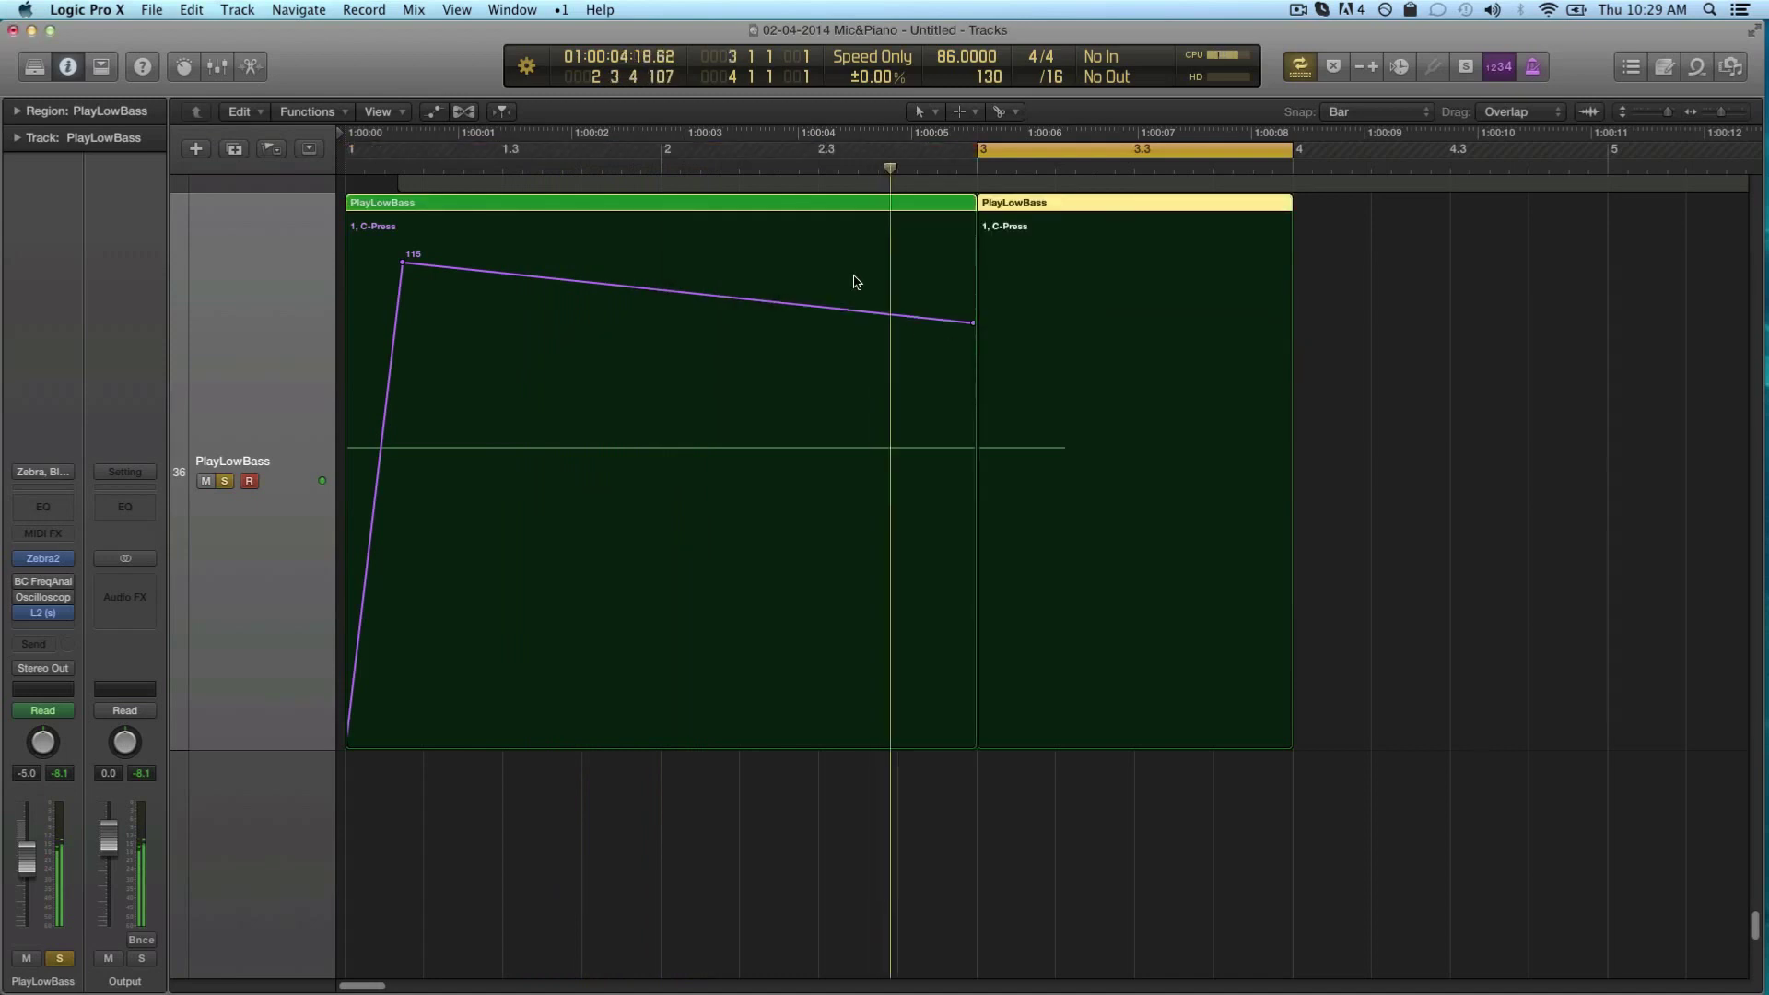
pyautogui.click(836, 204)
pyautogui.press('a')
pyautogui.click(1039, 204)
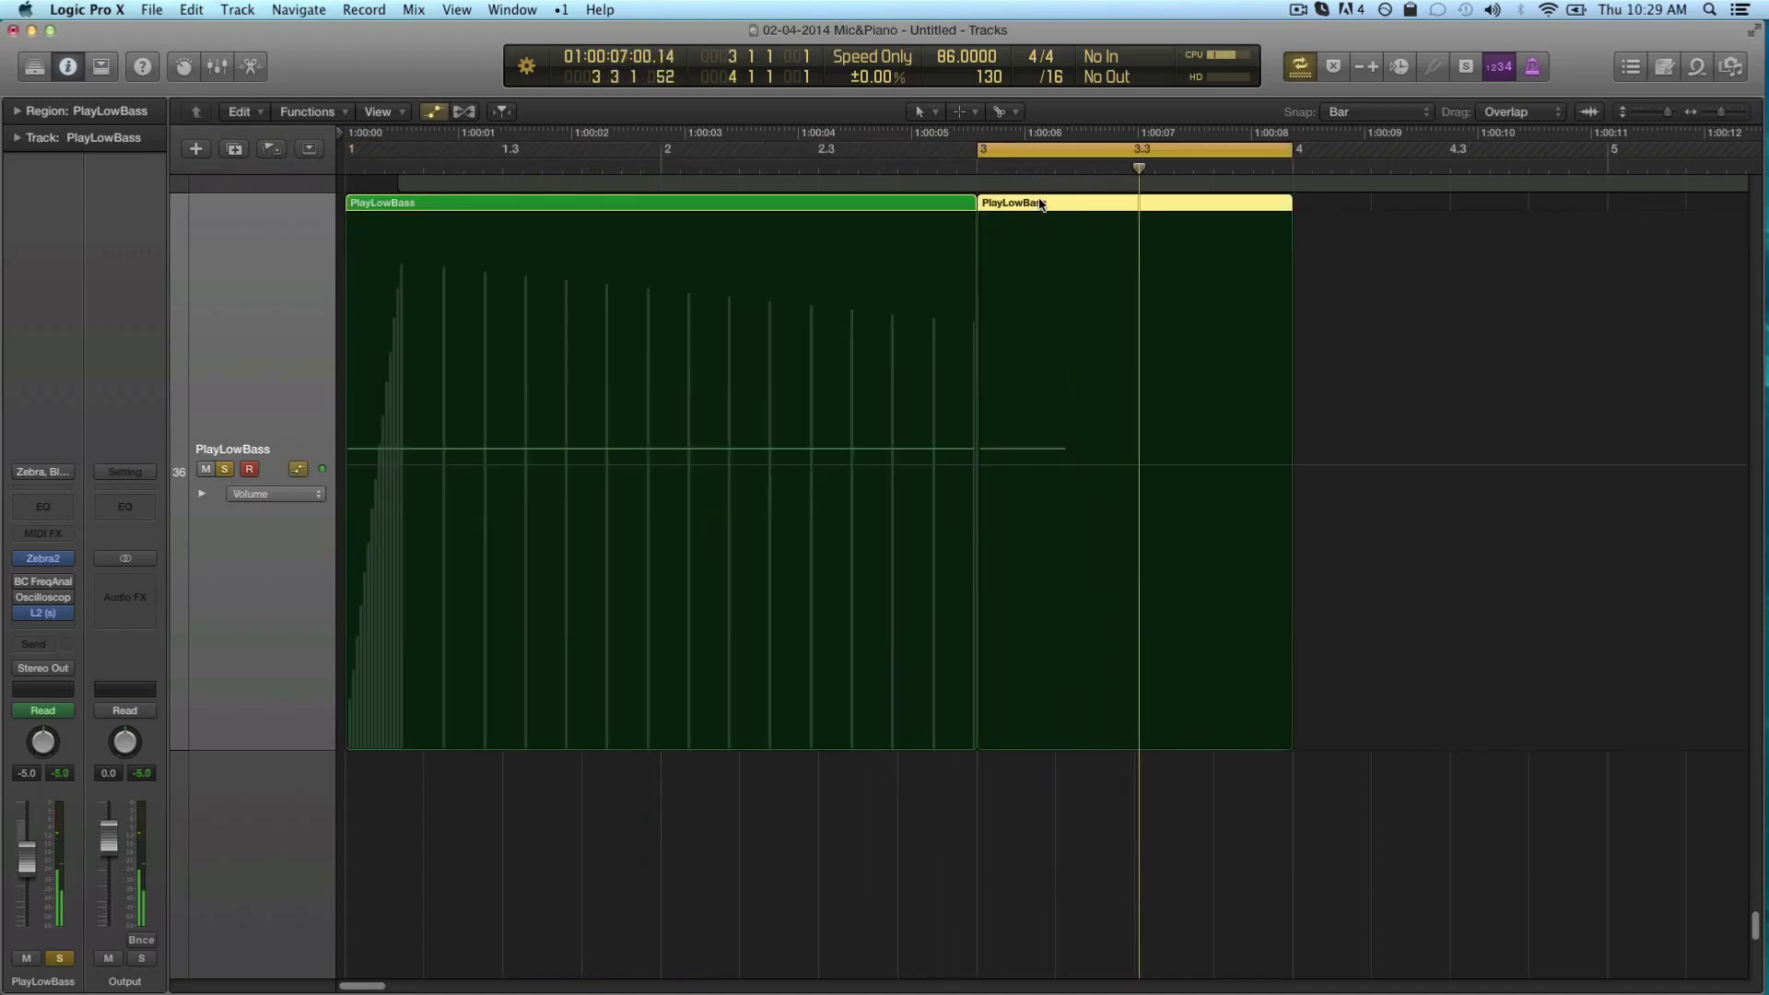
pyautogui.press('Delete')
pyautogui.click(828, 203)
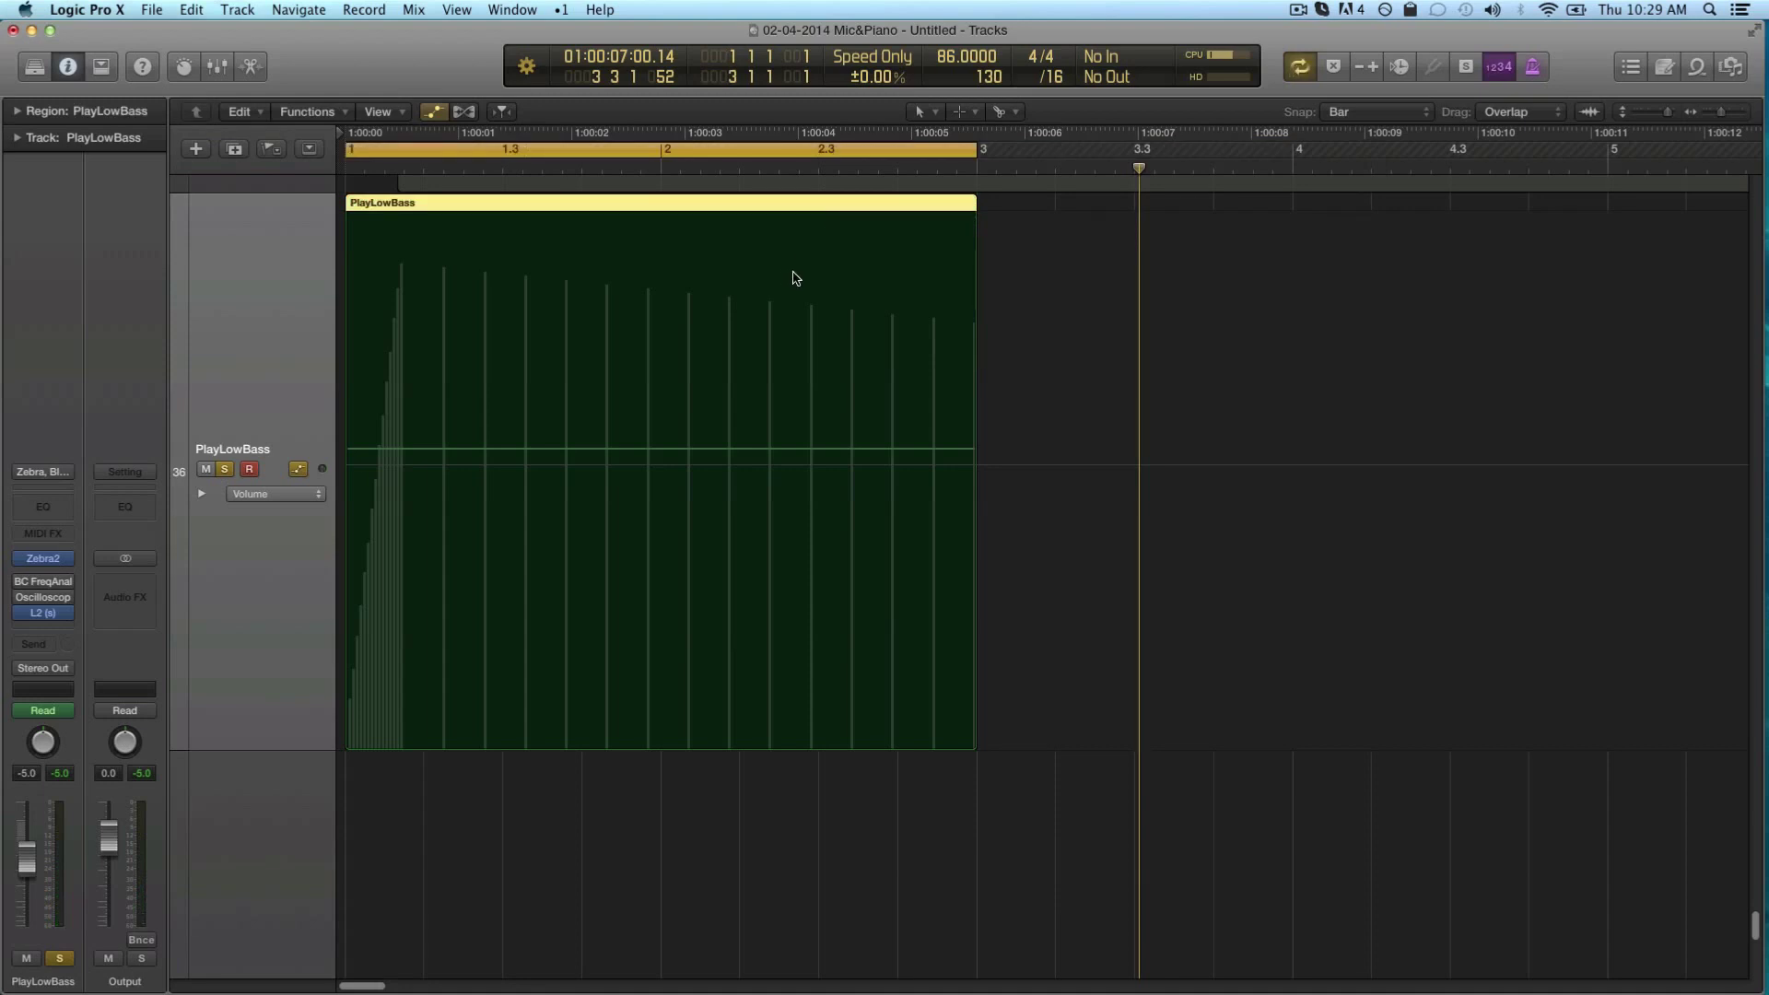
# Show the C-Press curve again and, during playback, add a dip to 13 before beat 3 of bar 1 and a peak of 122 after it
pyautogui.press('a')
pyautogui.press('space')
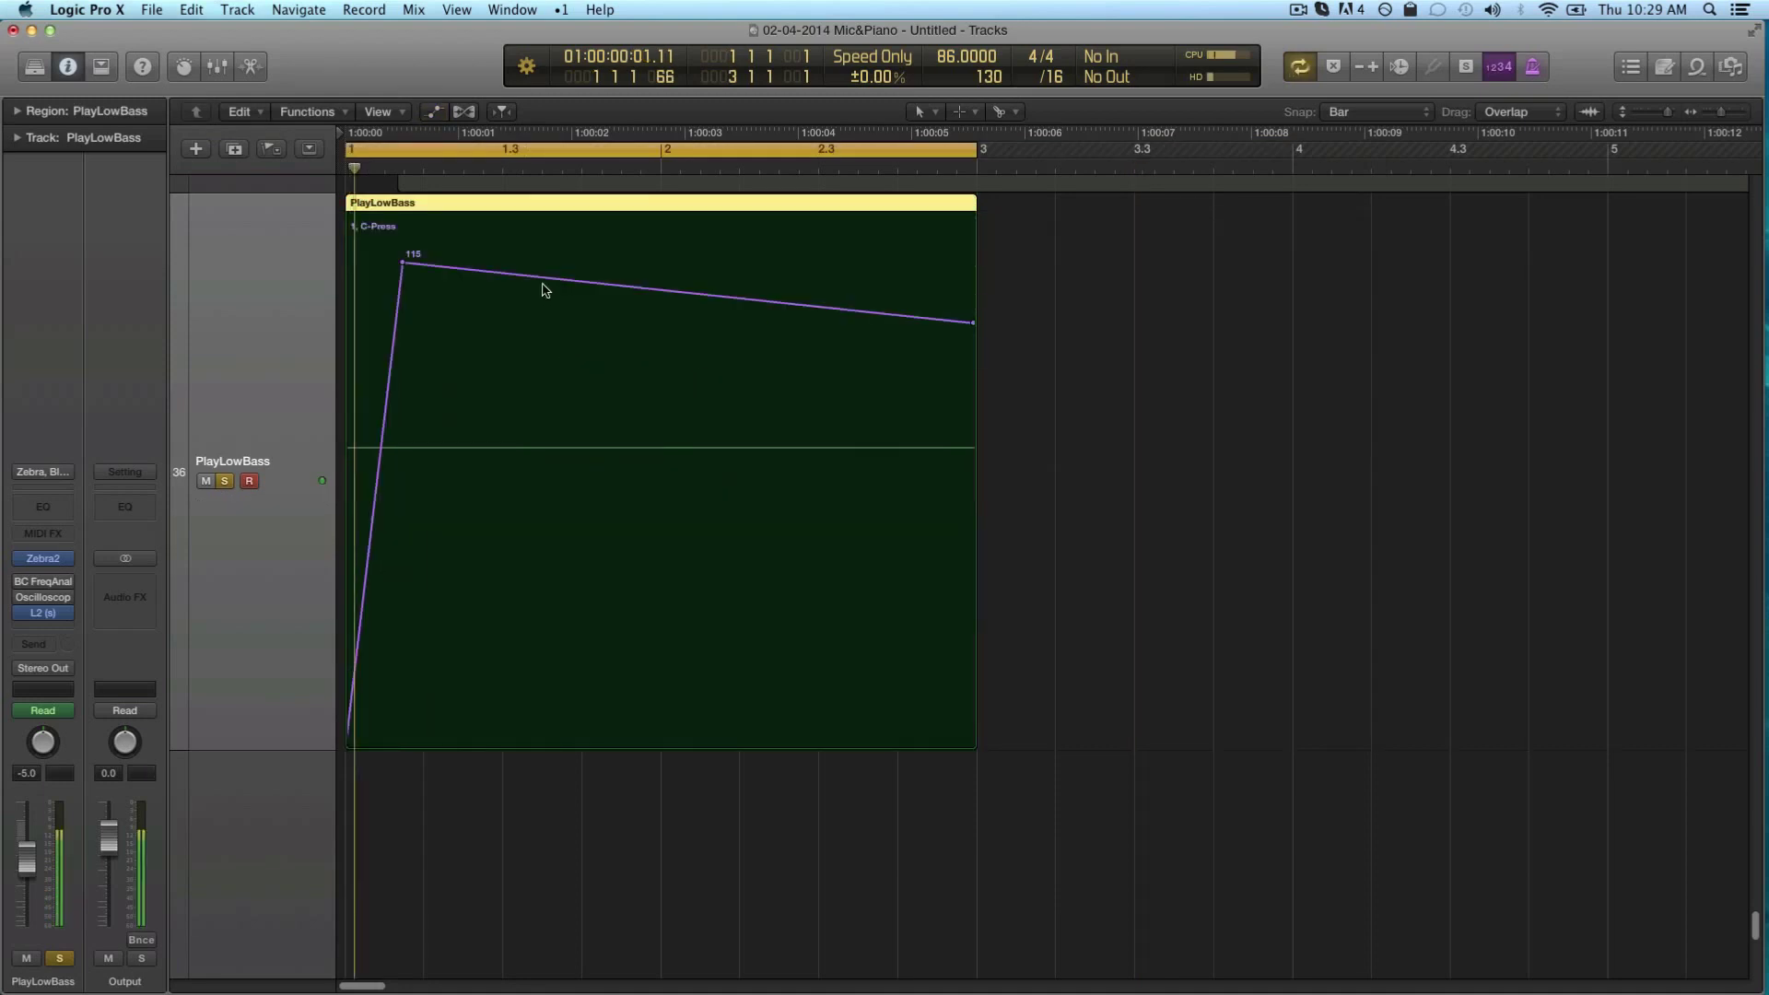
pyautogui.click(531, 280)
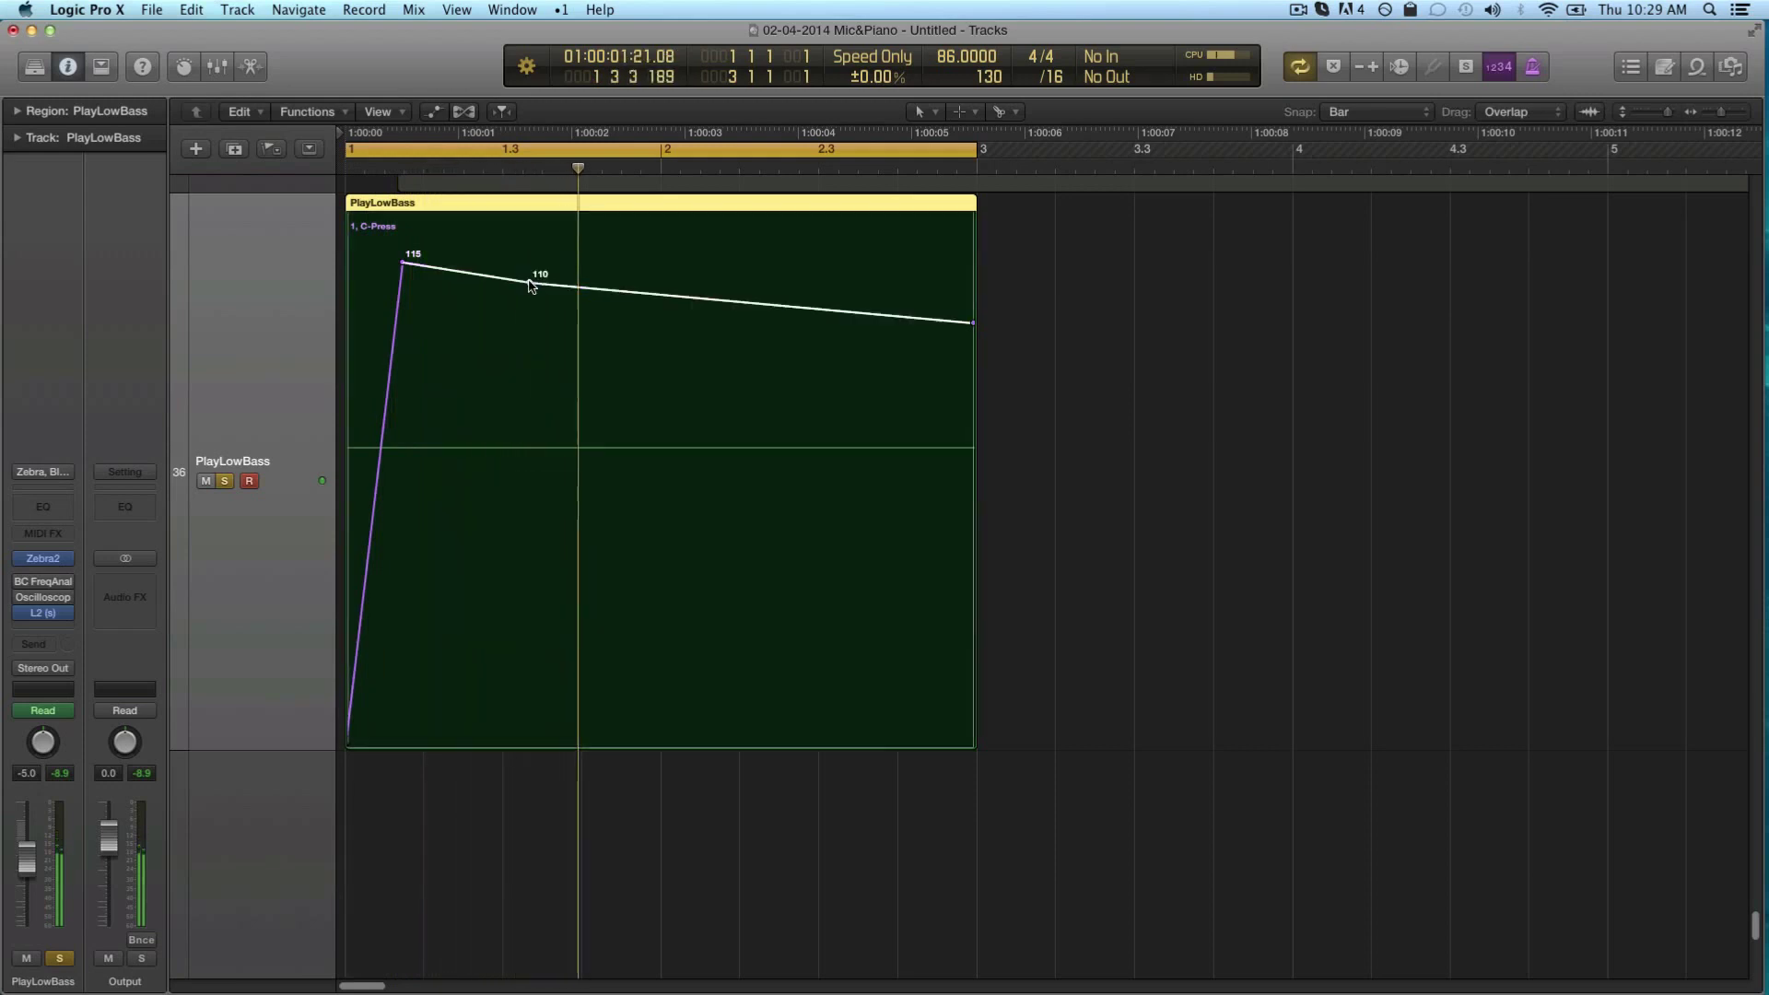
pyautogui.moveTo(531, 280); pyautogui.dragTo(489, 730)
pyautogui.click(580, 627)
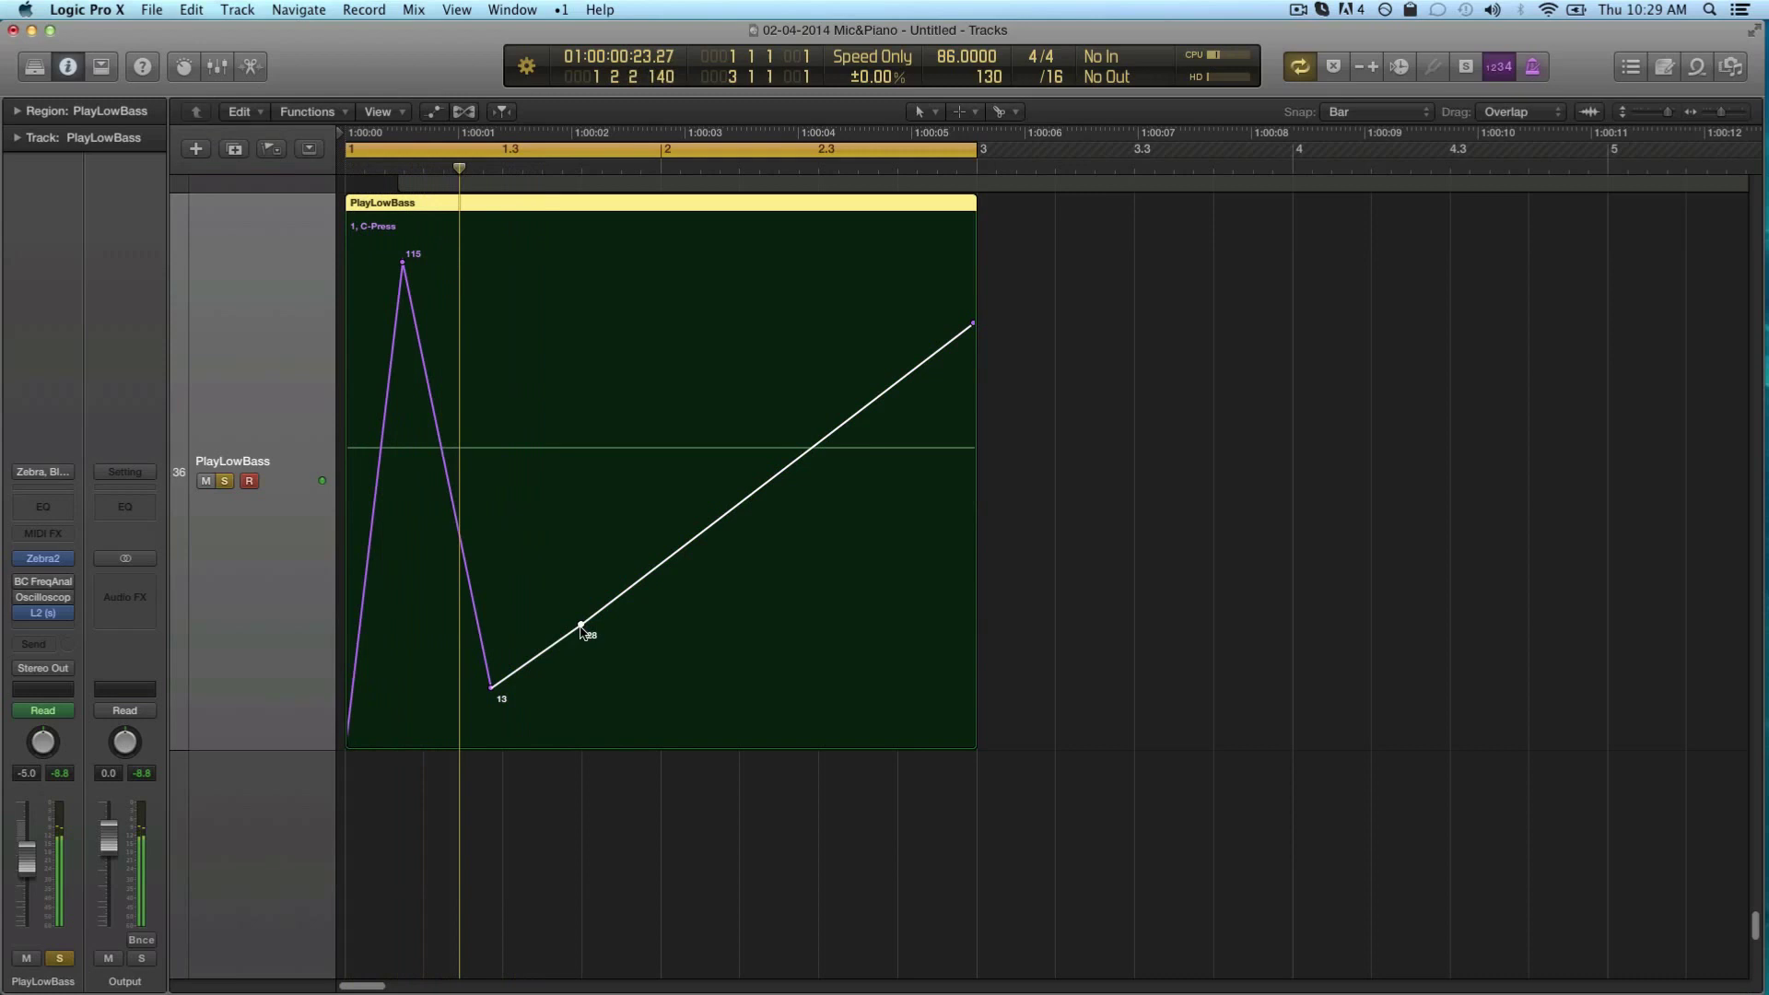
pyautogui.moveTo(581, 629); pyautogui.dragTo(550, 231)
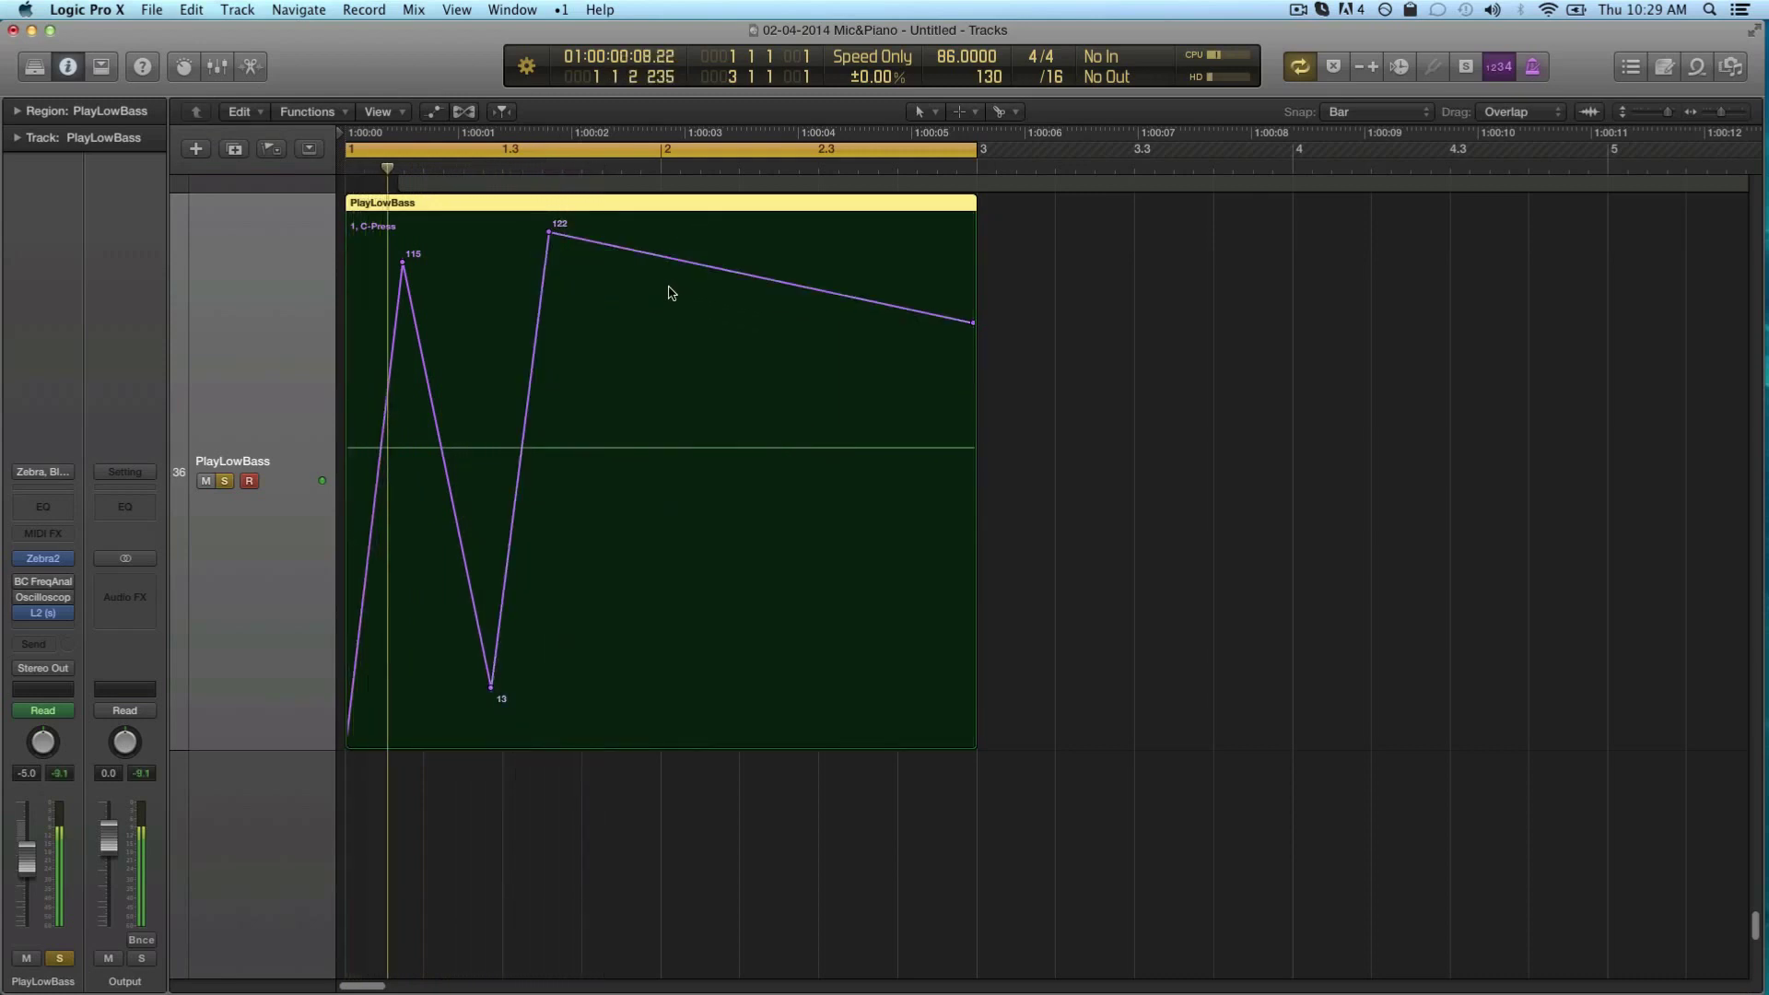
# Add an aftertouch dip to 6 just after bar 2 and a peak of 107 shortly before beat 3
pyautogui.click(691, 271)
pyautogui.moveTo(692, 277); pyautogui.dragTo(691, 717)
pyautogui.click(782, 602)
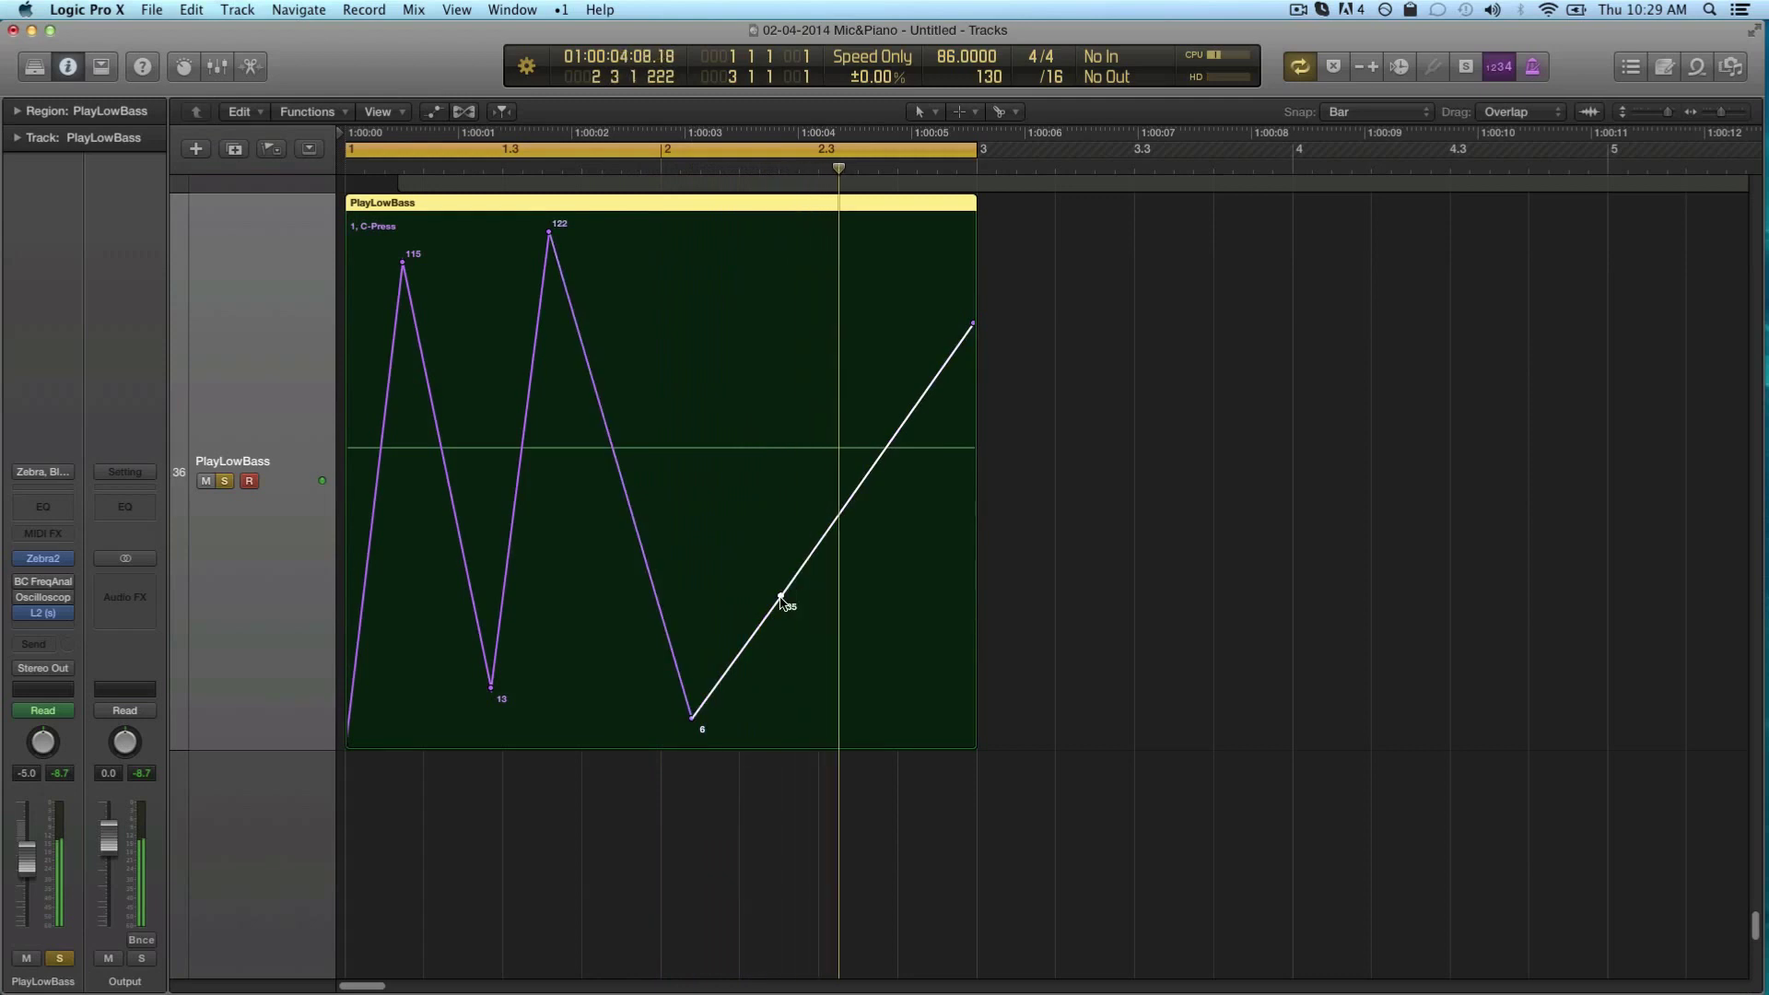
pyautogui.moveTo(784, 600); pyautogui.dragTo(747, 295)
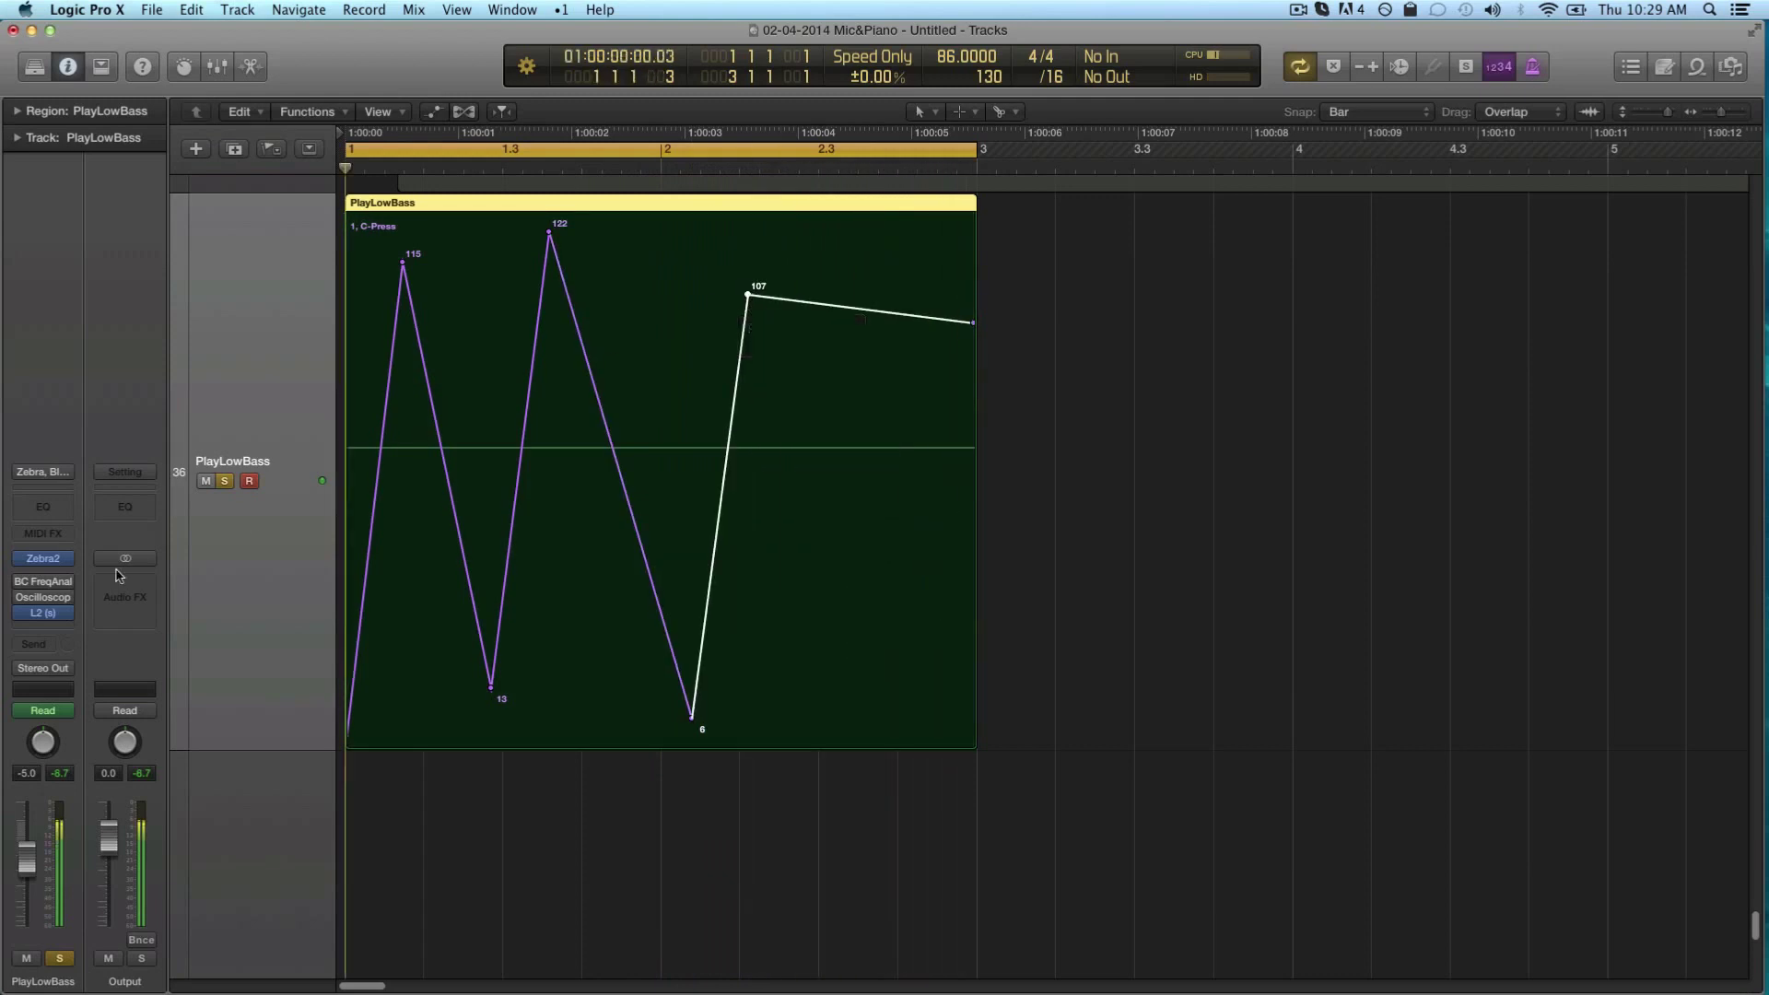
# Open Zebra2, show OSC1's FX settings, retarget the second ATouch matrix slot to OSC1: SpectraFX1 Val, and give it a positive depth
pyautogui.click(46, 557)
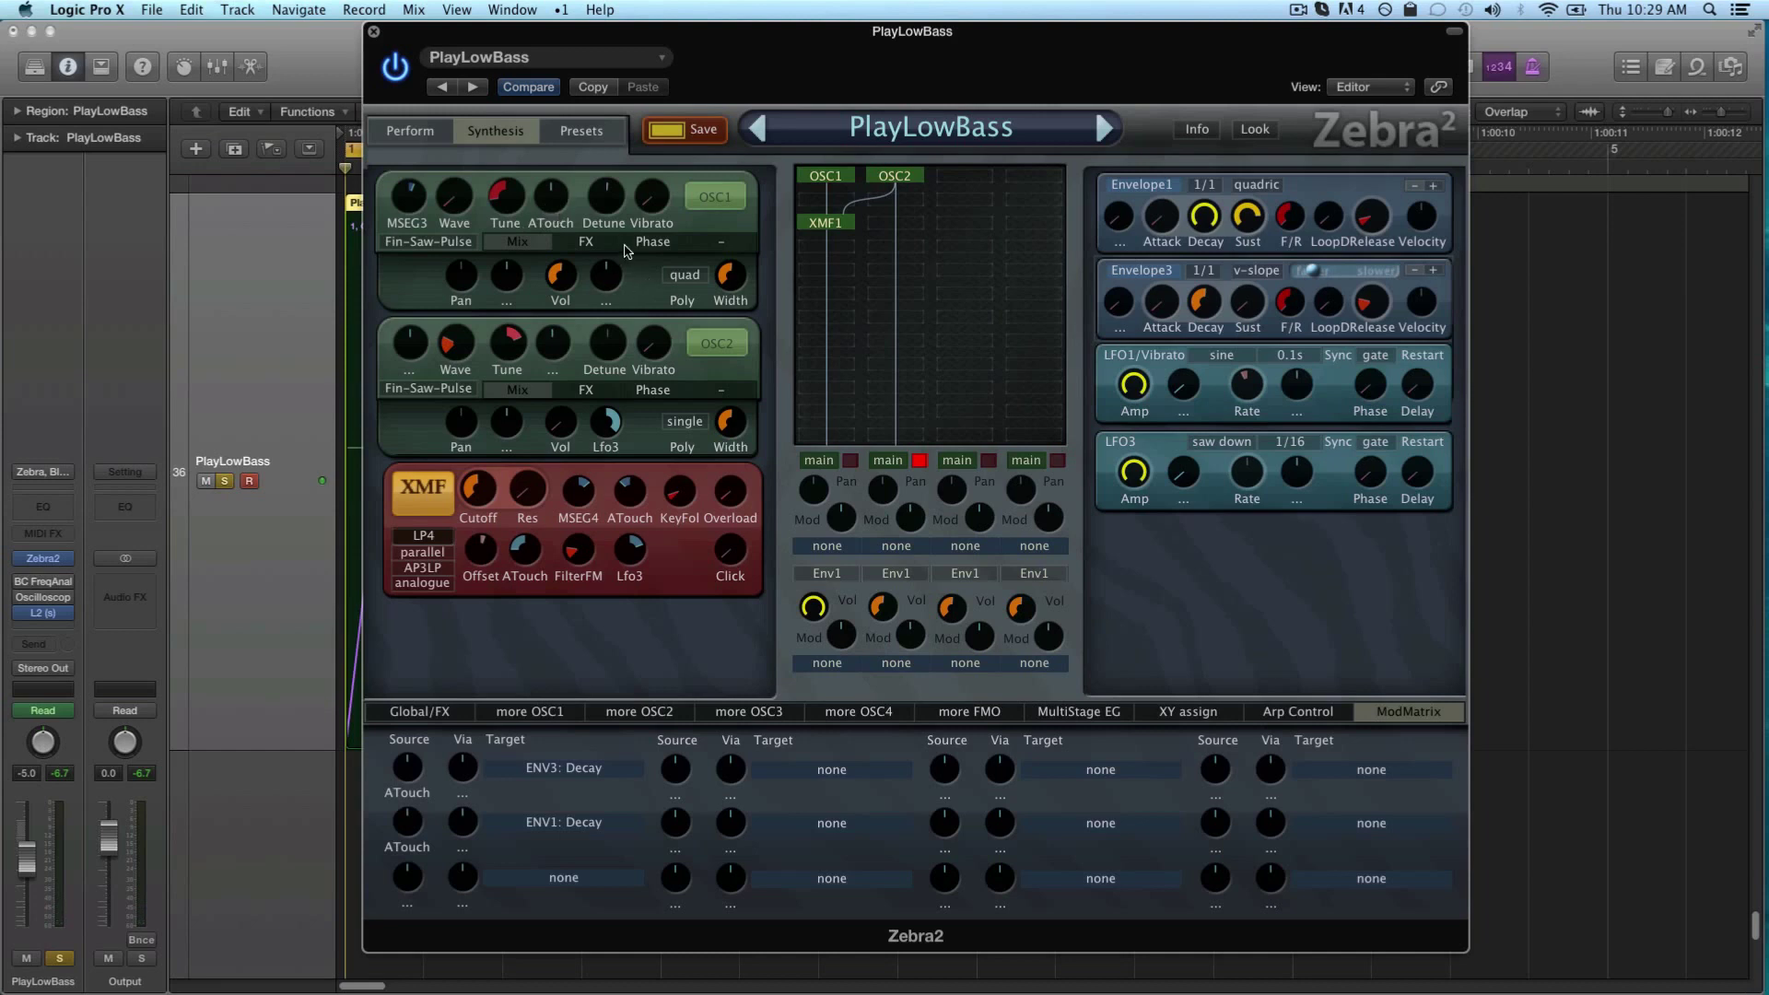
pyautogui.click(587, 241)
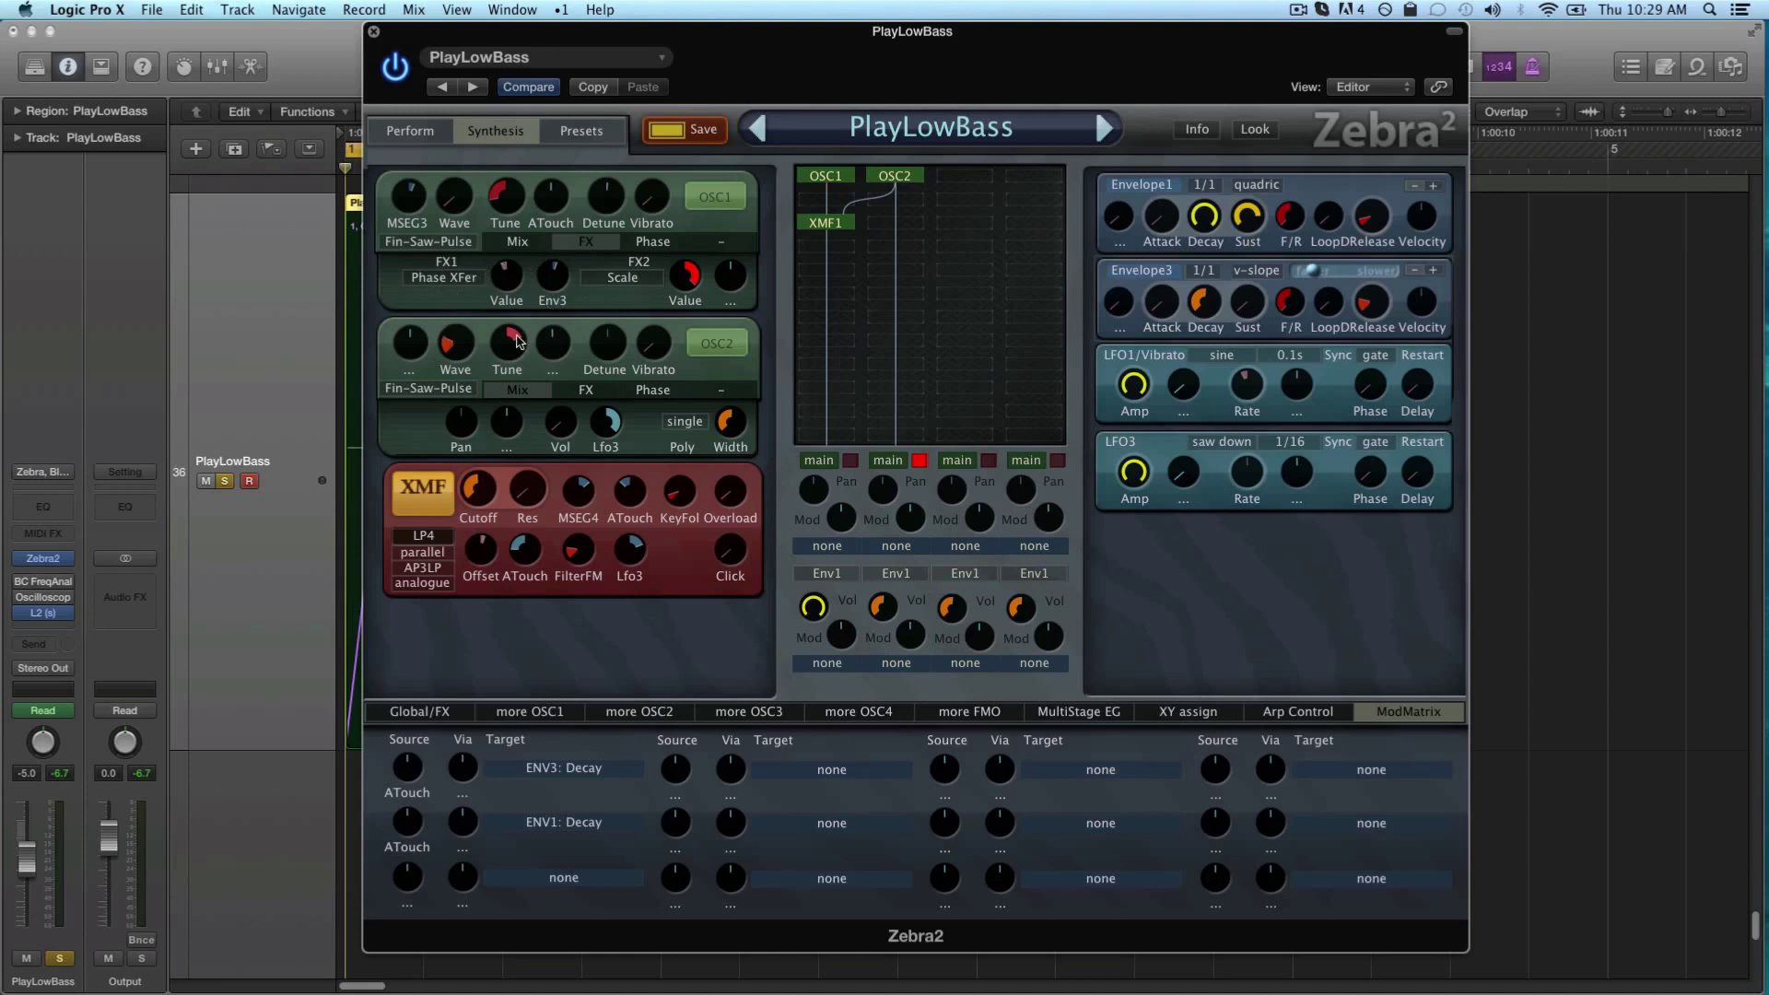
pyautogui.click(543, 830)
pyautogui.moveTo(634, 677)
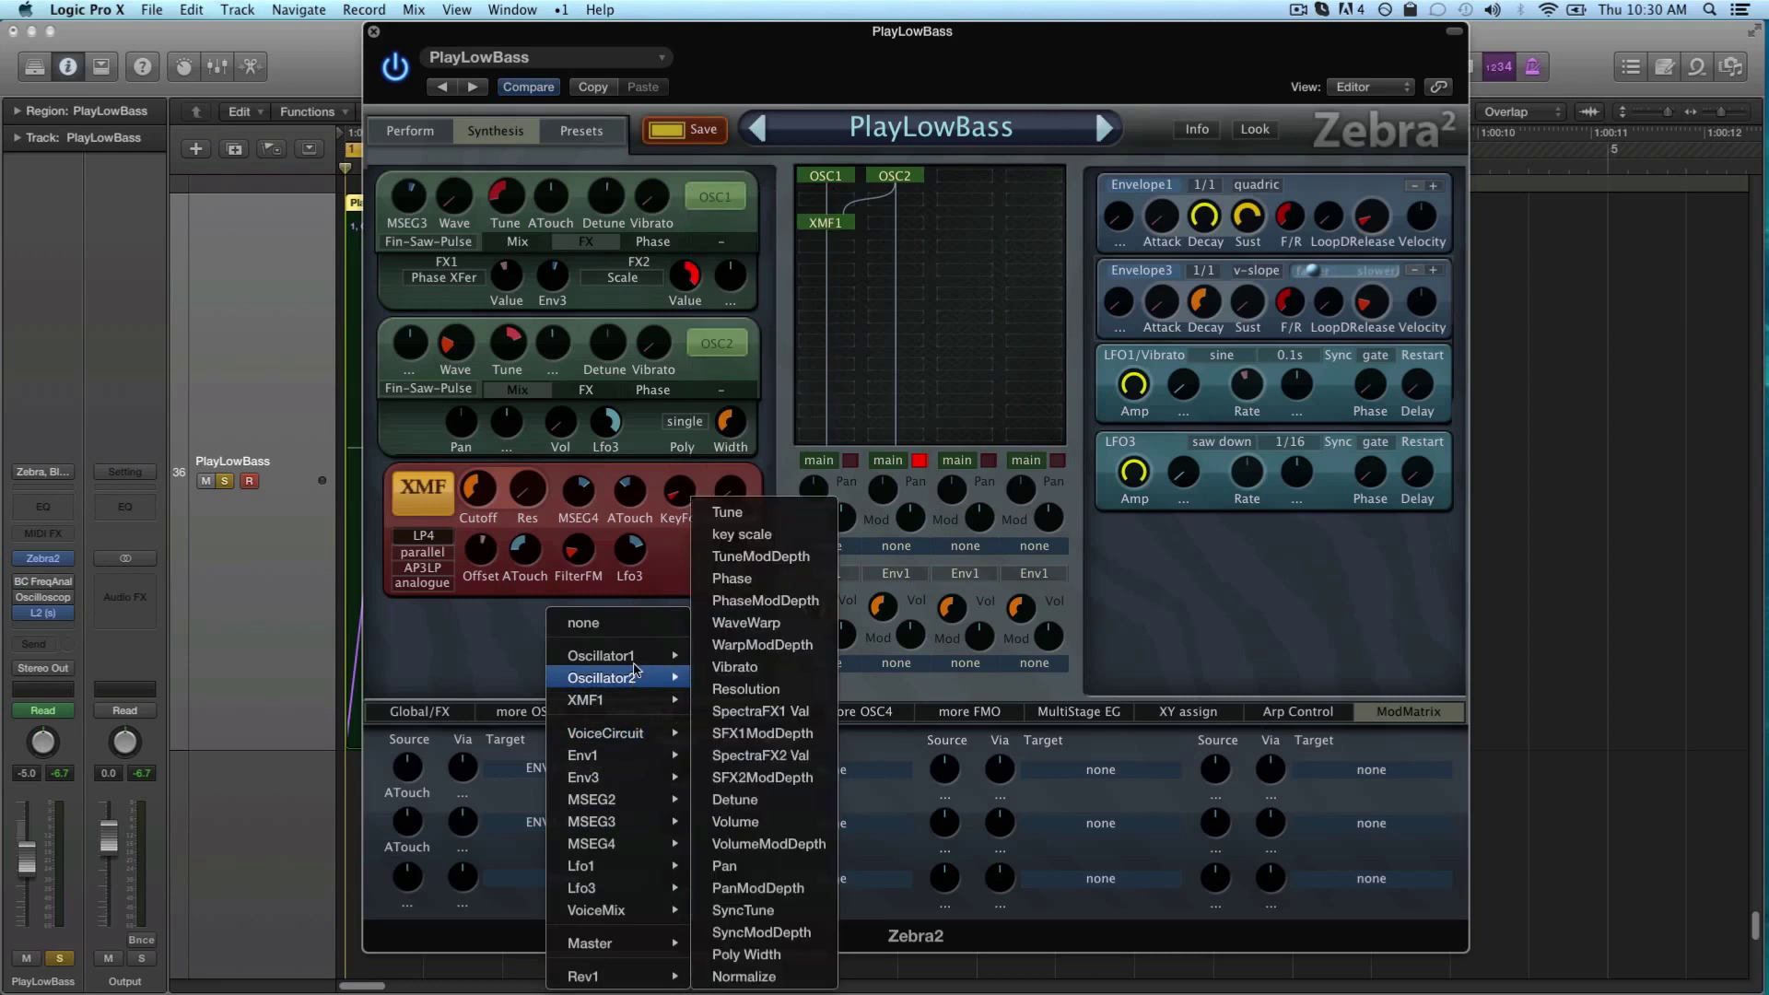
pyautogui.click(823, 717)
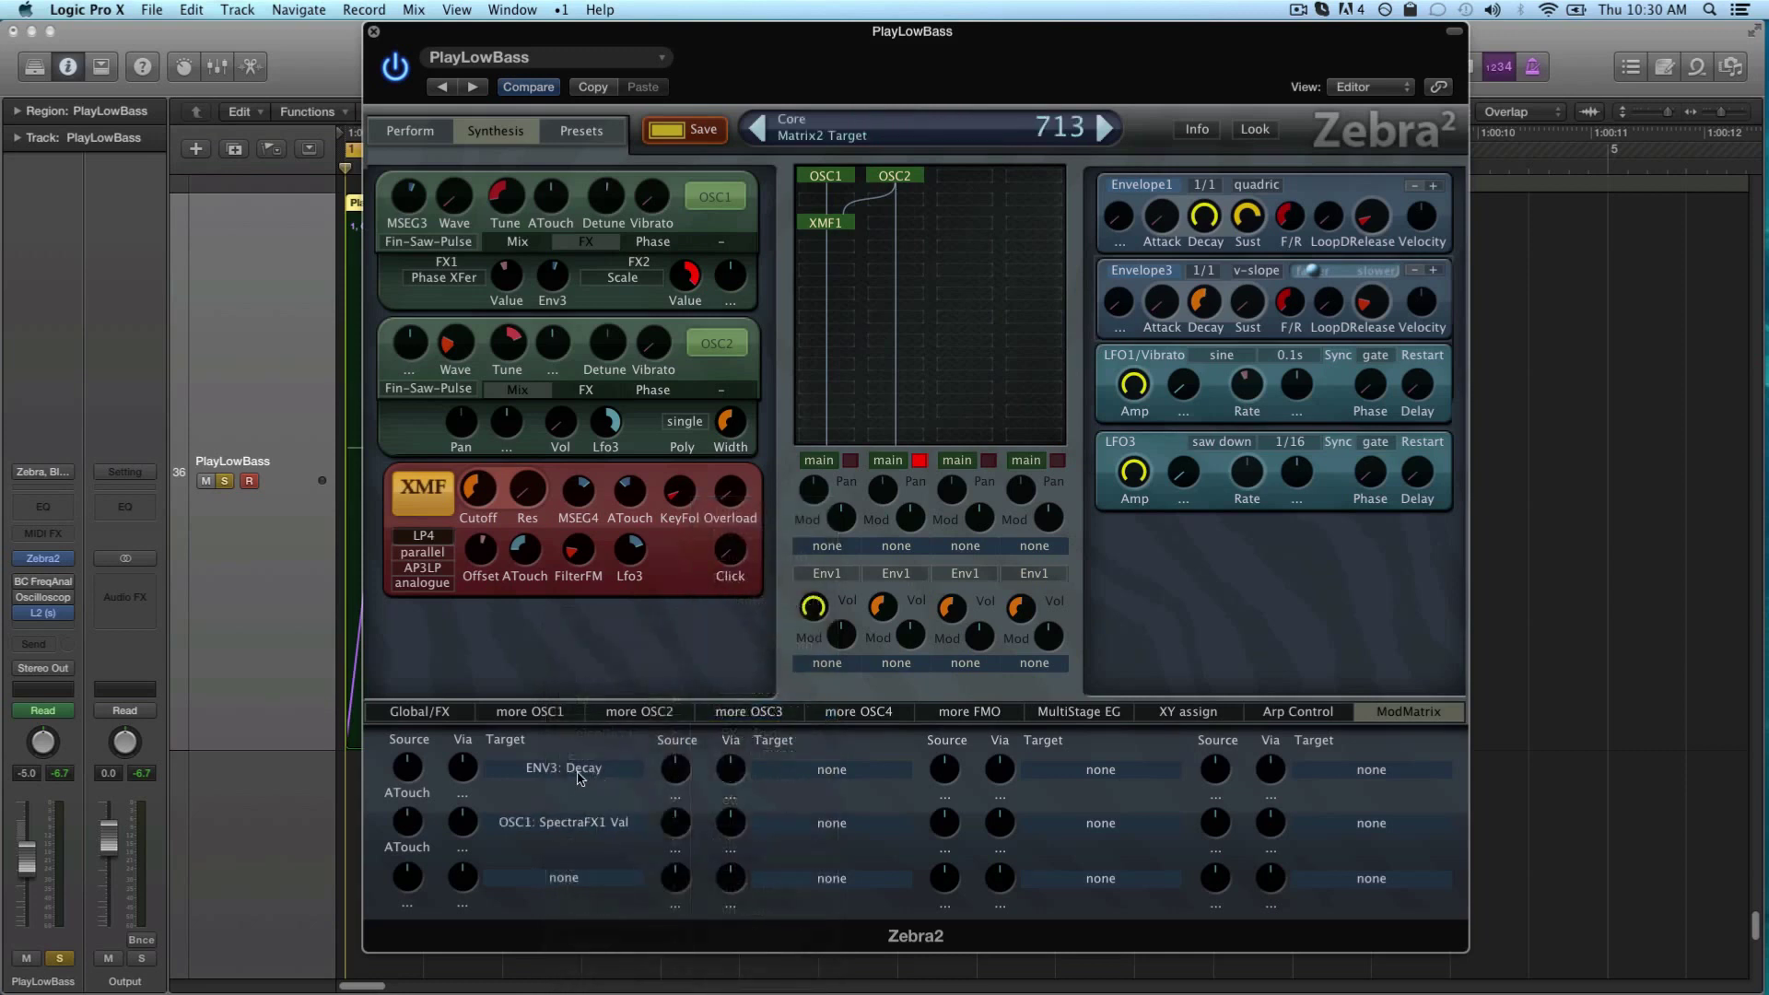
pyautogui.moveTo(427, 820); pyautogui.dragTo(423, 829)
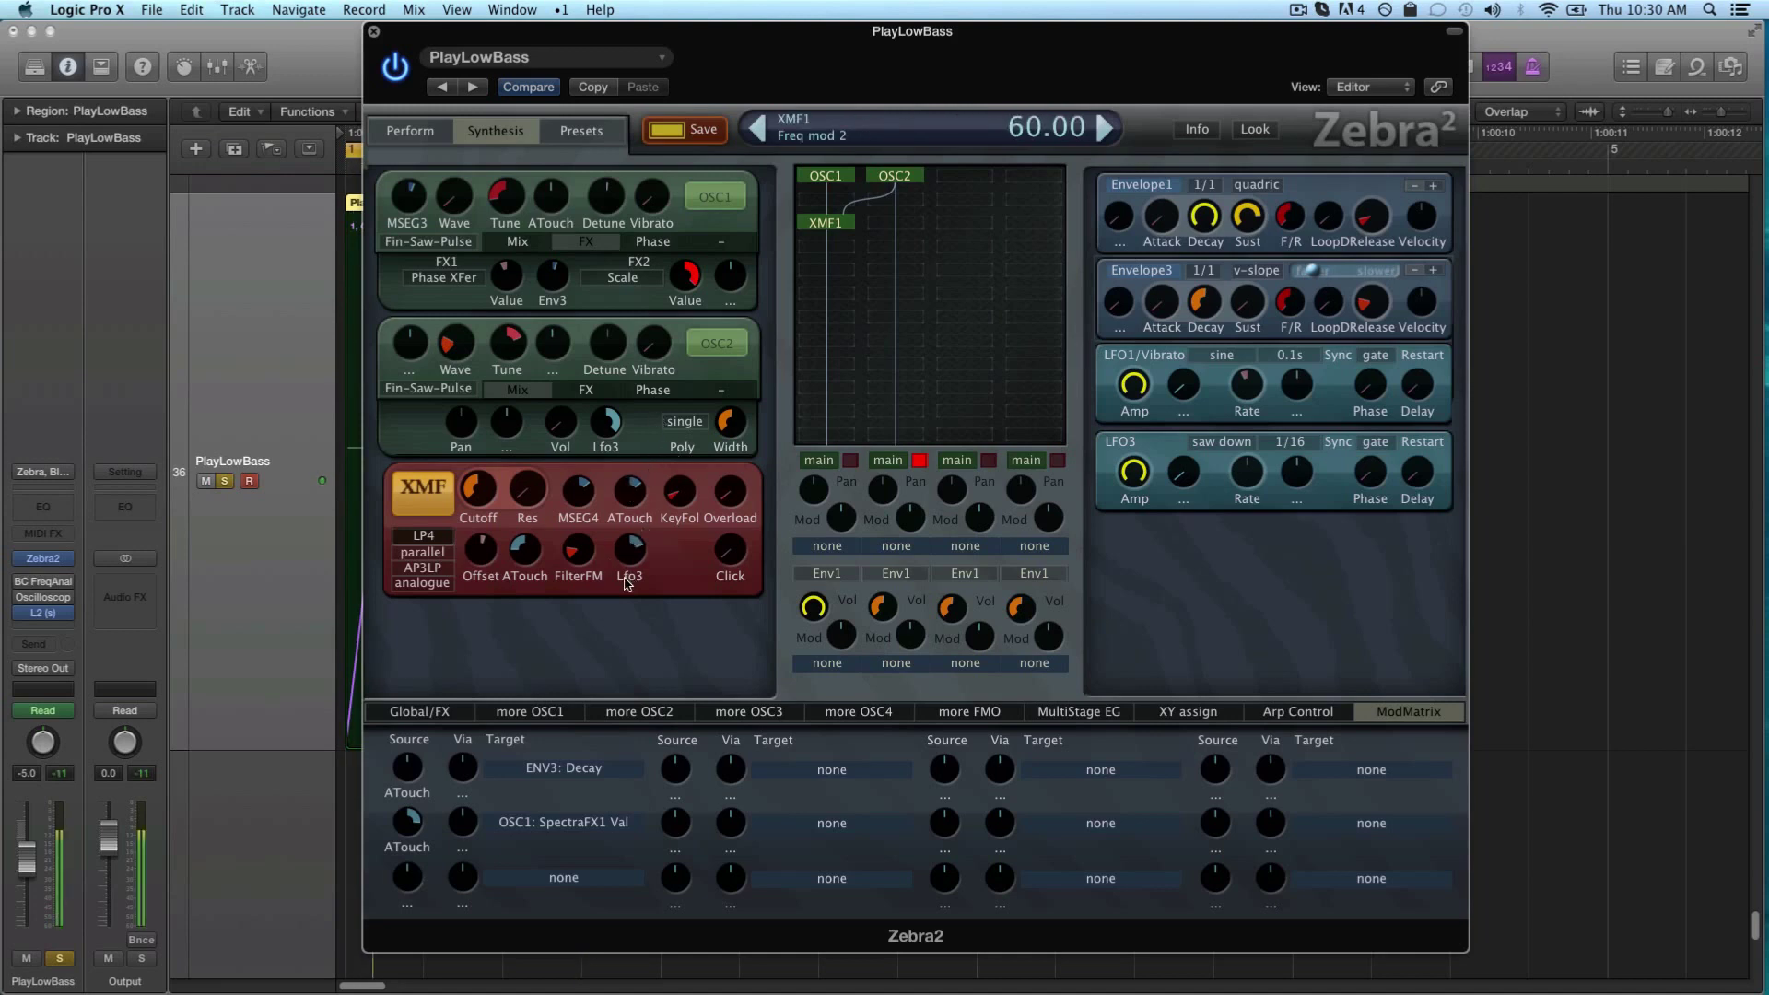
# In Zebra2's third matrix slot, route ATouch to XMF1: Overload at a depth of 22.00, and close the synth window
pyautogui.click(409, 880)
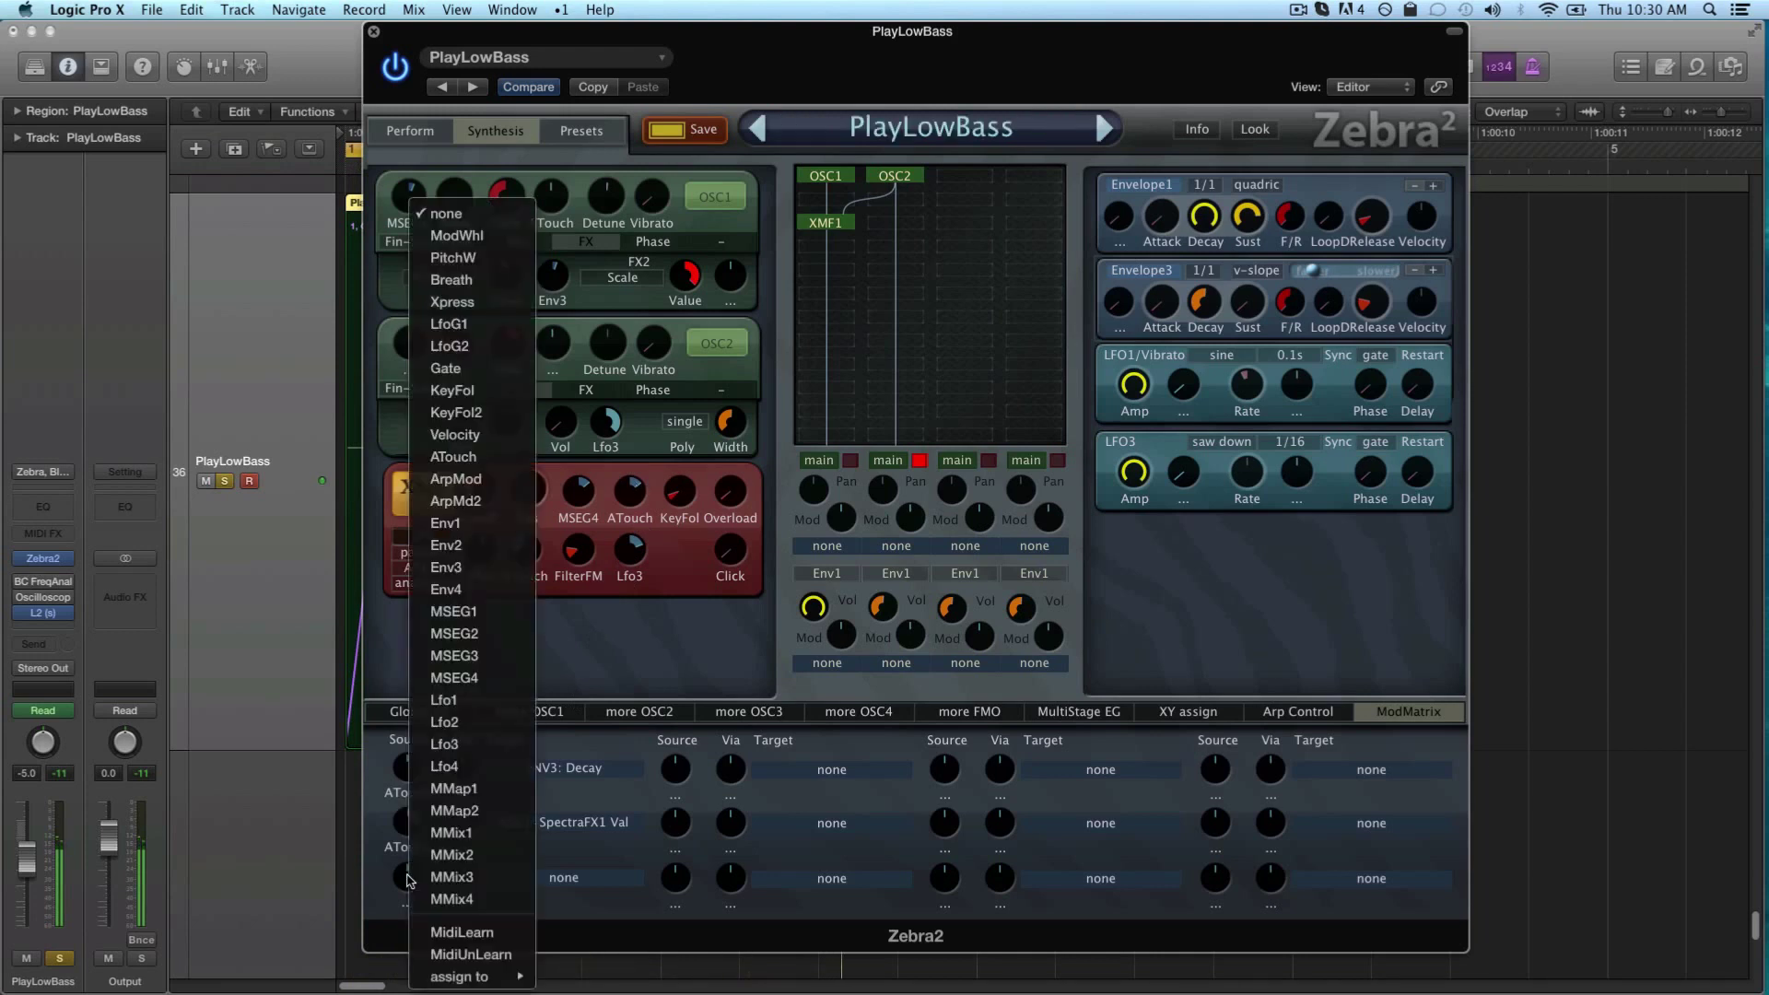
pyautogui.click(509, 457)
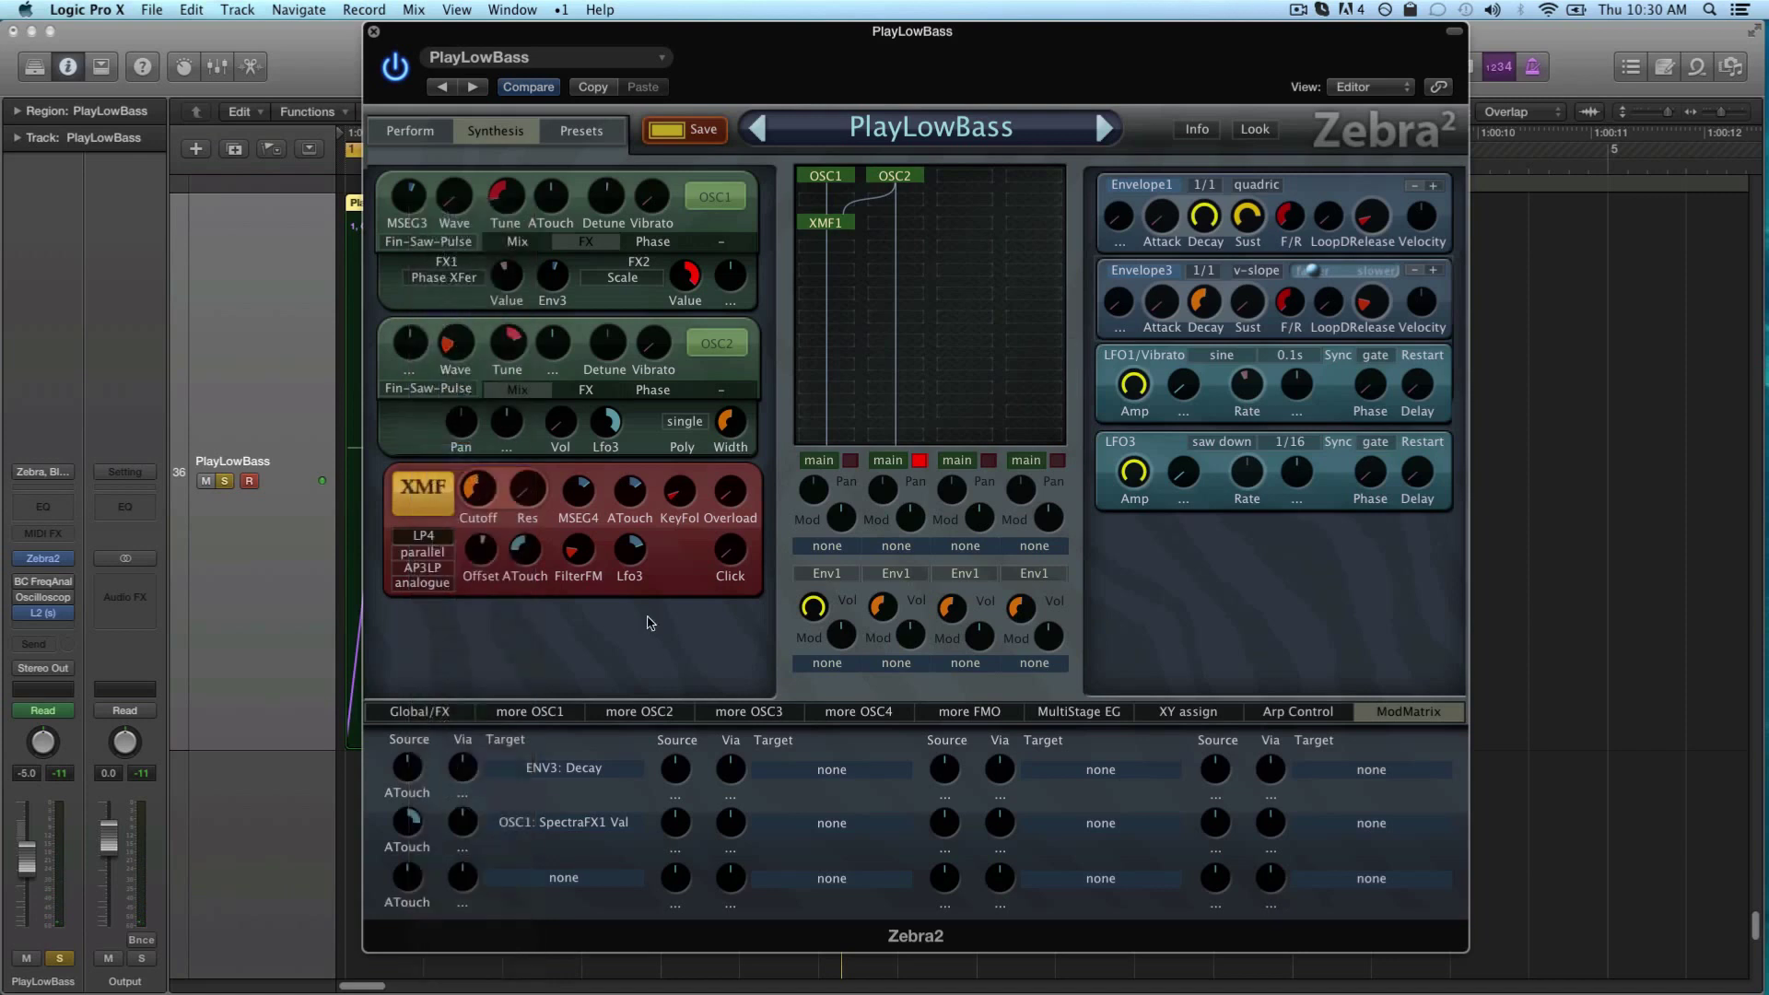
pyautogui.click(521, 880)
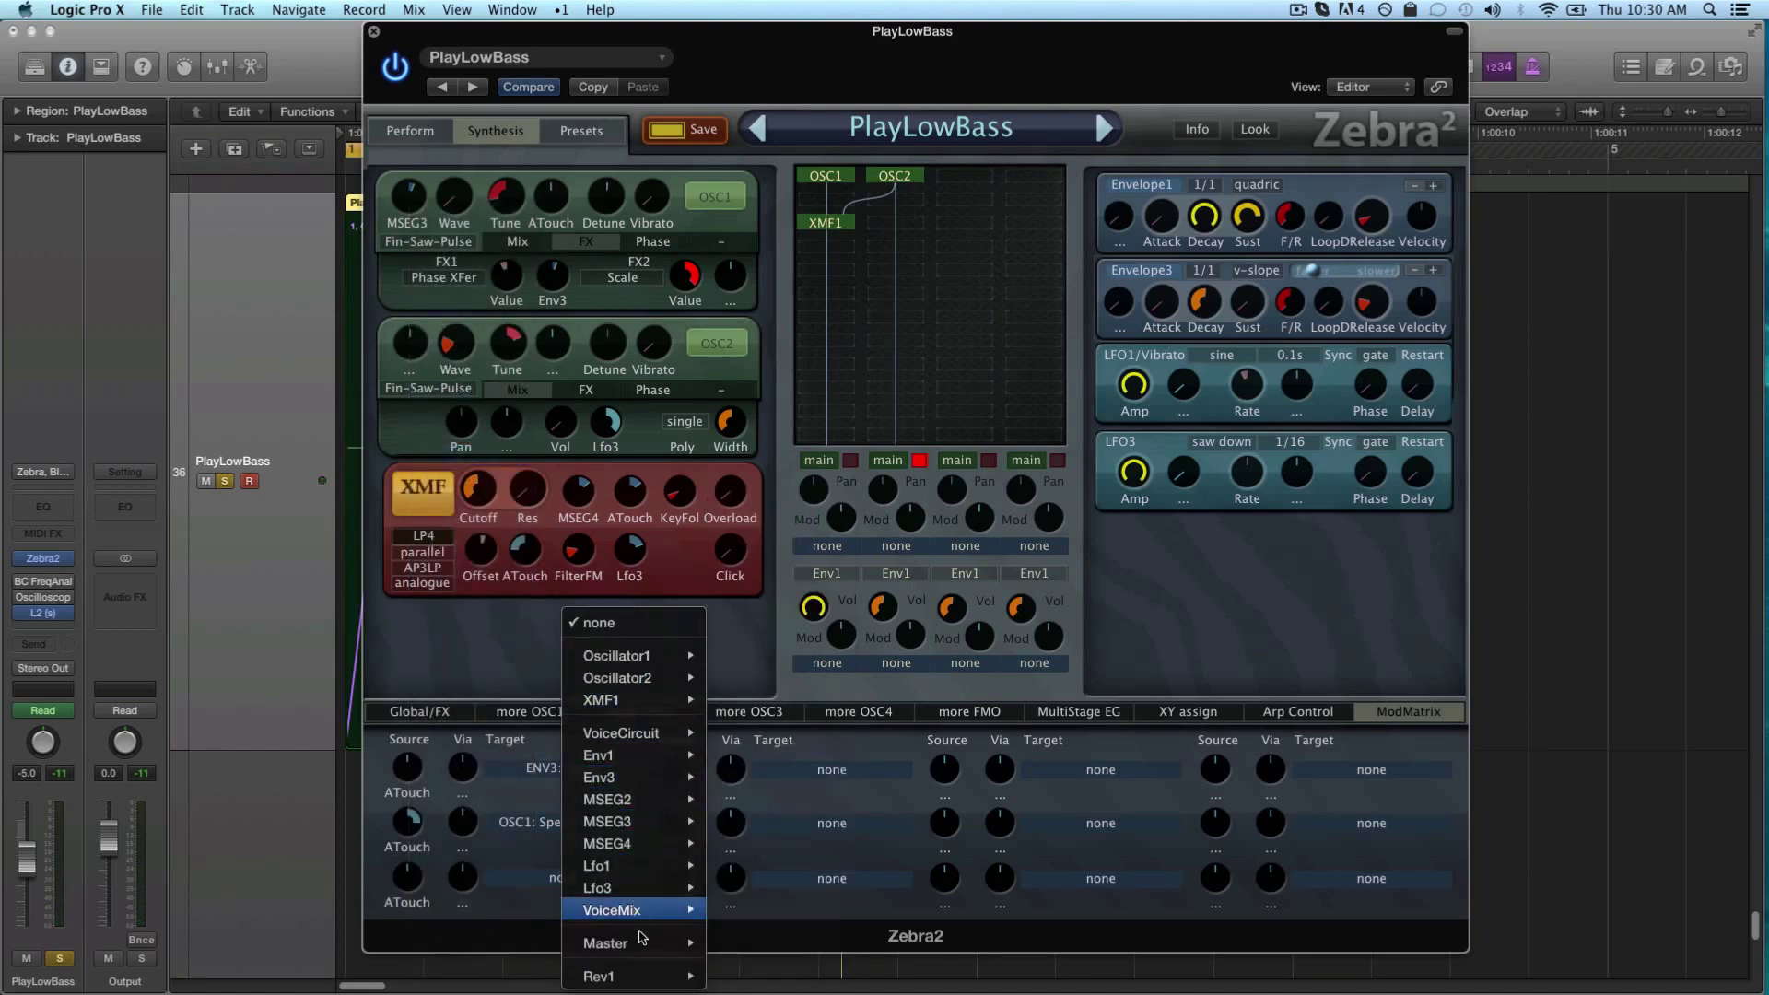
pyautogui.moveTo(660, 940)
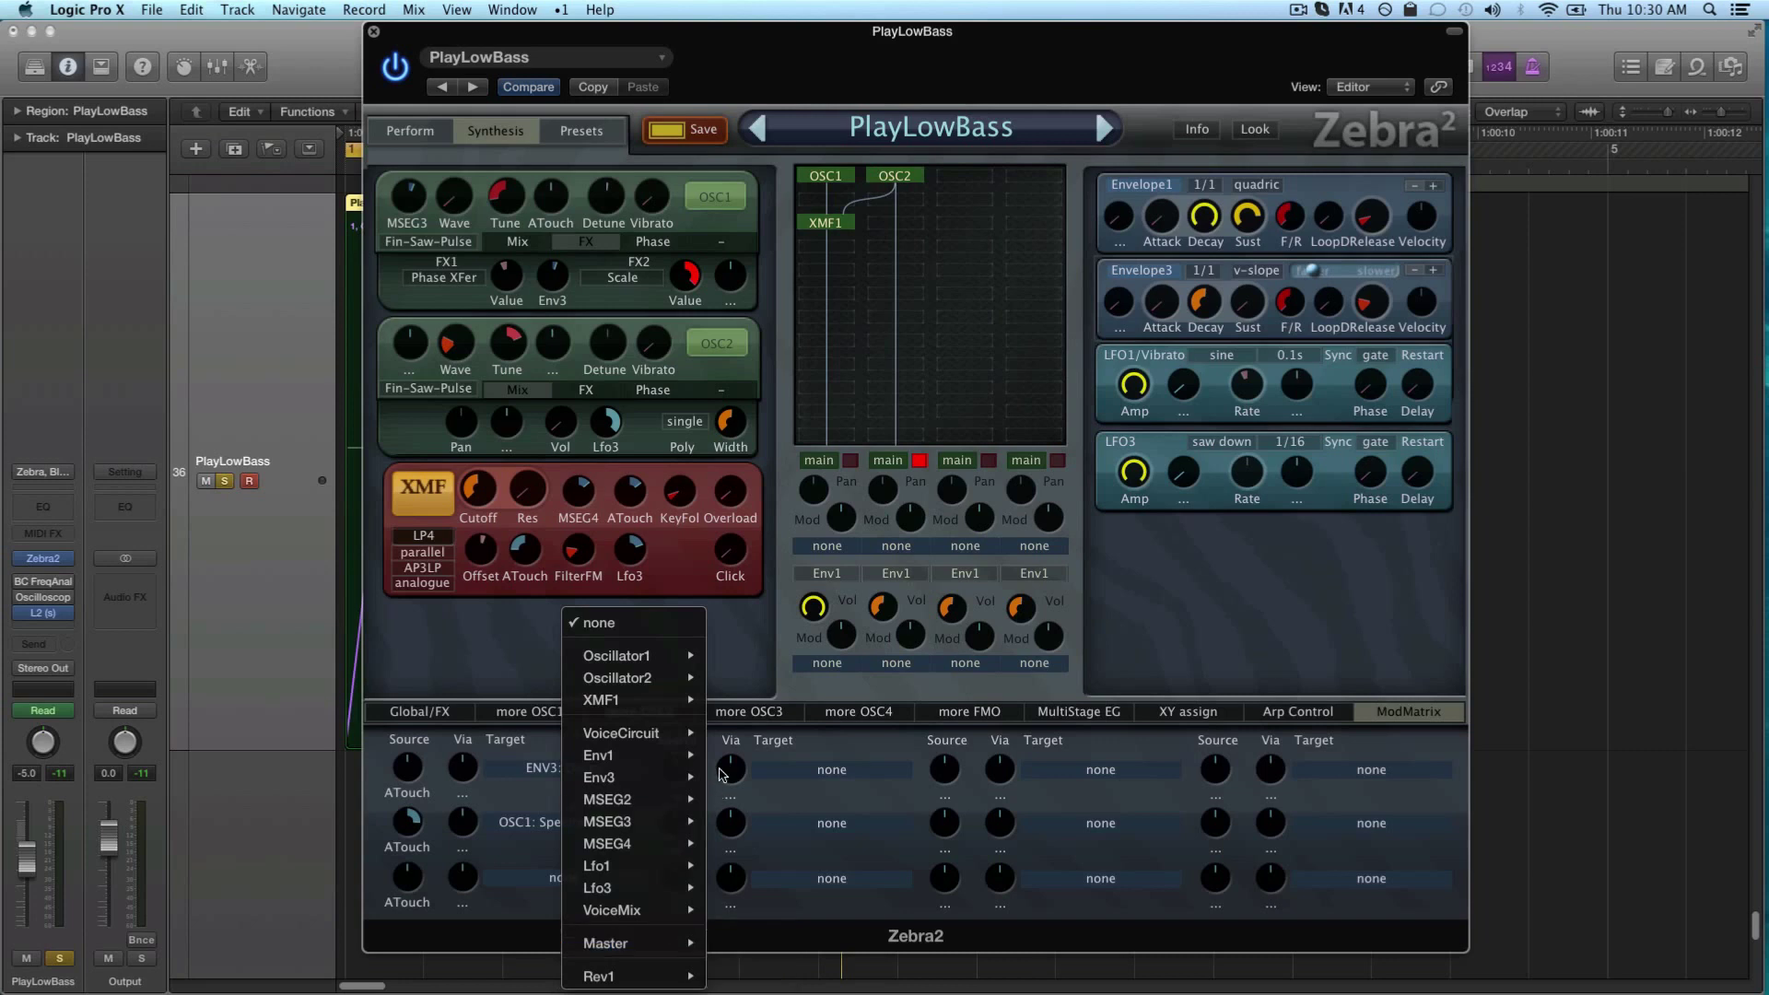
pyautogui.moveTo(694, 707)
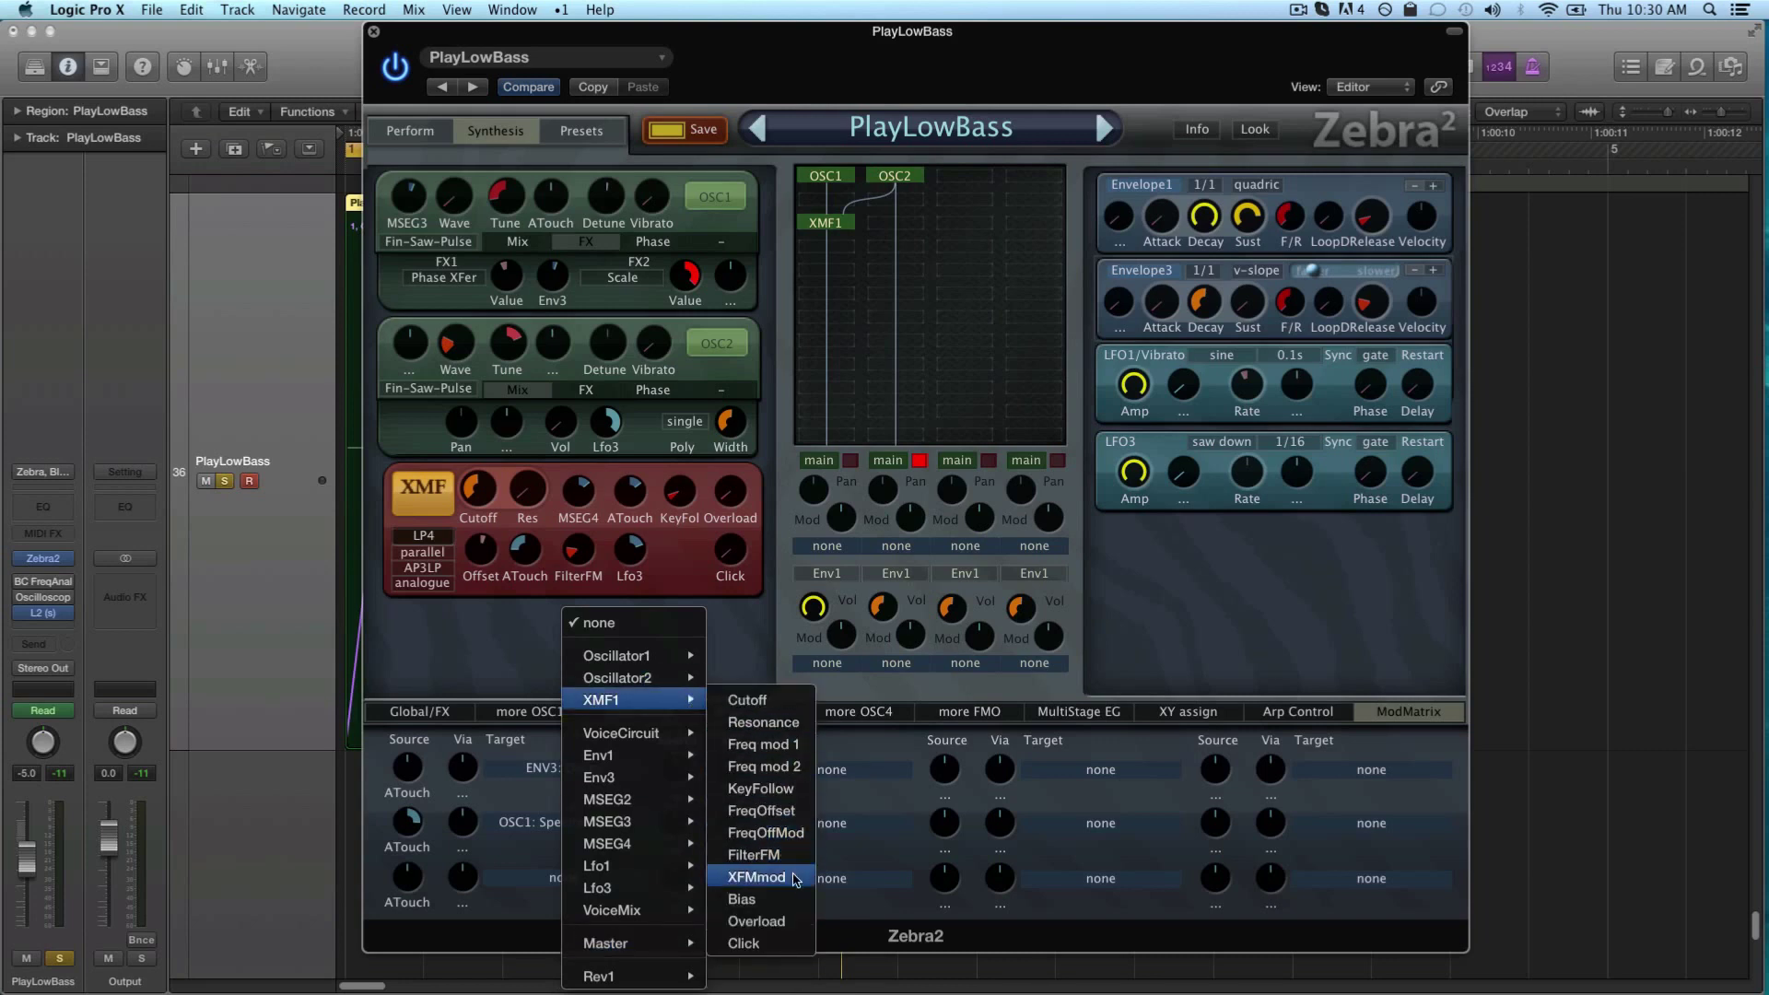
pyautogui.click(805, 919)
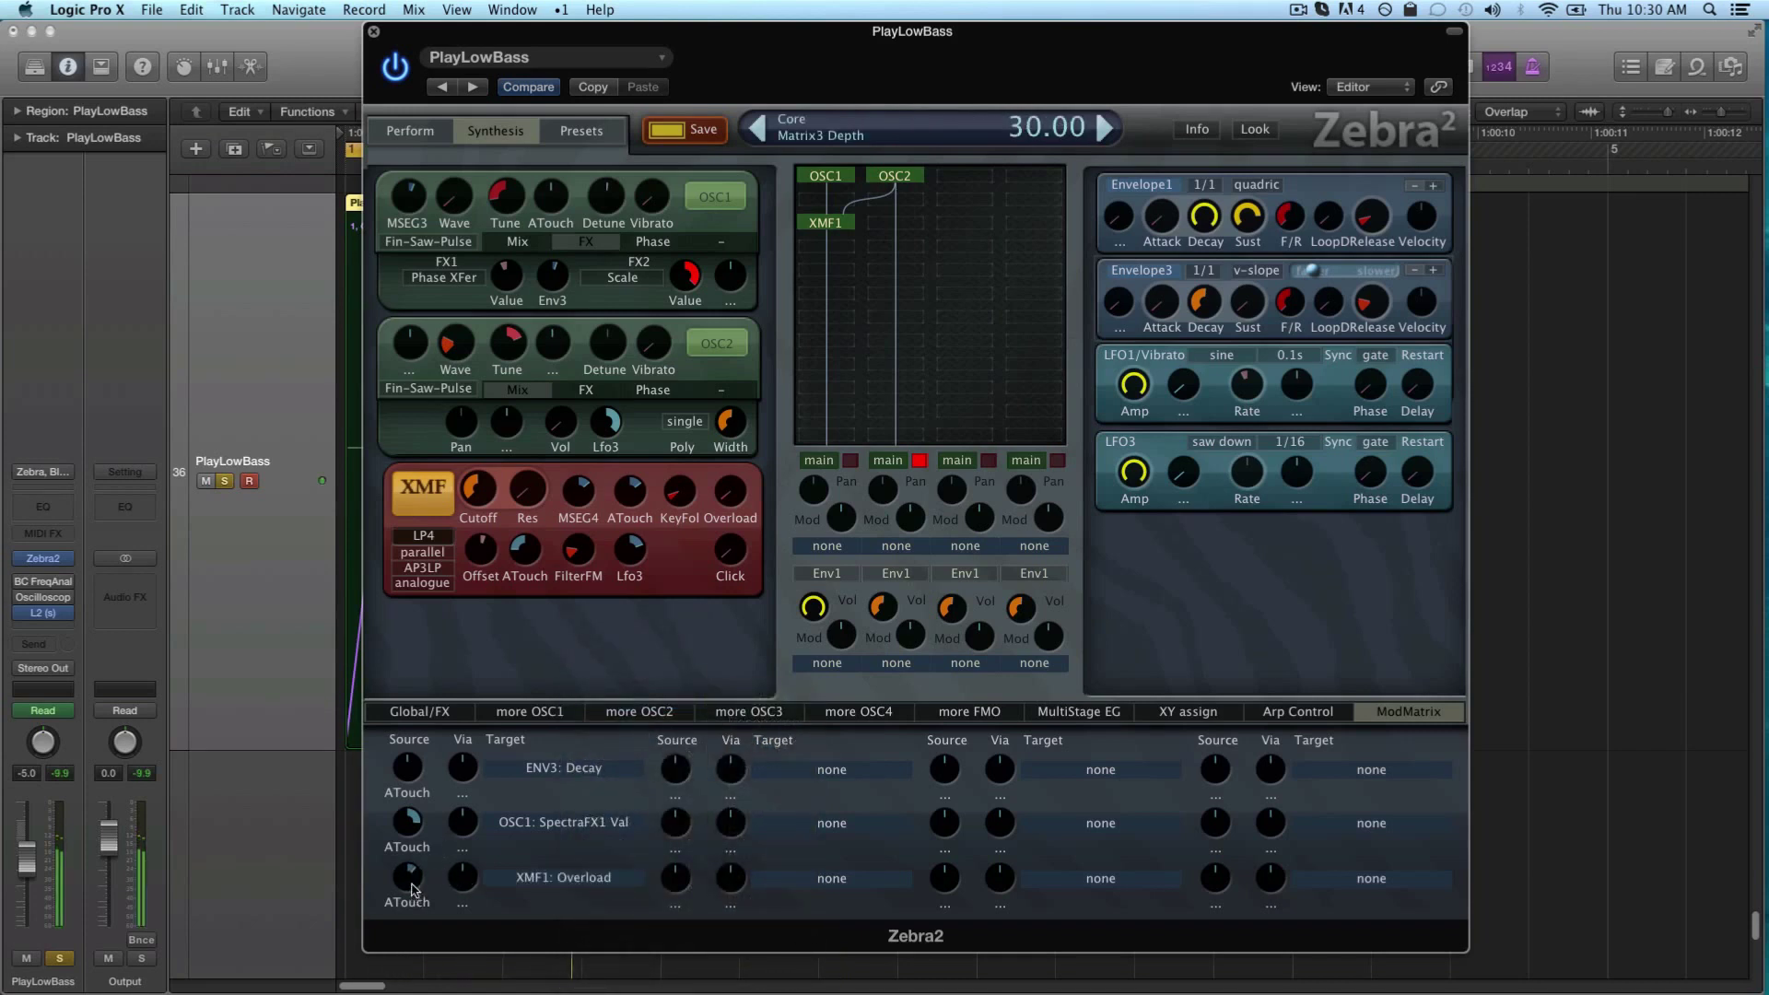
pyautogui.click(374, 33)
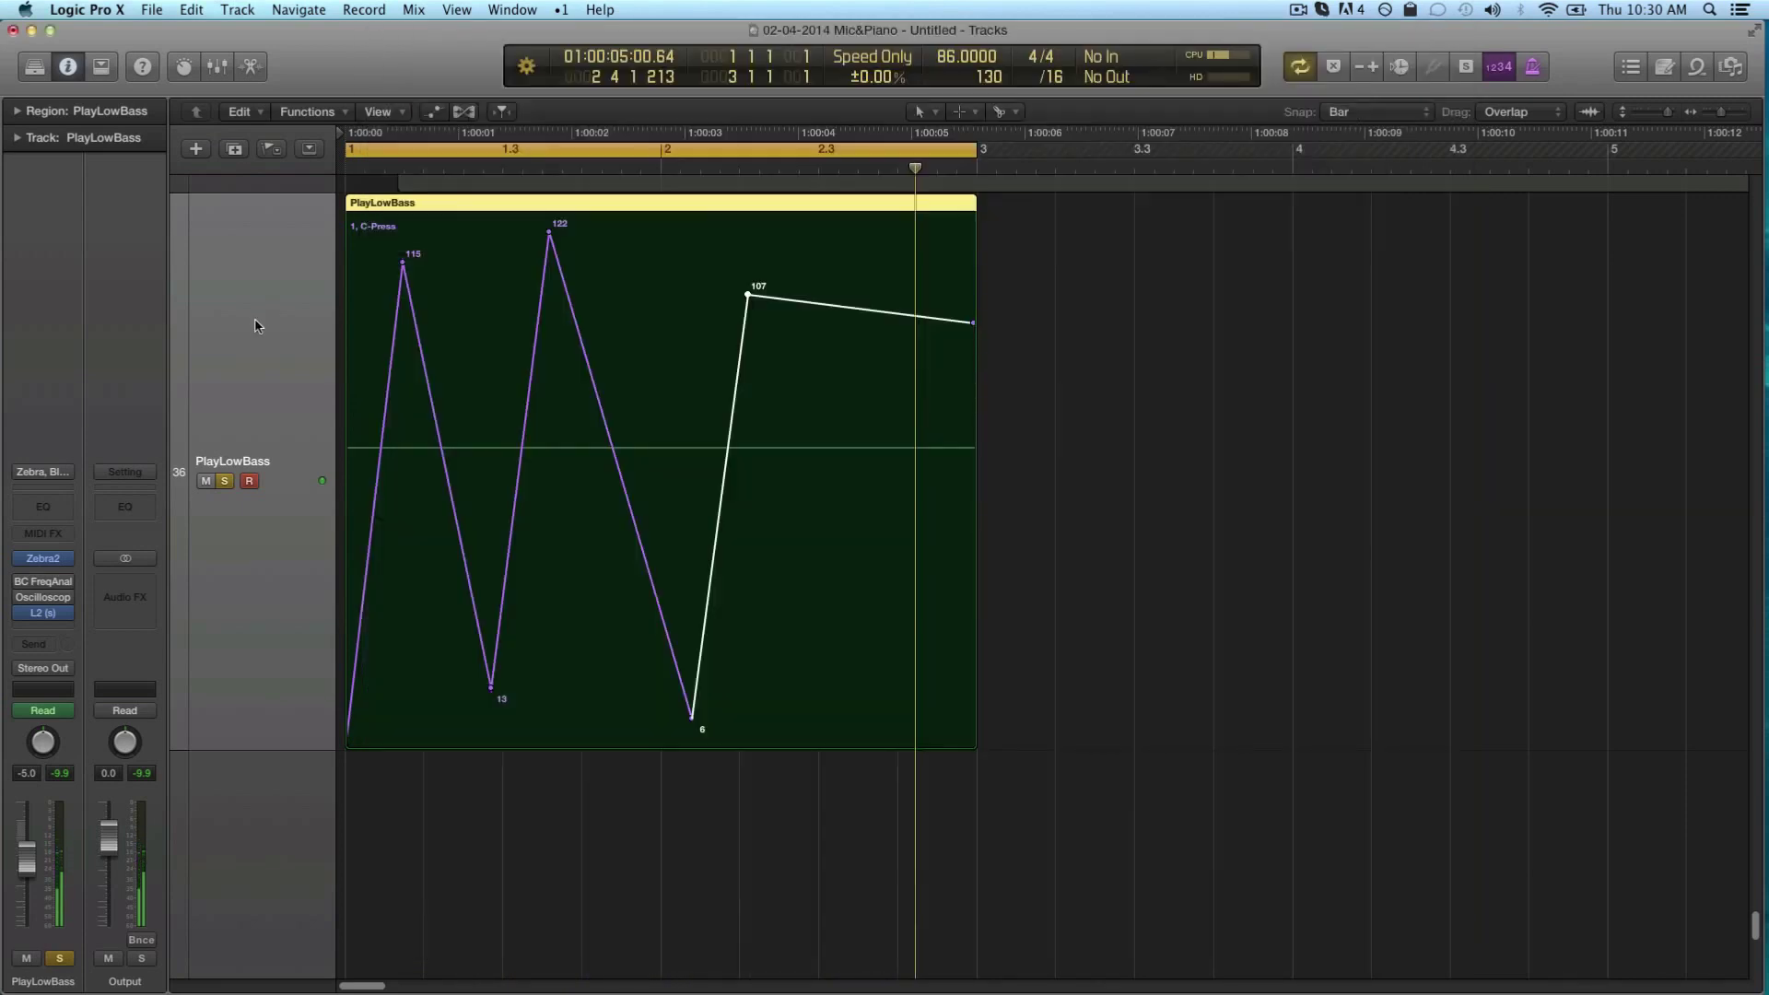
# Bounce the PlayLowBass region in place, solo the bounced PlayLowBass_bip track, and play it back
pyautogui.press('a')
pyautogui.press('a')
pyautogui.hotkey('ctrl', 'b')
pyautogui.press('Return')
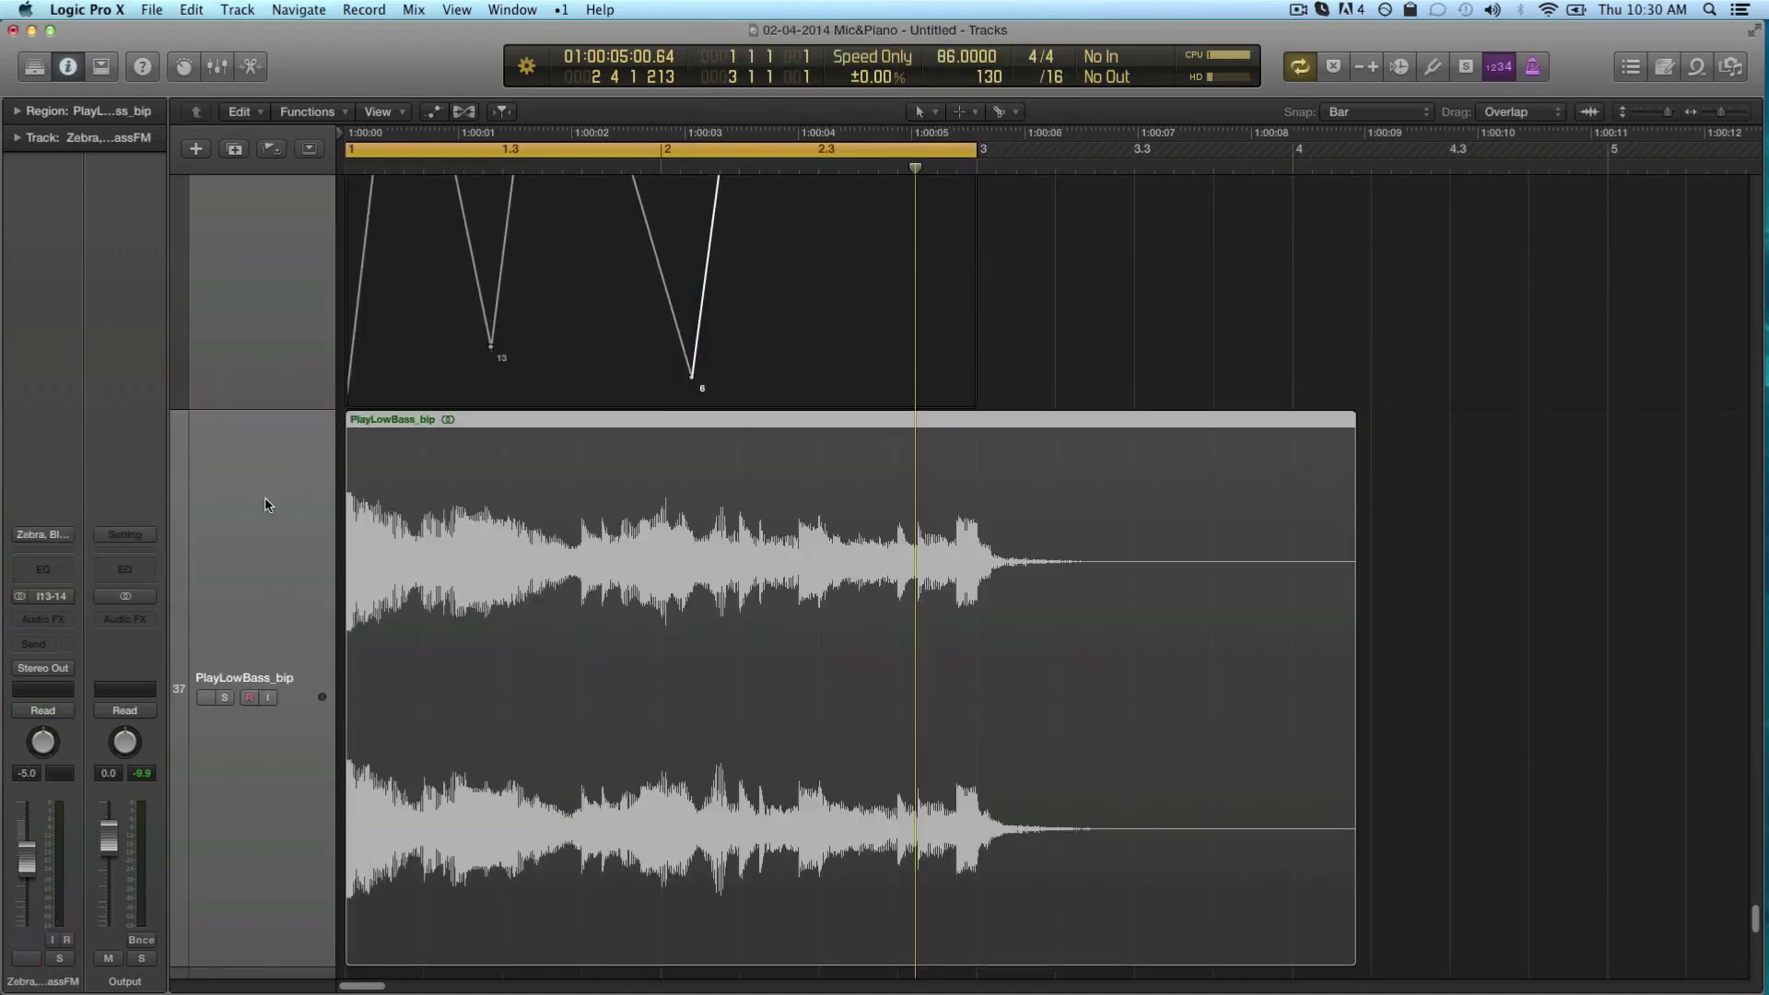
pyautogui.click(262, 519)
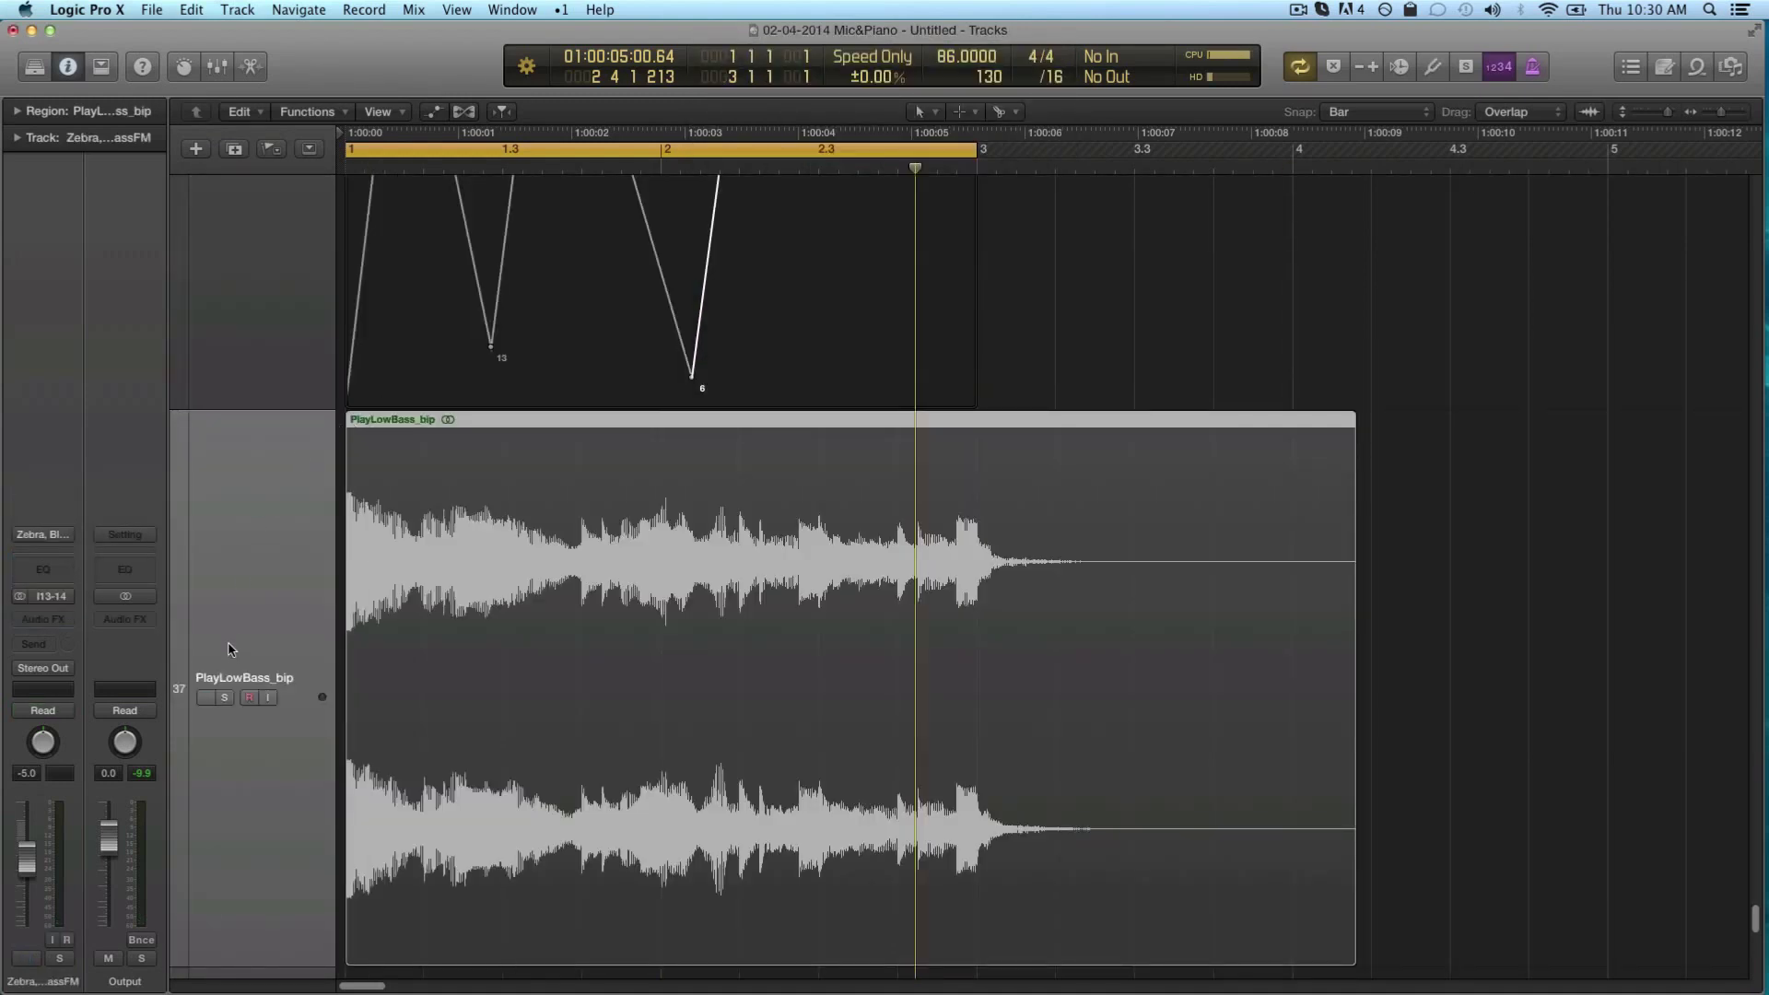
pyautogui.click(226, 698)
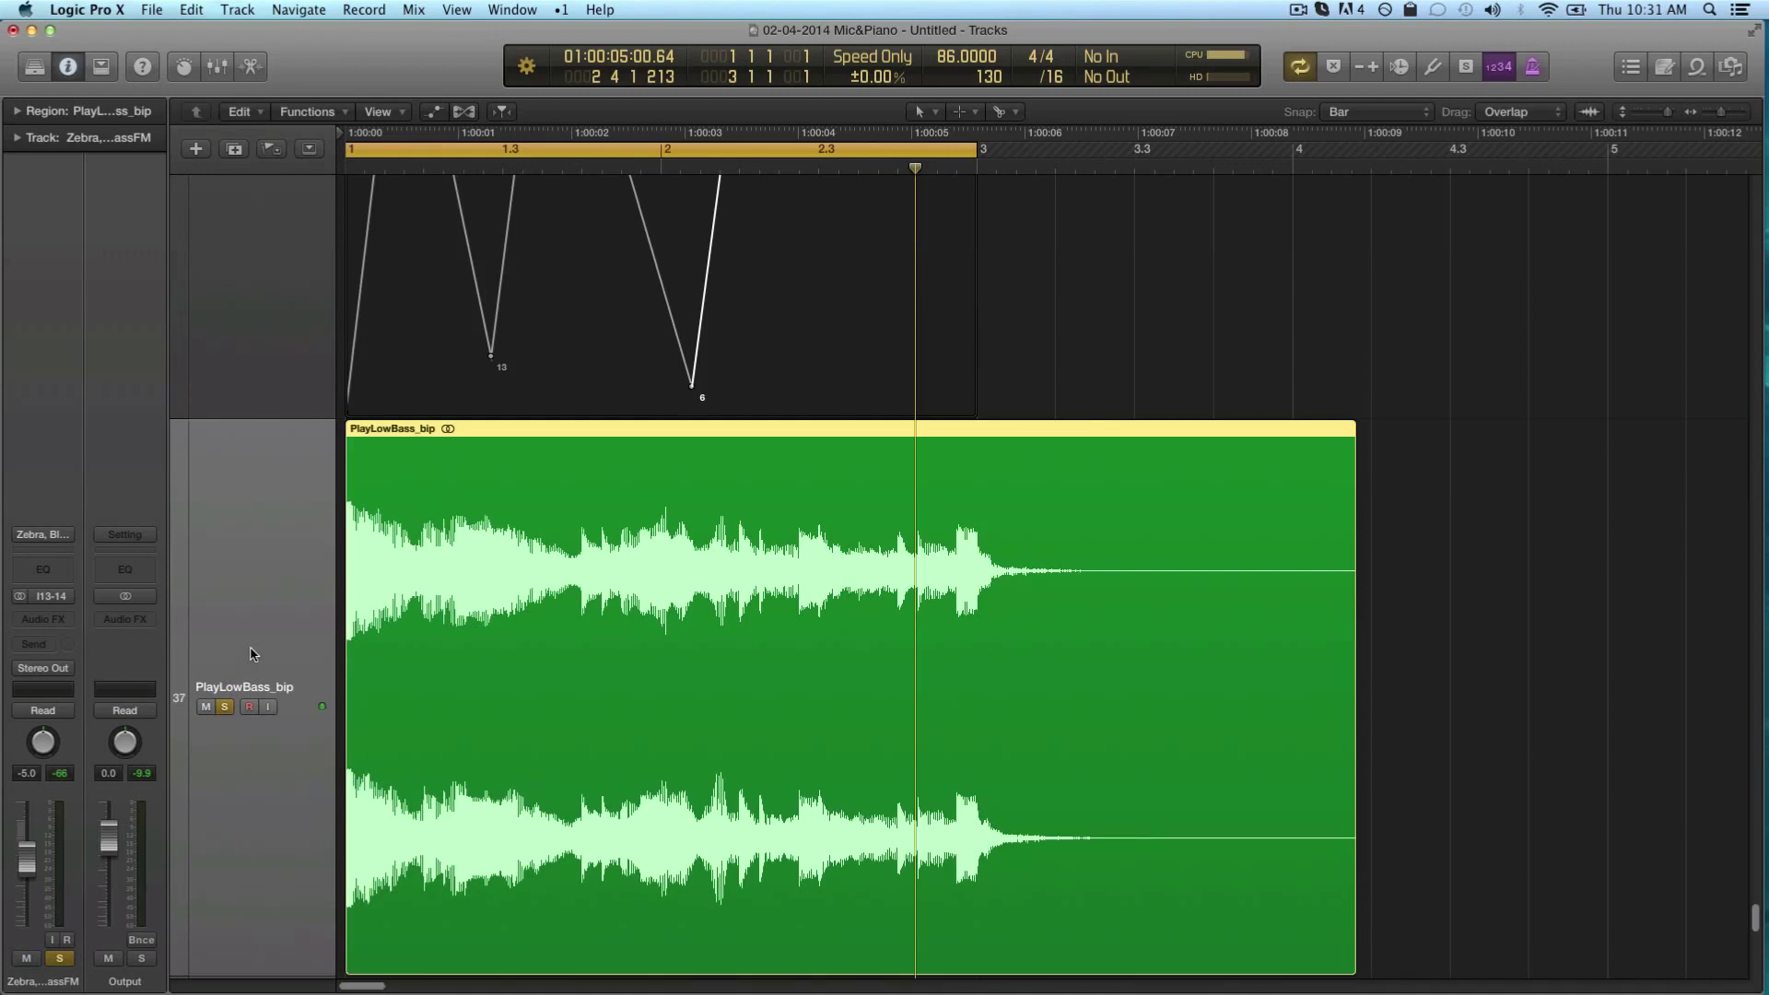
pyautogui.press('space')
# Split the bounced PlayLowBass_bip region at 1 3 4 1 and again near beat 2 of bar 1
pyautogui.press('super+Up')
pyautogui.press('super+Up')
pyautogui.press('super+Up')
pyautogui.press('super+Up')
pyautogui.press('super+Up')
pyautogui.press('super+Up')
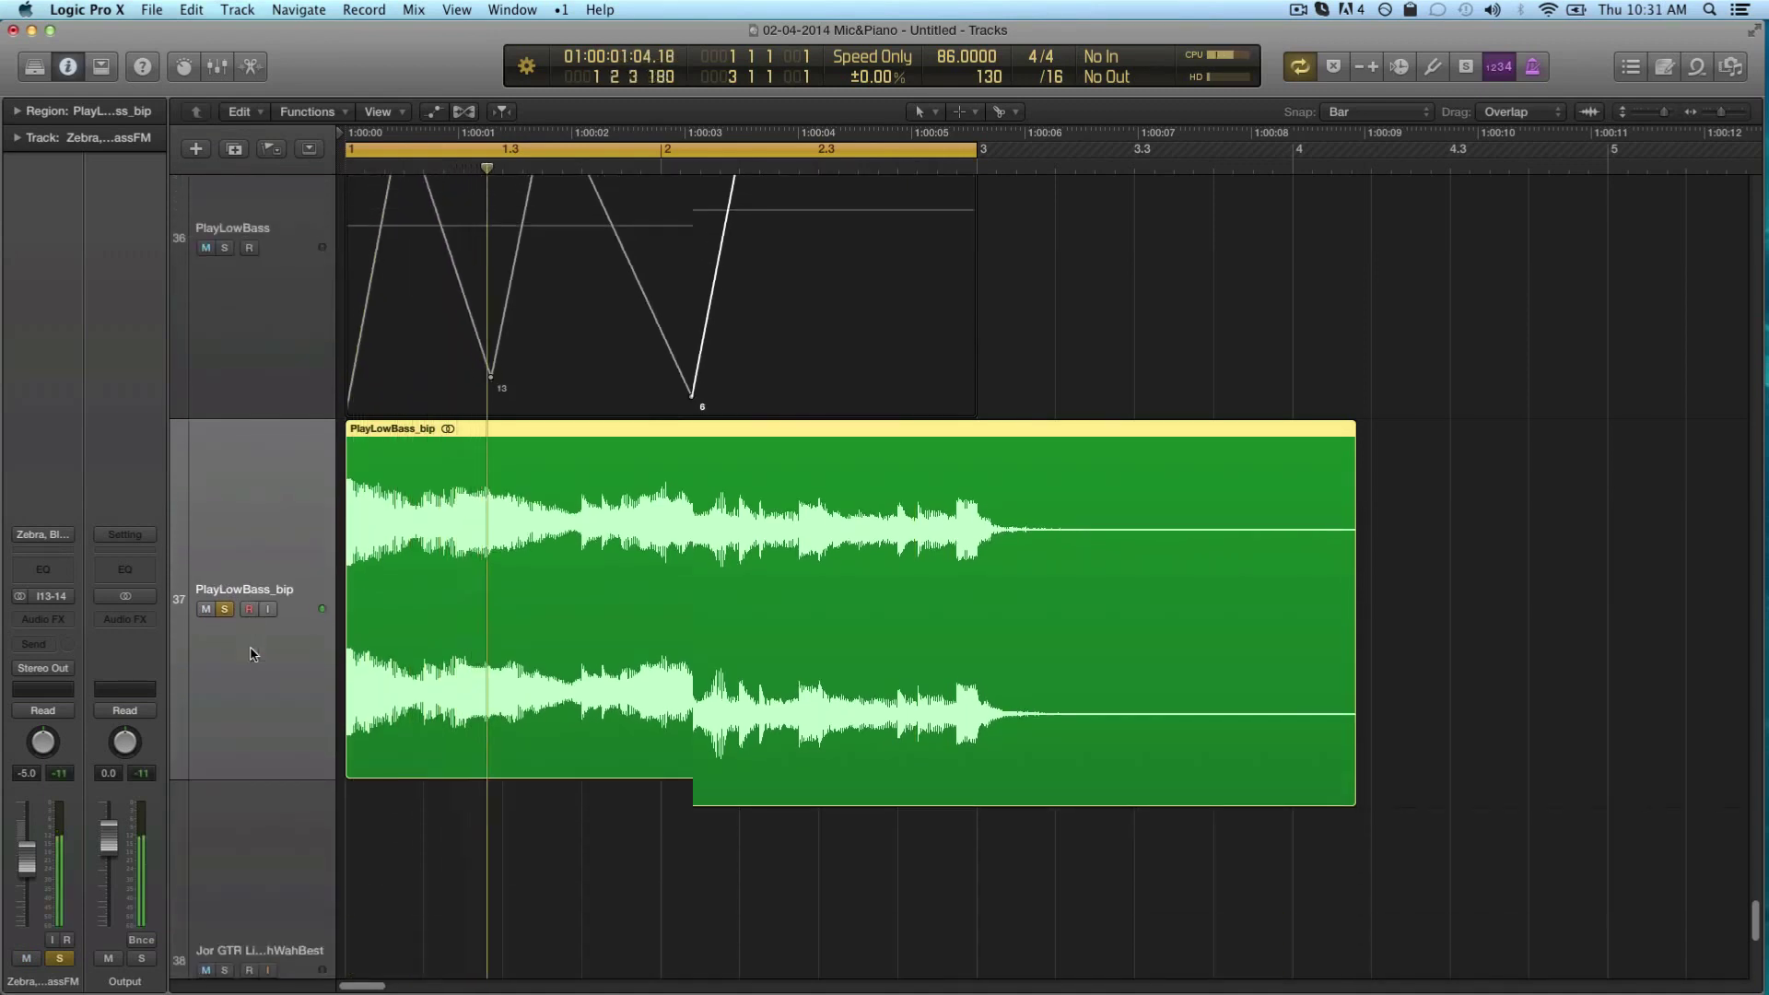
pyautogui.press('super+Right')
pyautogui.press('super+Right')
pyautogui.press('super+Right')
pyautogui.press('super+Left')
pyautogui.press('super+Left')
pyautogui.press('super+Left')
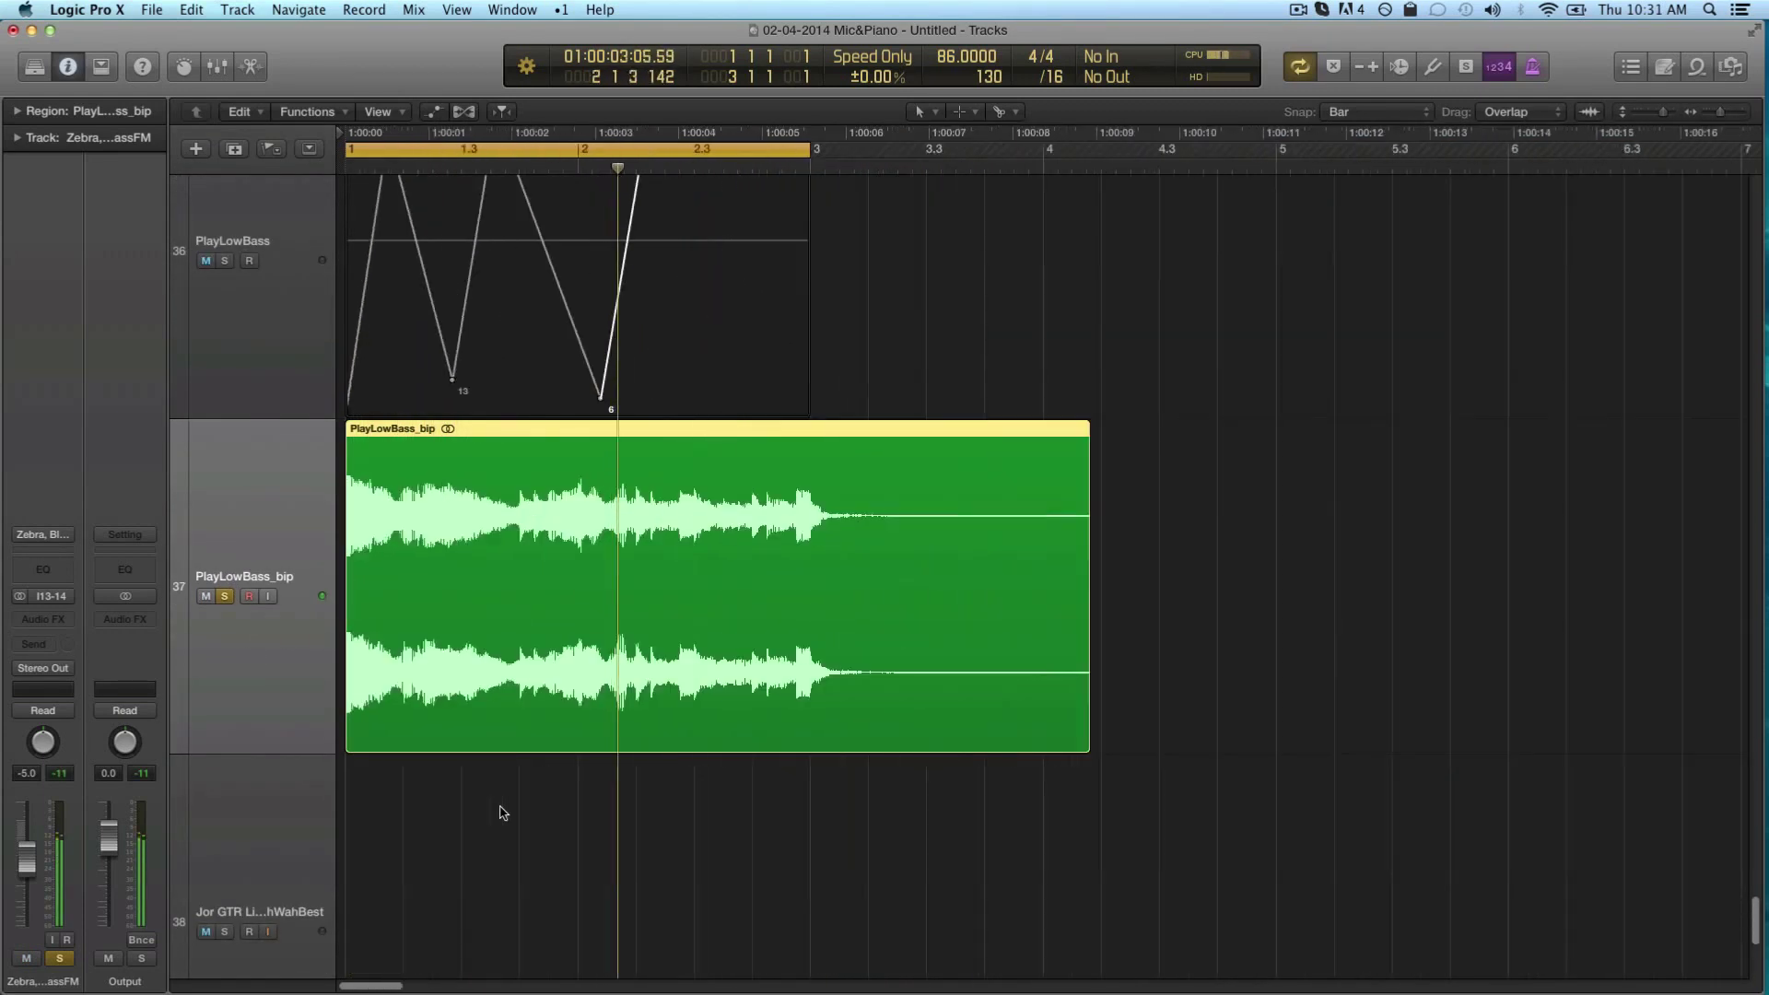
pyautogui.click(505, 665)
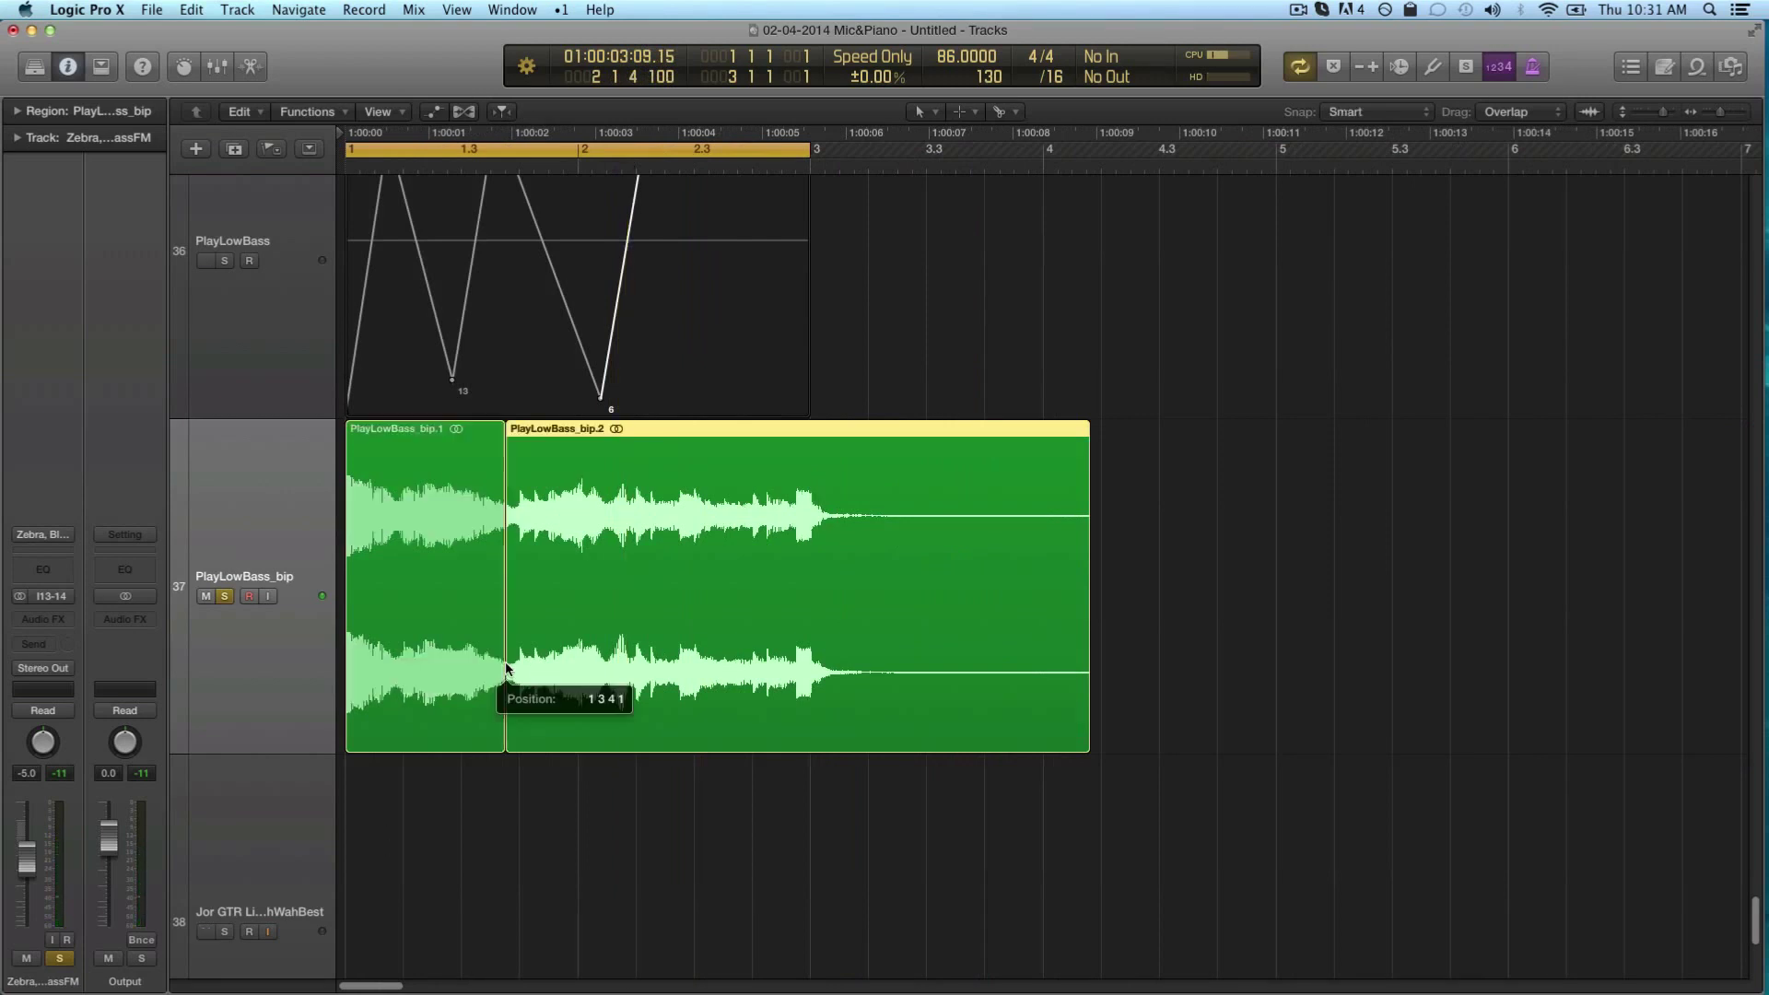
pyautogui.click(403, 702)
# Move the middle slice to bar 1 on a new track below the bounce, then solo and play only that slice
pyautogui.scroll(-3, 368, 765)
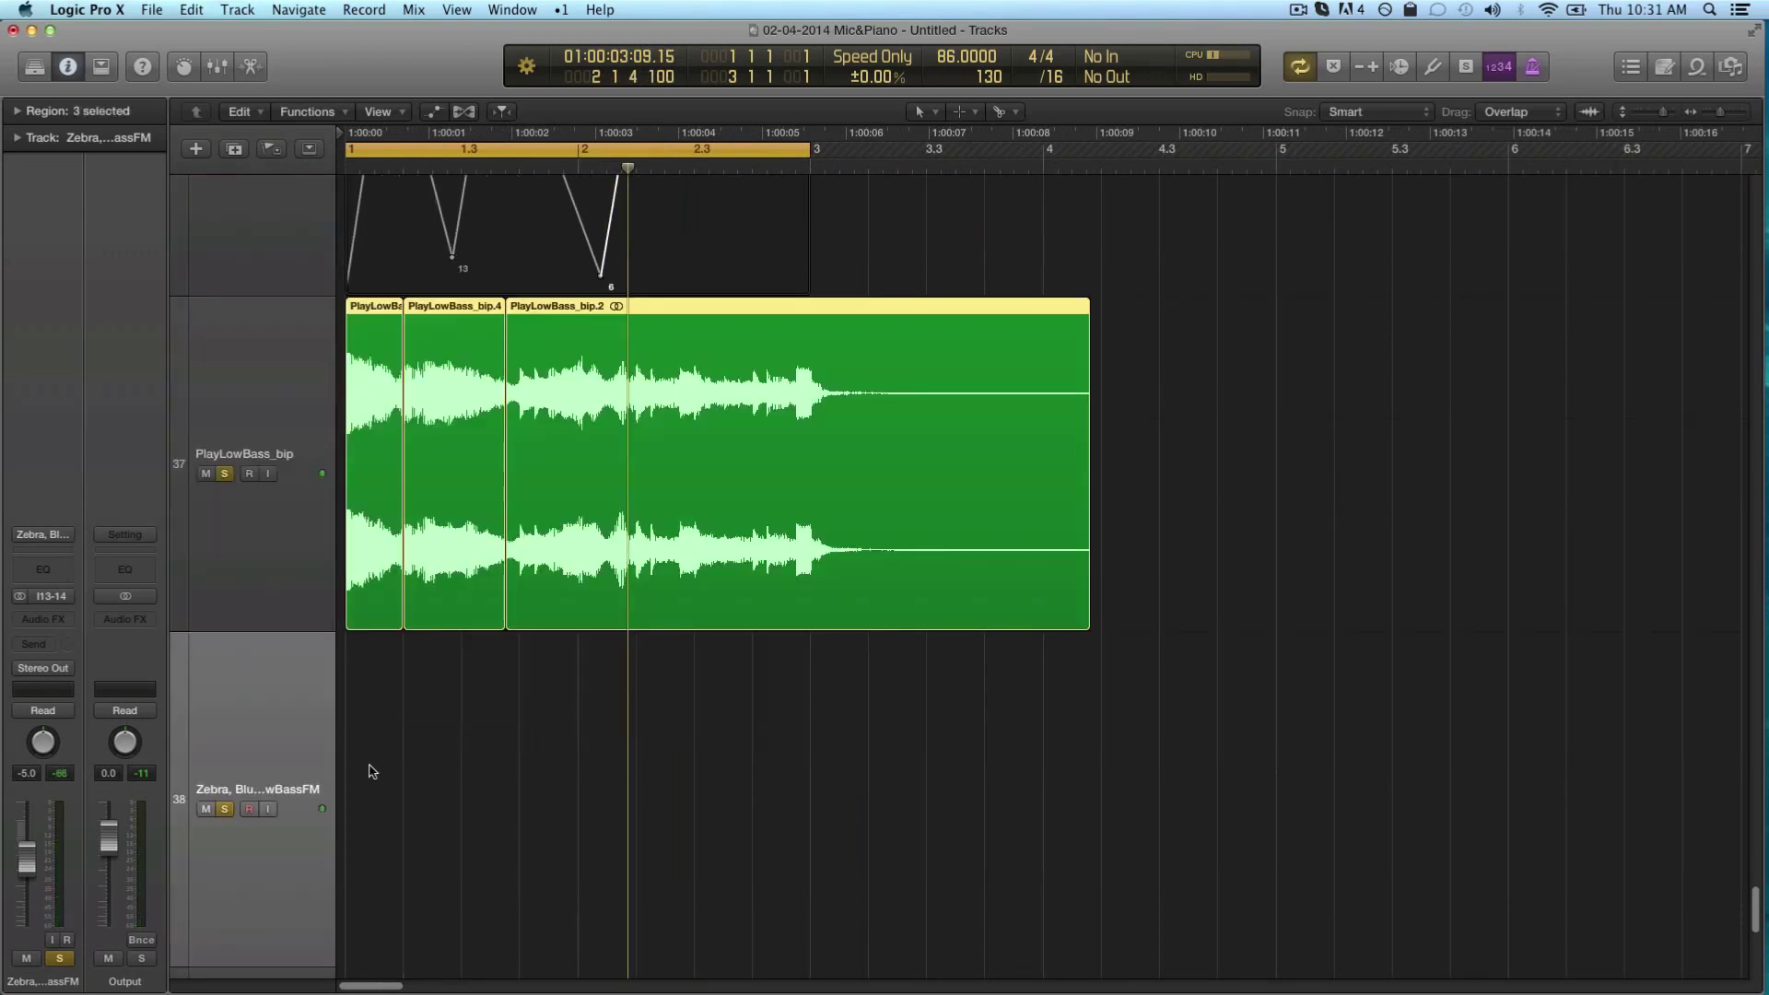
pyautogui.moveTo(446, 604); pyautogui.dragTo(381, 761)
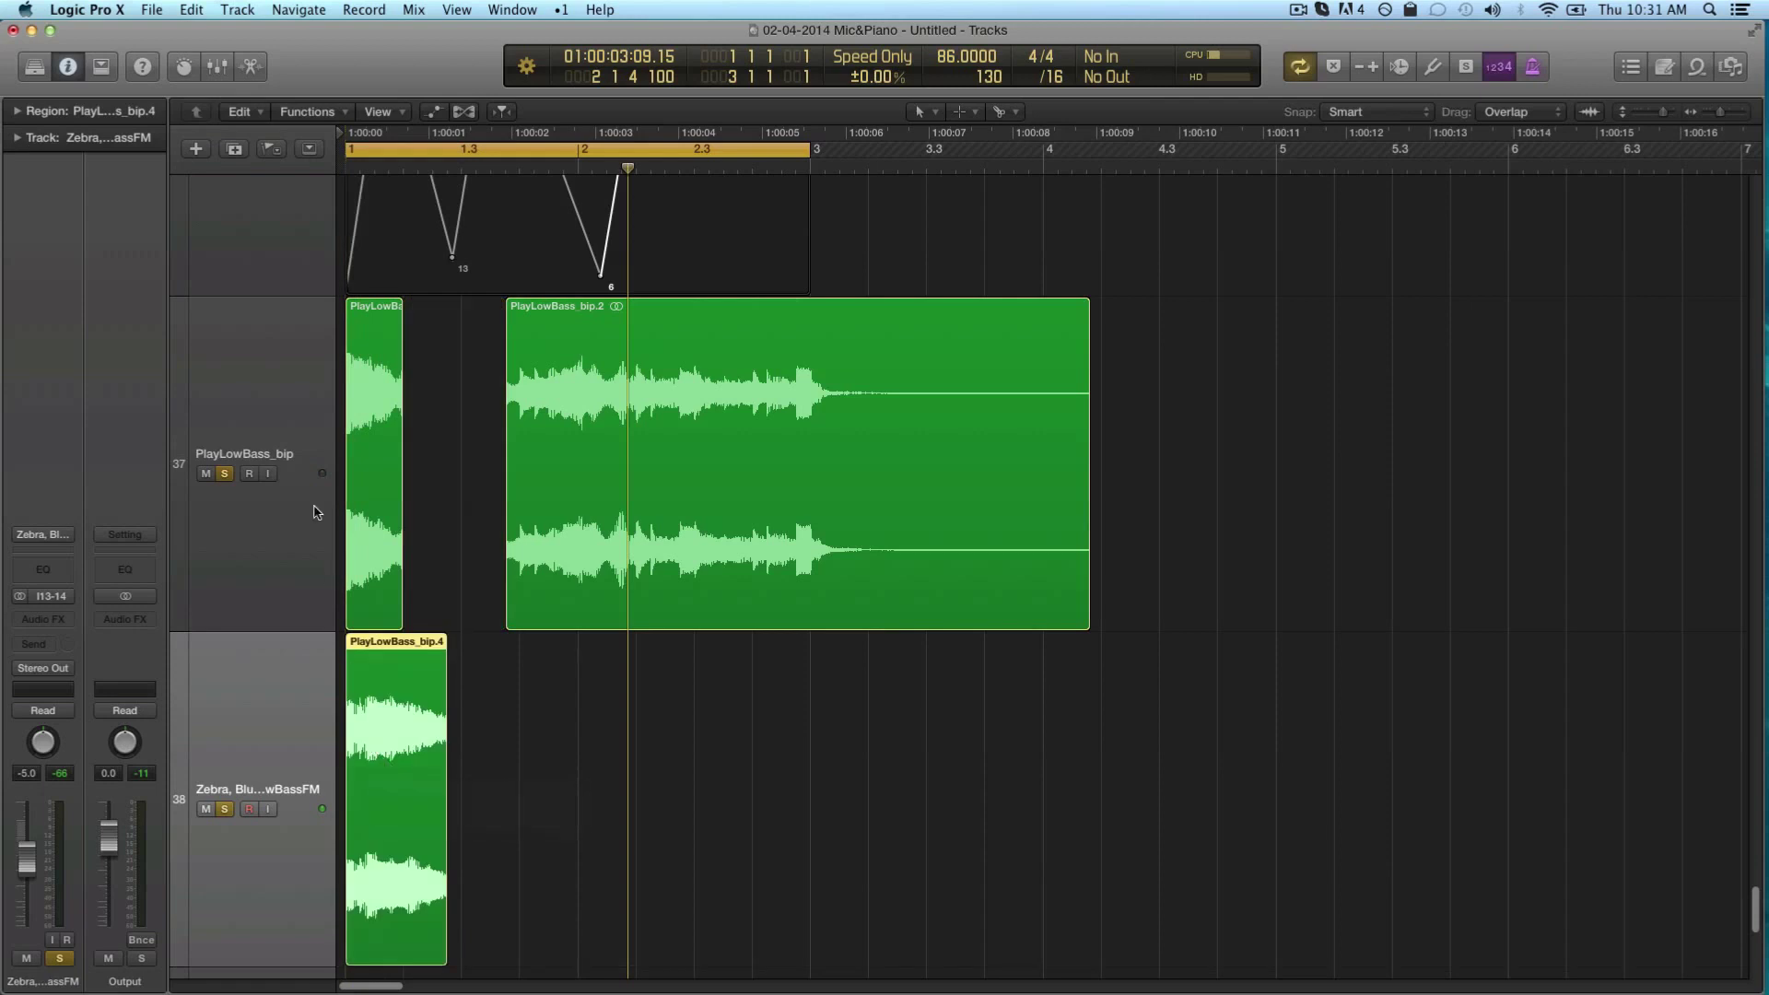
pyautogui.hotkey('ctrl', 's')
pyautogui.press('space')
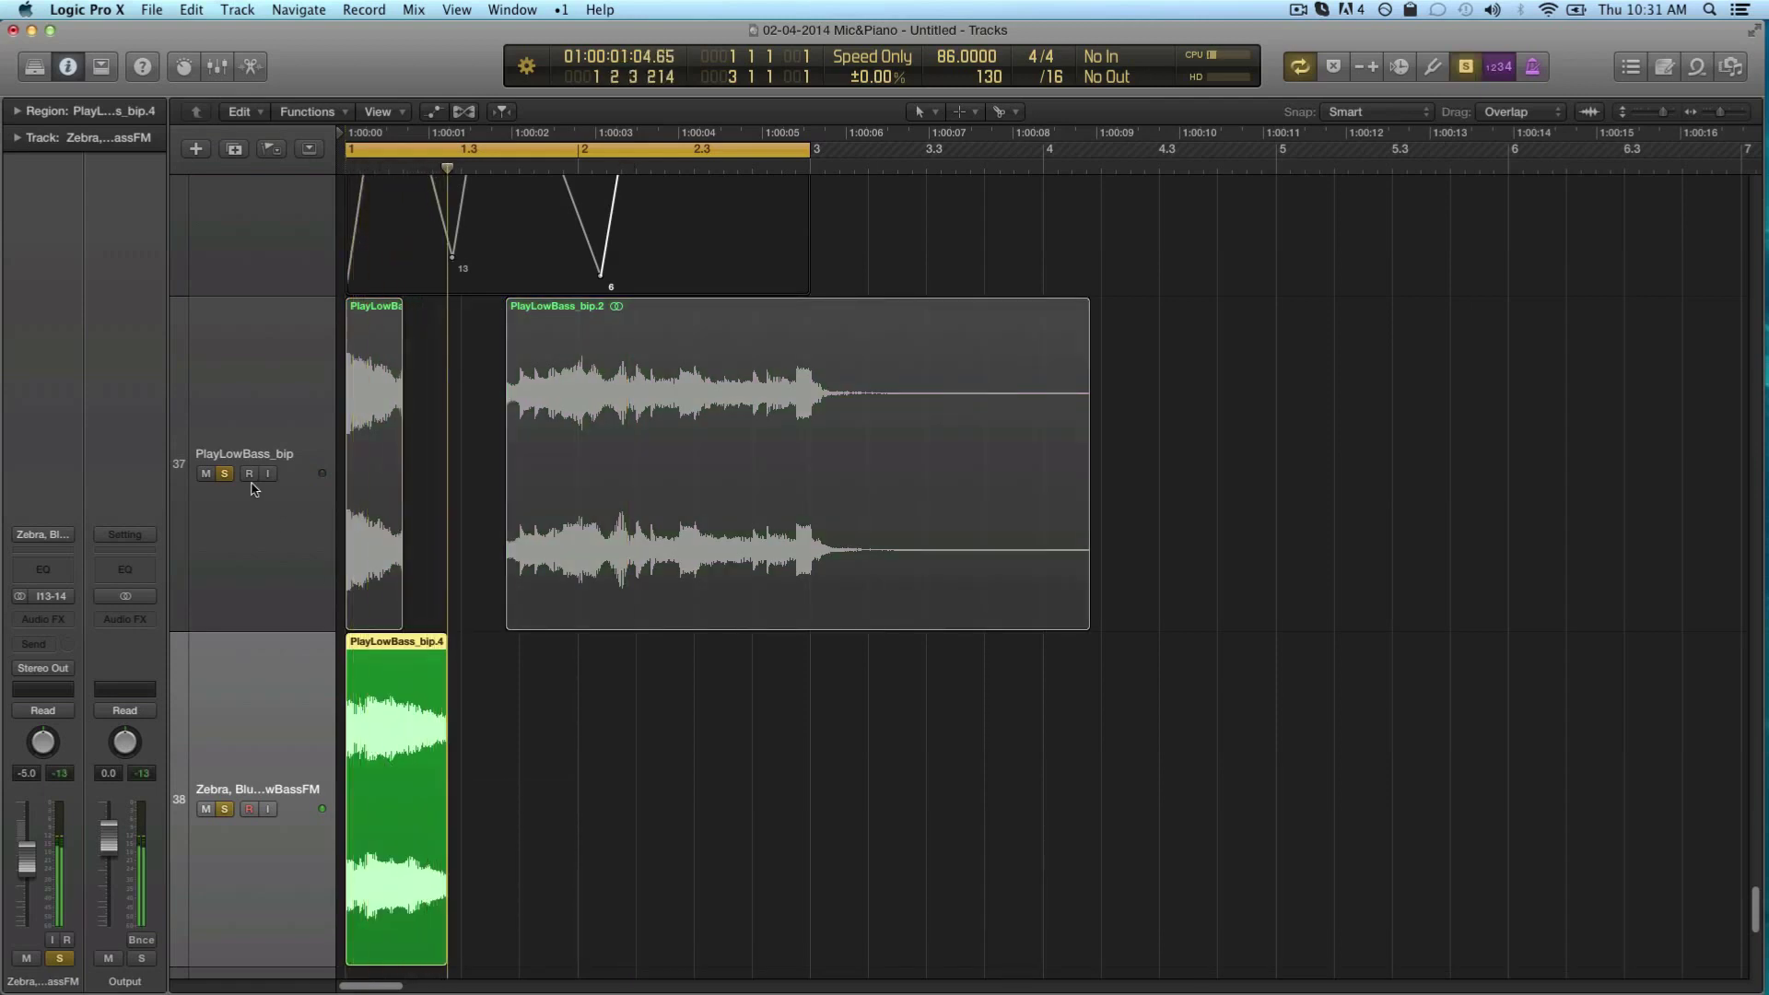
pyautogui.press('space')
pyautogui.press('space')
pyautogui.click(224, 475)
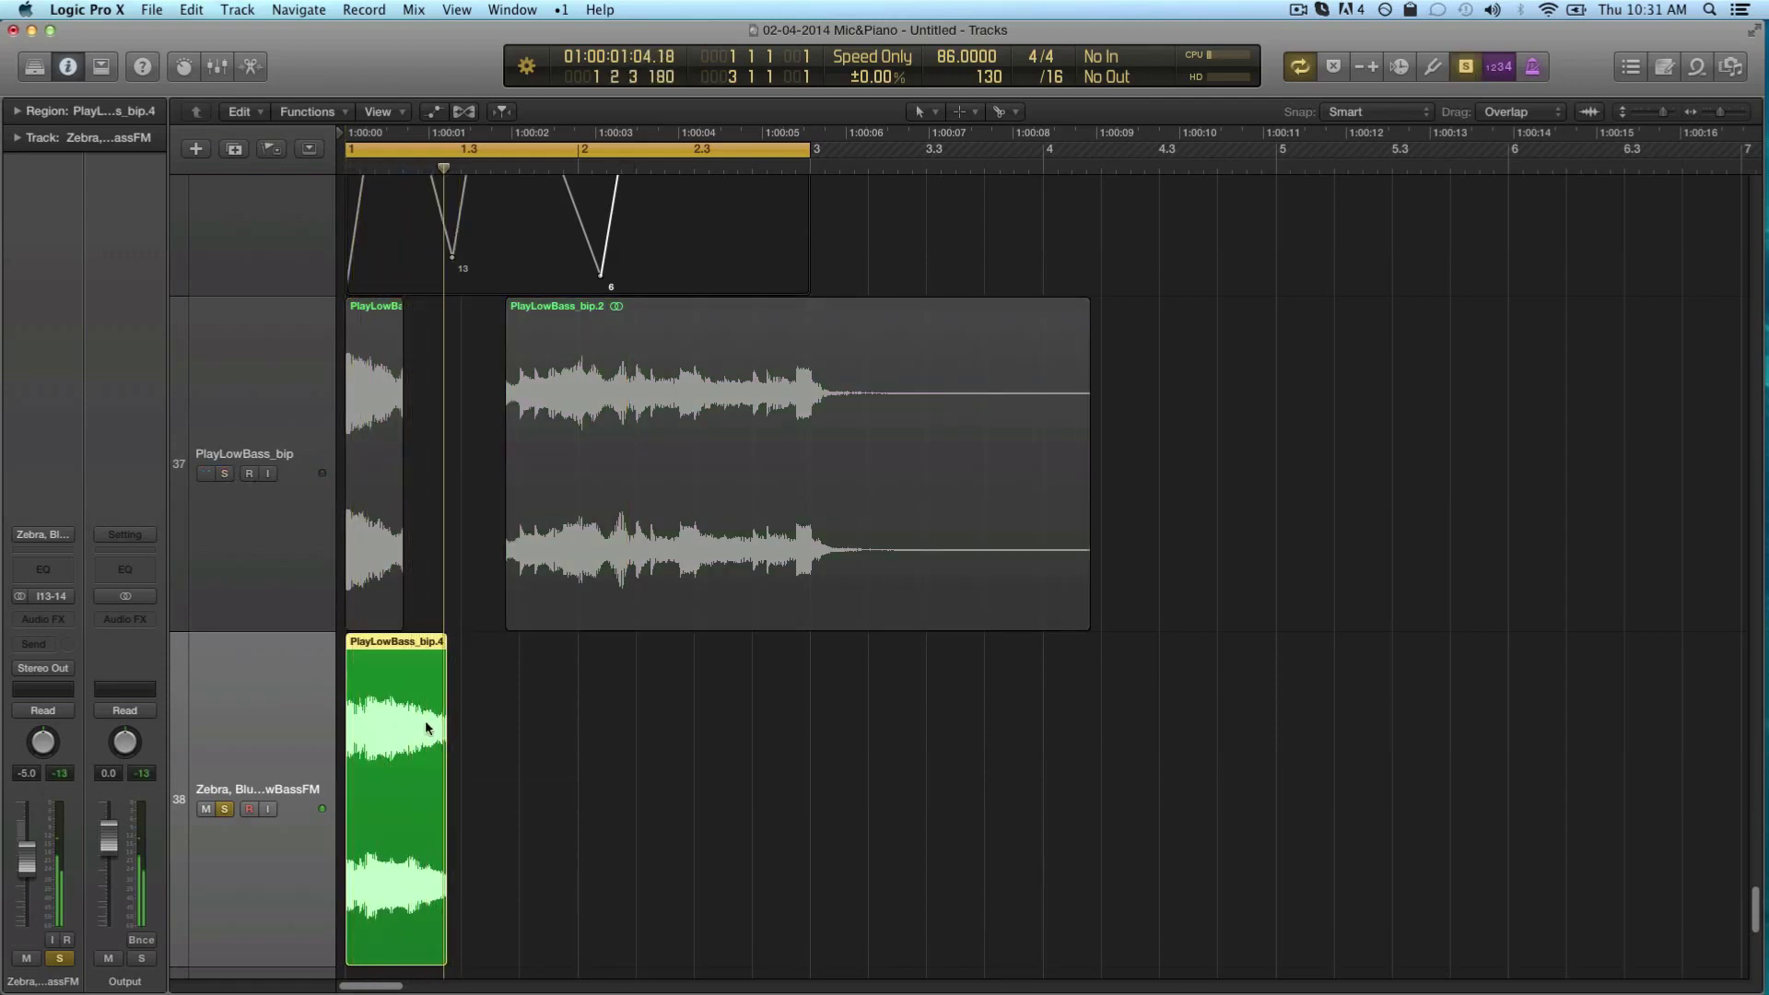
# Turn on Flex for the new track in Monophonic mode, stretch the slice to just before bar 3, and play it
pyautogui.press('super+f')
pyautogui.click(300, 829)
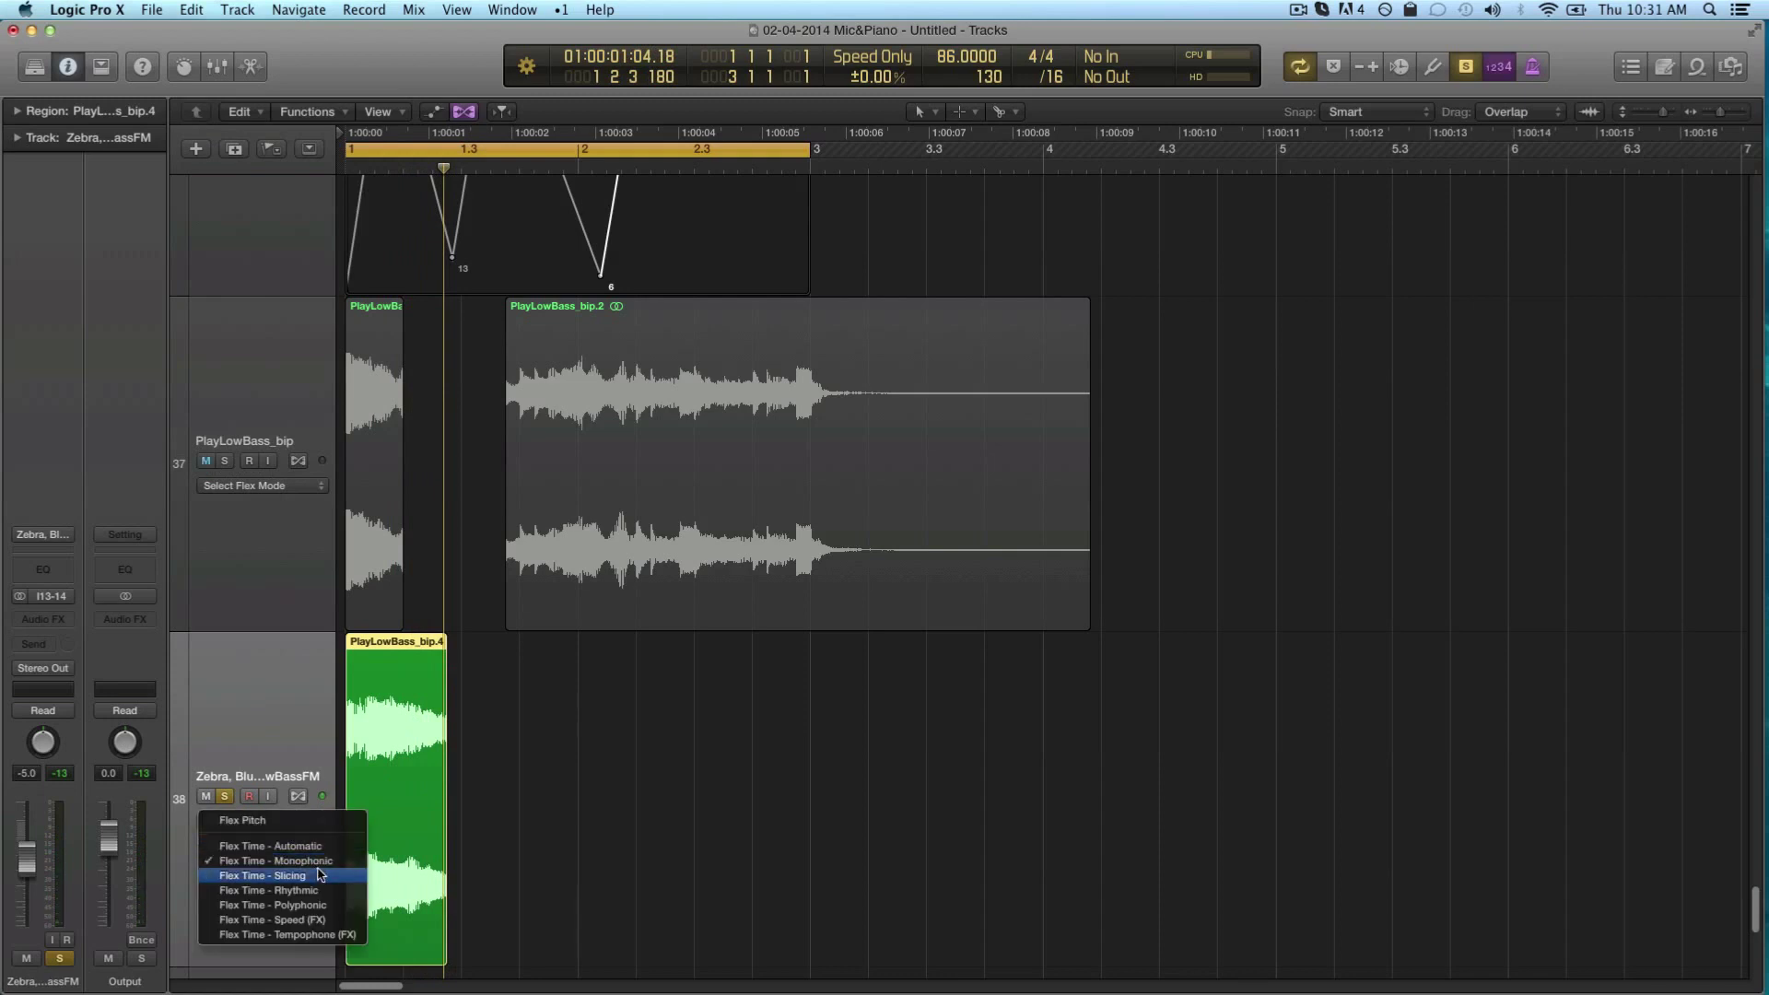
pyautogui.click(276, 875)
pyautogui.click(276, 821)
pyautogui.click(446, 691)
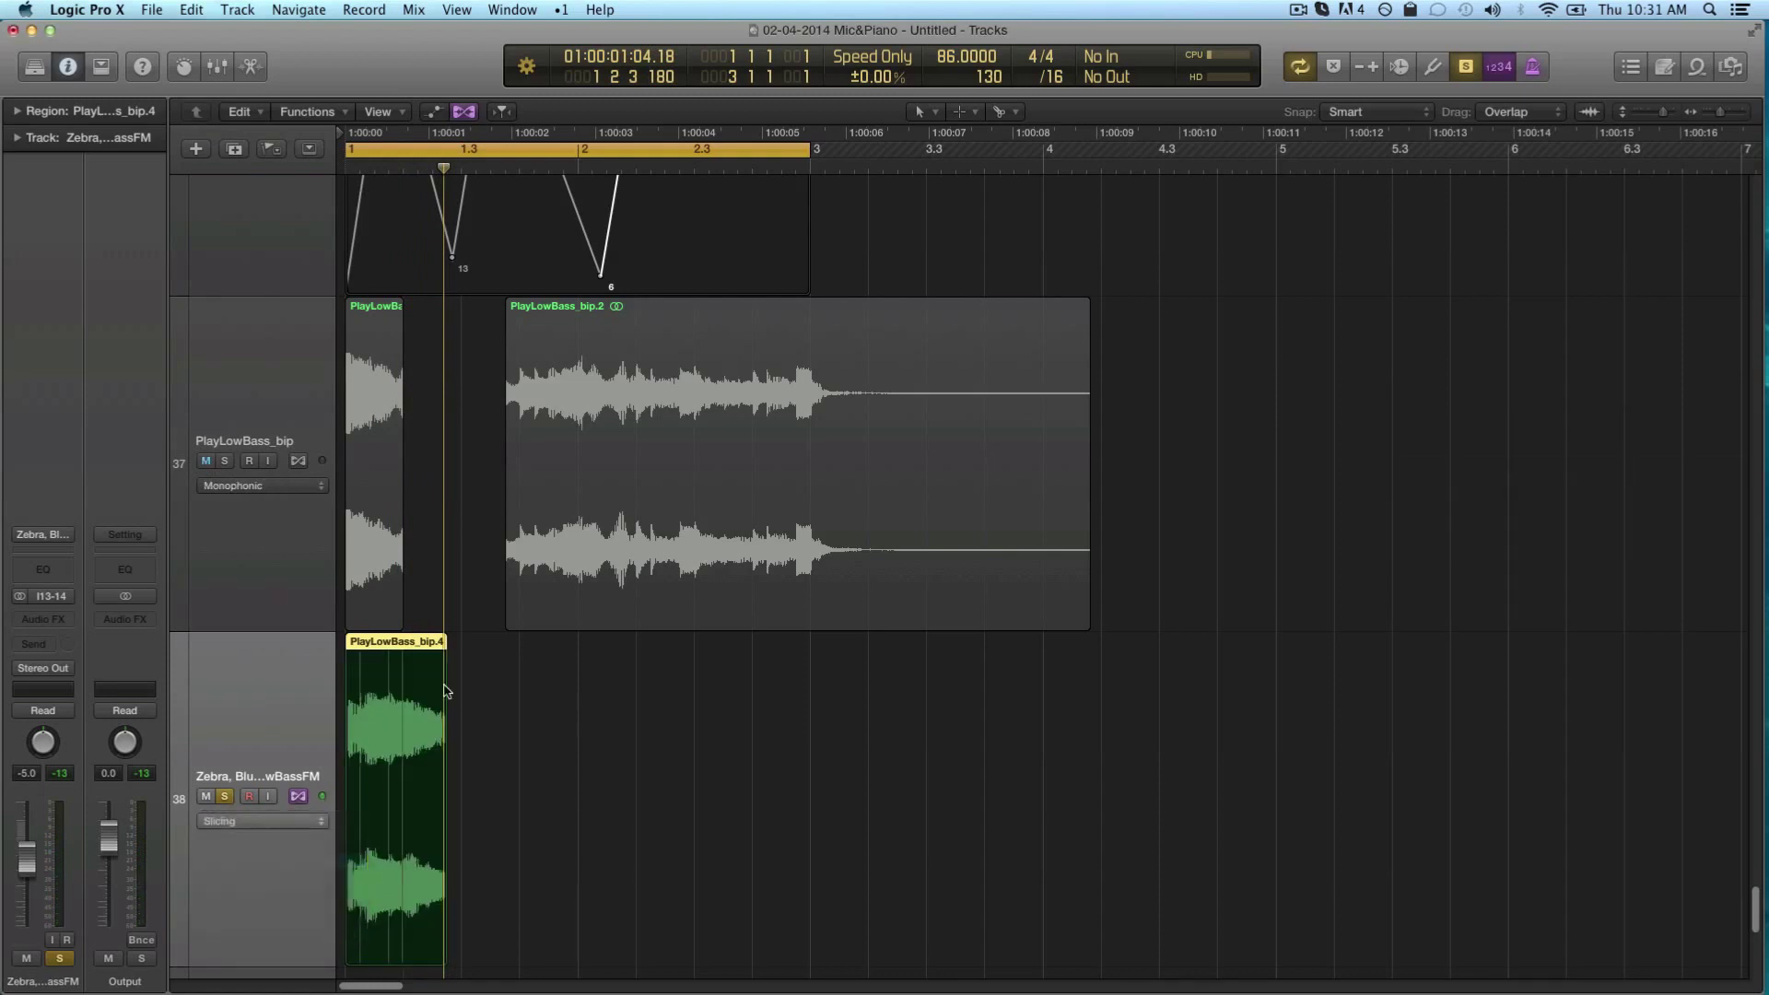
pyautogui.moveTo(445, 647); pyautogui.dragTo(800, 648)
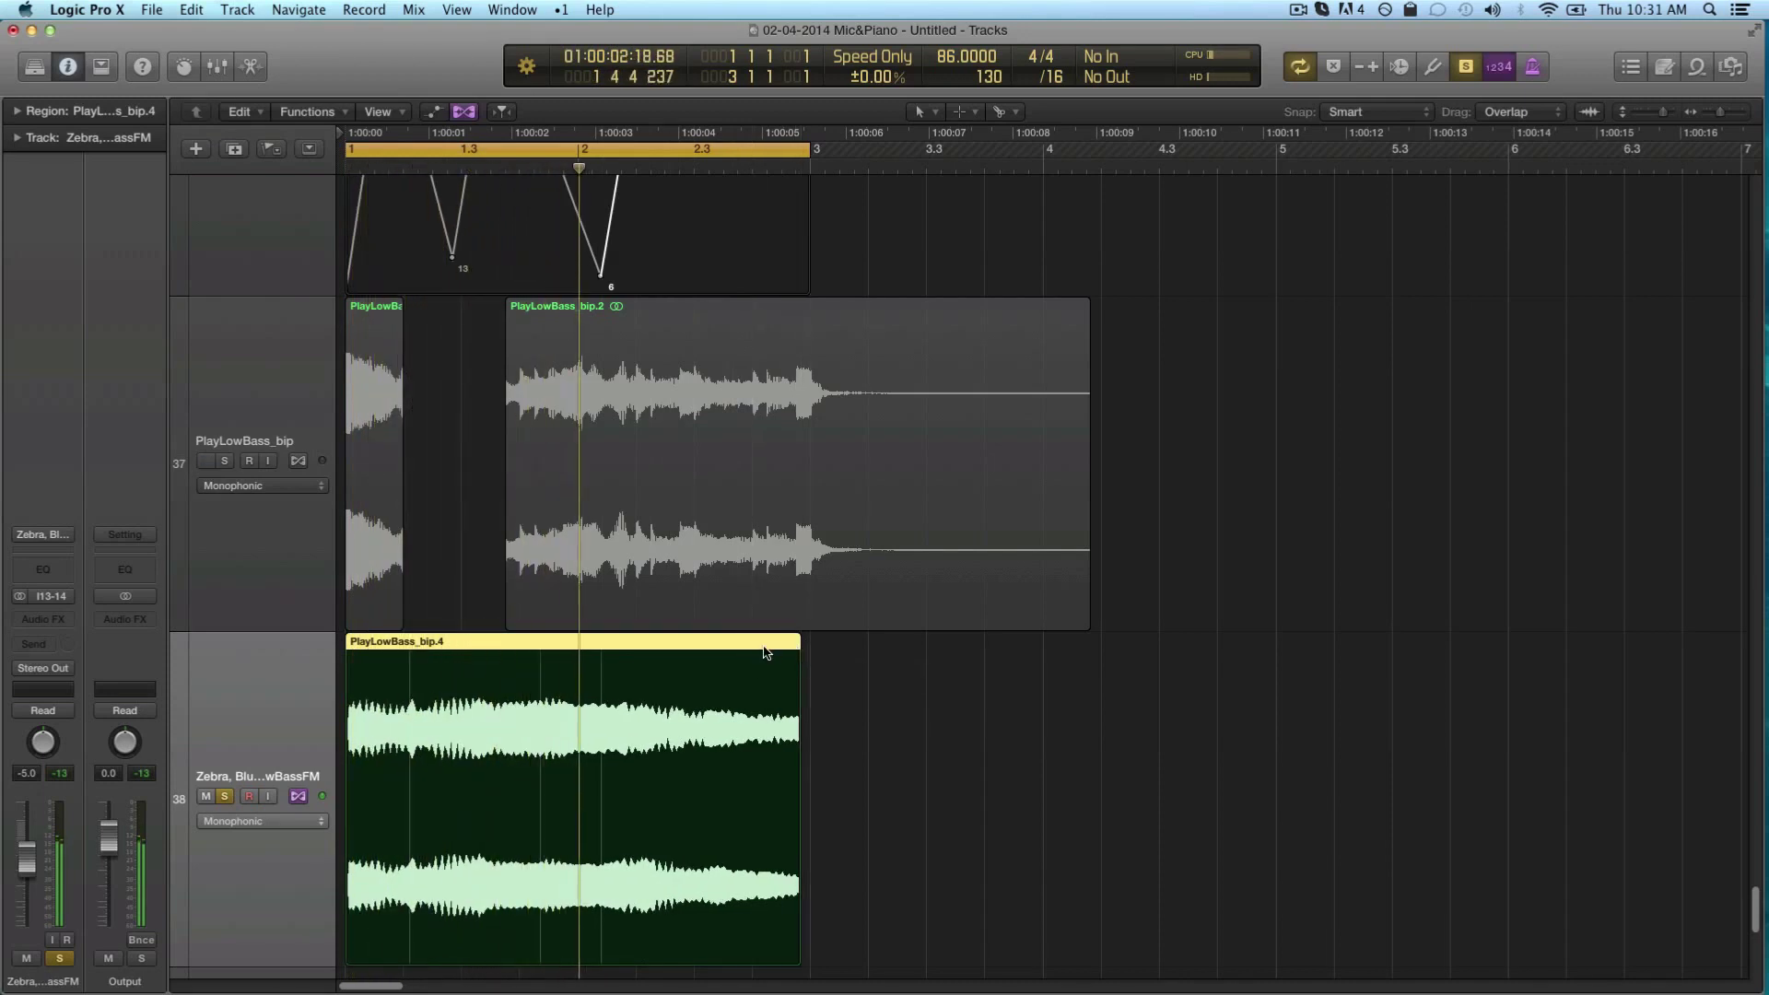
pyautogui.press('space')
# Hide the Flex display, split the stretched region near beat 4 of bar 1, and delete the part before the cut
pyautogui.press('a')
pyautogui.press('a')
pyautogui.rightClick(529, 734)
pyautogui.click(476, 778)
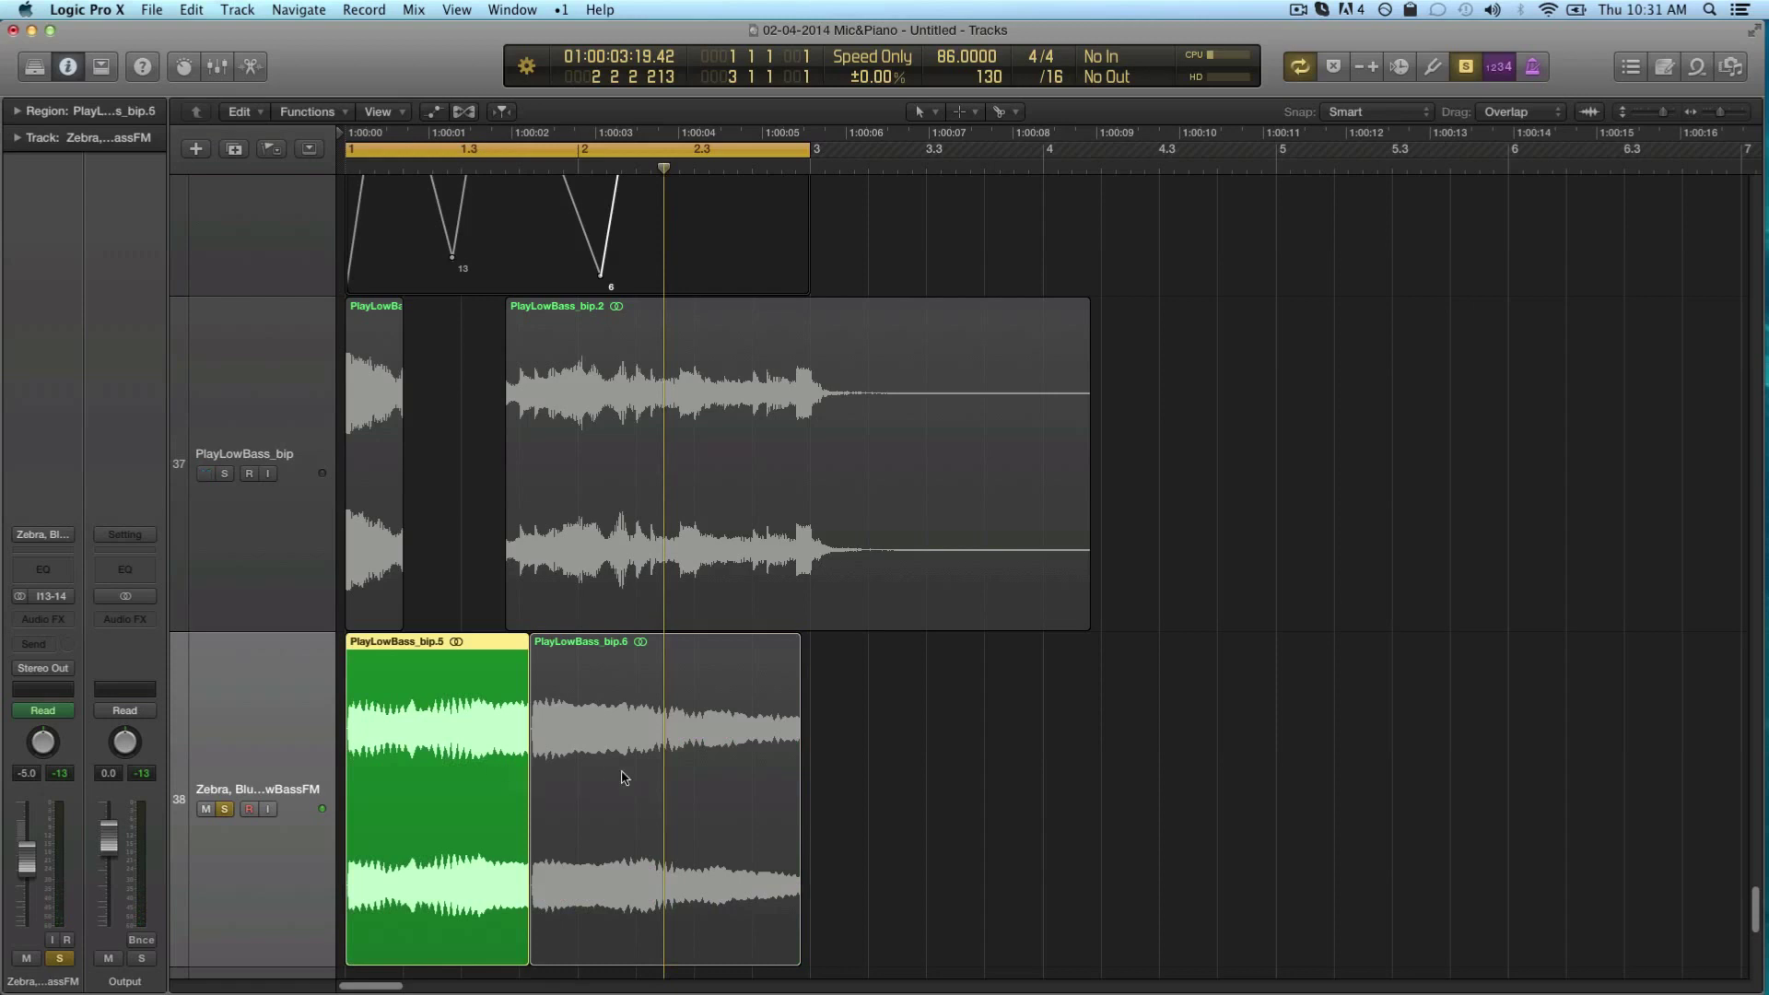
pyautogui.press('Delete')
# Move the remaining part to the start of bar 1, shorten its end to just before bar 2, and play it
pyautogui.moveTo(629, 776); pyautogui.dragTo(472, 816)
pyautogui.press('space')
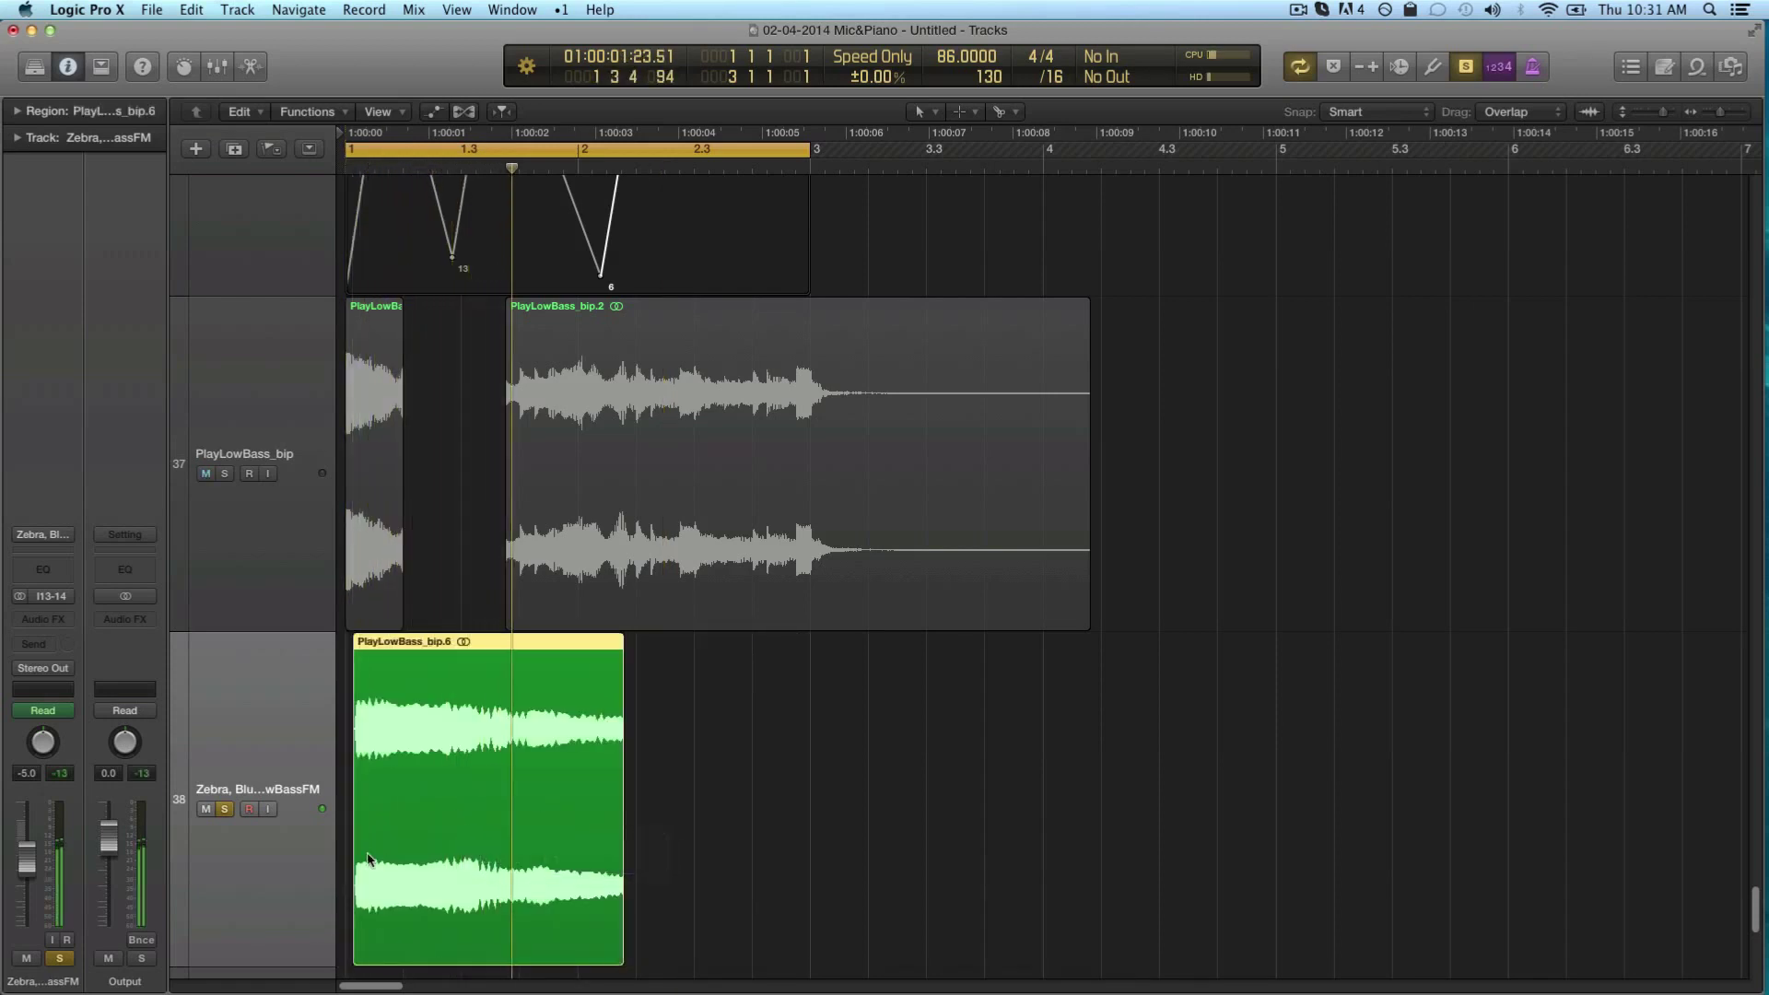
pyautogui.press('space')
pyautogui.moveTo(359, 937)
pyautogui.mouseDown()
pyautogui.moveTo(404, 934)
pyautogui.moveTo(373, 911)
pyautogui.moveTo(359, 937)
pyautogui.moveTo(426, 917)
pyautogui.moveTo(389, 957)
pyautogui.moveTo(347, 957)
pyautogui.mouseUp()
pyautogui.press('space')
pyautogui.press('space')
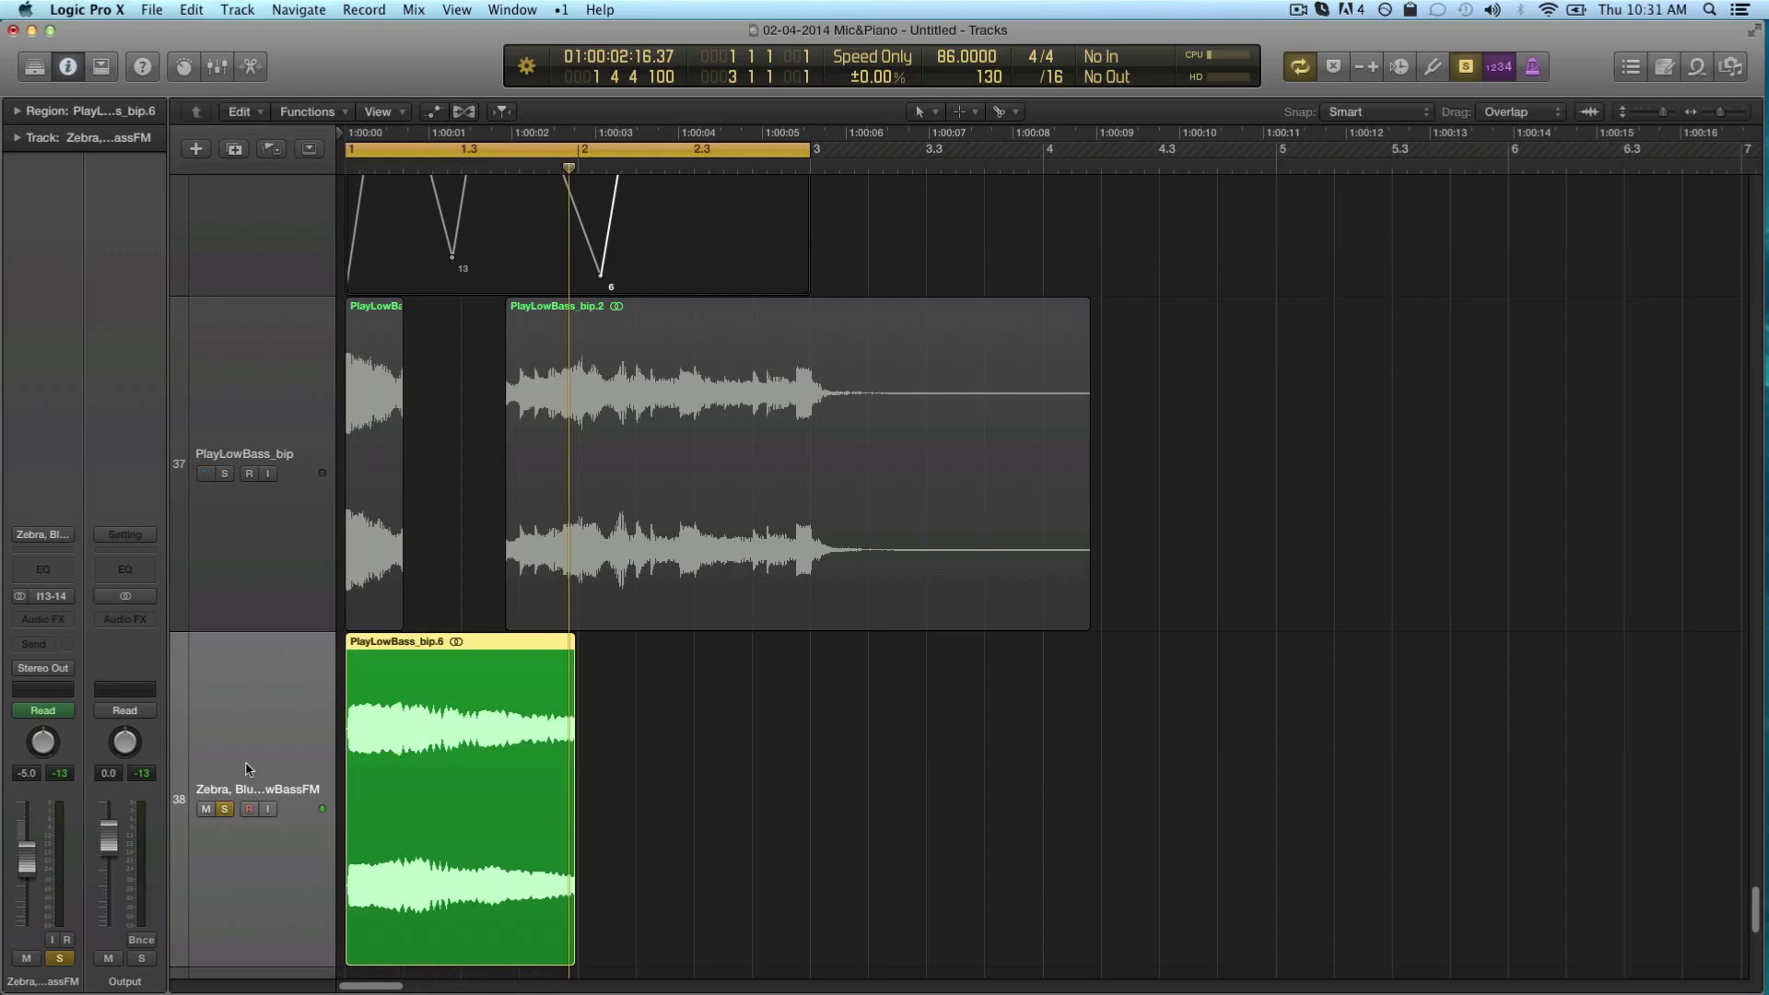
# Insert a stereo Altiverb 7 on the slice's track, lower its mix, and close the plug-in window
pyautogui.click(24, 625)
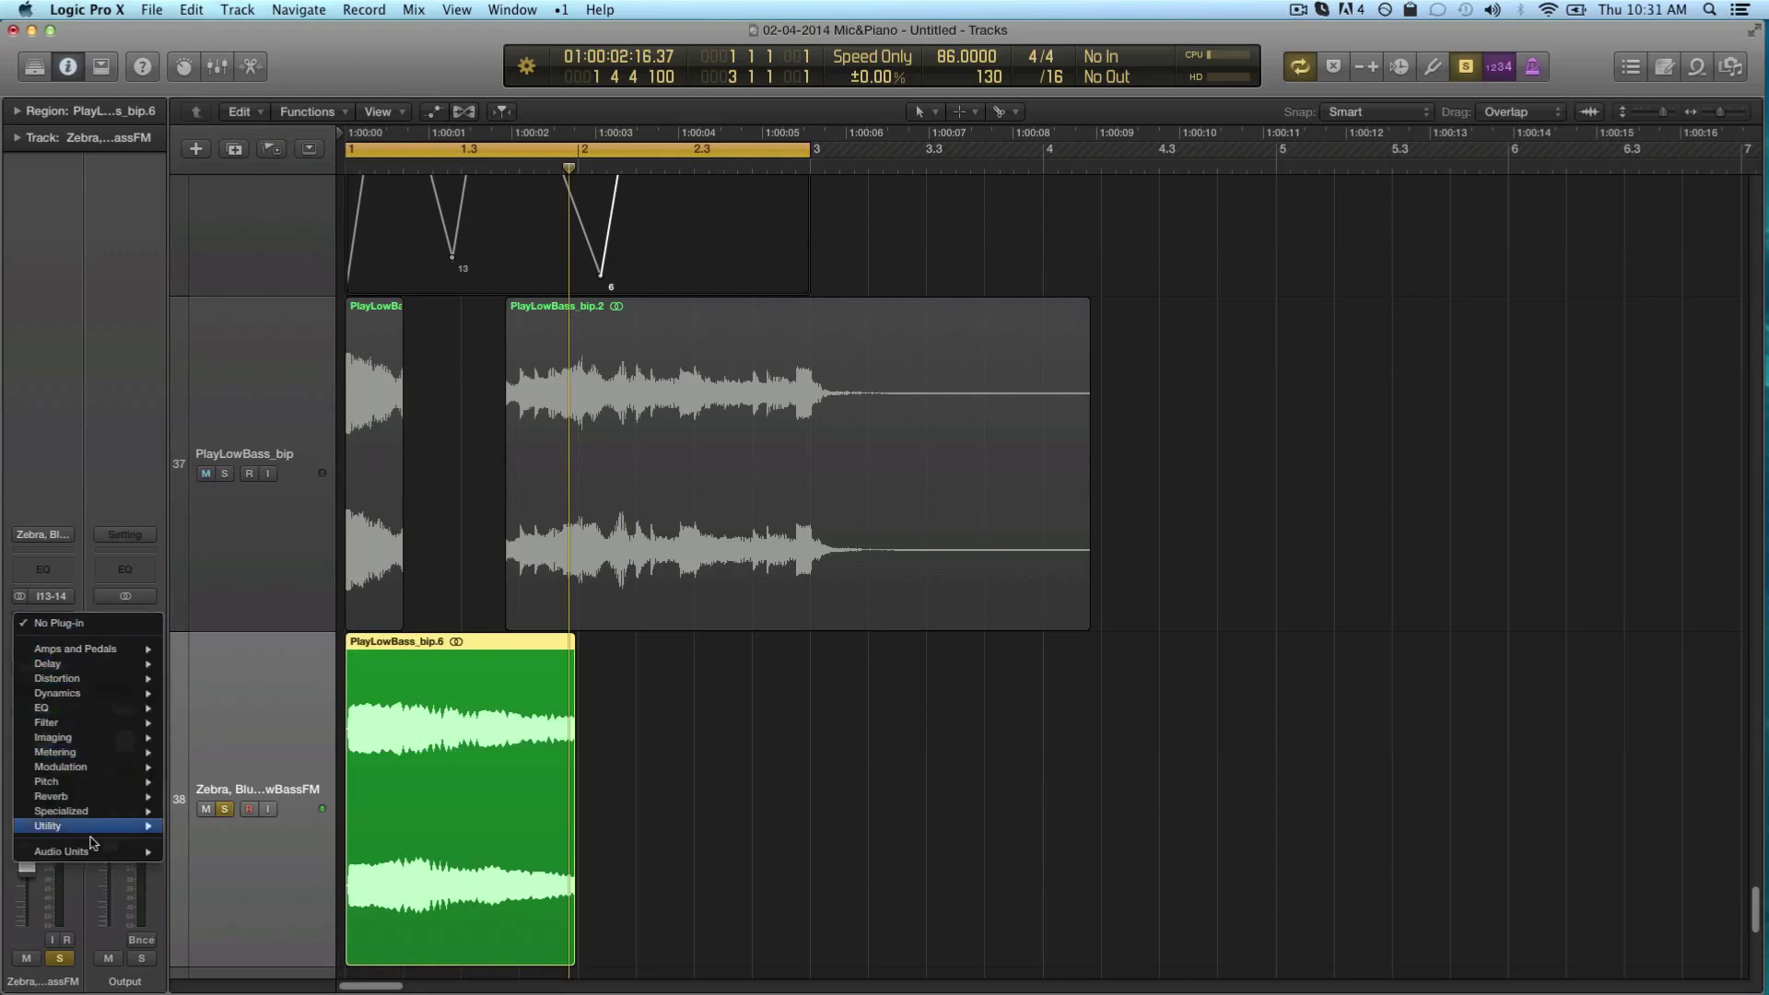
pyautogui.moveTo(105, 863)
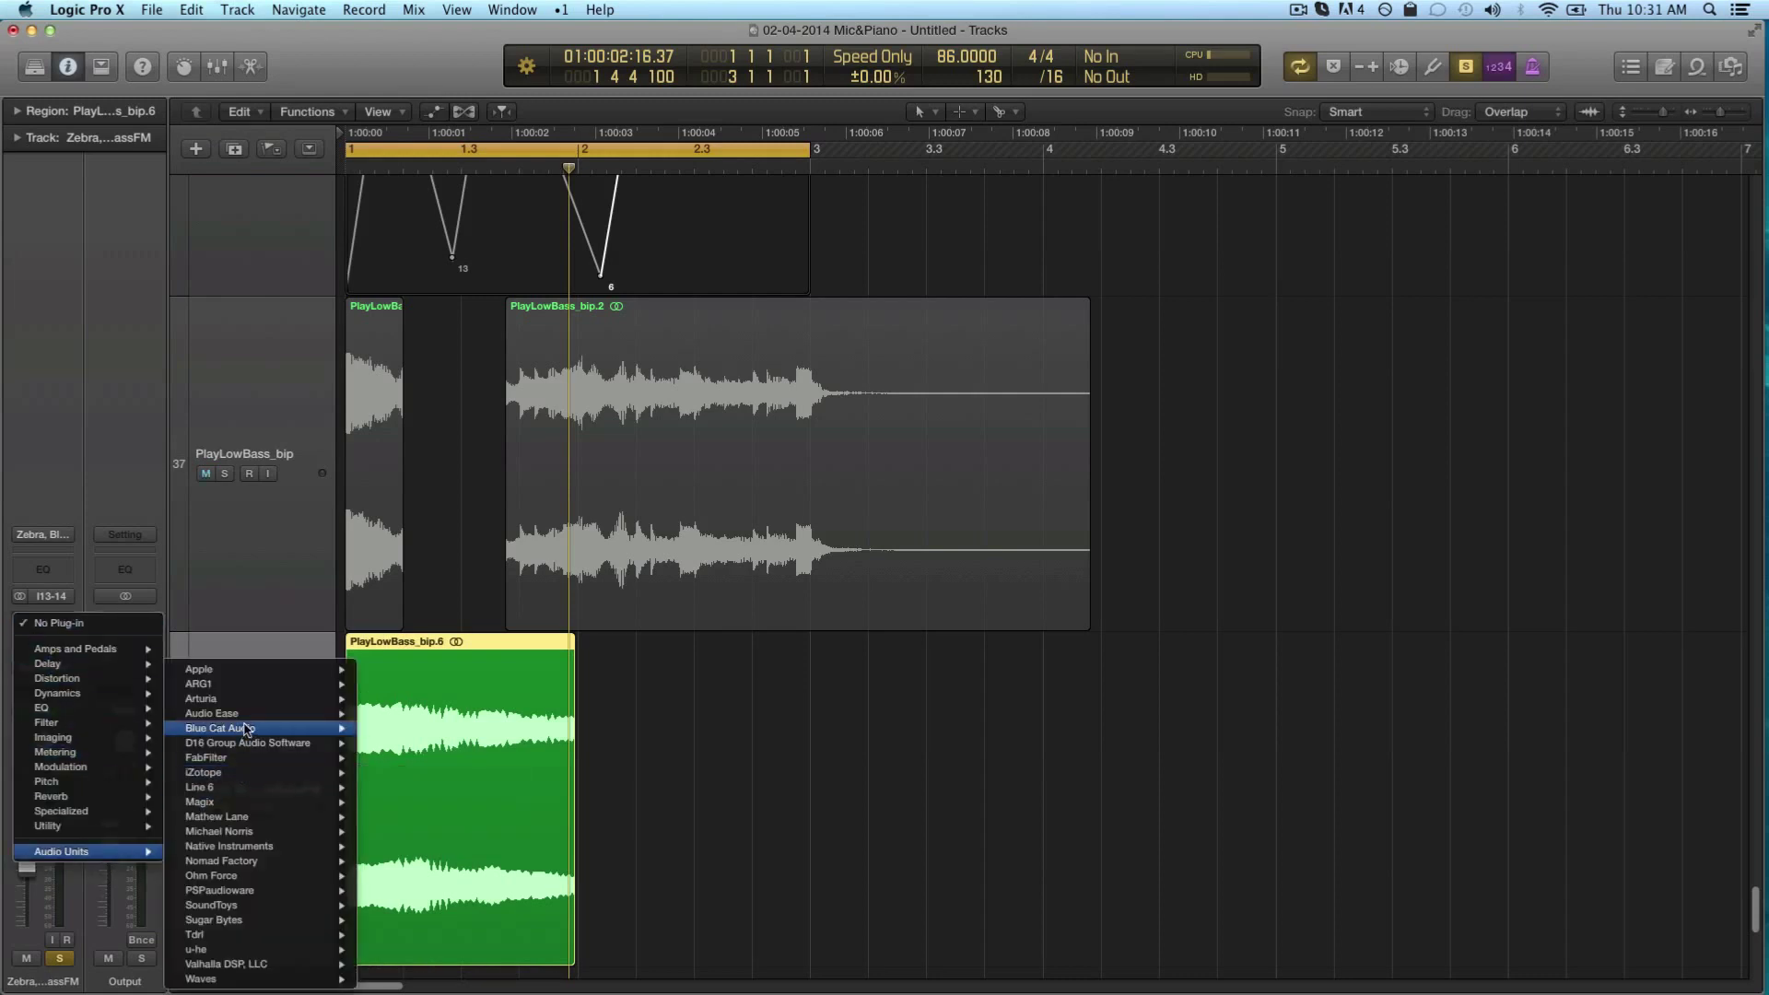
pyautogui.moveTo(247, 724)
pyautogui.moveTo(310, 712)
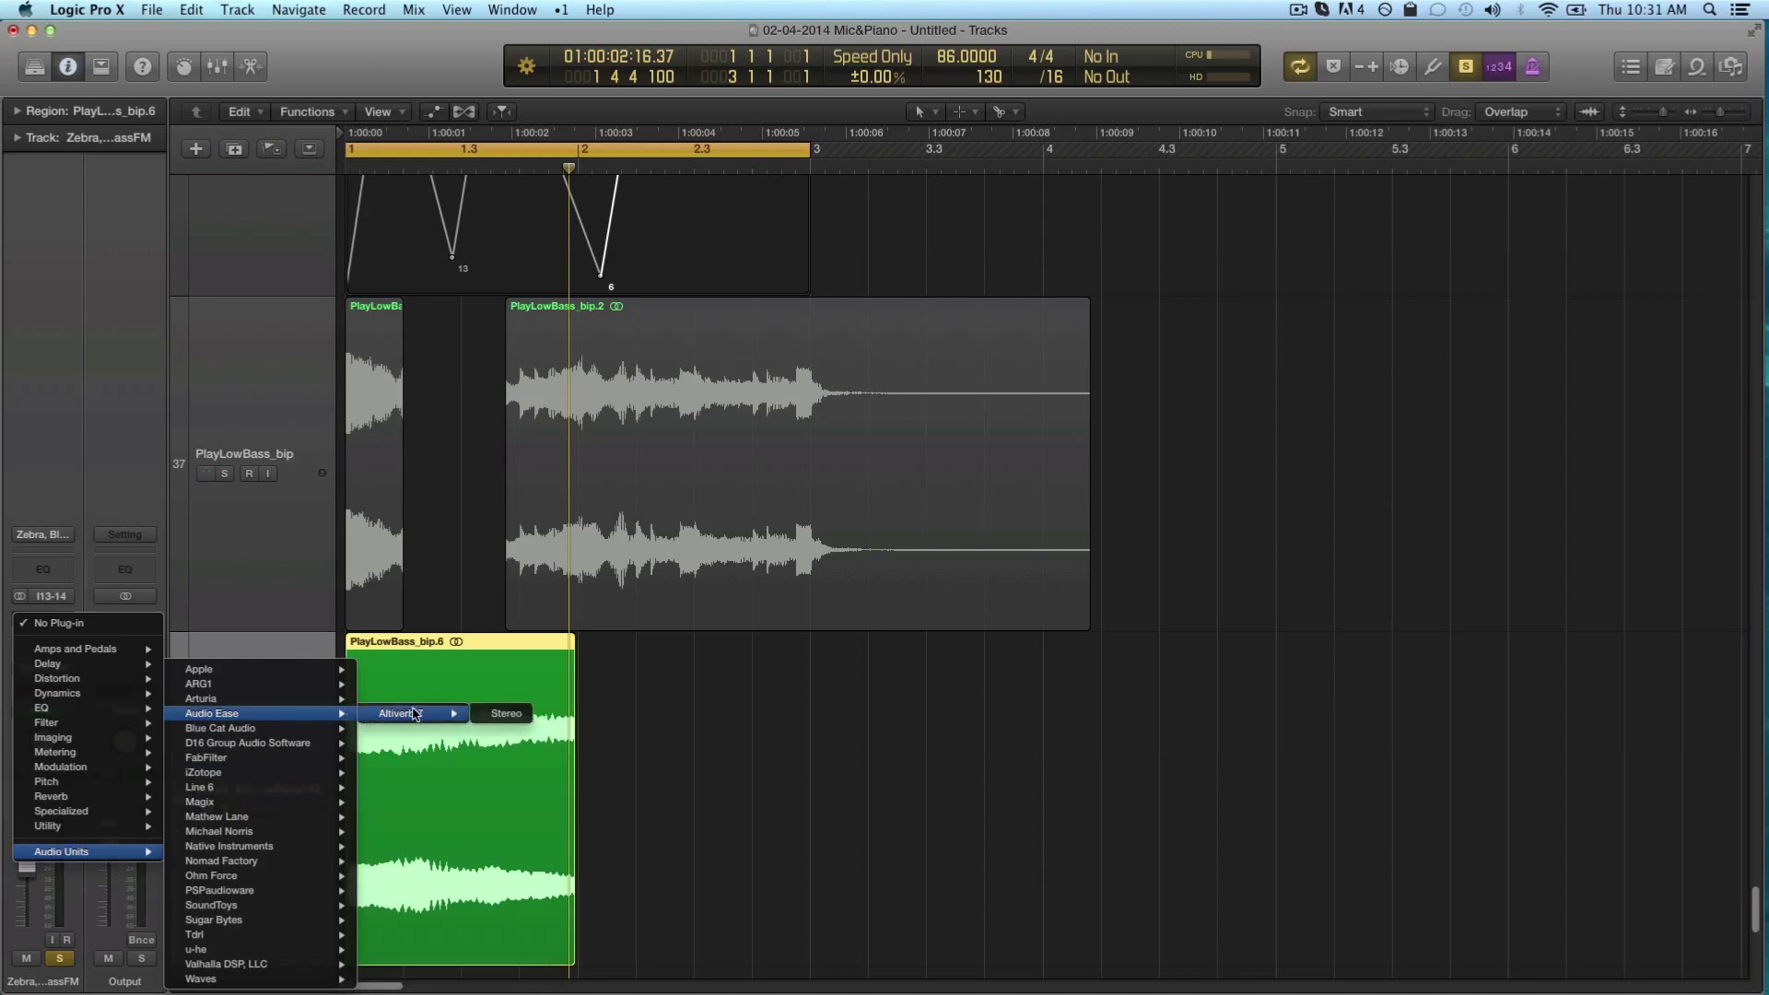
pyautogui.click(489, 715)
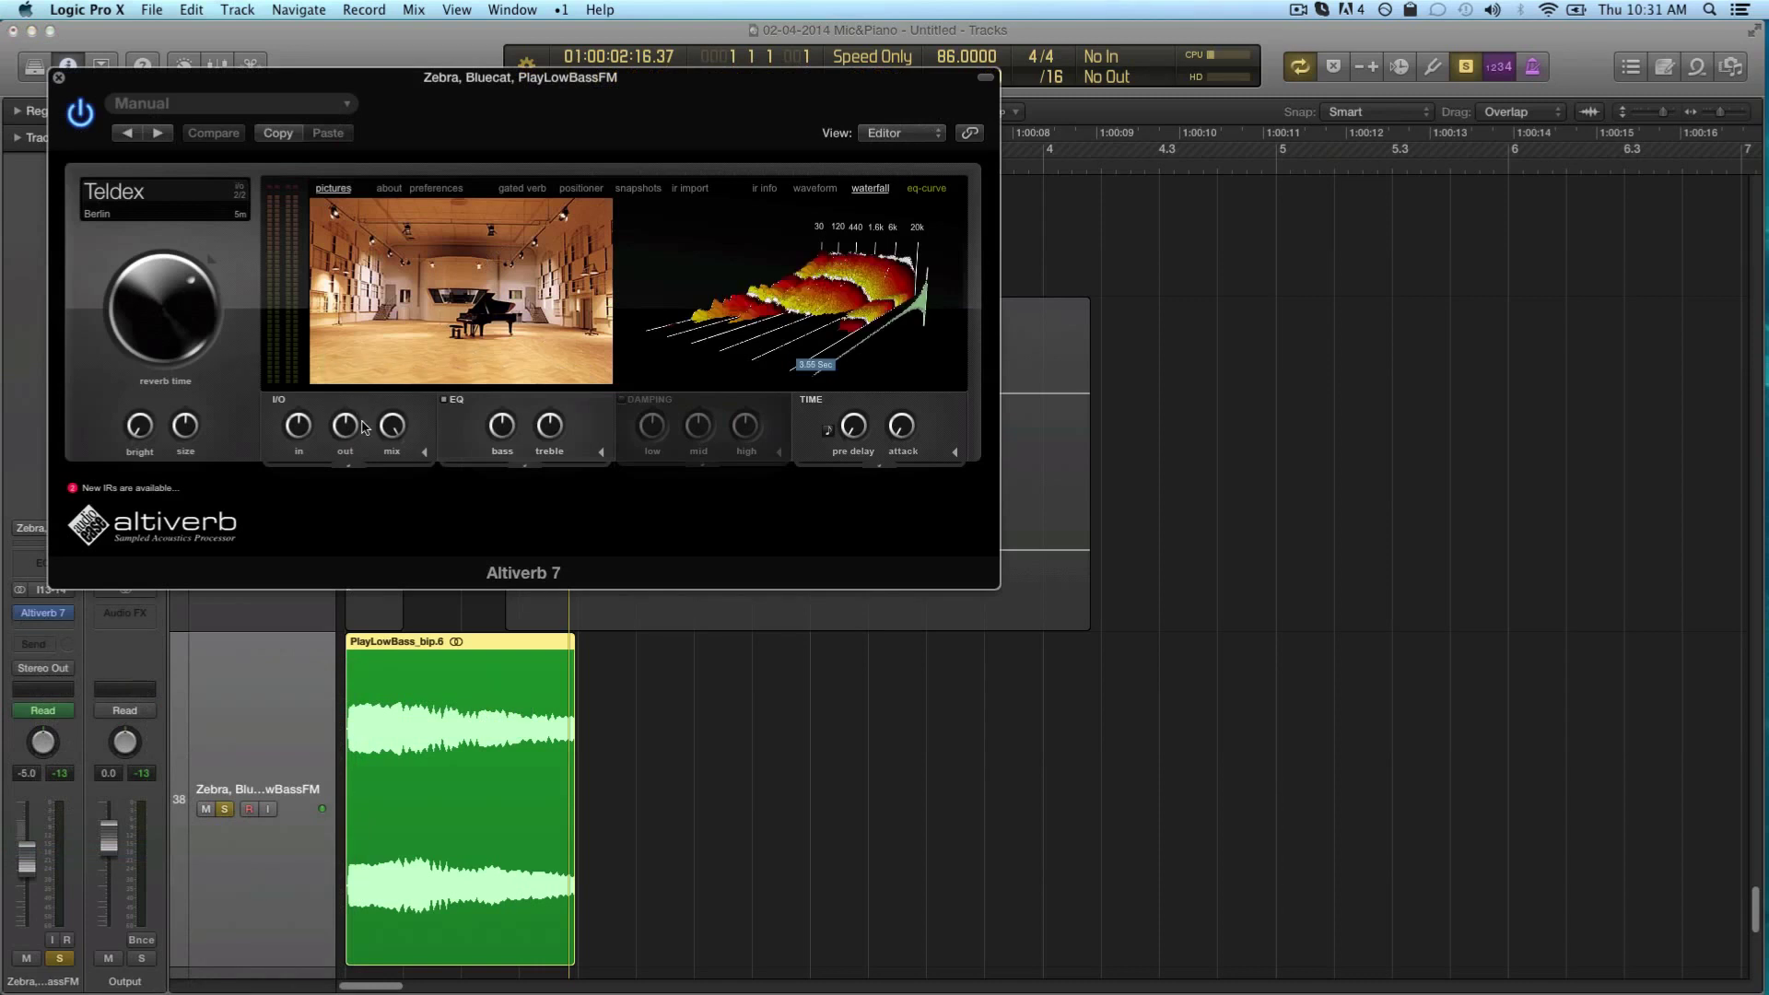
pyautogui.moveTo(391, 426); pyautogui.dragTo(396, 546)
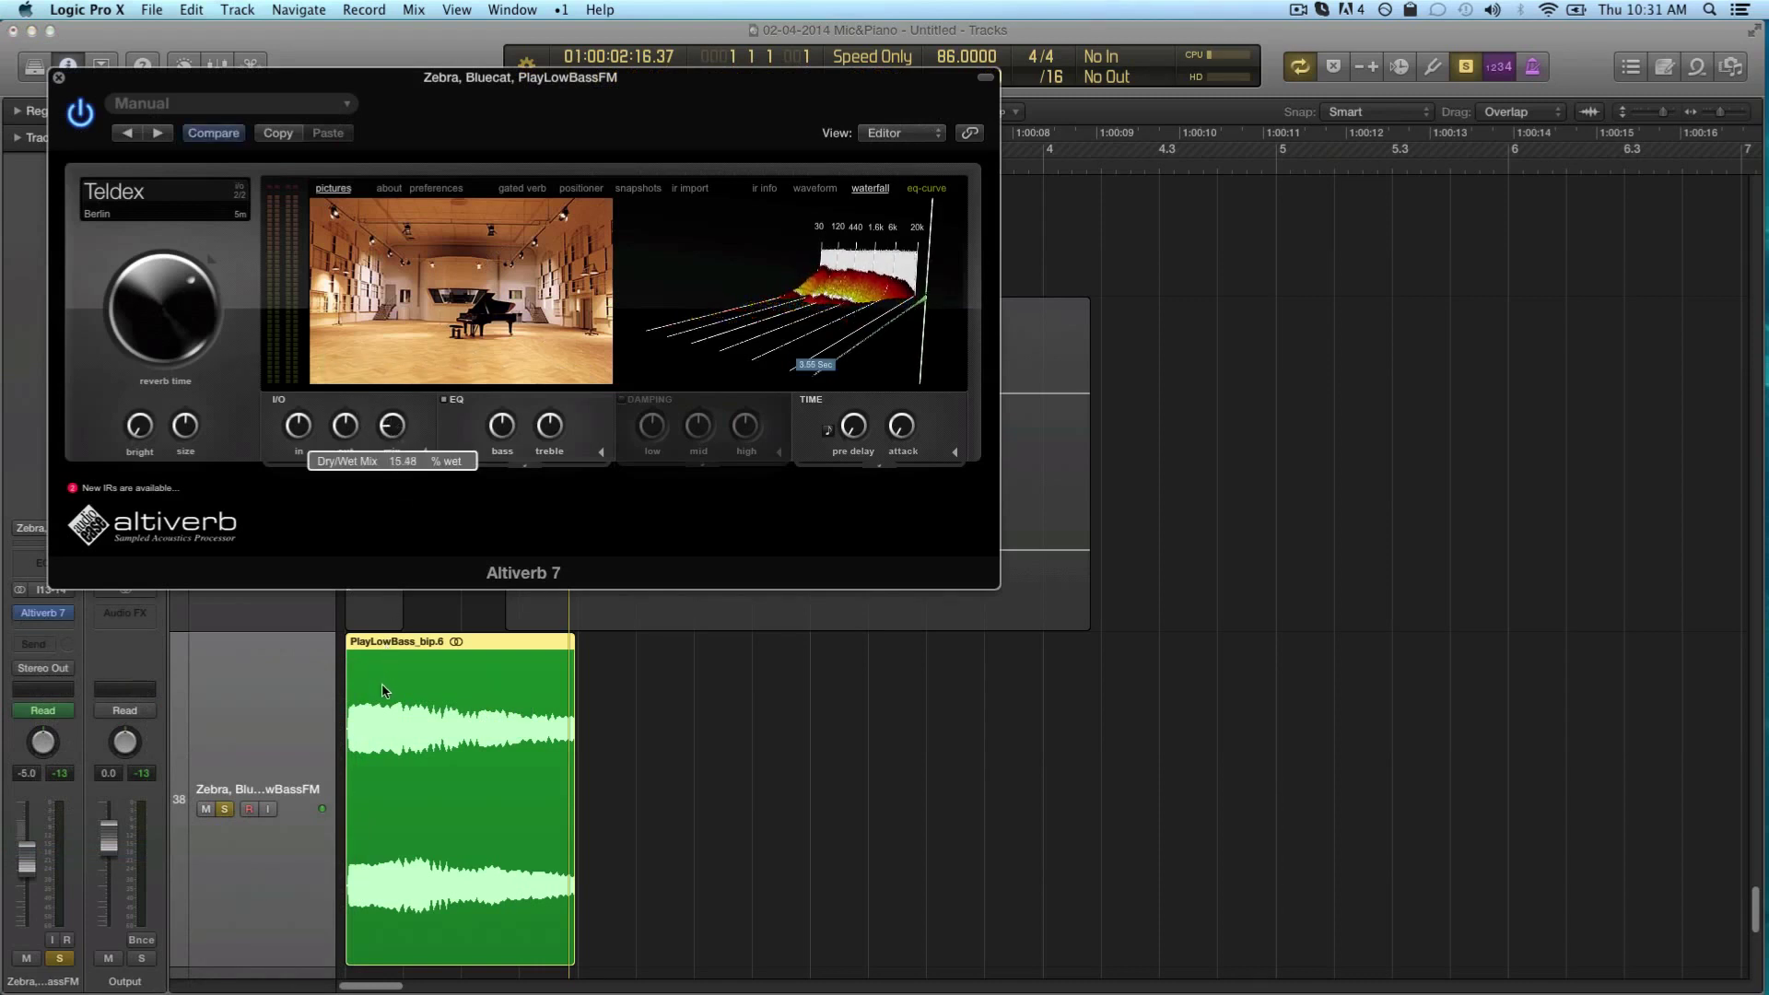
pyautogui.click(59, 80)
# During playback, split the region about midway between beats 2 and 3 of bar 1 and delete the part after the cut
pyautogui.press('space')
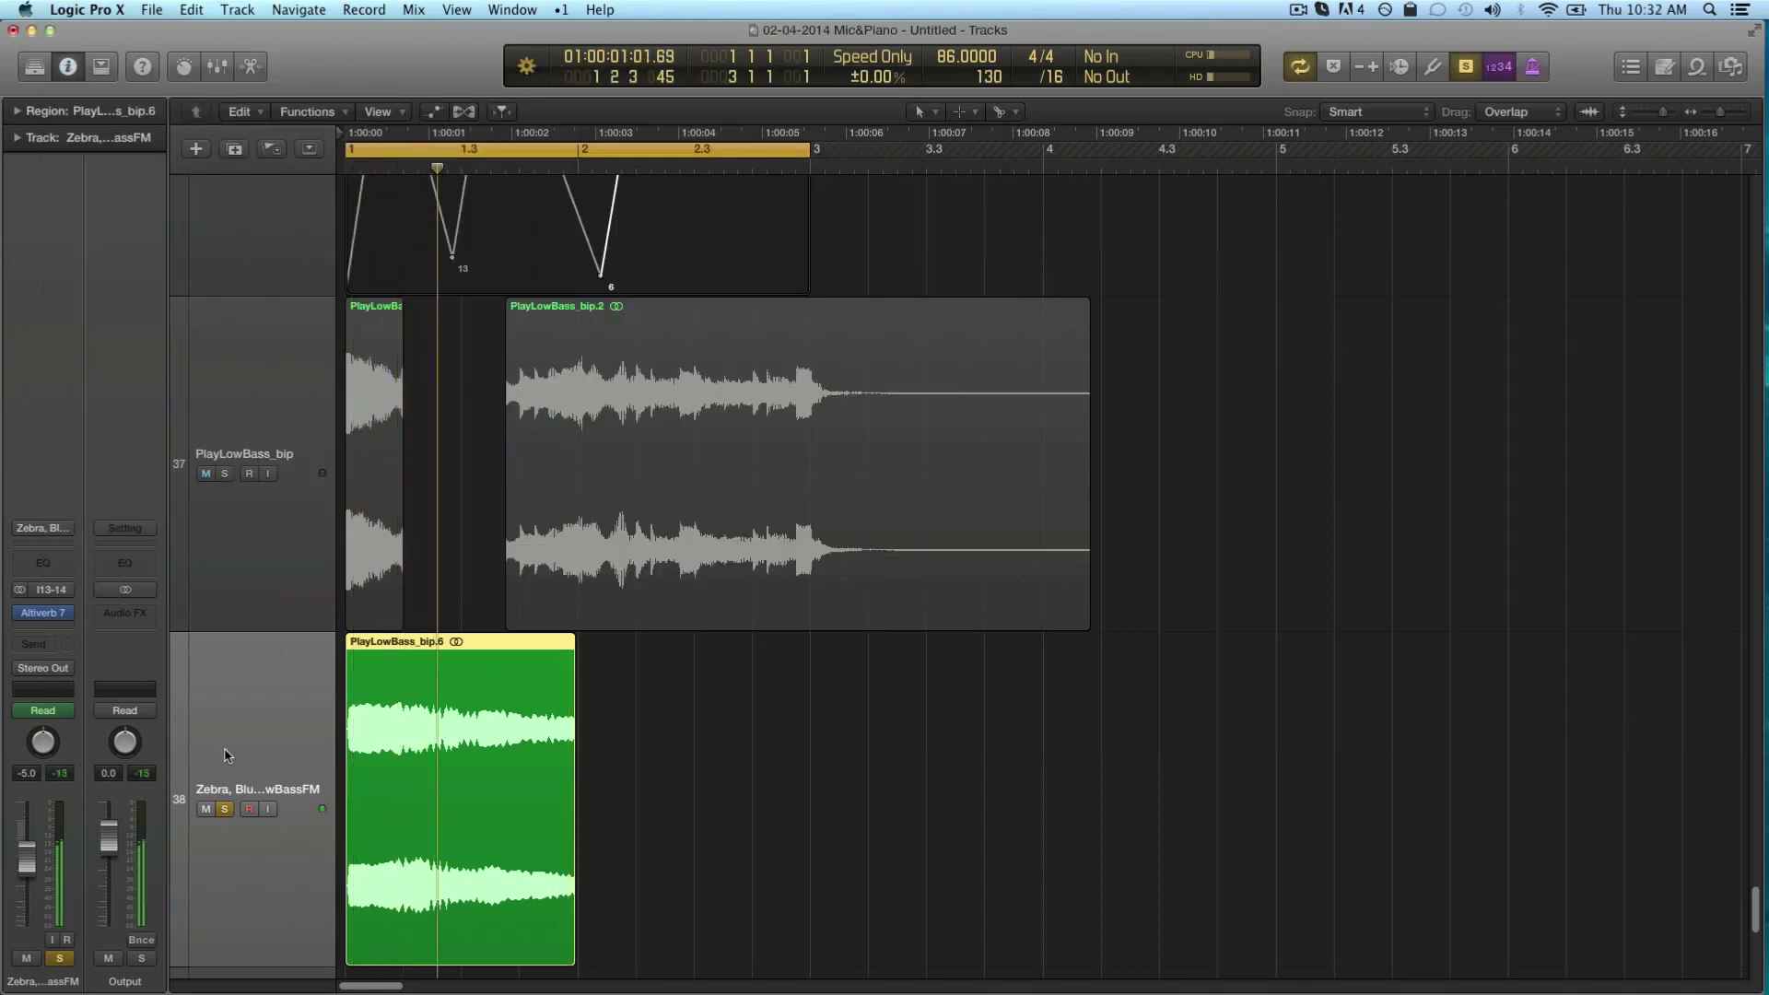
pyautogui.click(434, 793)
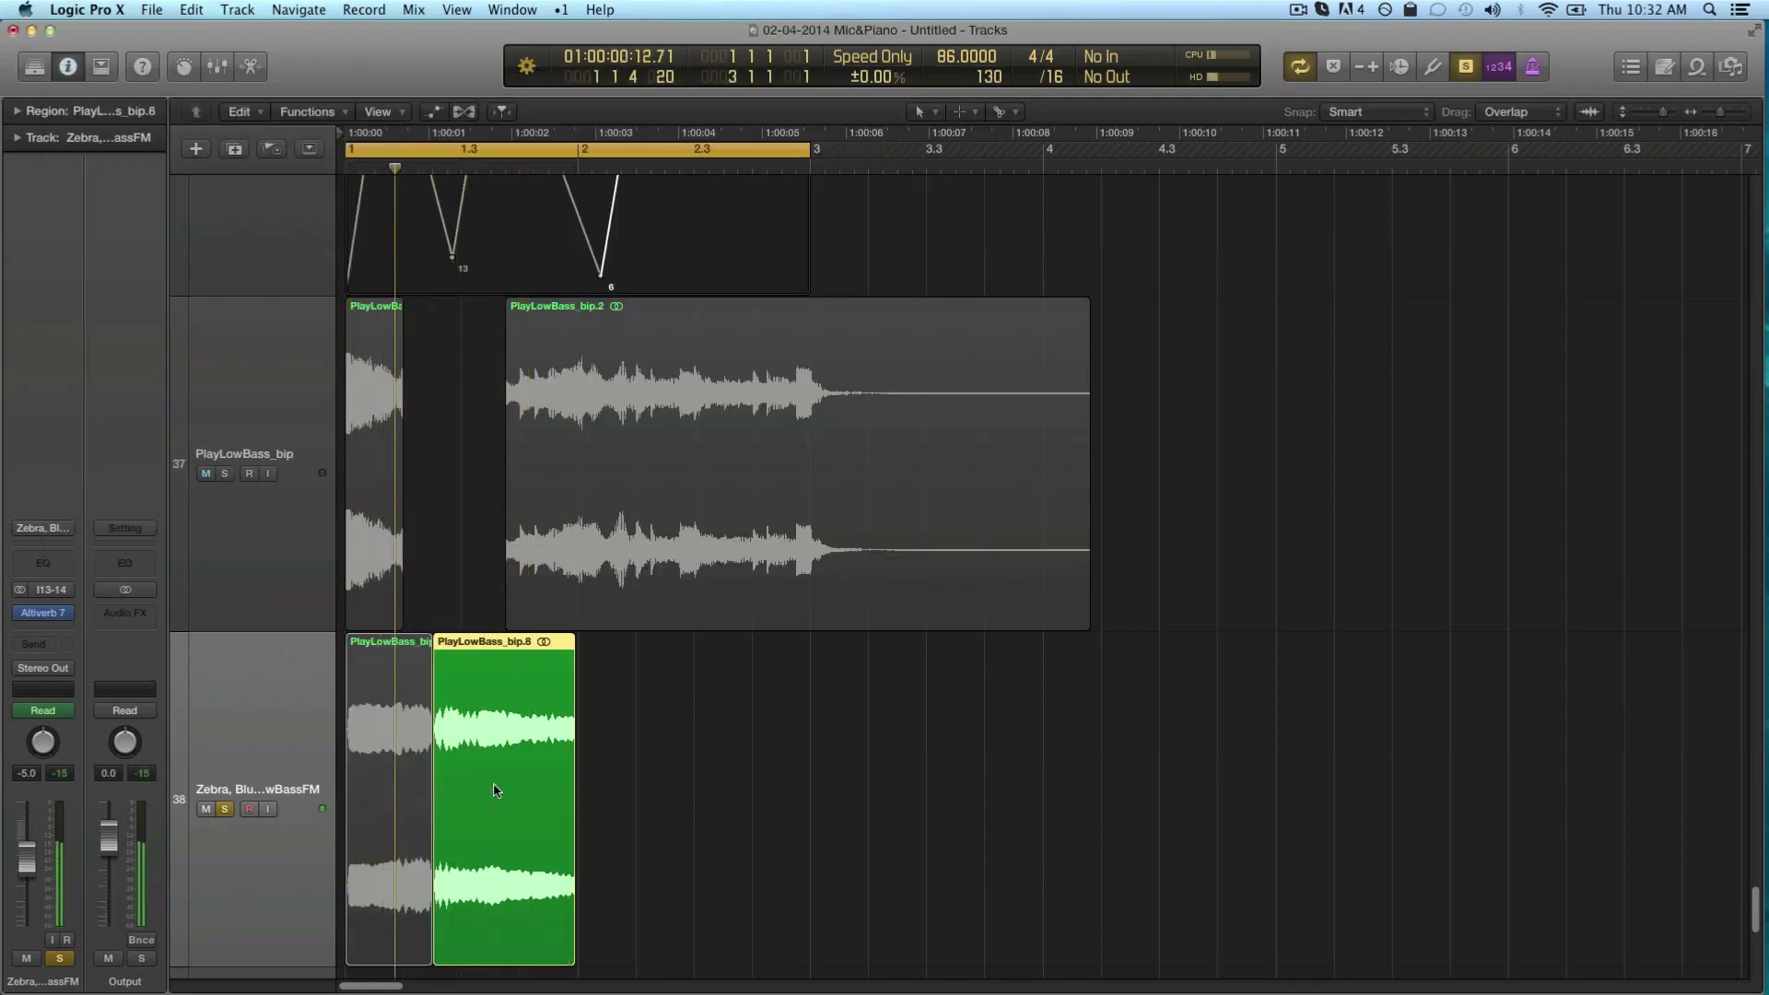
pyautogui.press('Delete')
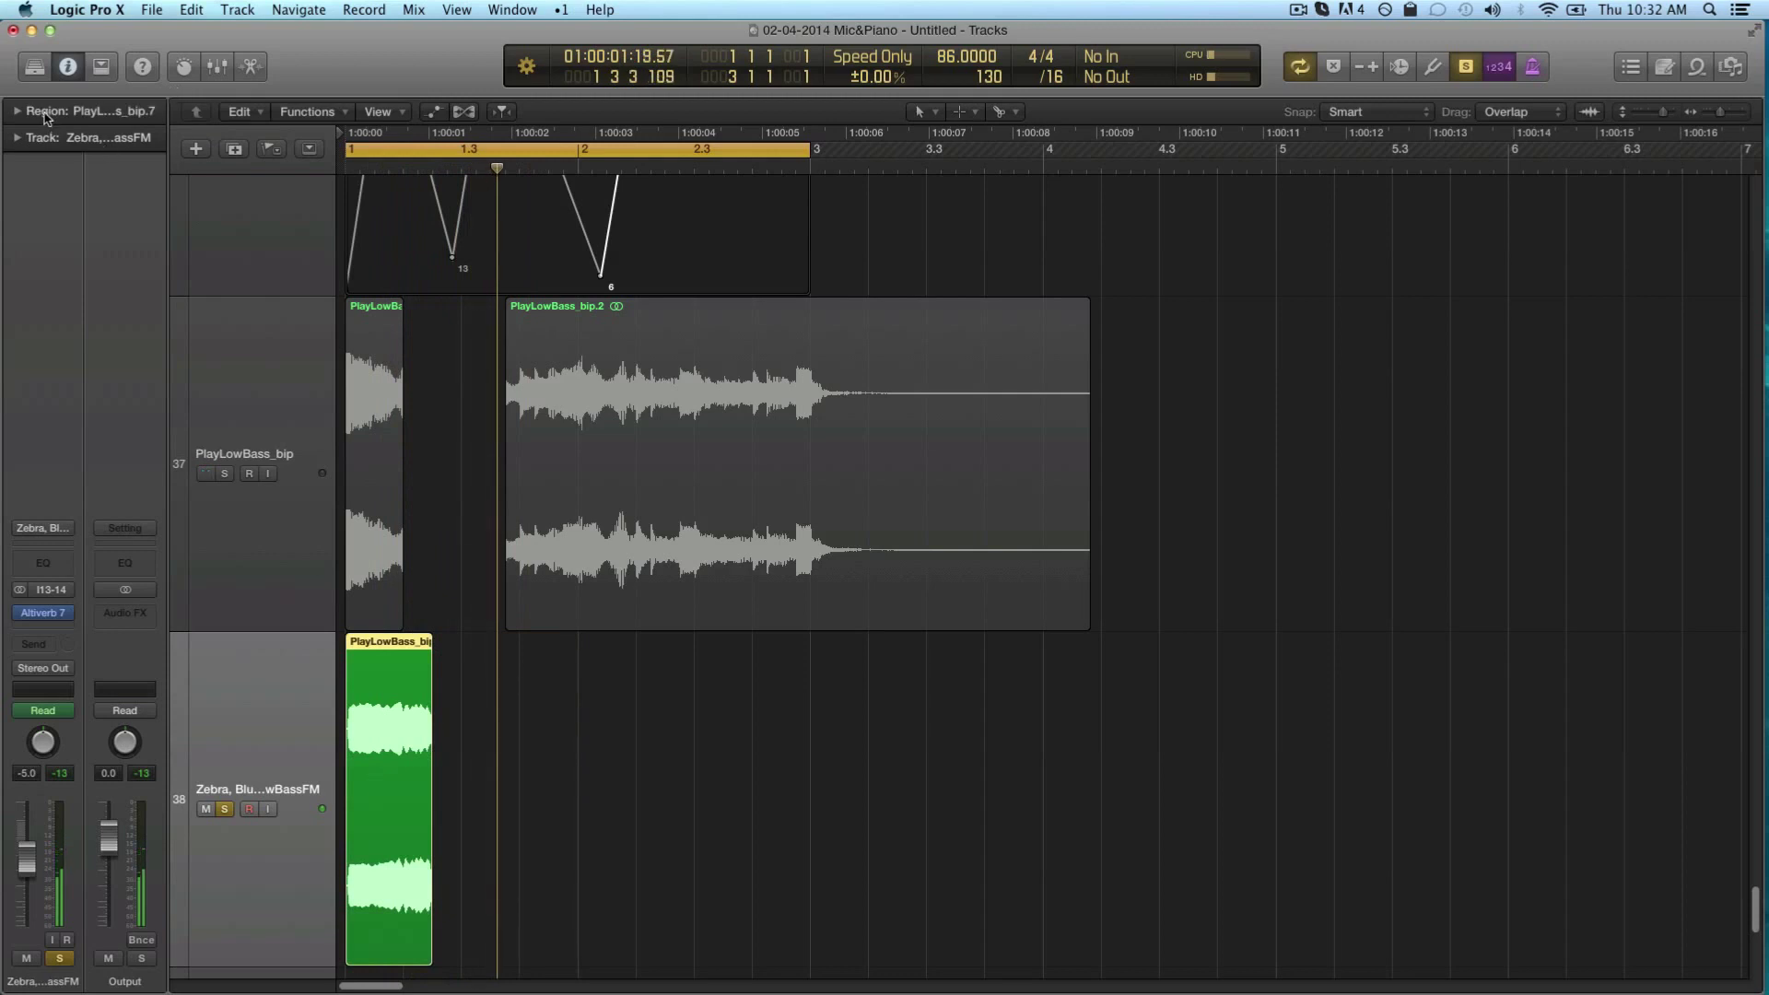
# Change the region's Fade Out to Slow Down, audition values of 456 and 628, and set it to 375
pyautogui.click(17, 112)
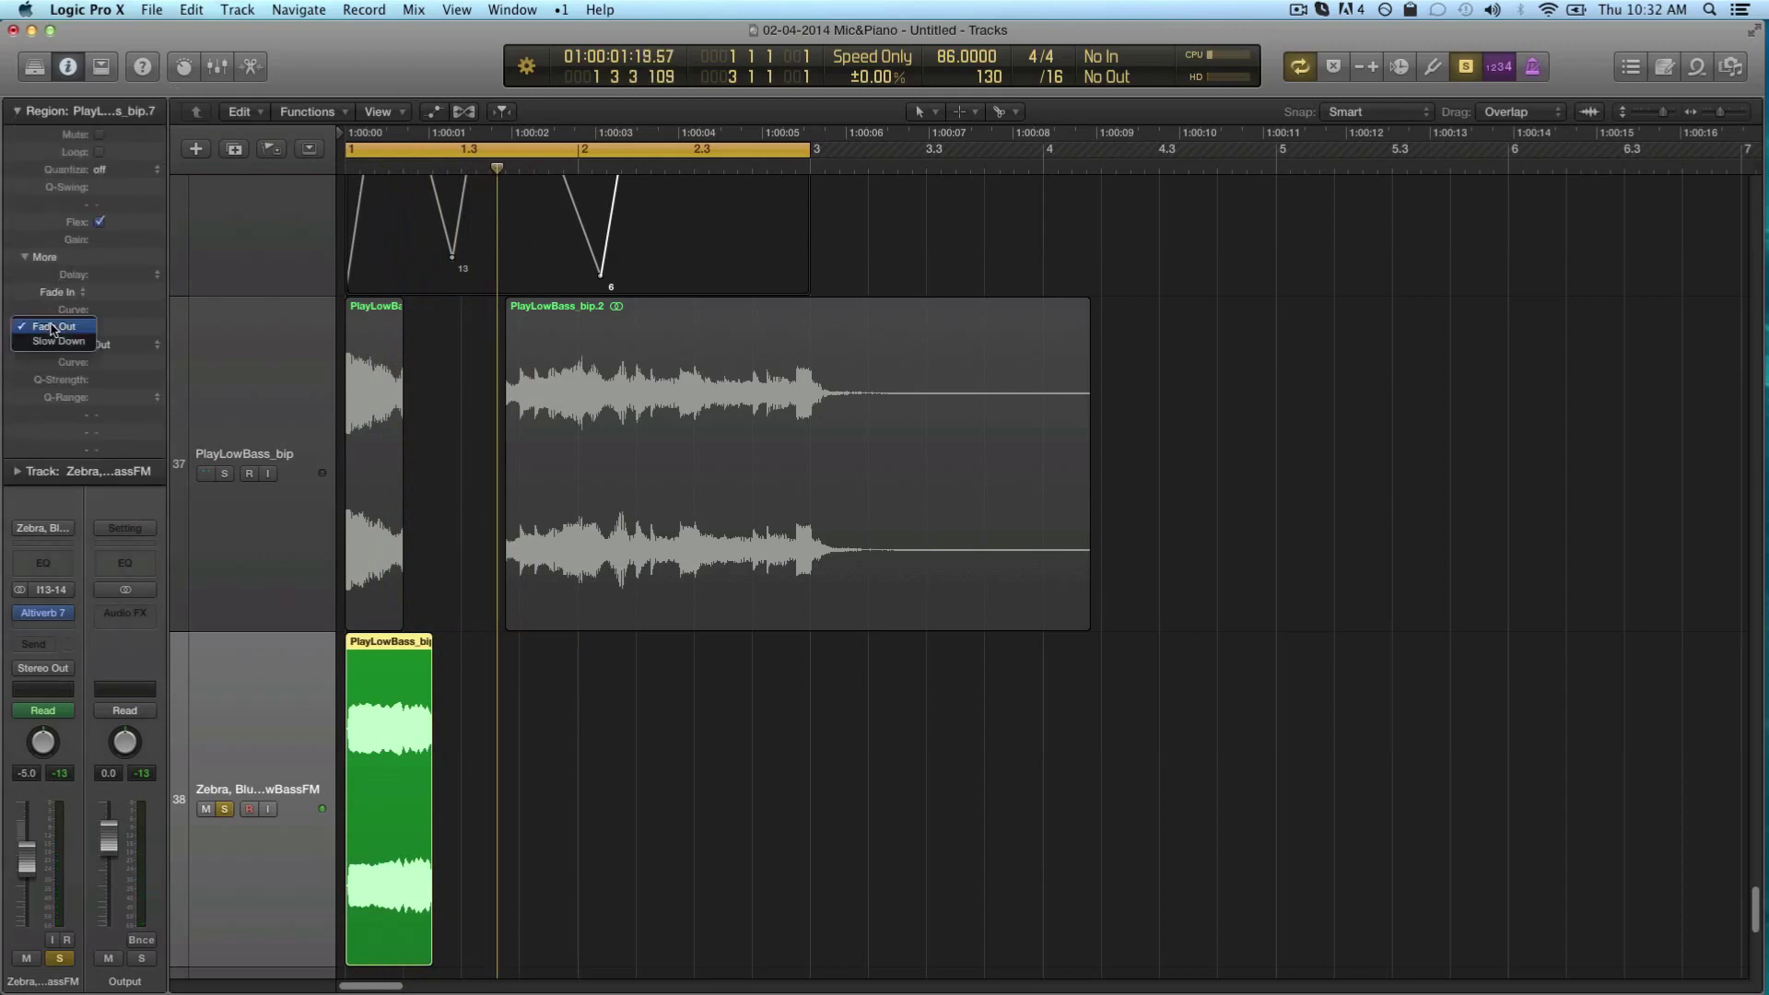
pyautogui.moveTo(220, 33); pyautogui.dragTo(380, 1)
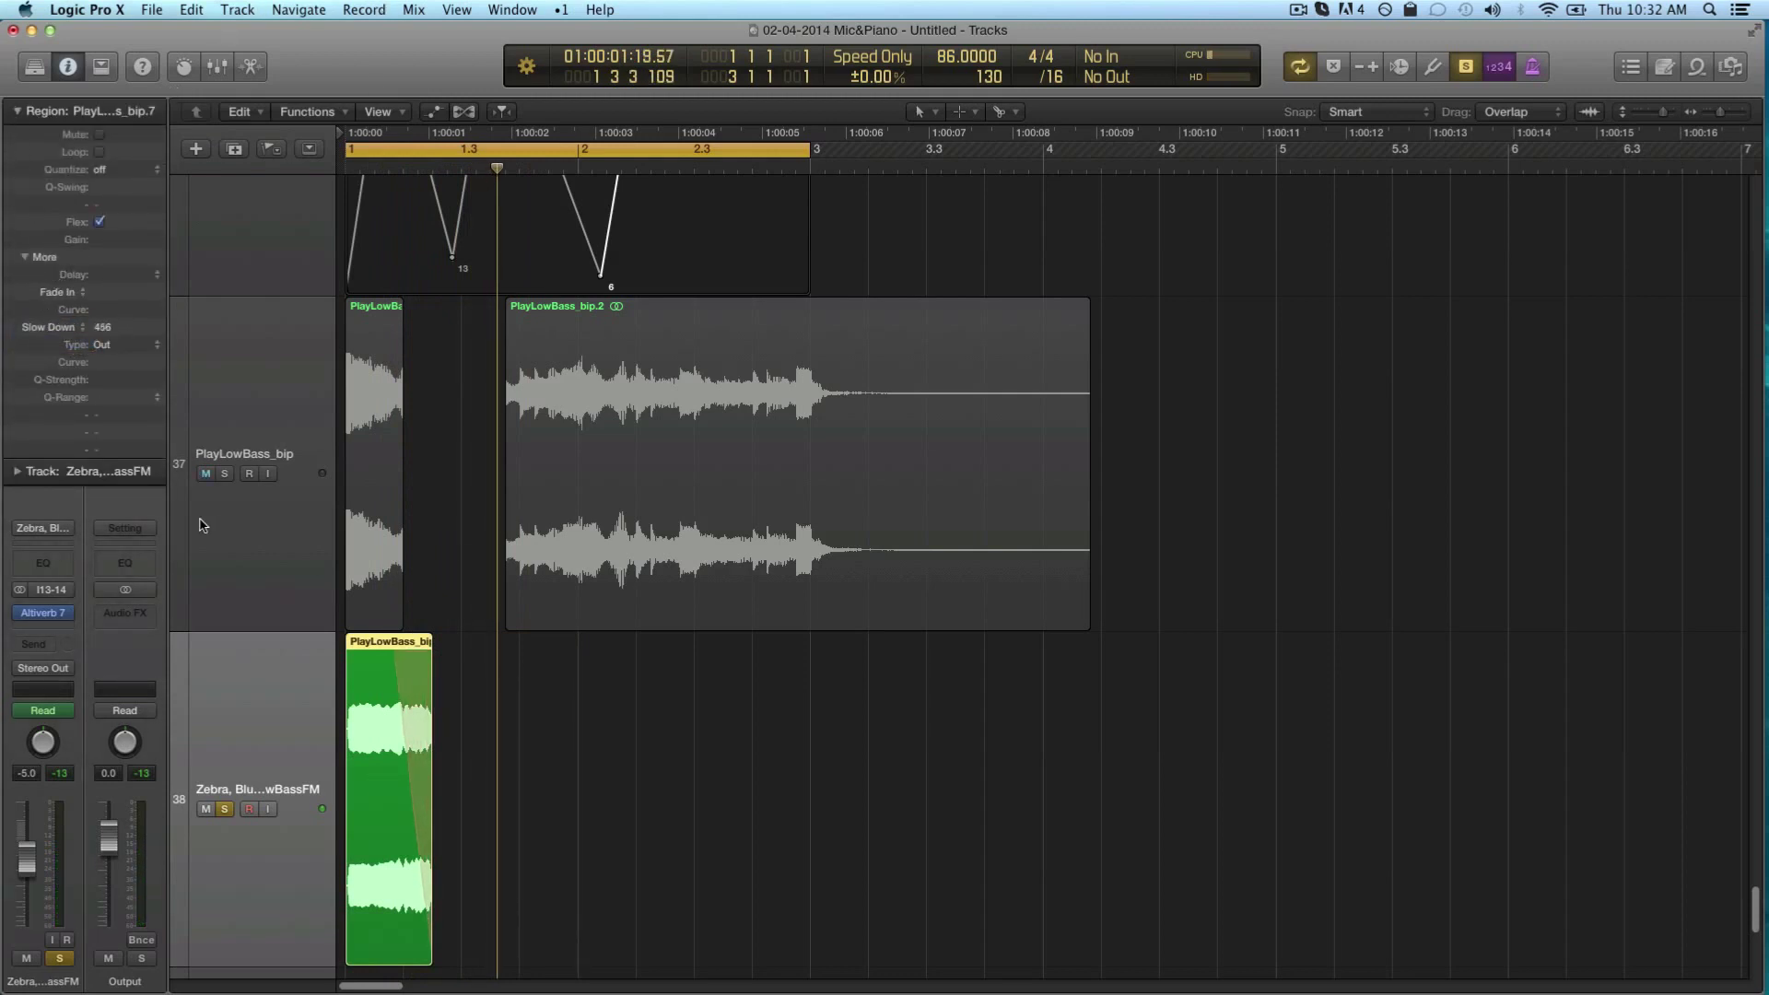
pyautogui.moveTo(302, 109); pyautogui.dragTo(308, 120)
pyautogui.press('space')
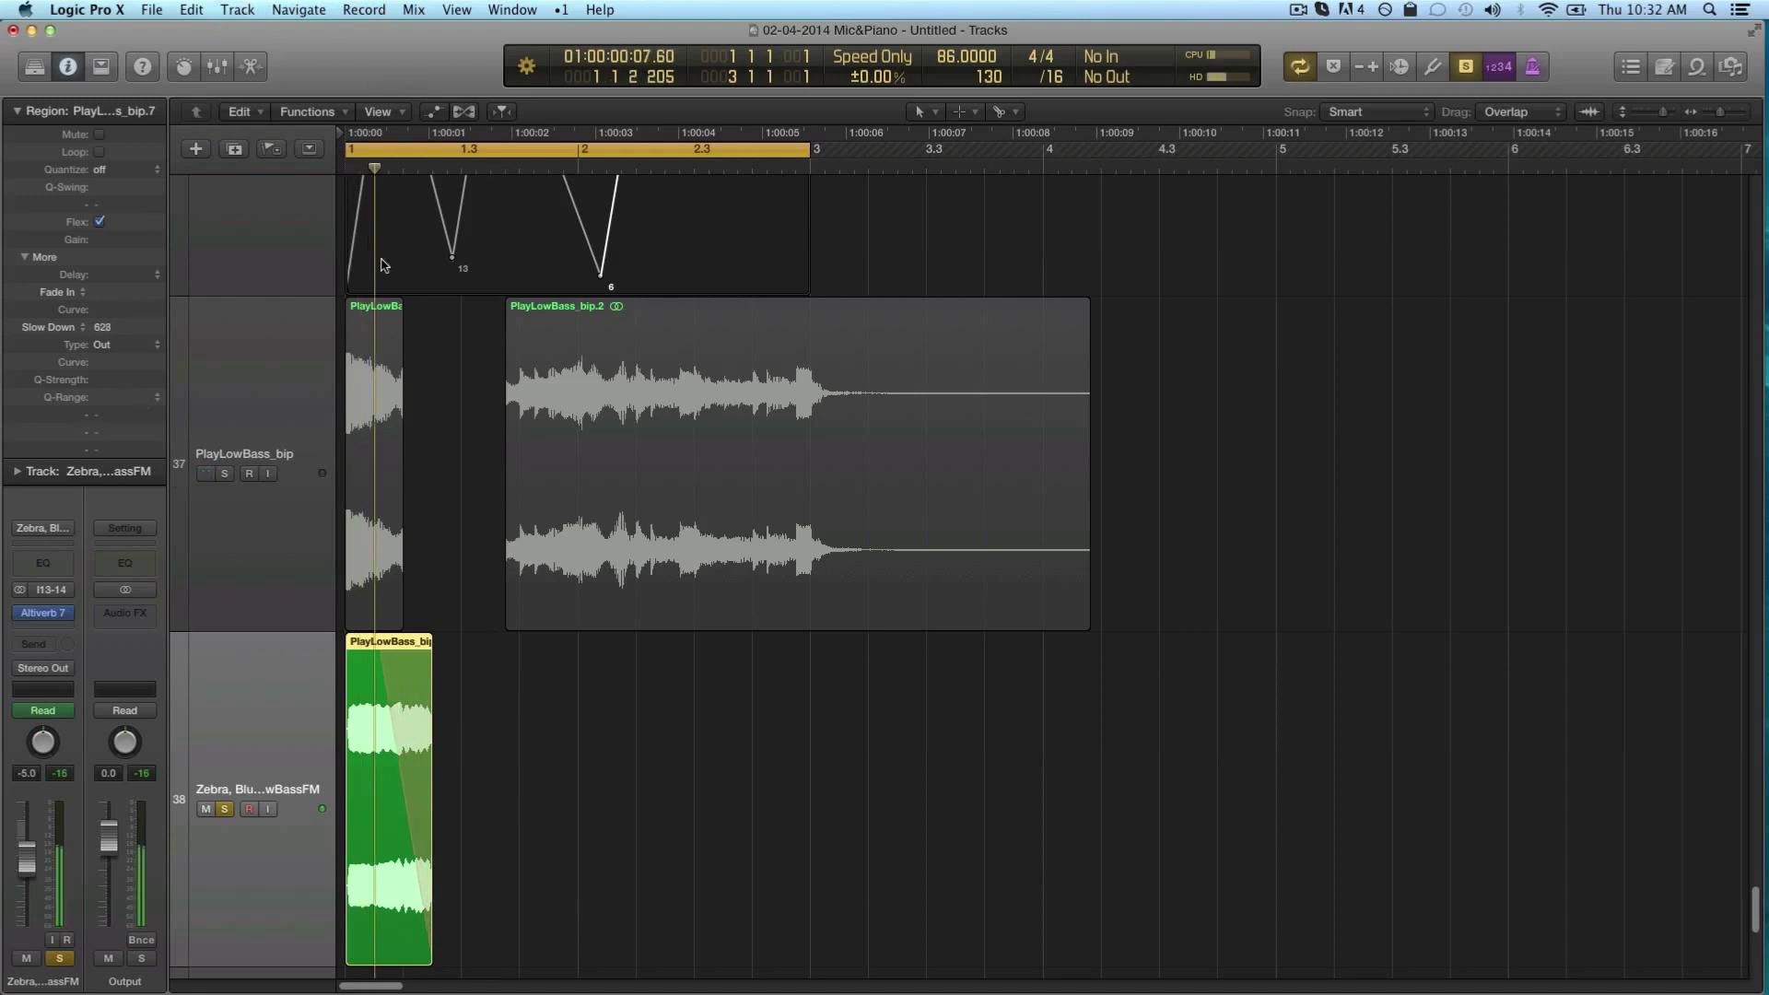
pyautogui.press('space')
pyautogui.press('space')
pyautogui.moveTo(120, 377); pyautogui.dragTo(206, 491)
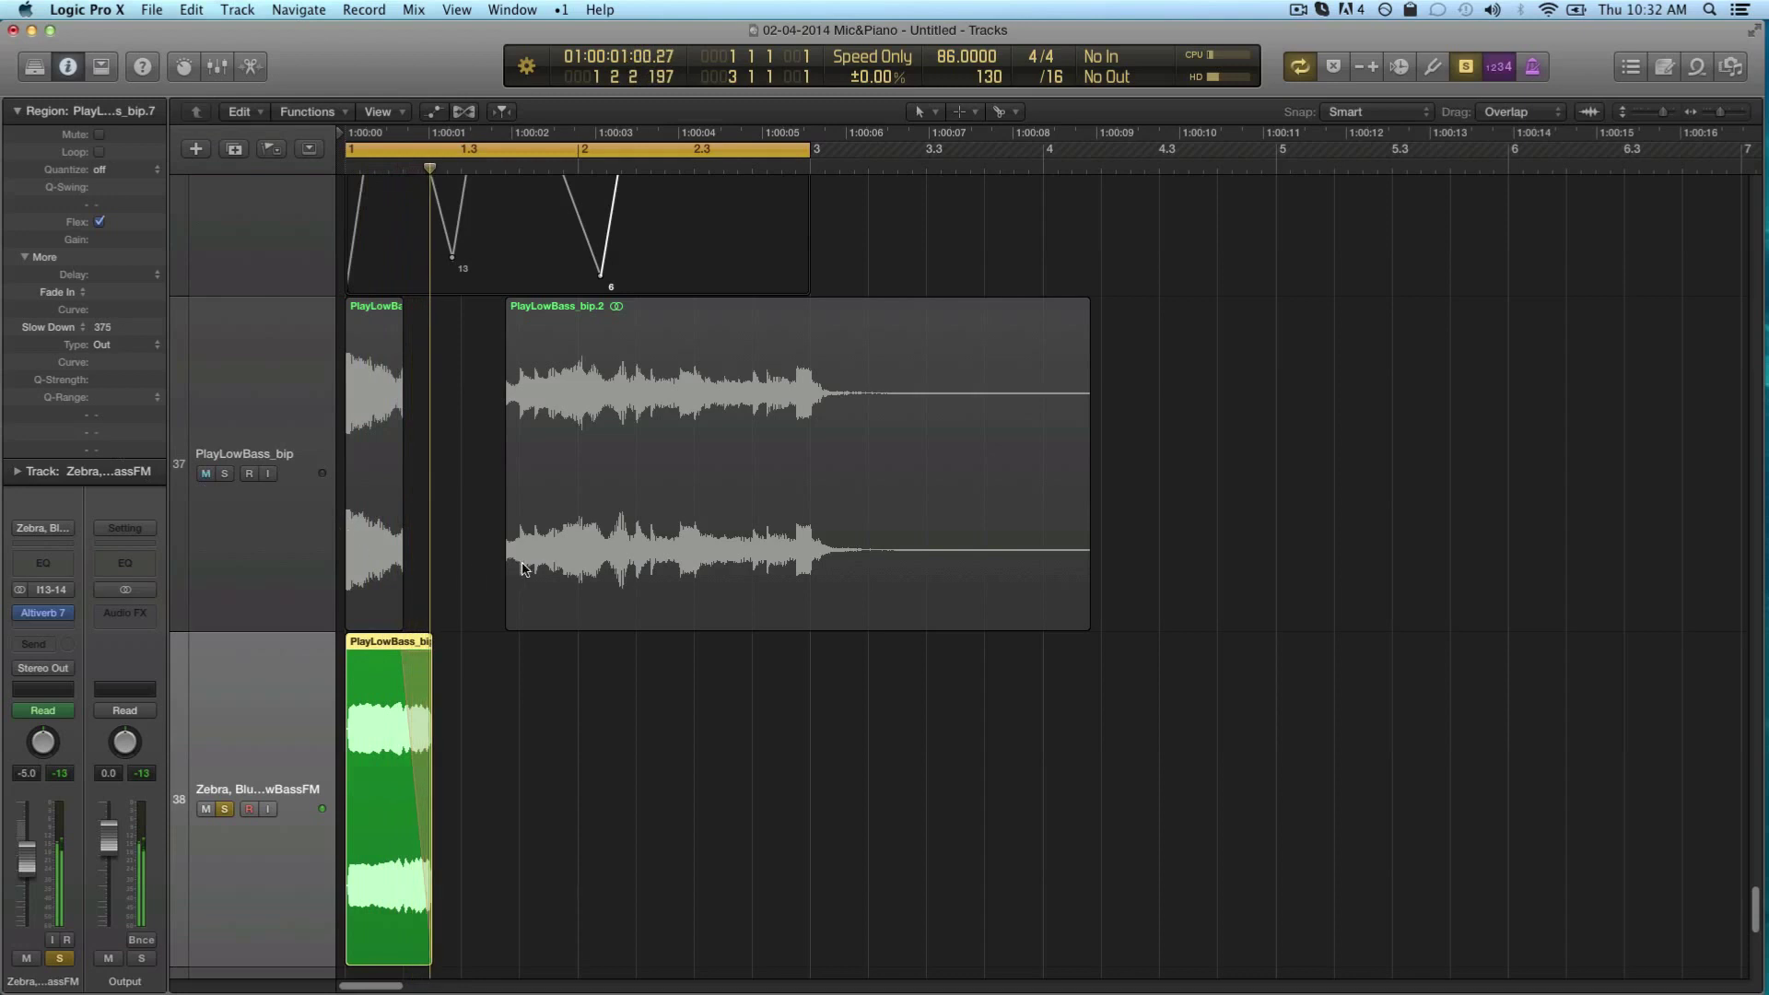
# Copy the longer PlayLowBass_bip slice to the track below, right after the slowed-down region, and split the copy at 1 3 3 1
pyautogui.moveTo(564, 424); pyautogui.dragTo(491, 760)
pyautogui.press('space')
pyautogui.press('space')
pyautogui.rightClick(490, 760)
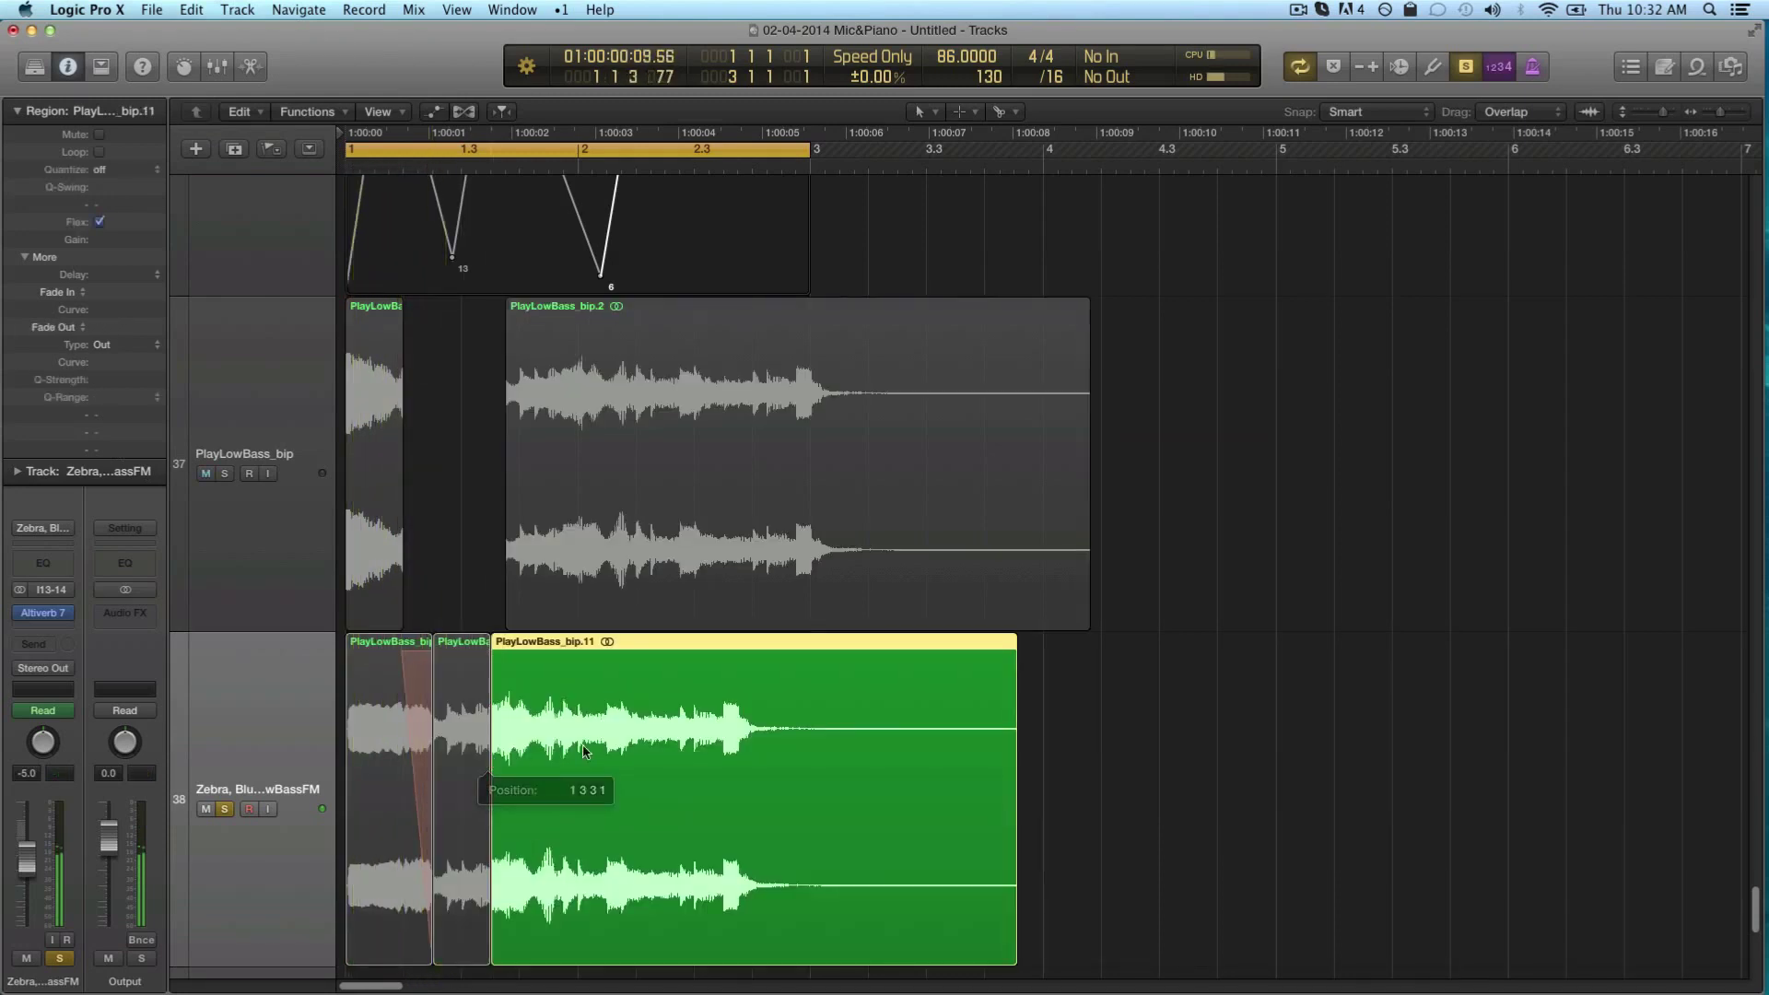
pyautogui.press('space')
# Audition the first two regions on the slice's track and glue them together, creating a new audio file
pyautogui.click(453, 802)
pyautogui.keyDown('shift'); pyautogui.click(385, 801); pyautogui.keyUp('shift')
pyautogui.press('space')
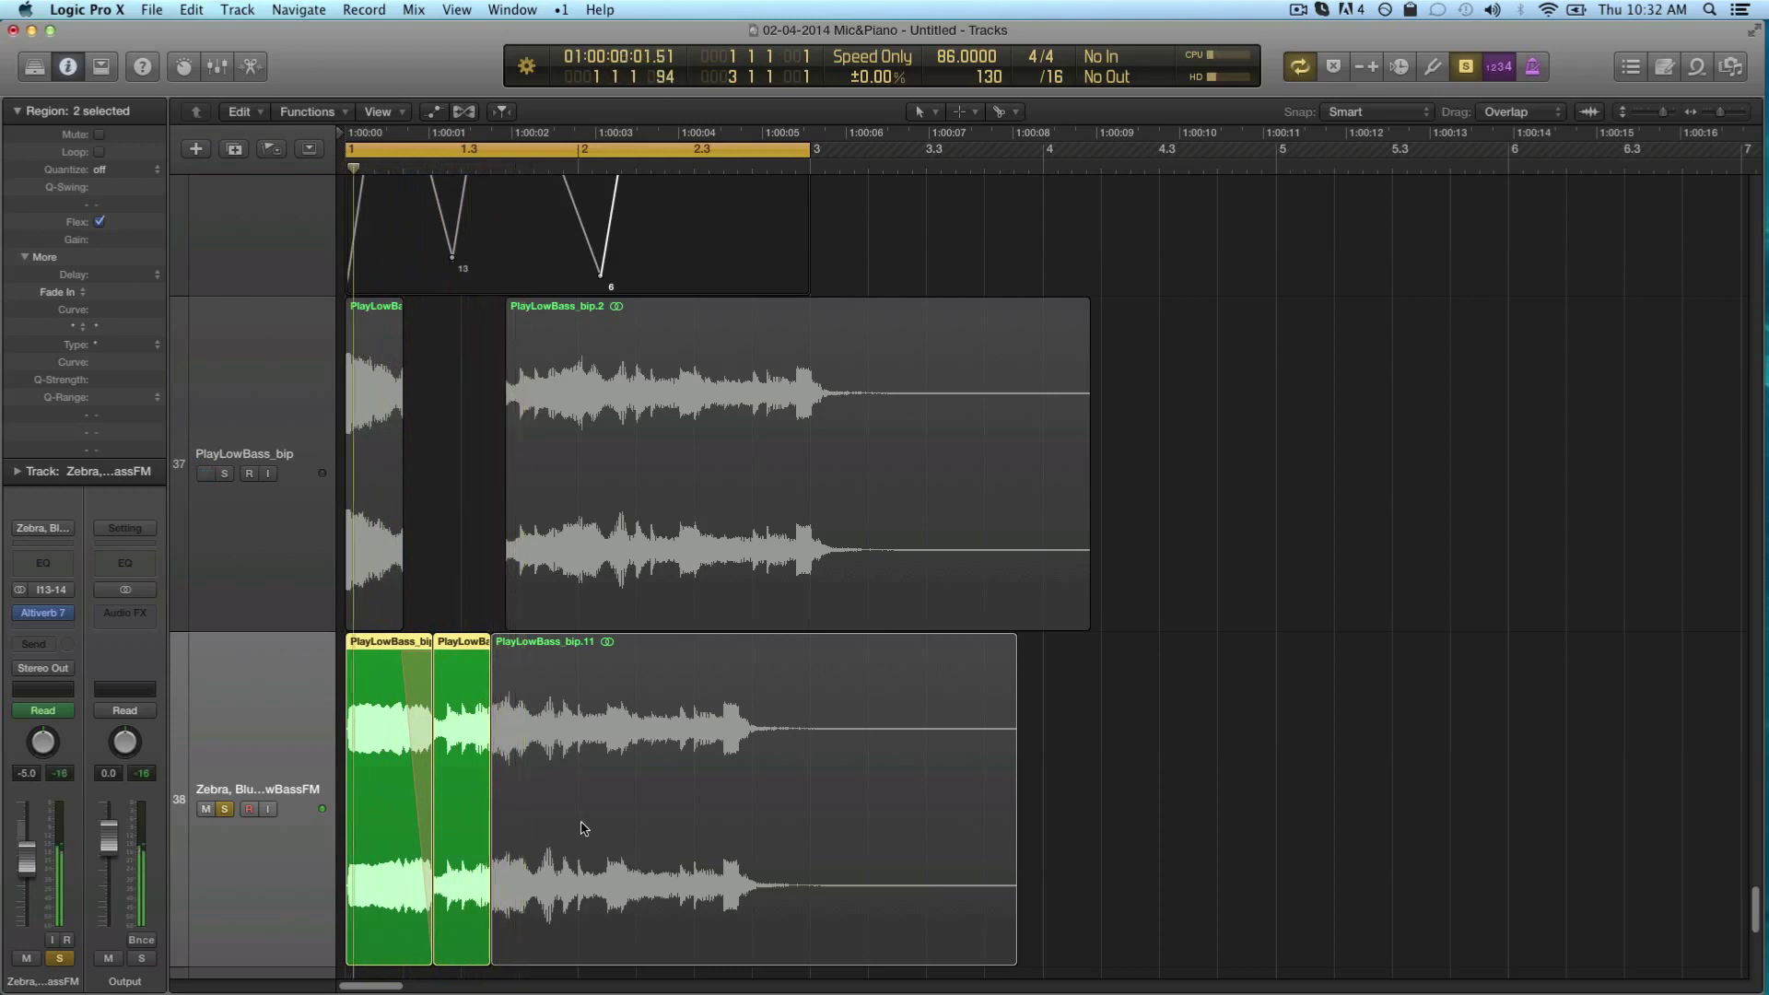
pyautogui.scroll(-2, 478, 882)
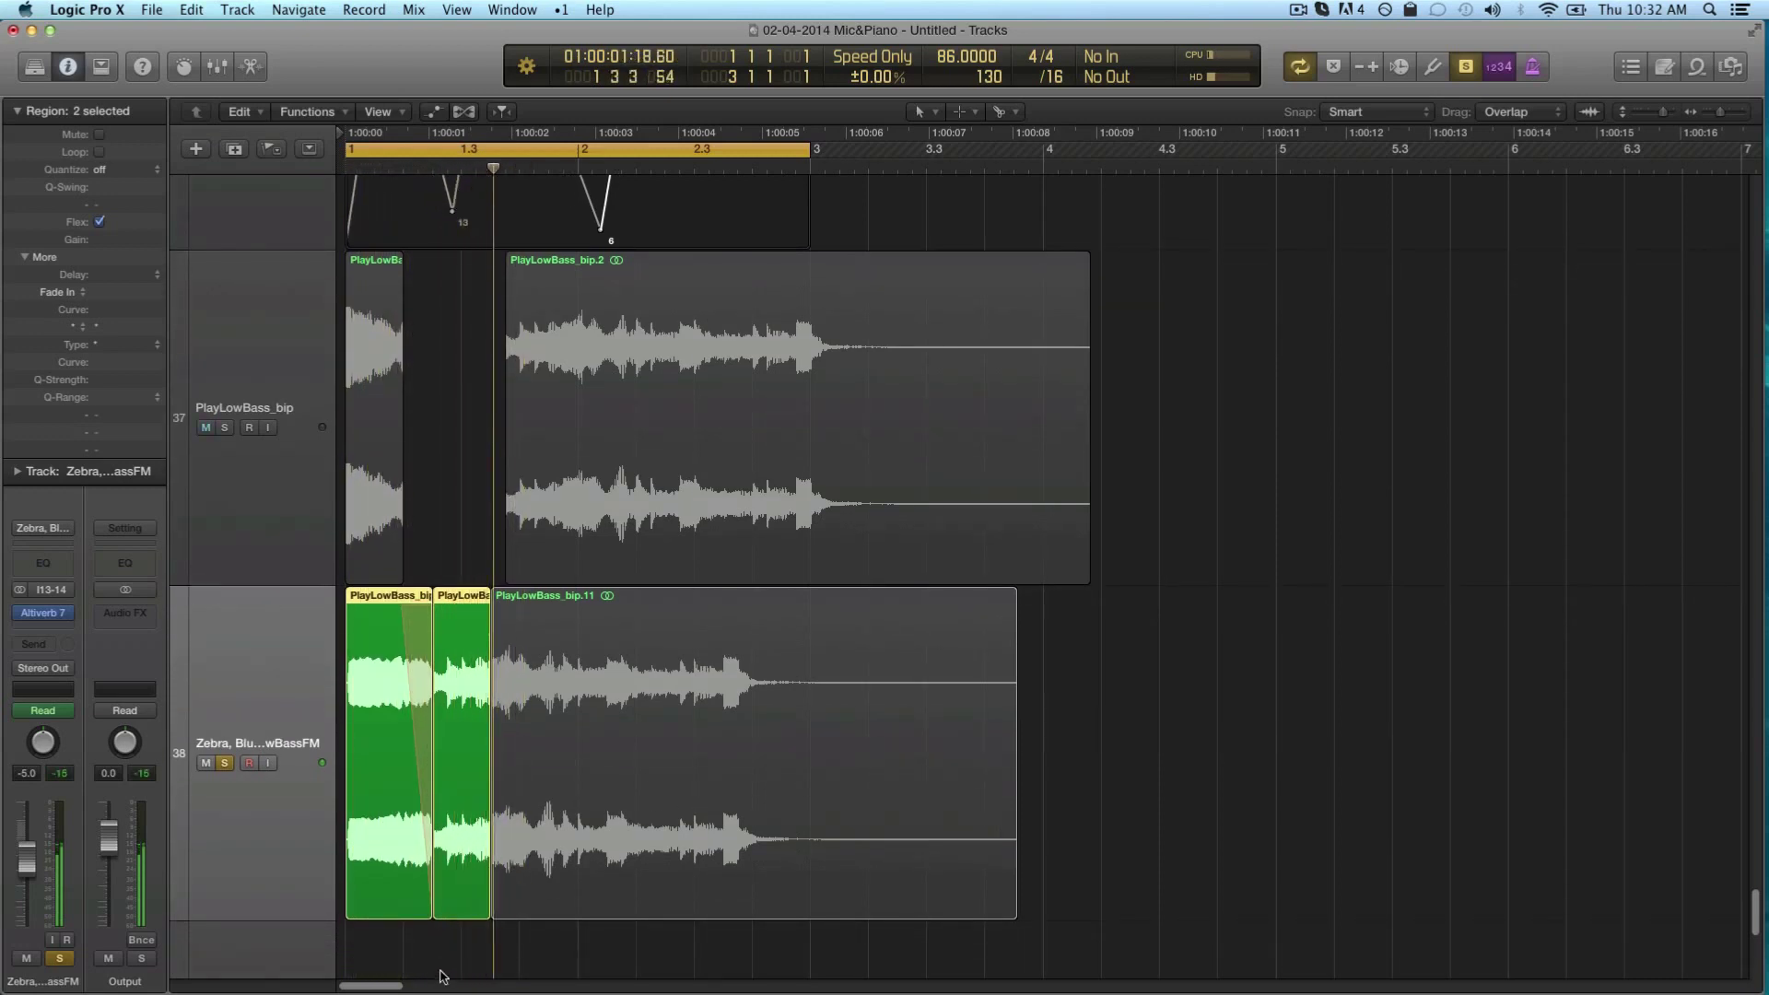
pyautogui.press('t')
pyautogui.click(409, 862)
pyautogui.click(409, 861)
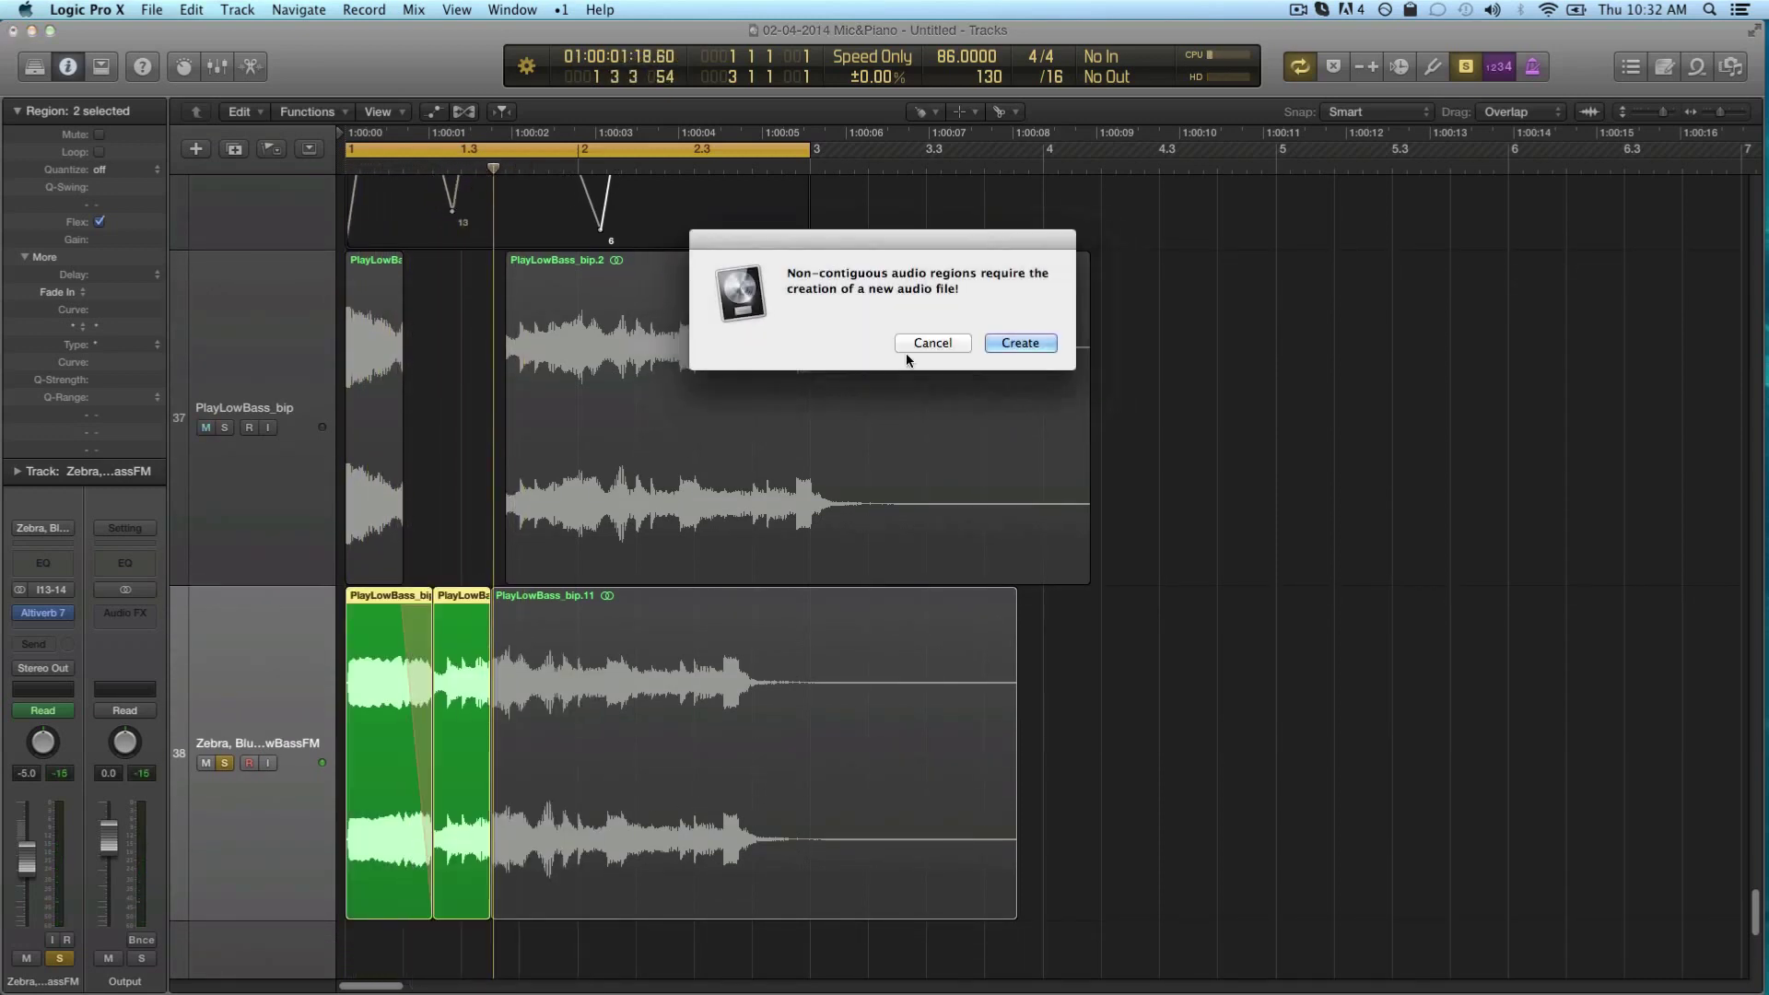
pyautogui.click(1005, 341)
pyautogui.scroll(-5, 350, 626)
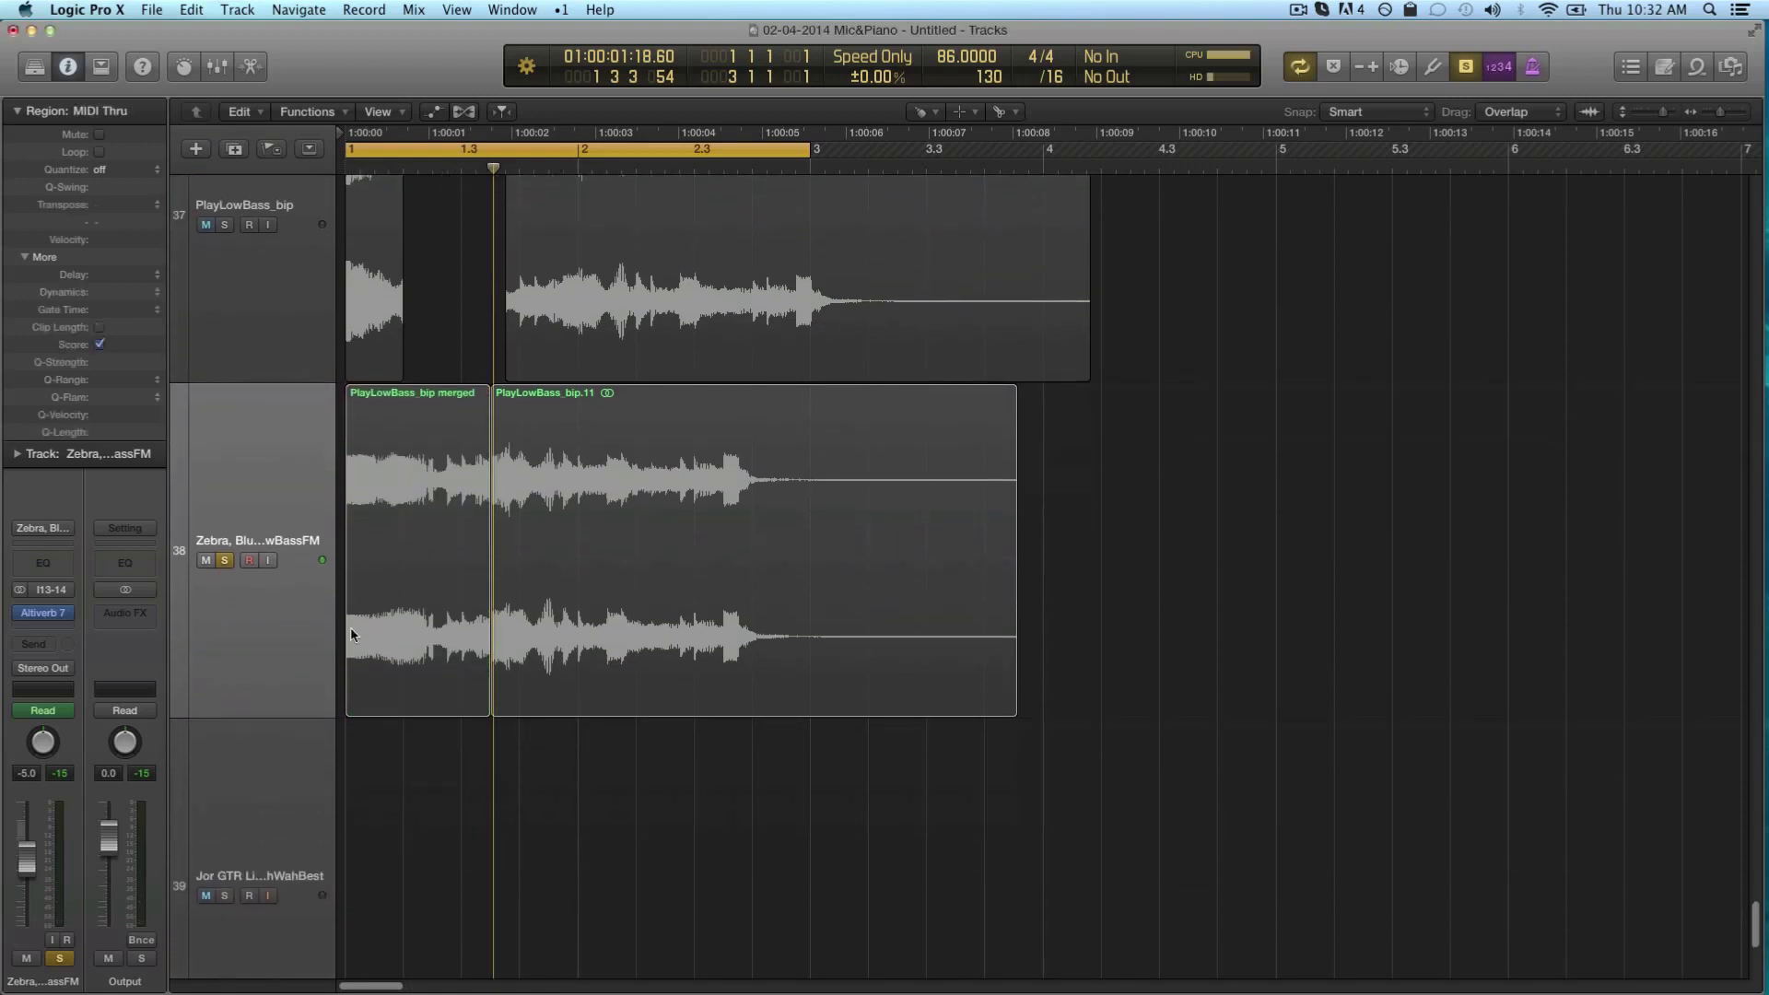
# Play the merged region with the one following it, split the second region just after bar 2, and delete the part after the cut
pyautogui.click(285, 503)
pyautogui.press('space')
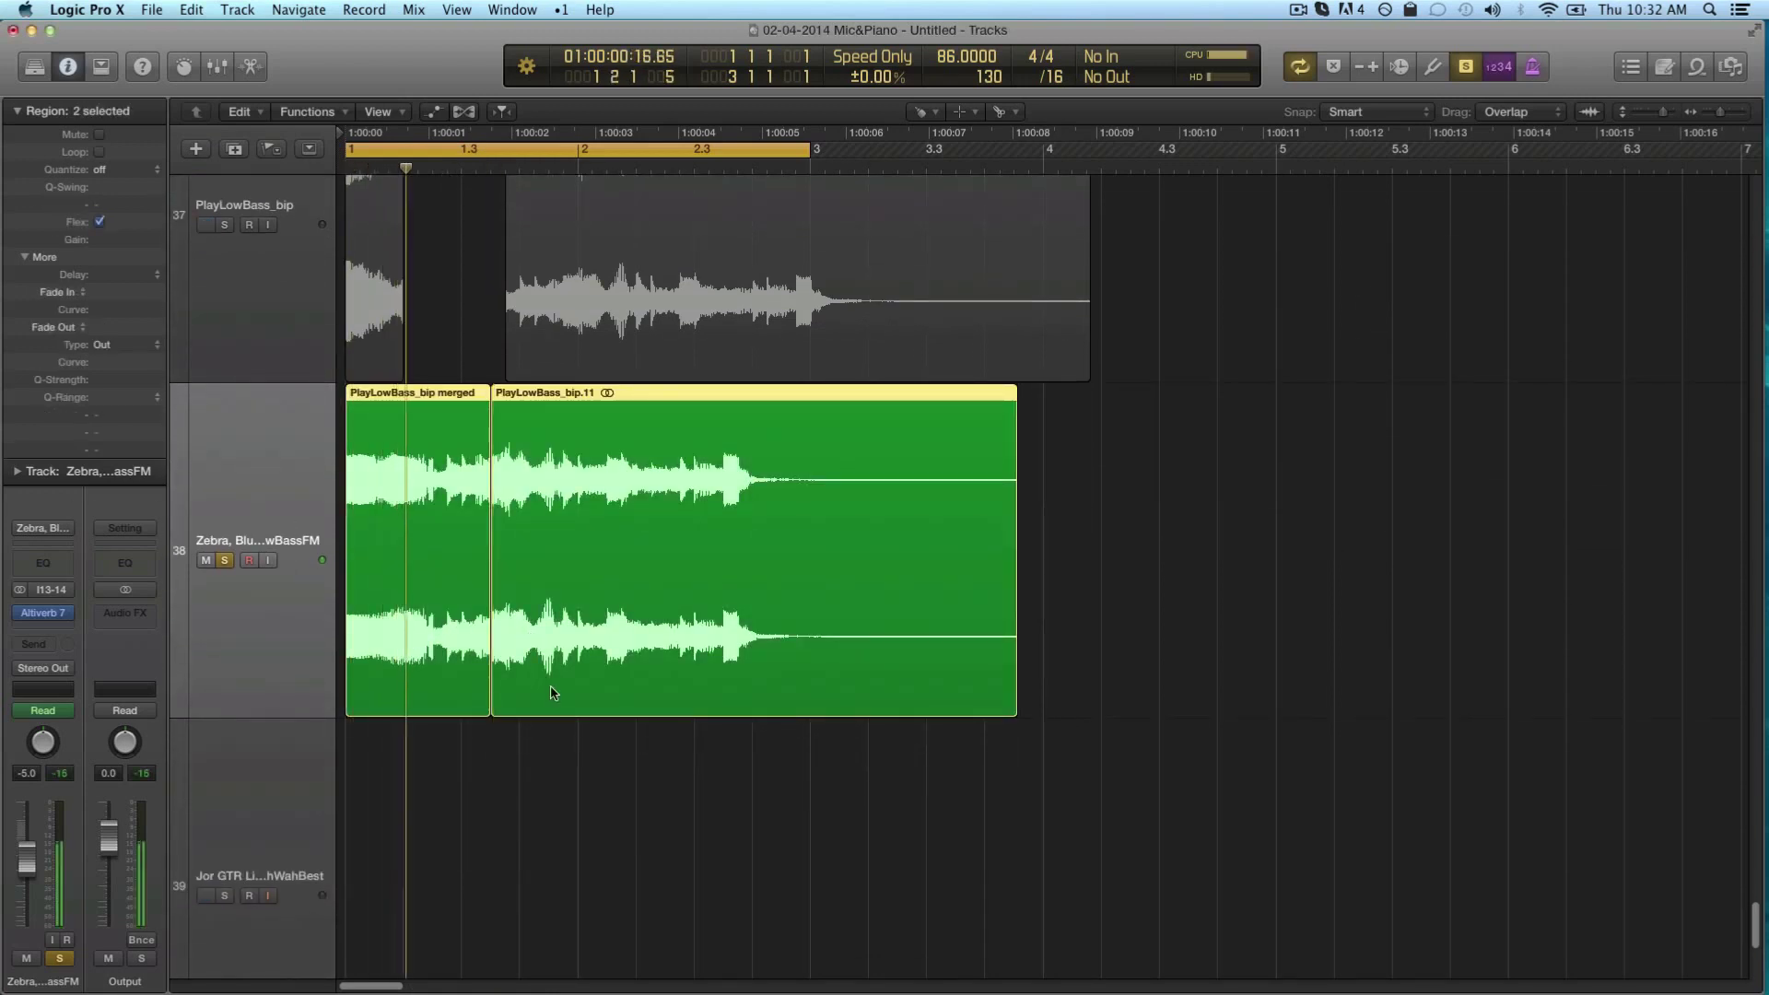
pyautogui.click(586, 770)
pyautogui.click(595, 700)
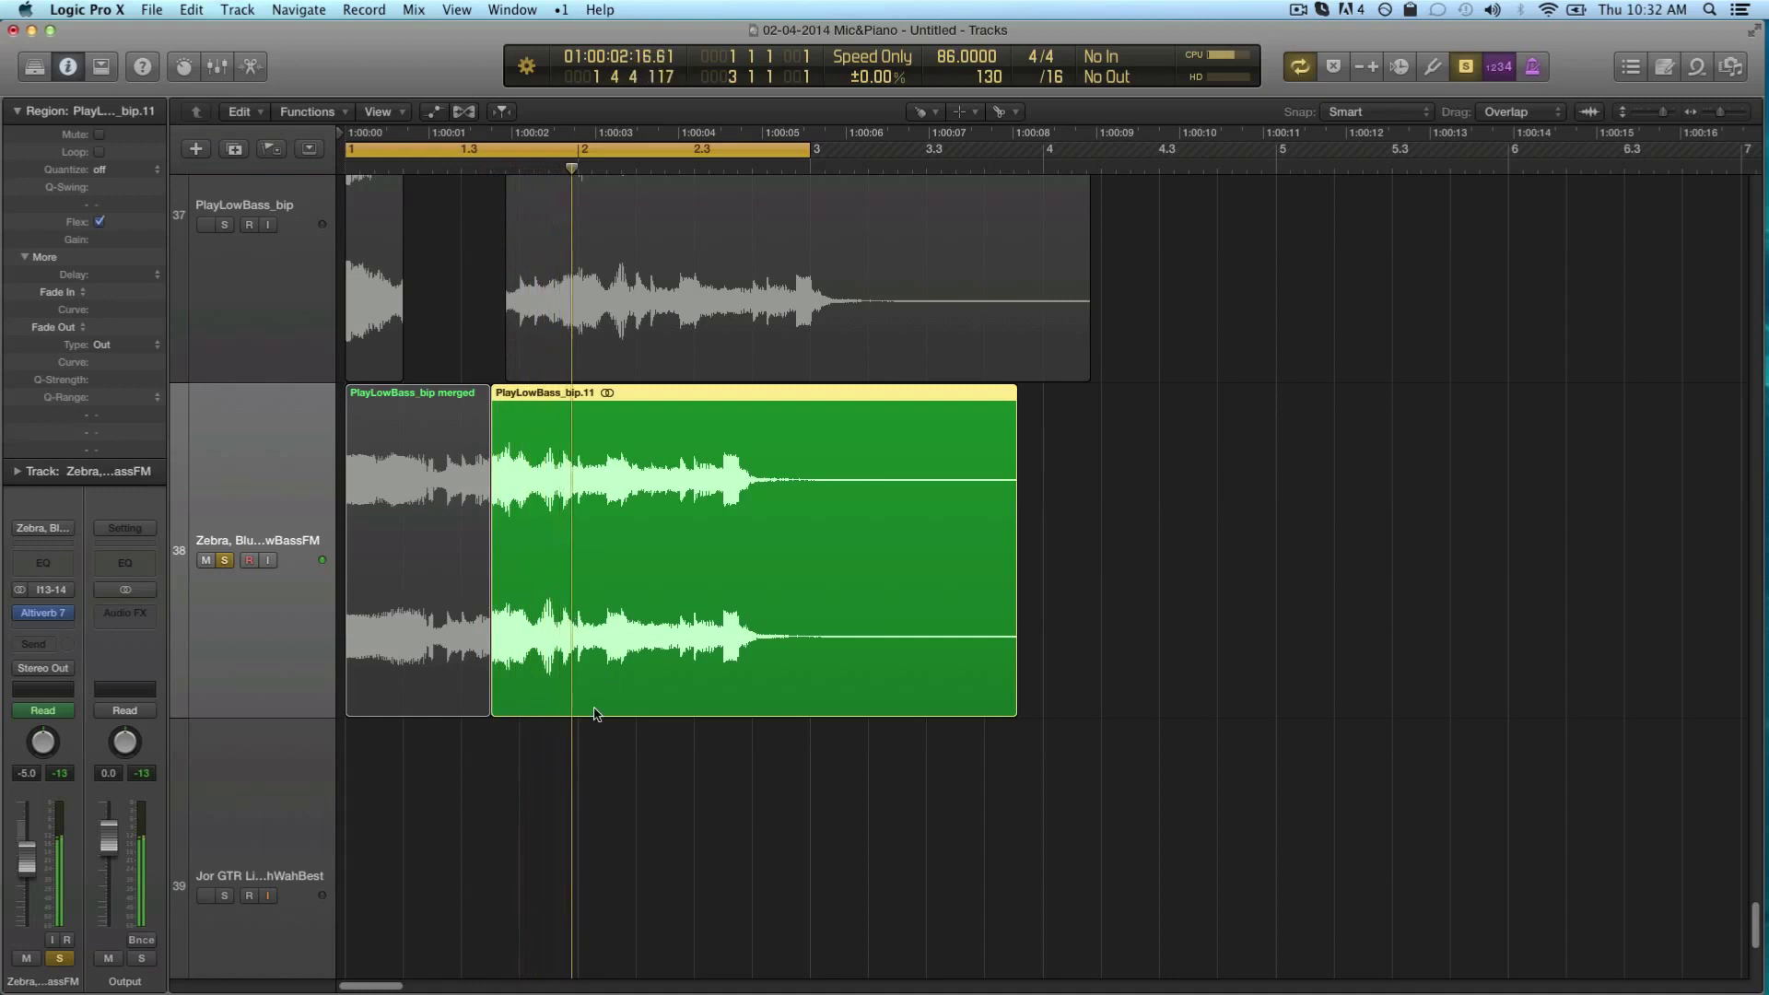
pyautogui.click(593, 636)
pyautogui.press('t')
pyautogui.press('t')
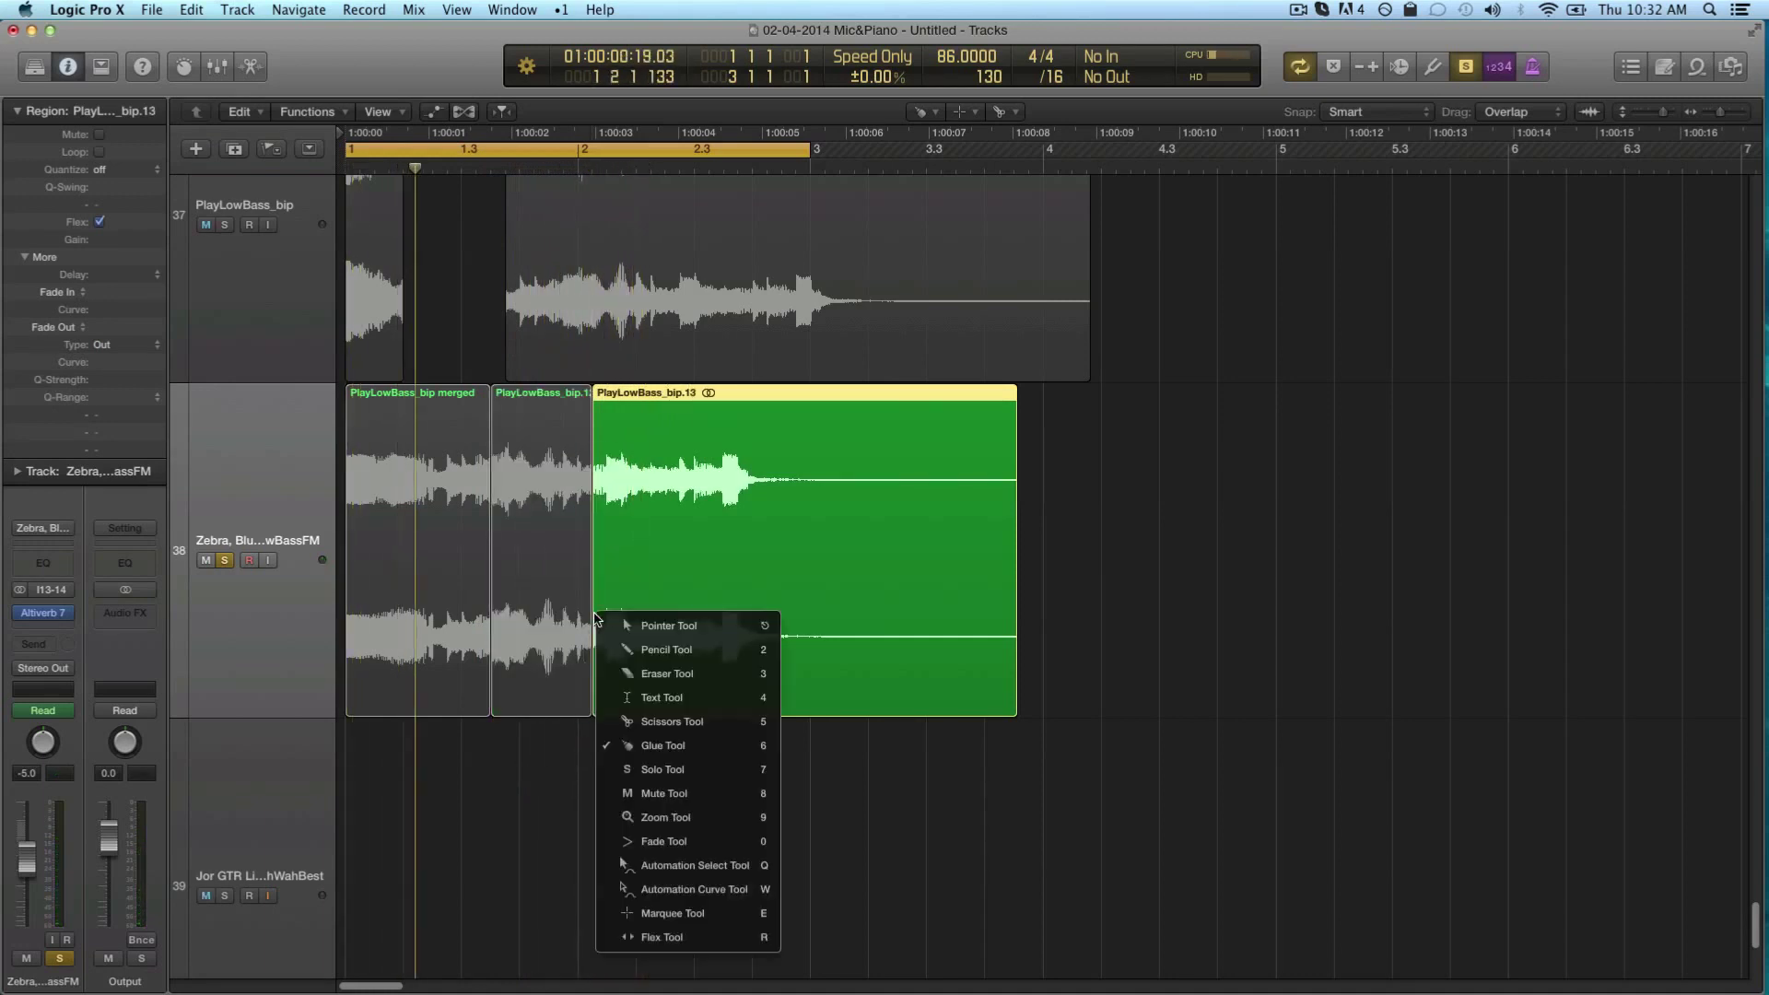
pyautogui.hotkey('ctrl', 's')
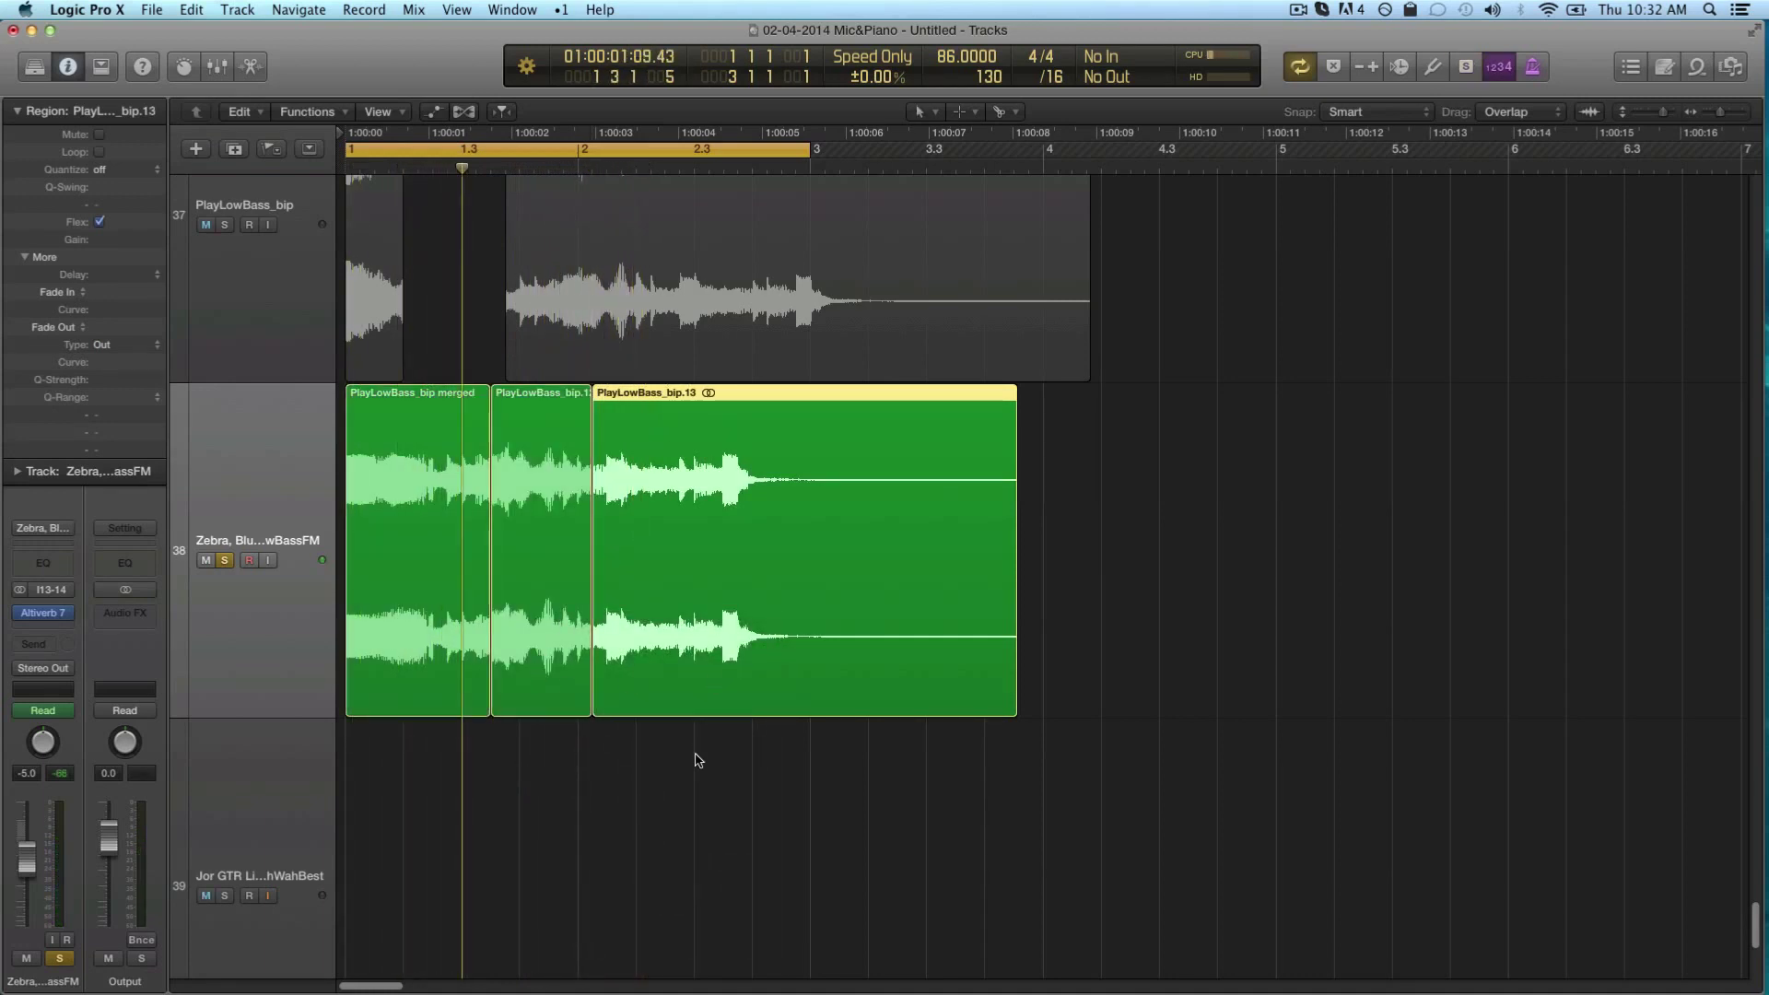
pyautogui.click(695, 757)
pyautogui.click(712, 659)
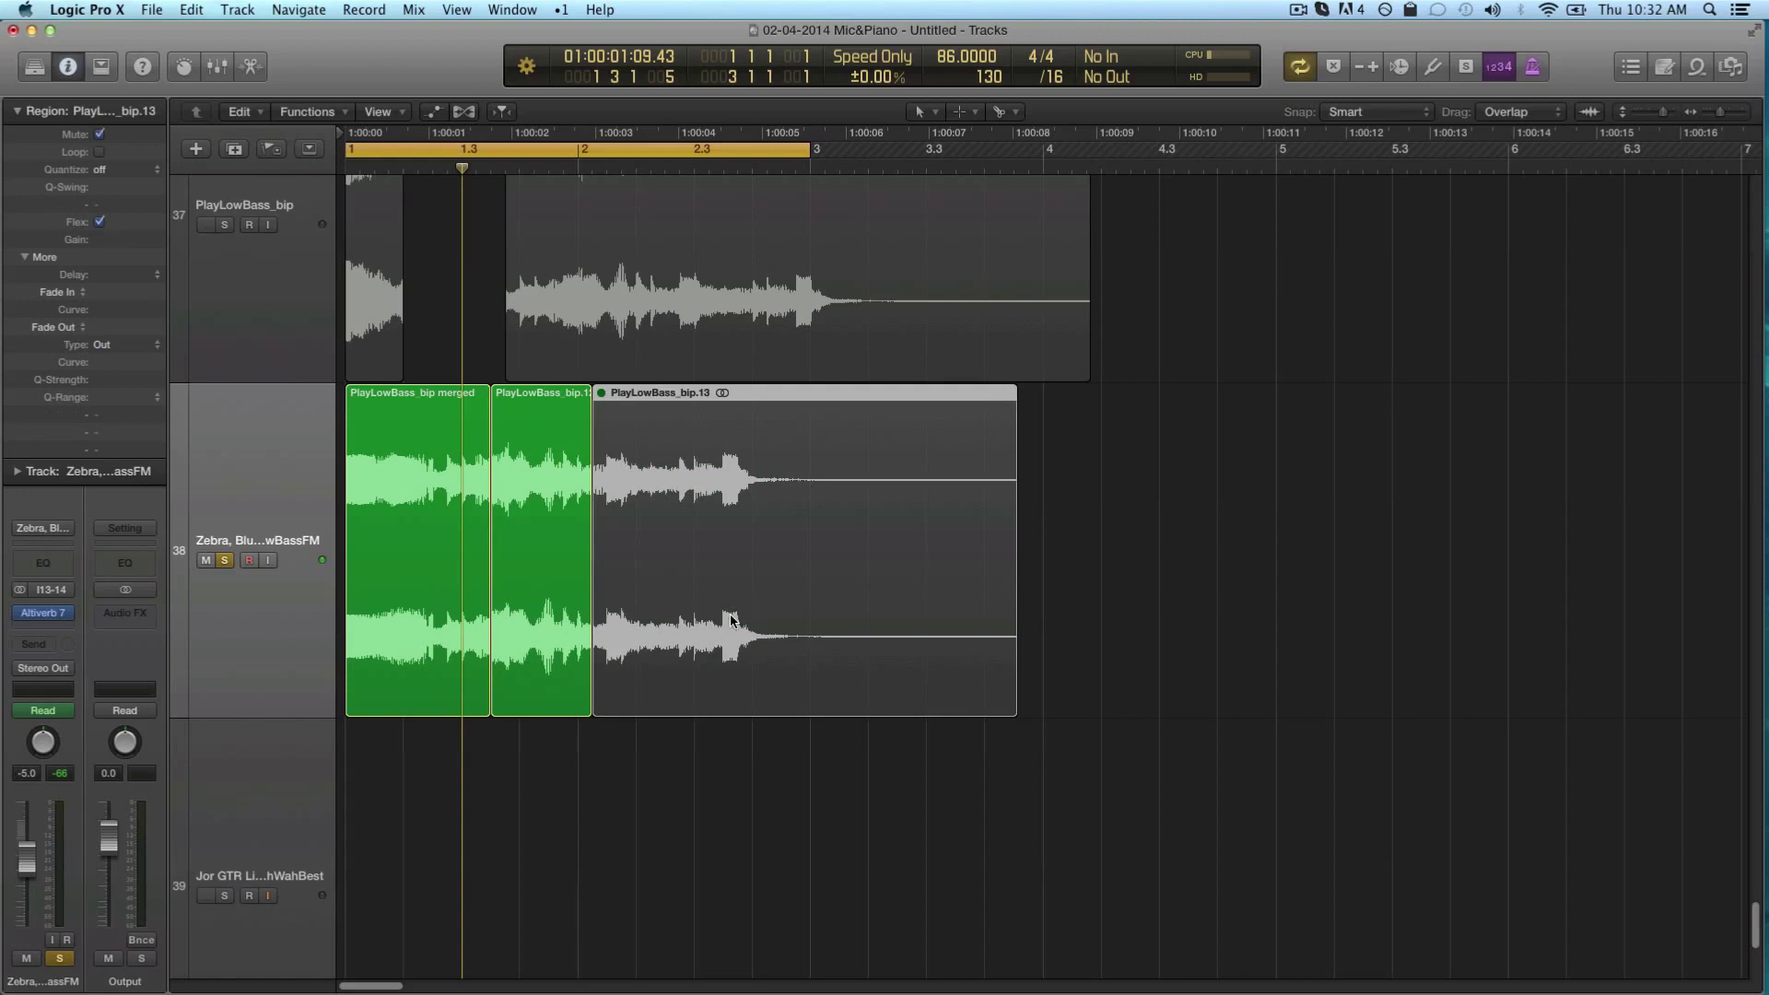
pyautogui.press('Delete')
# Glue the two remaining regions on the slice's track into a new audio file and play the merged region
pyautogui.moveTo(731, 619); pyautogui.dragTo(467, 540)
pyautogui.scroll(3, 466, 540)
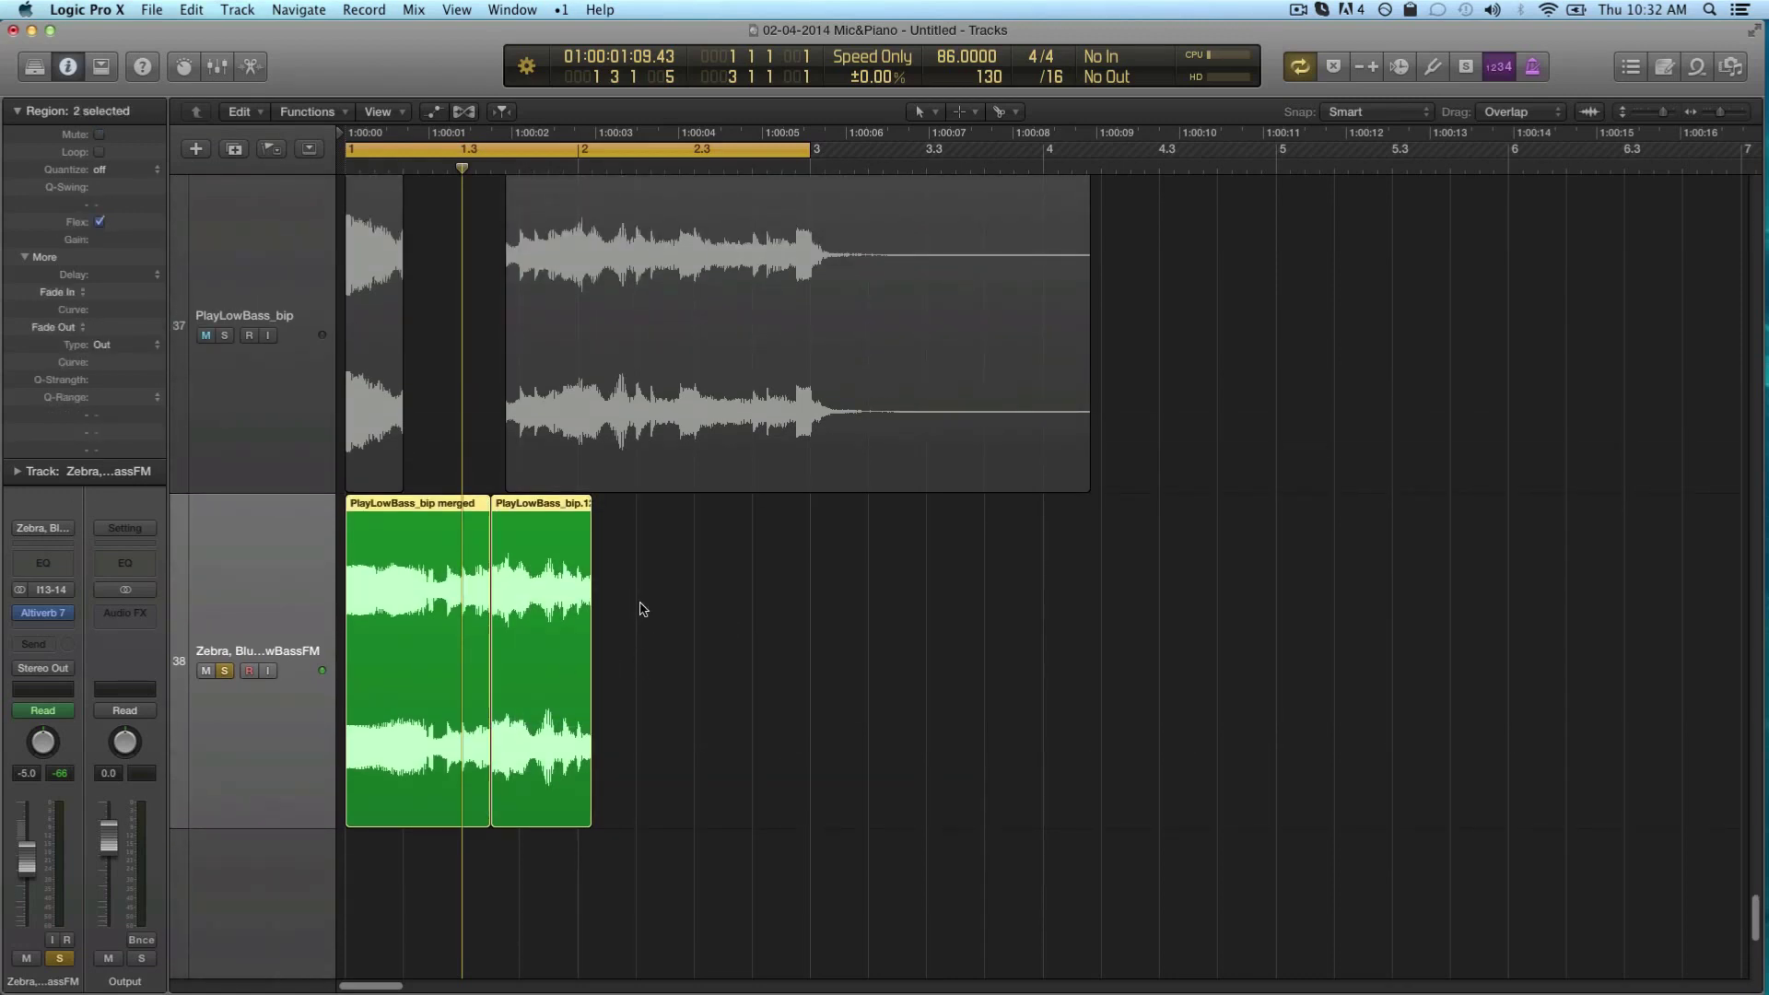
pyautogui.rightClick(403, 634)
pyautogui.click(440, 645)
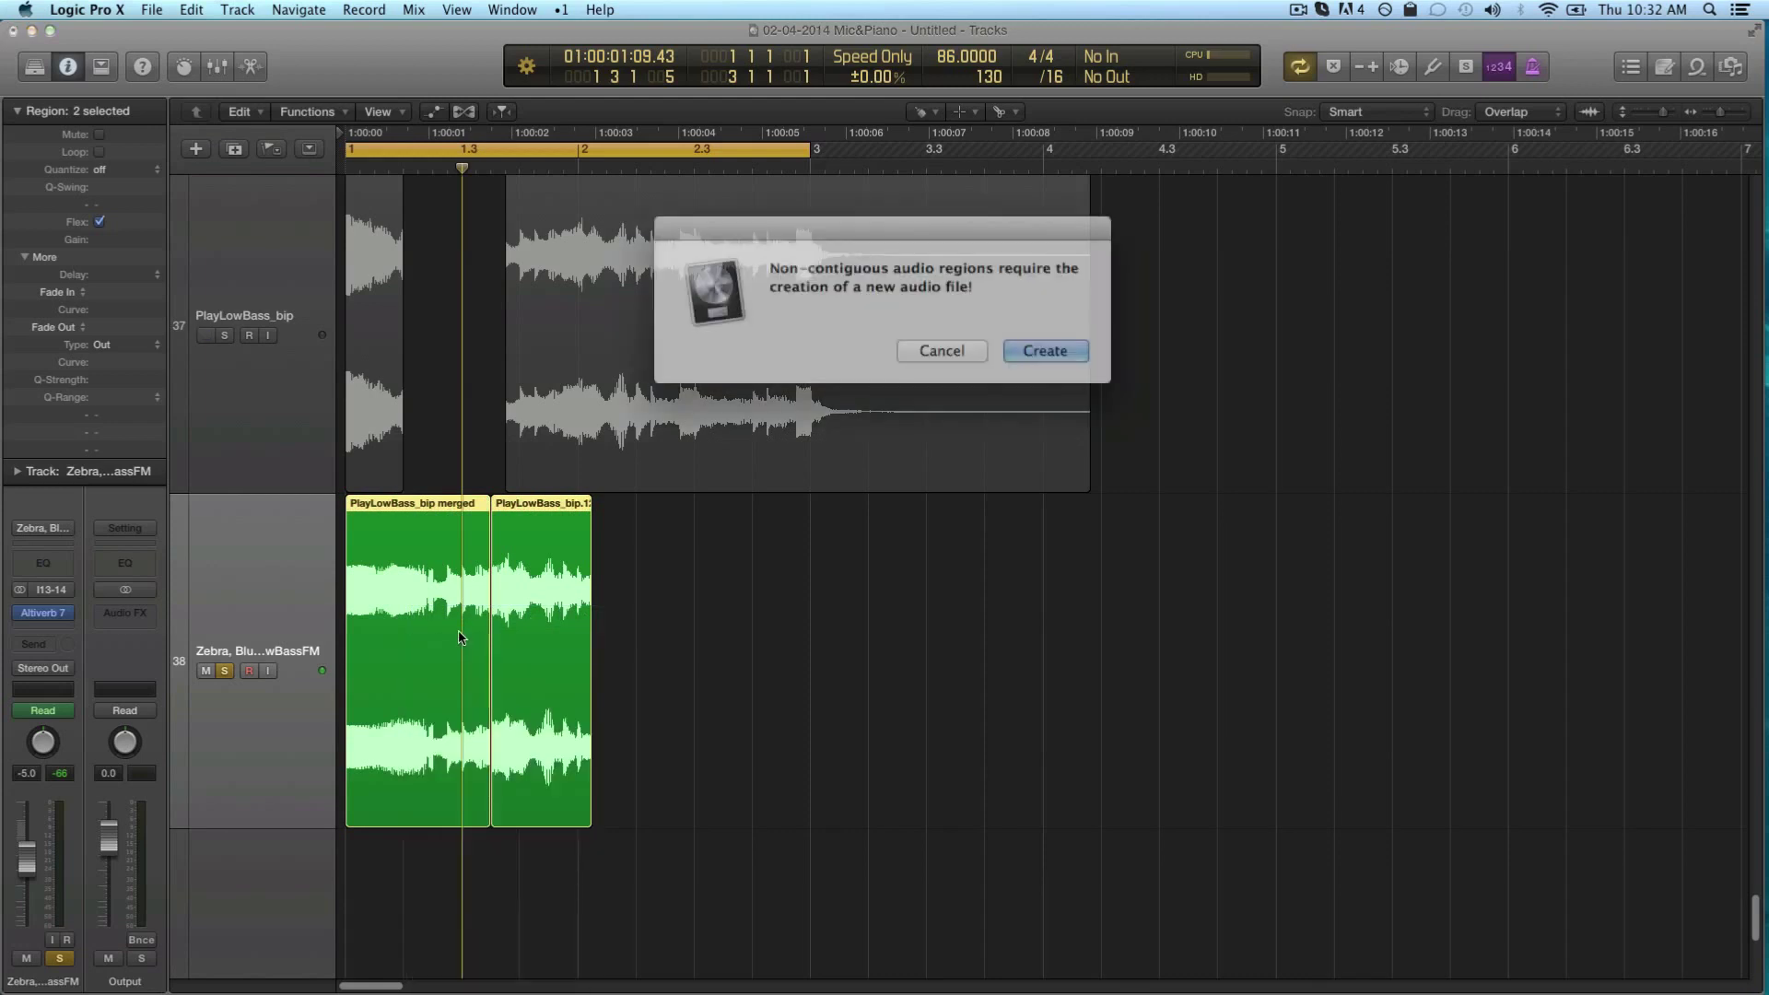
pyautogui.click(1019, 348)
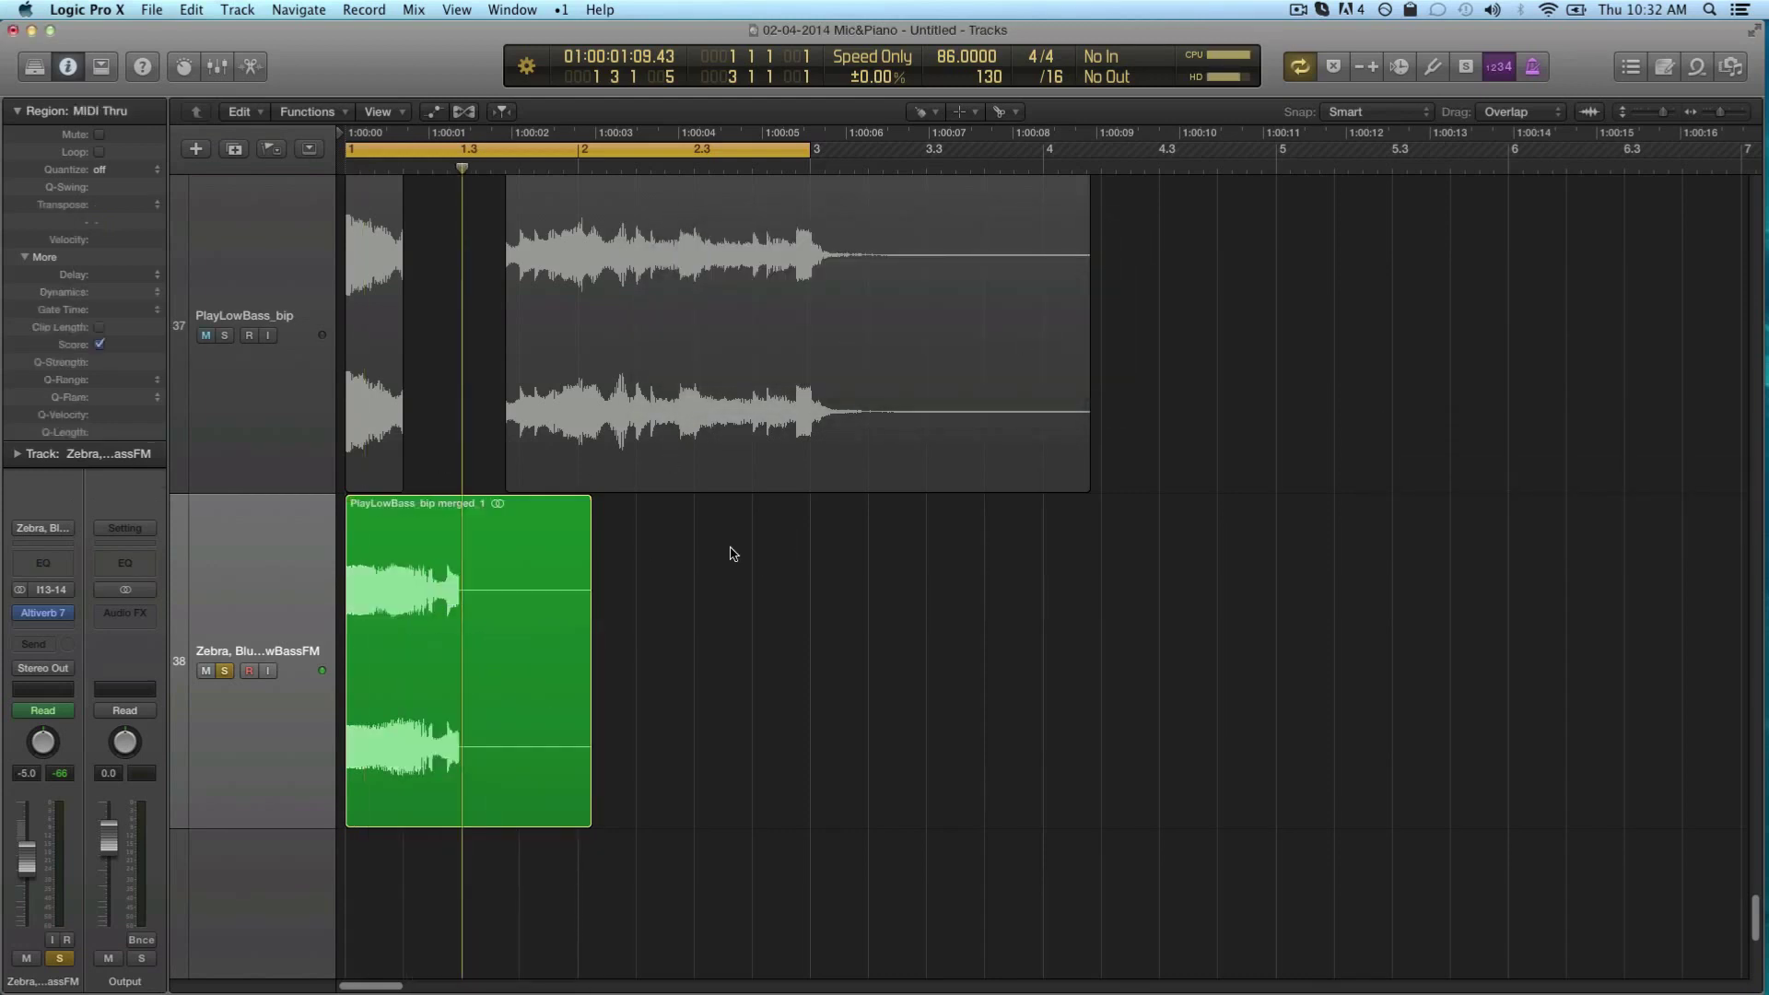
pyautogui.click(373, 603)
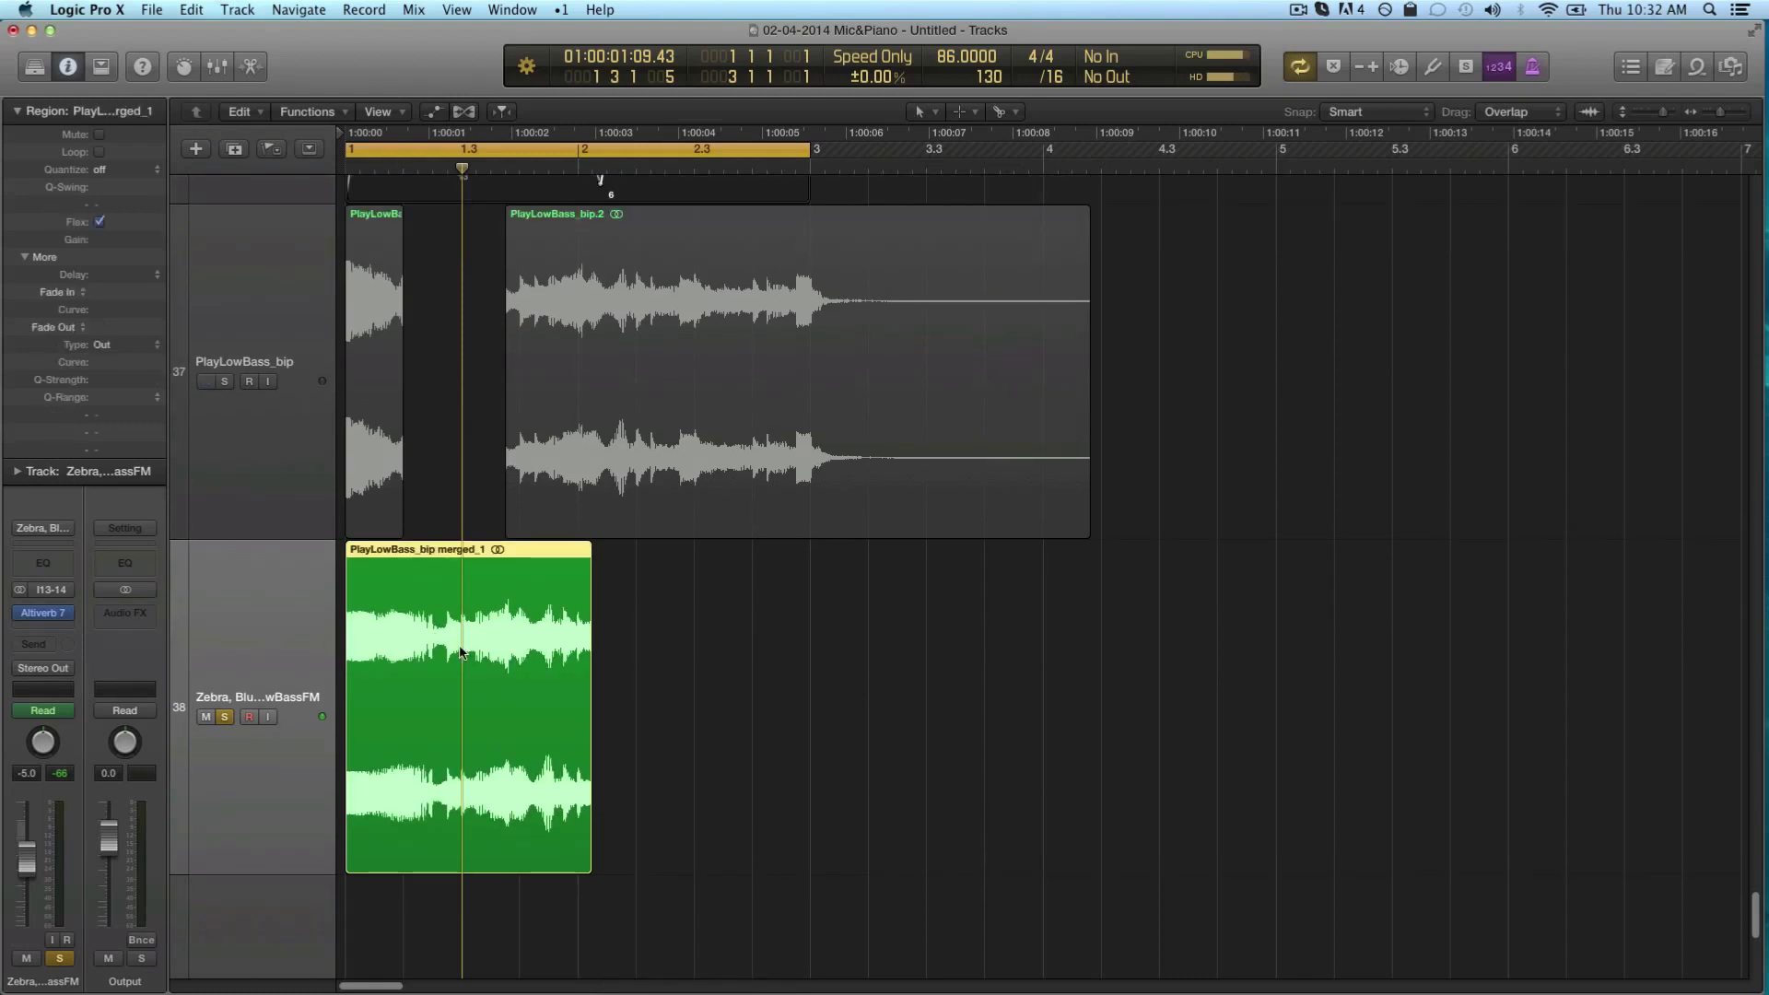
pyautogui.press('space')
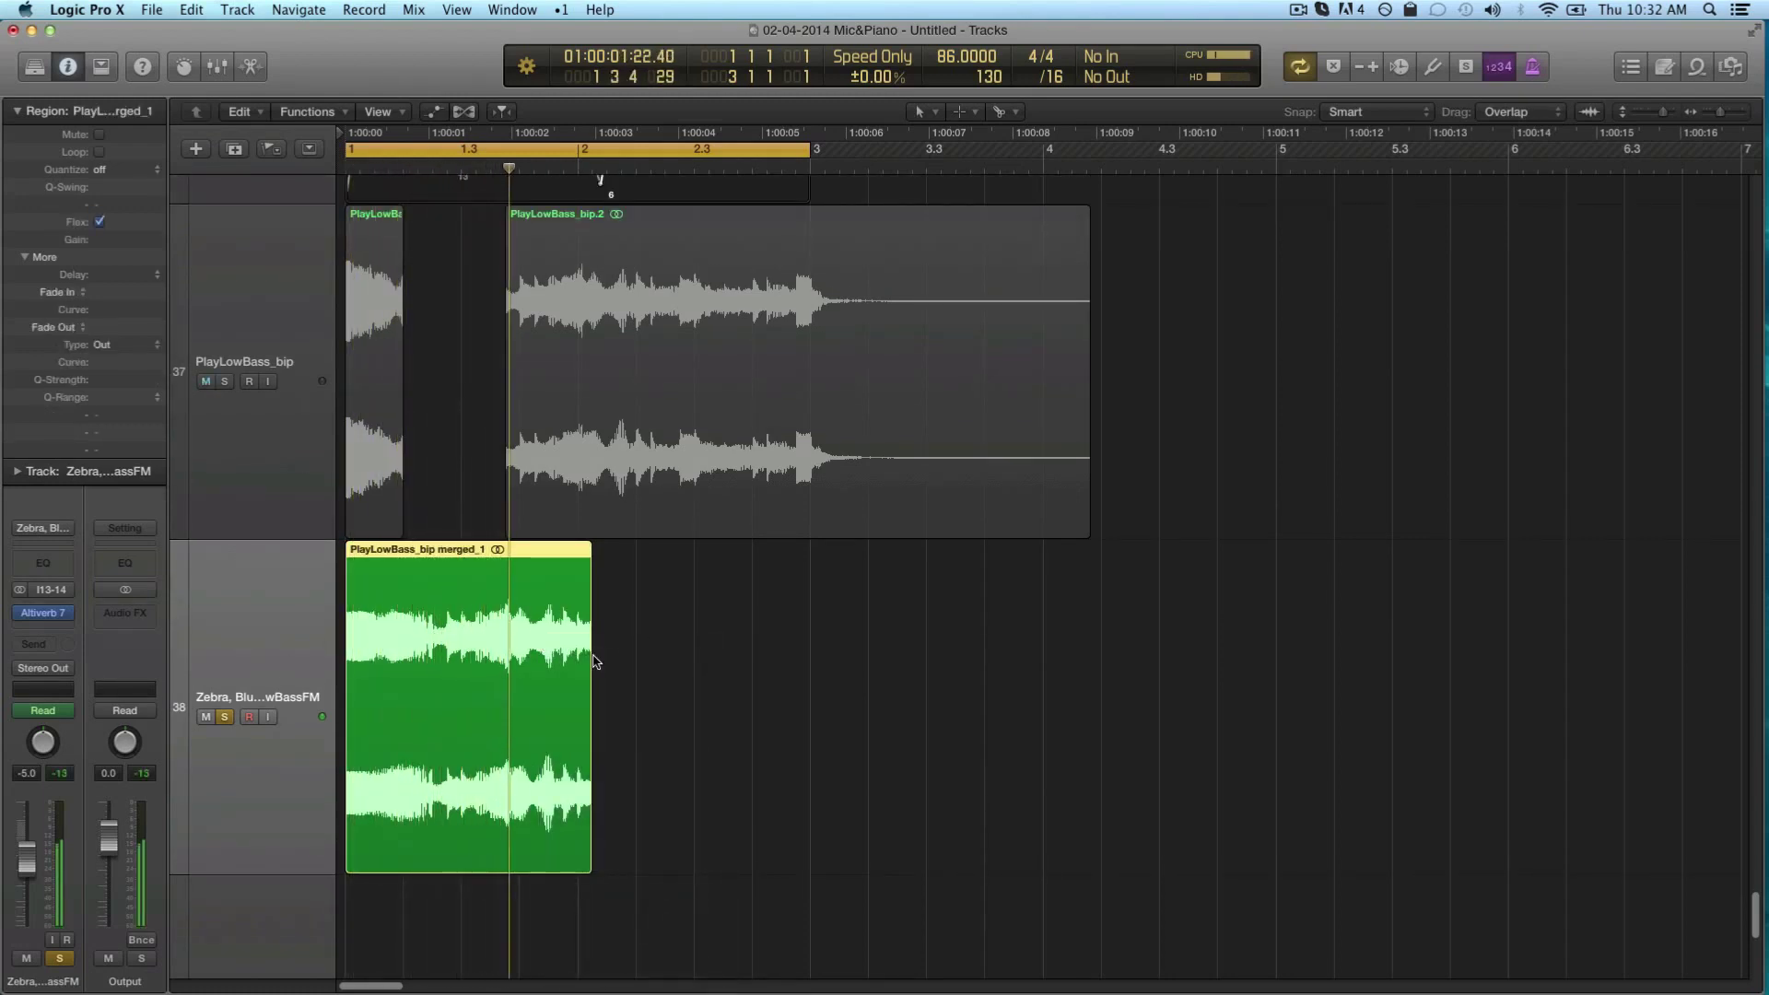
# Open the merged region in the audio file editor and reverse its audio
pyautogui.press('e')
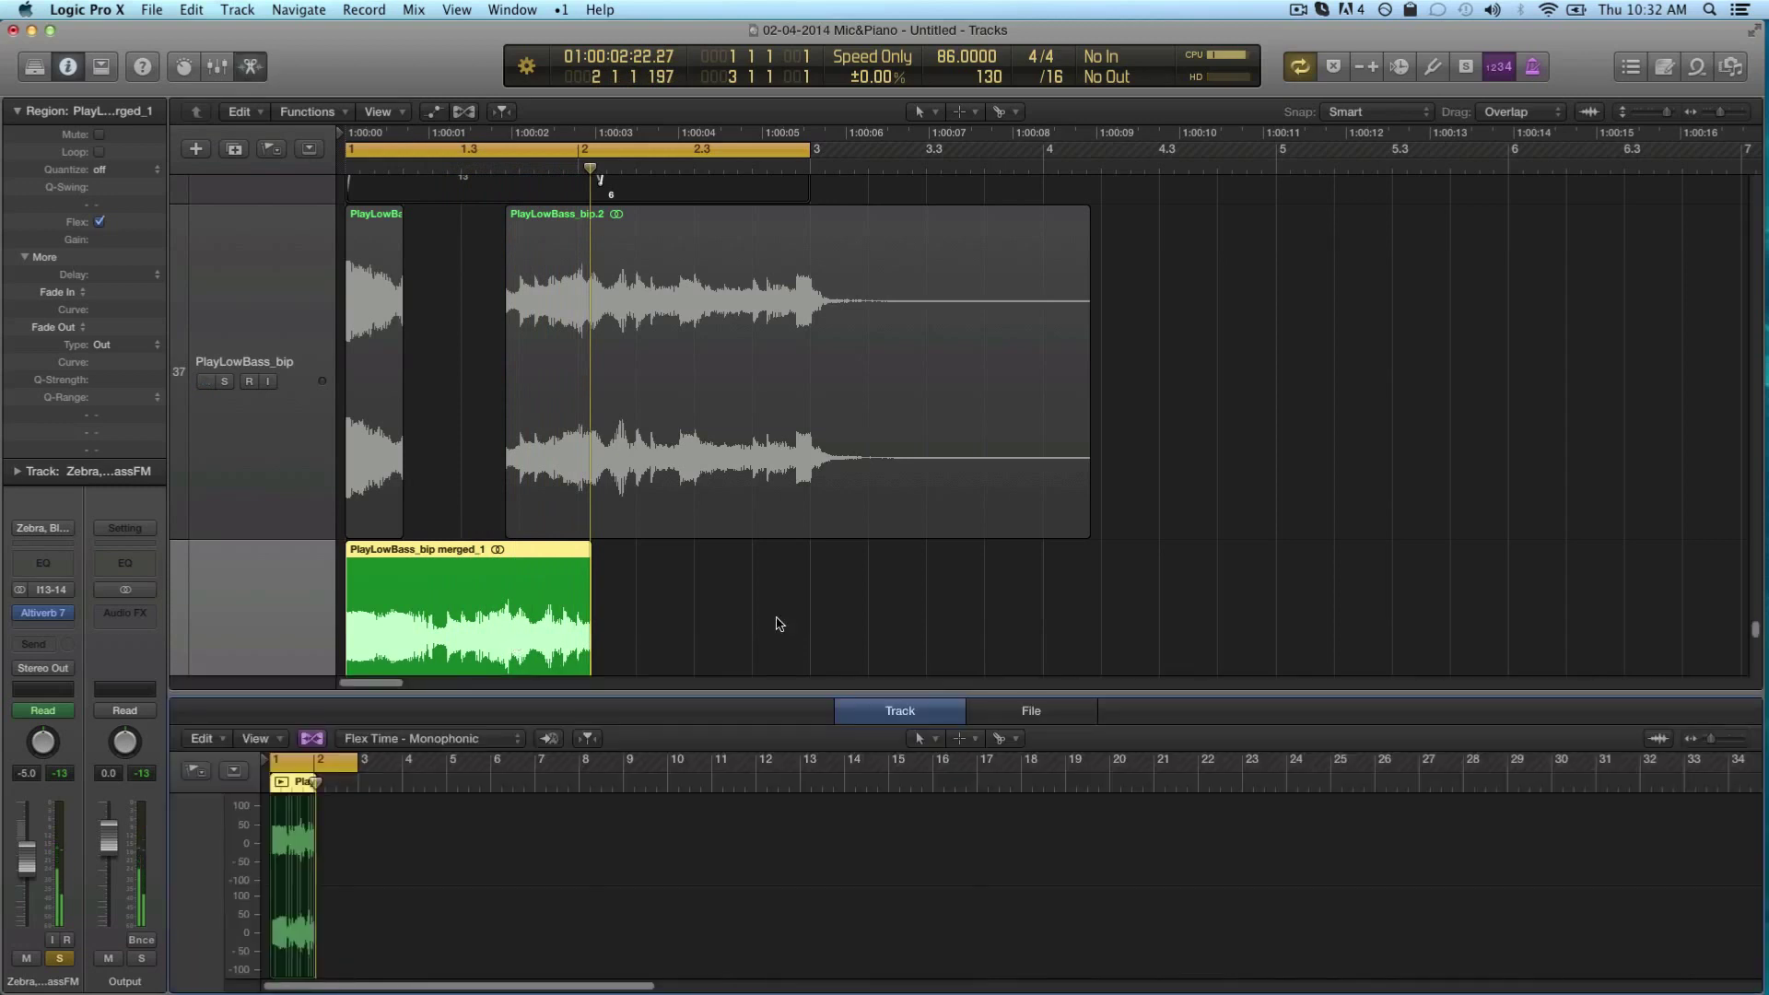
pyautogui.click(1032, 711)
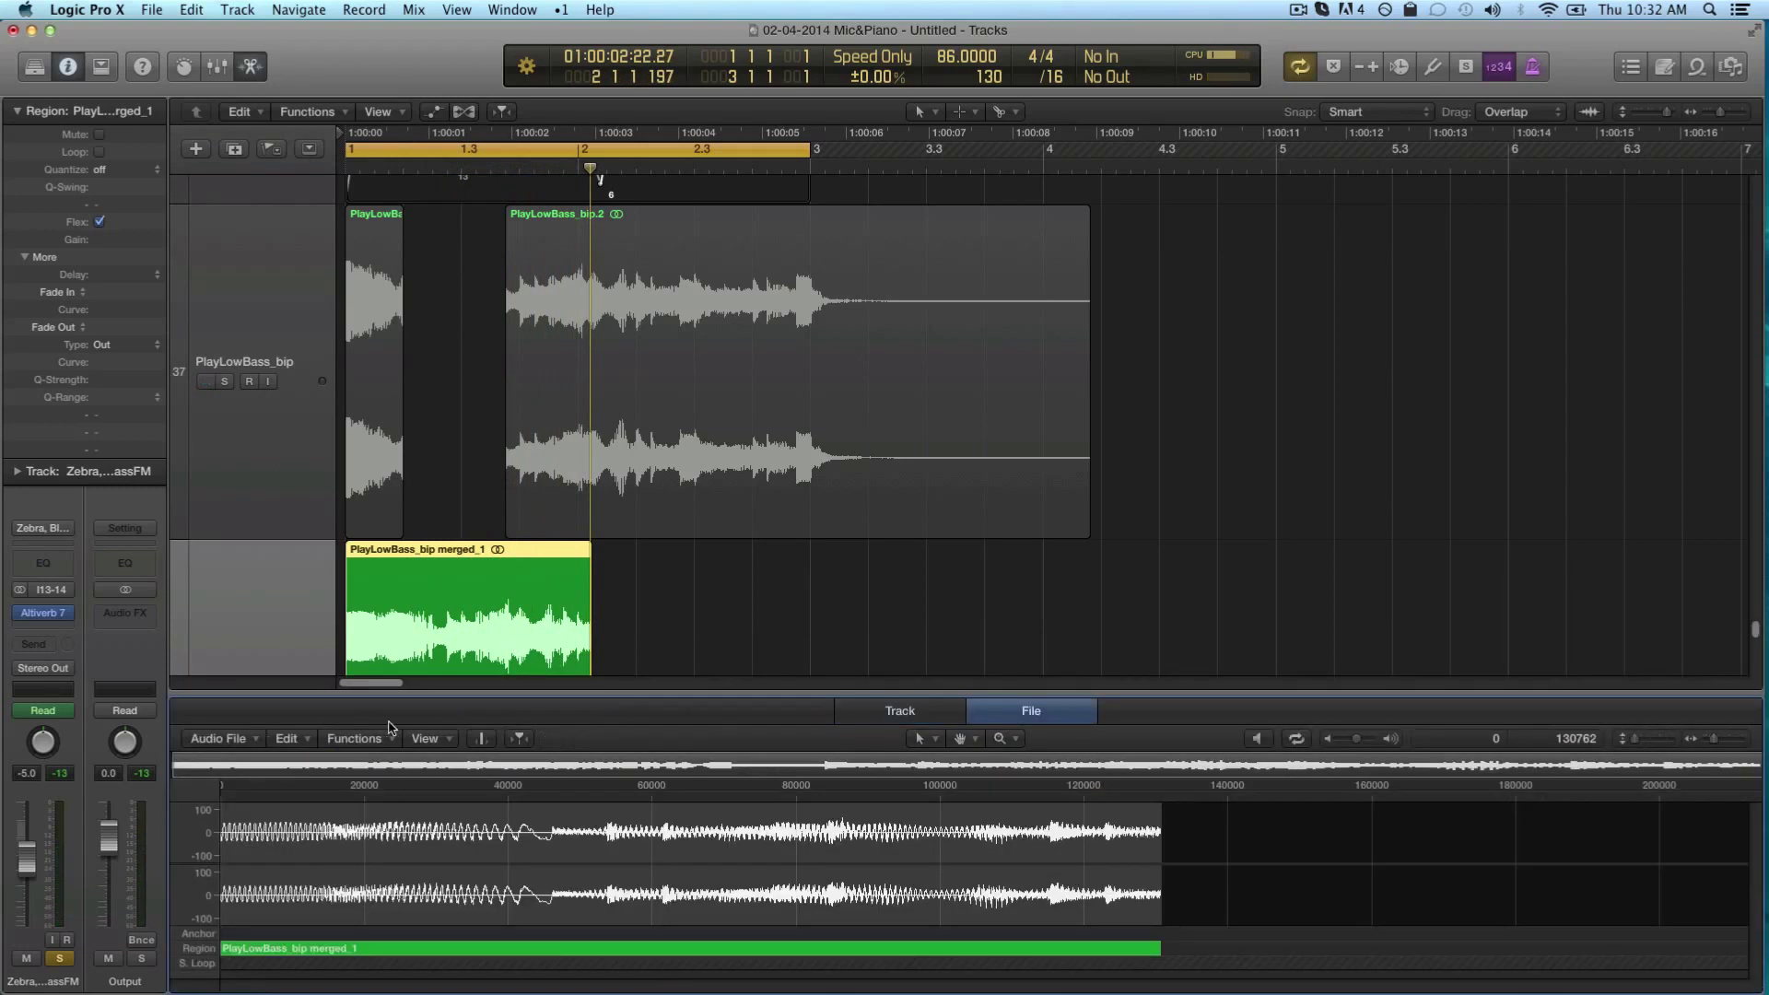
pyautogui.click(301, 744)
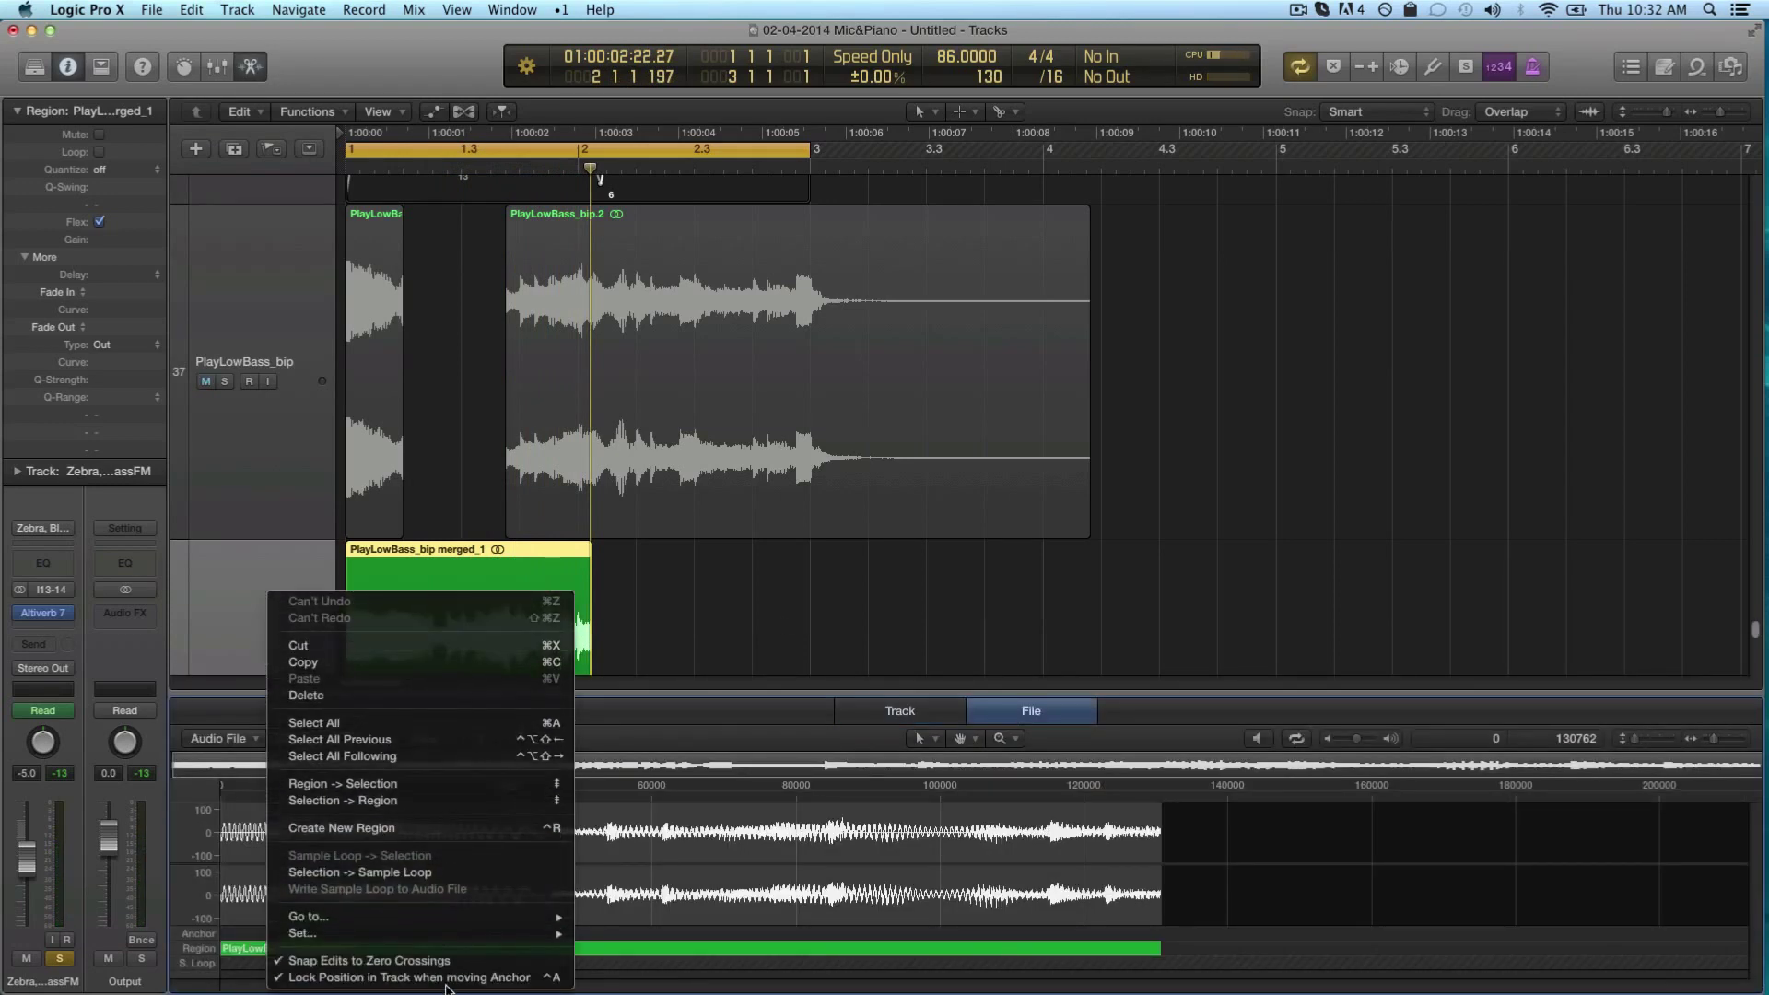
pyautogui.click(700, 605)
pyautogui.click(355, 739)
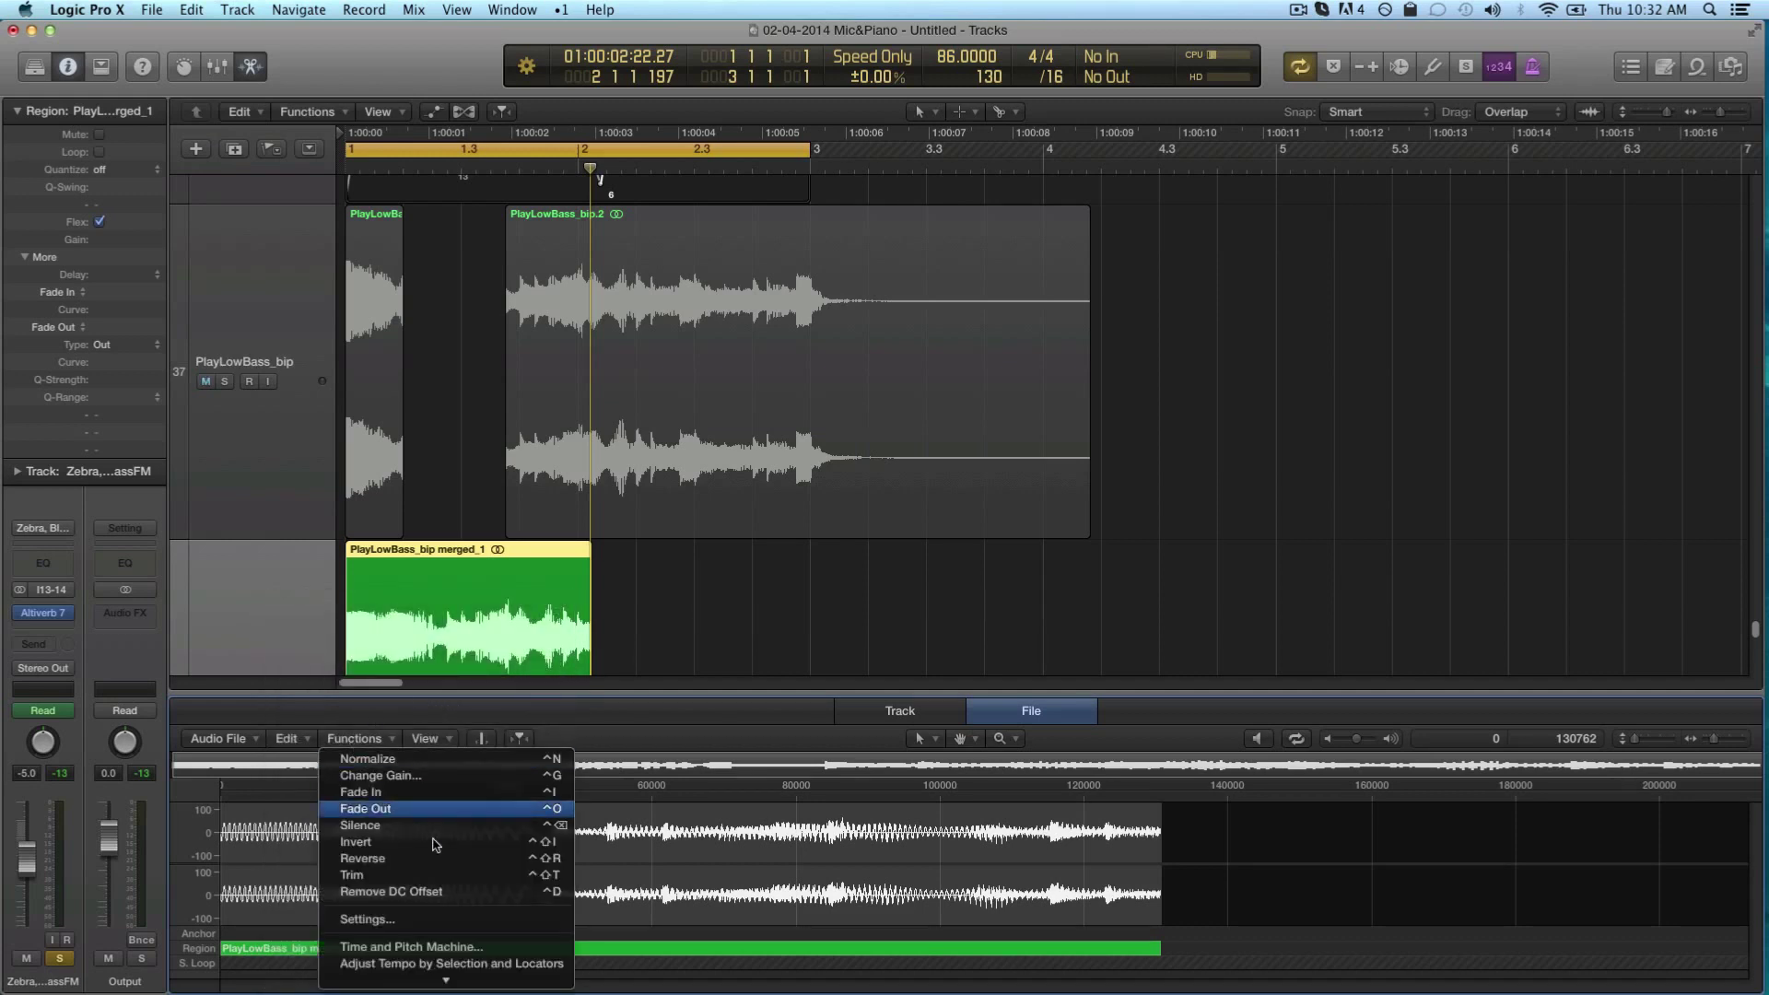
pyautogui.click(432, 845)
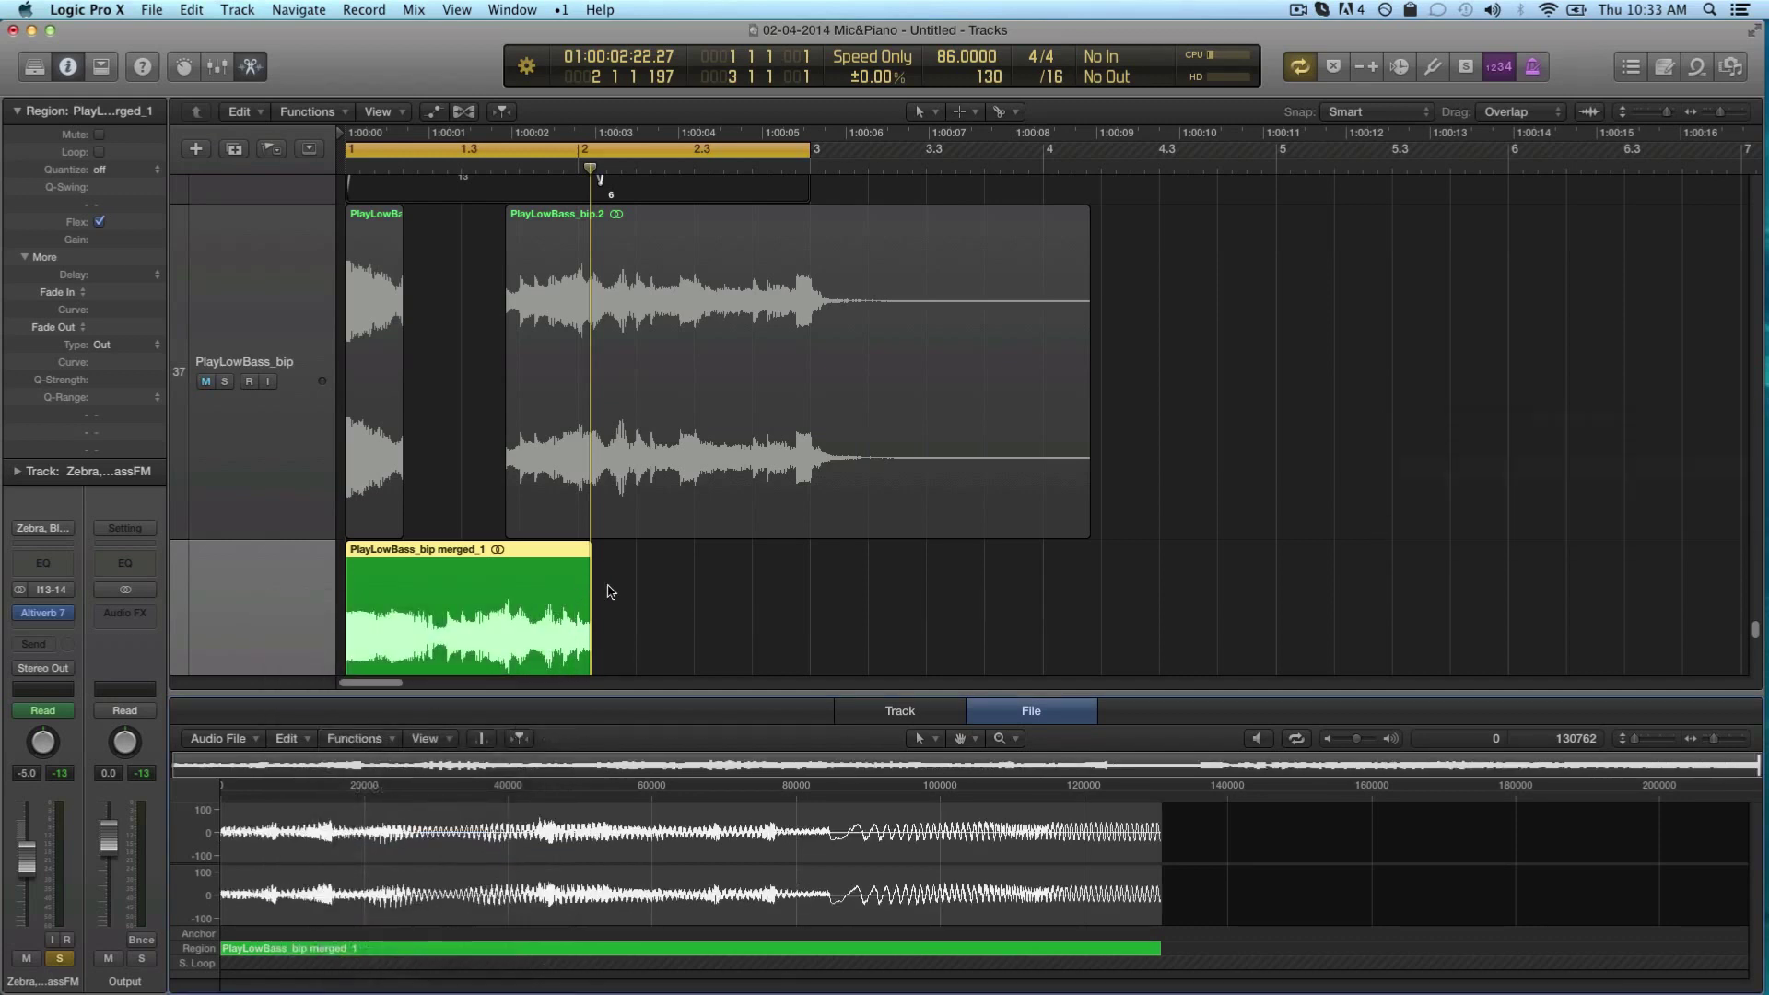
# Play the reversed region through to its end
pyautogui.scroll(-2, 608, 590)
pyautogui.press('space')
pyautogui.click(532, 587)
pyautogui.scroll(-2, 531, 593)
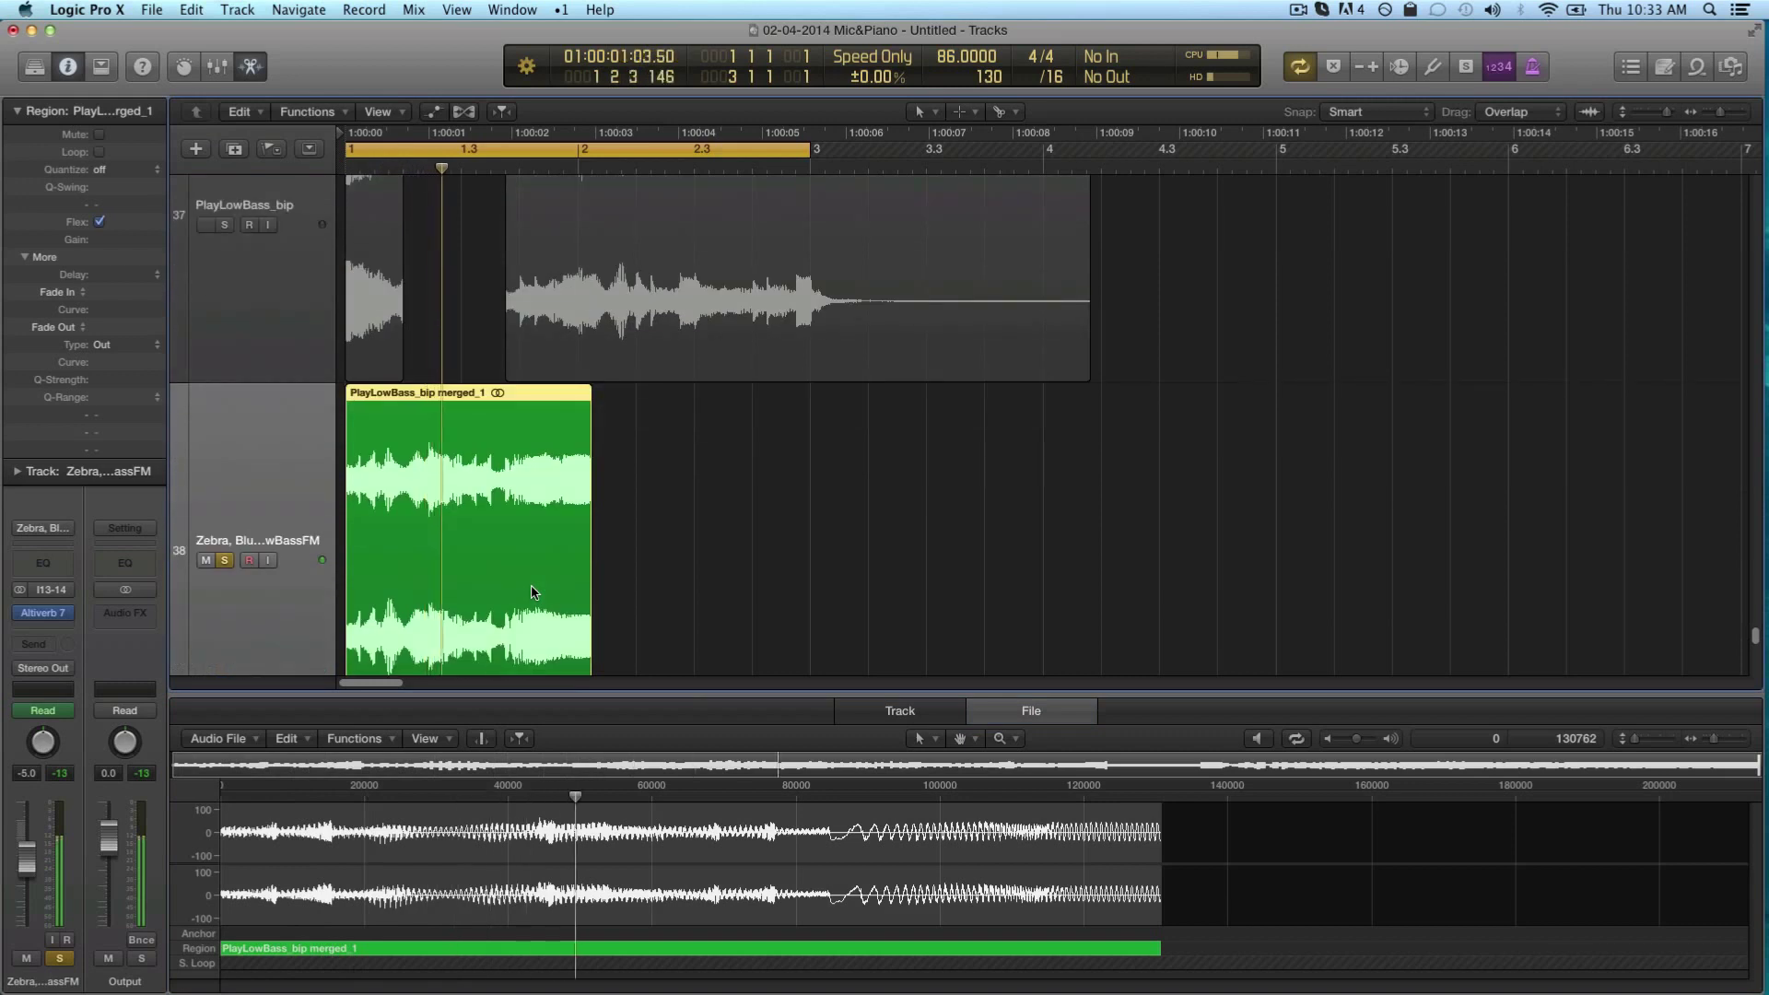
pyautogui.scroll(-1, 531, 592)
pyautogui.scroll(-2, 450, 633)
pyautogui.press('space')
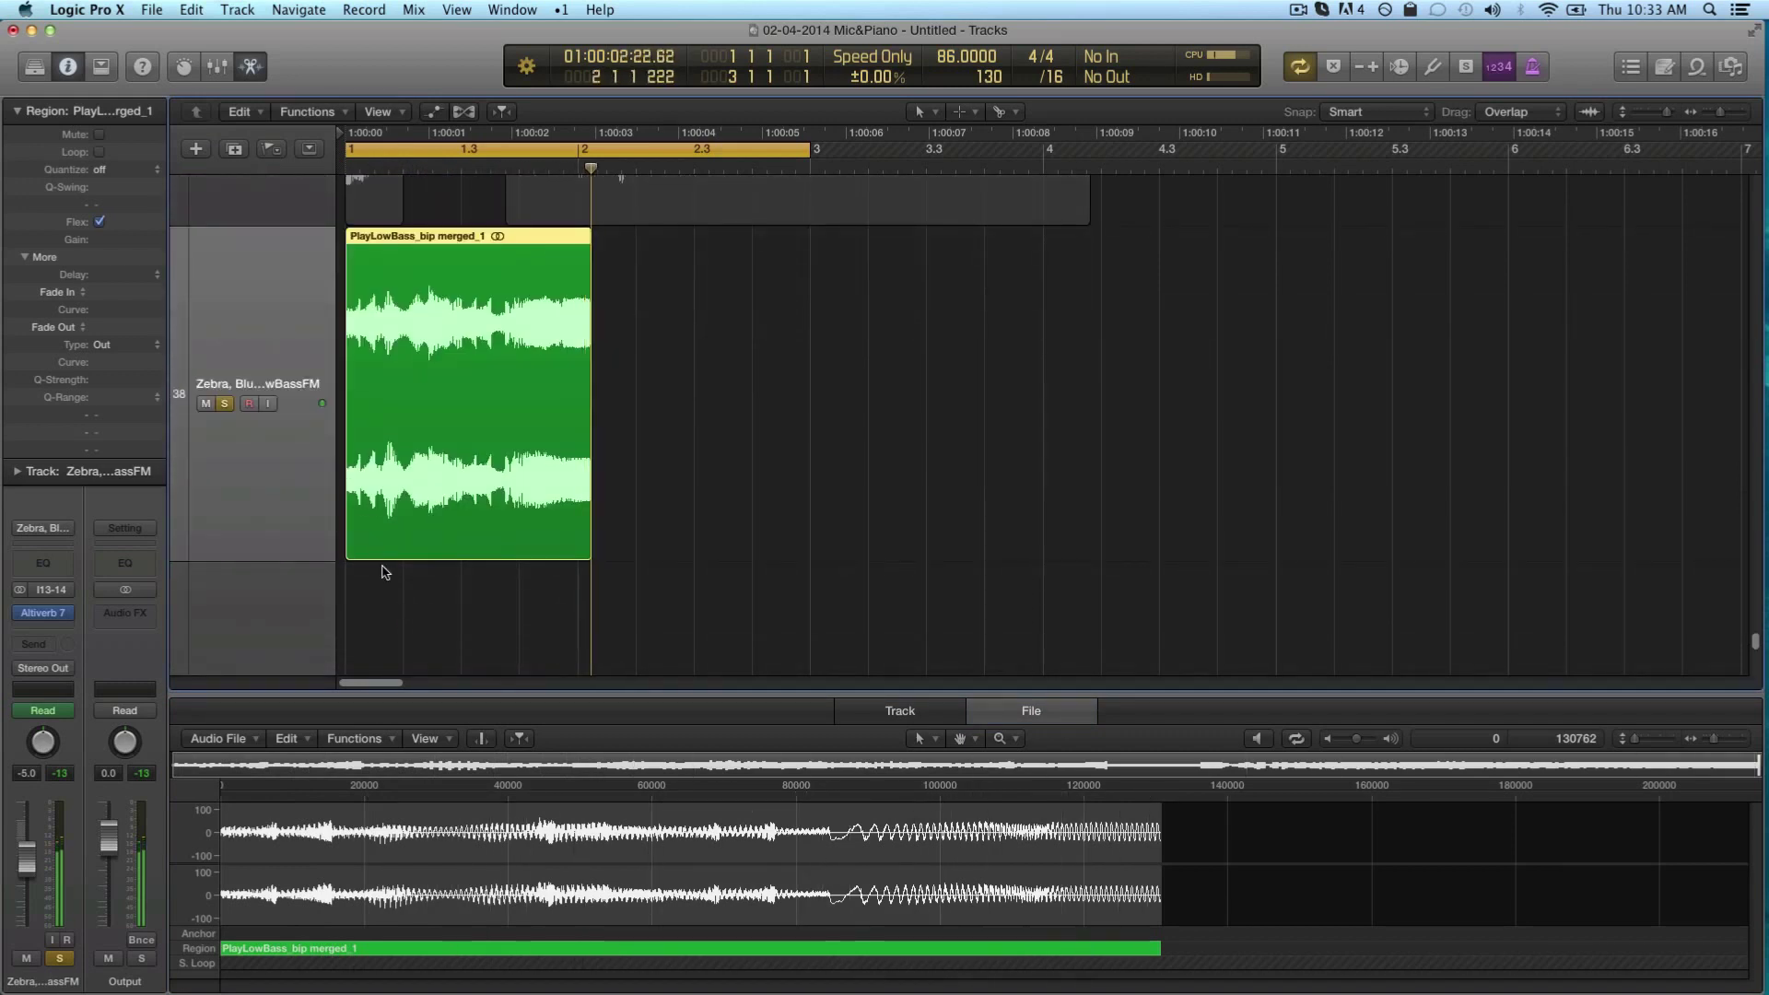
# Trim the start of the reversed region down to a length of 0 1 2 80, place it at bar 1, and play it
pyautogui.moveTo(356, 561); pyautogui.dragTo(400, 559)
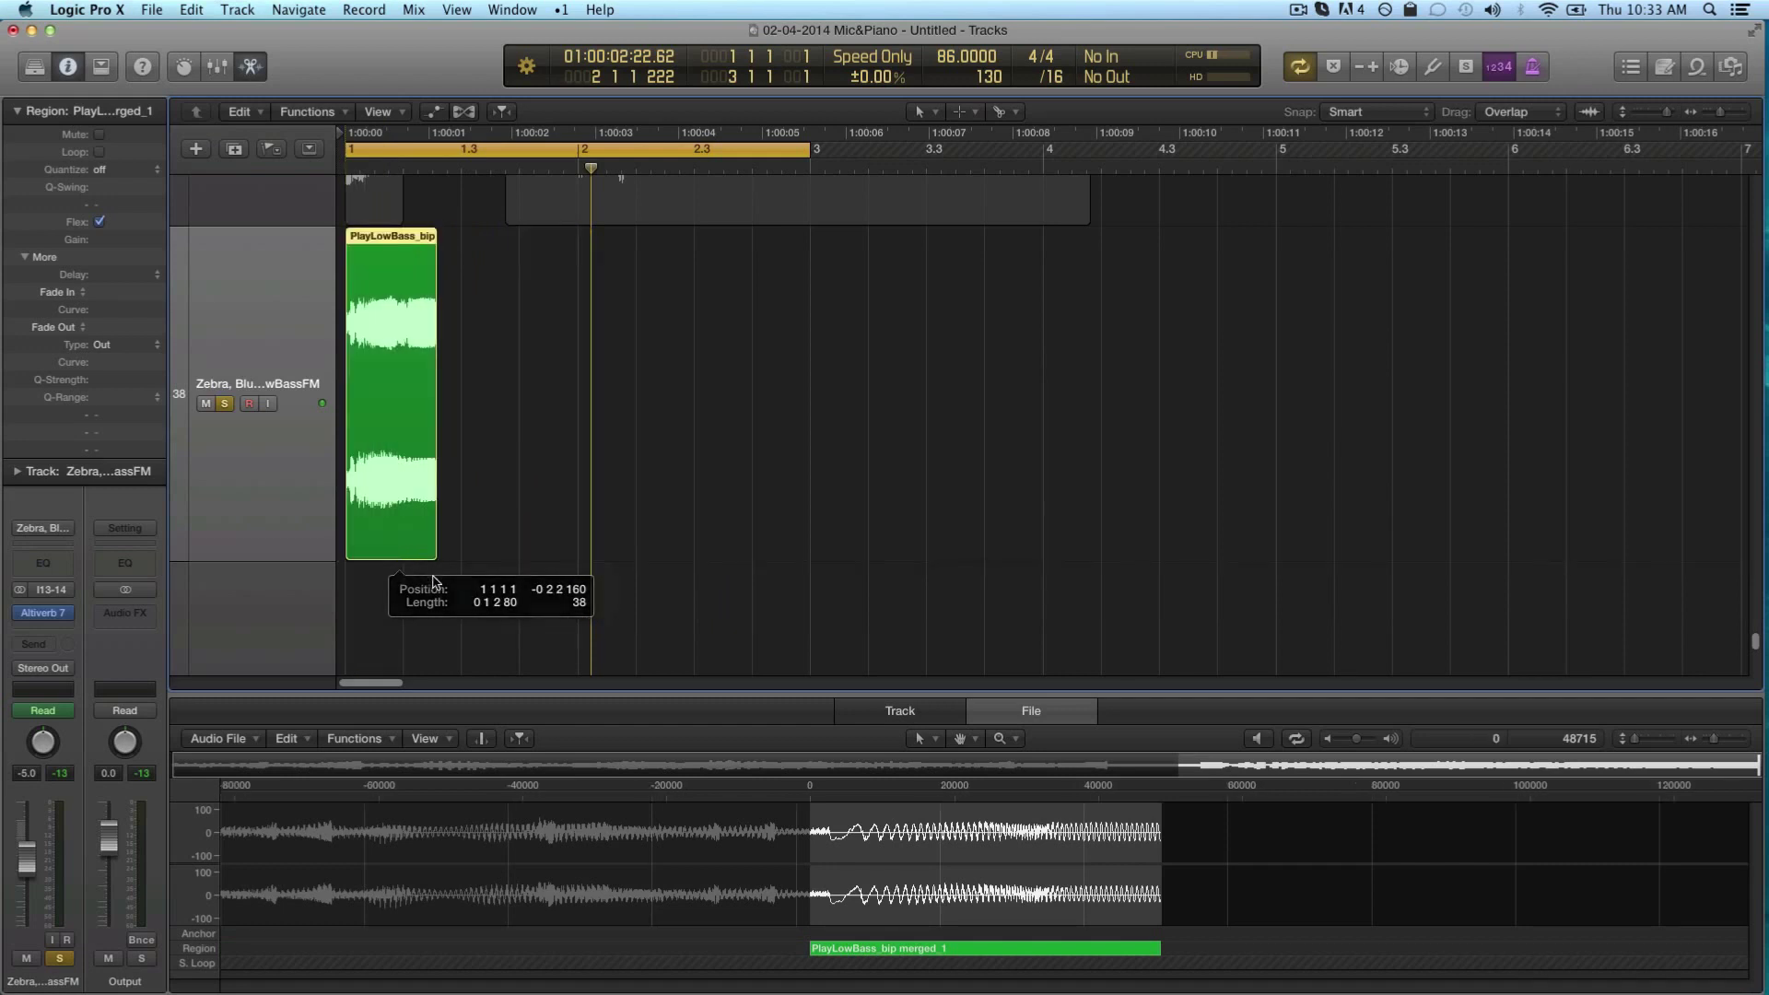
pyautogui.press('space')
pyautogui.press('space')
pyautogui.press('space')
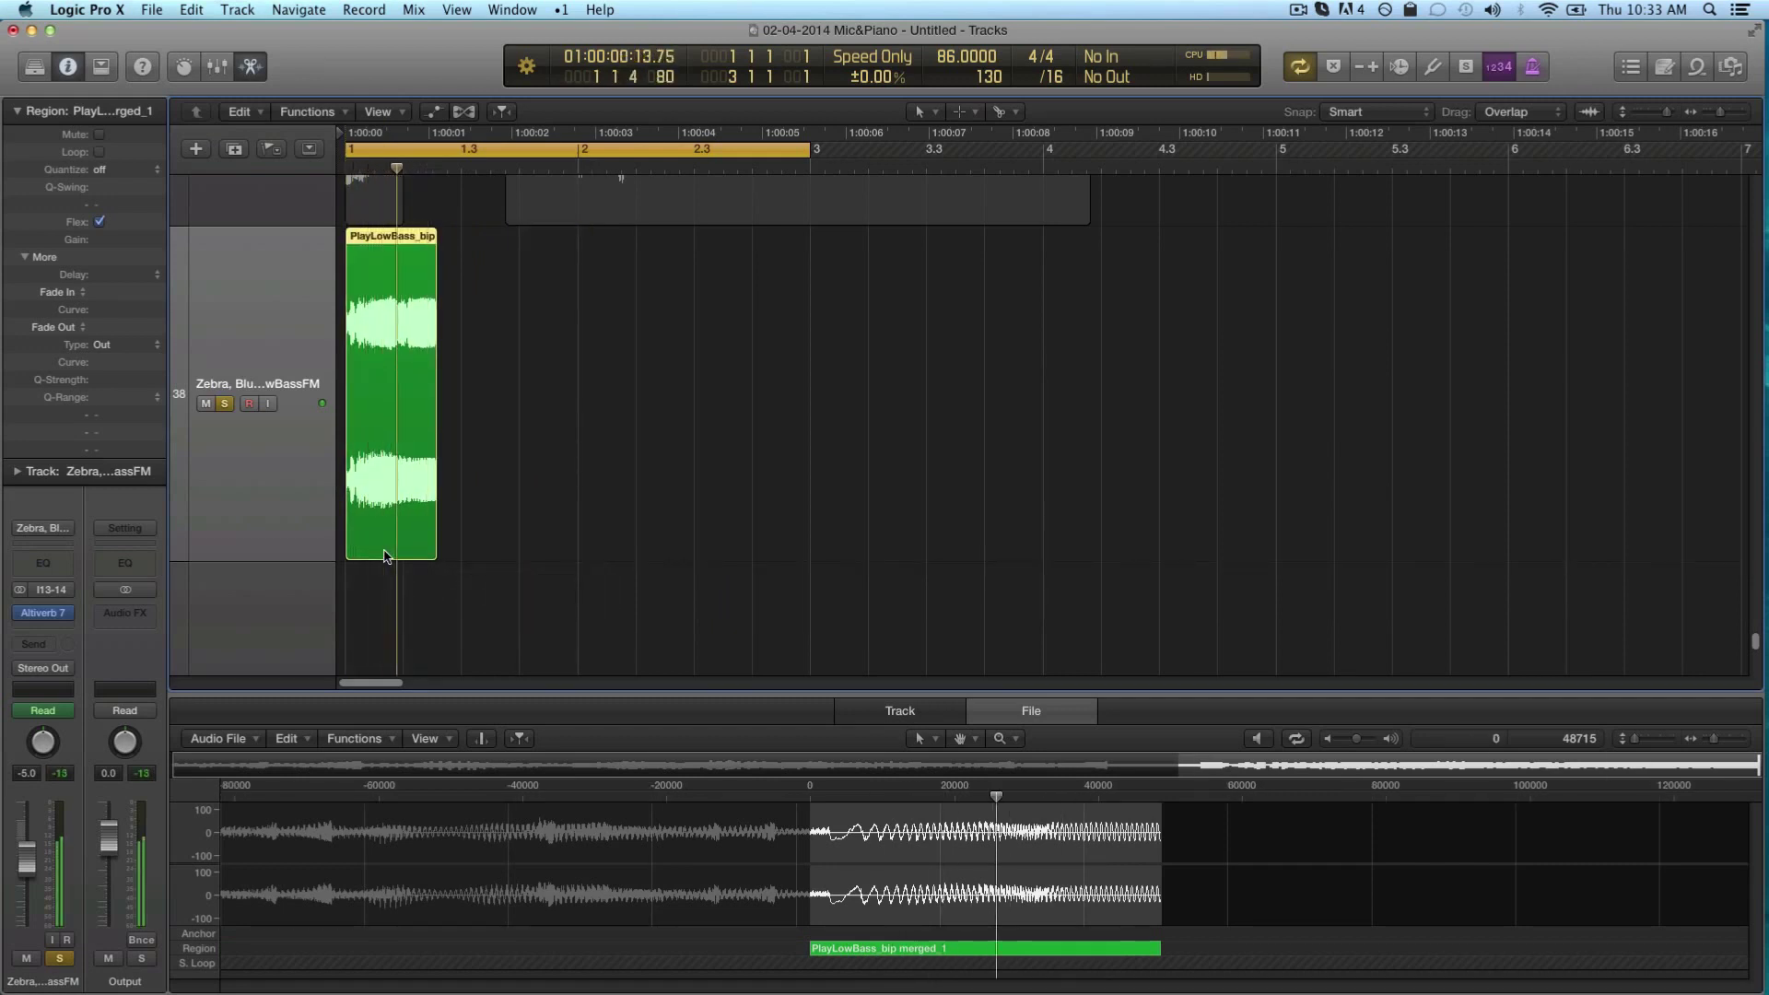
# Trim the region's start further to about 43,600 samples in length and align it with the start of bar 1
pyautogui.press('super+Right')
pyautogui.press('super+Right')
pyautogui.press('super+Right')
pyautogui.press('super+Right')
pyautogui.press('space')
pyautogui.press('space')
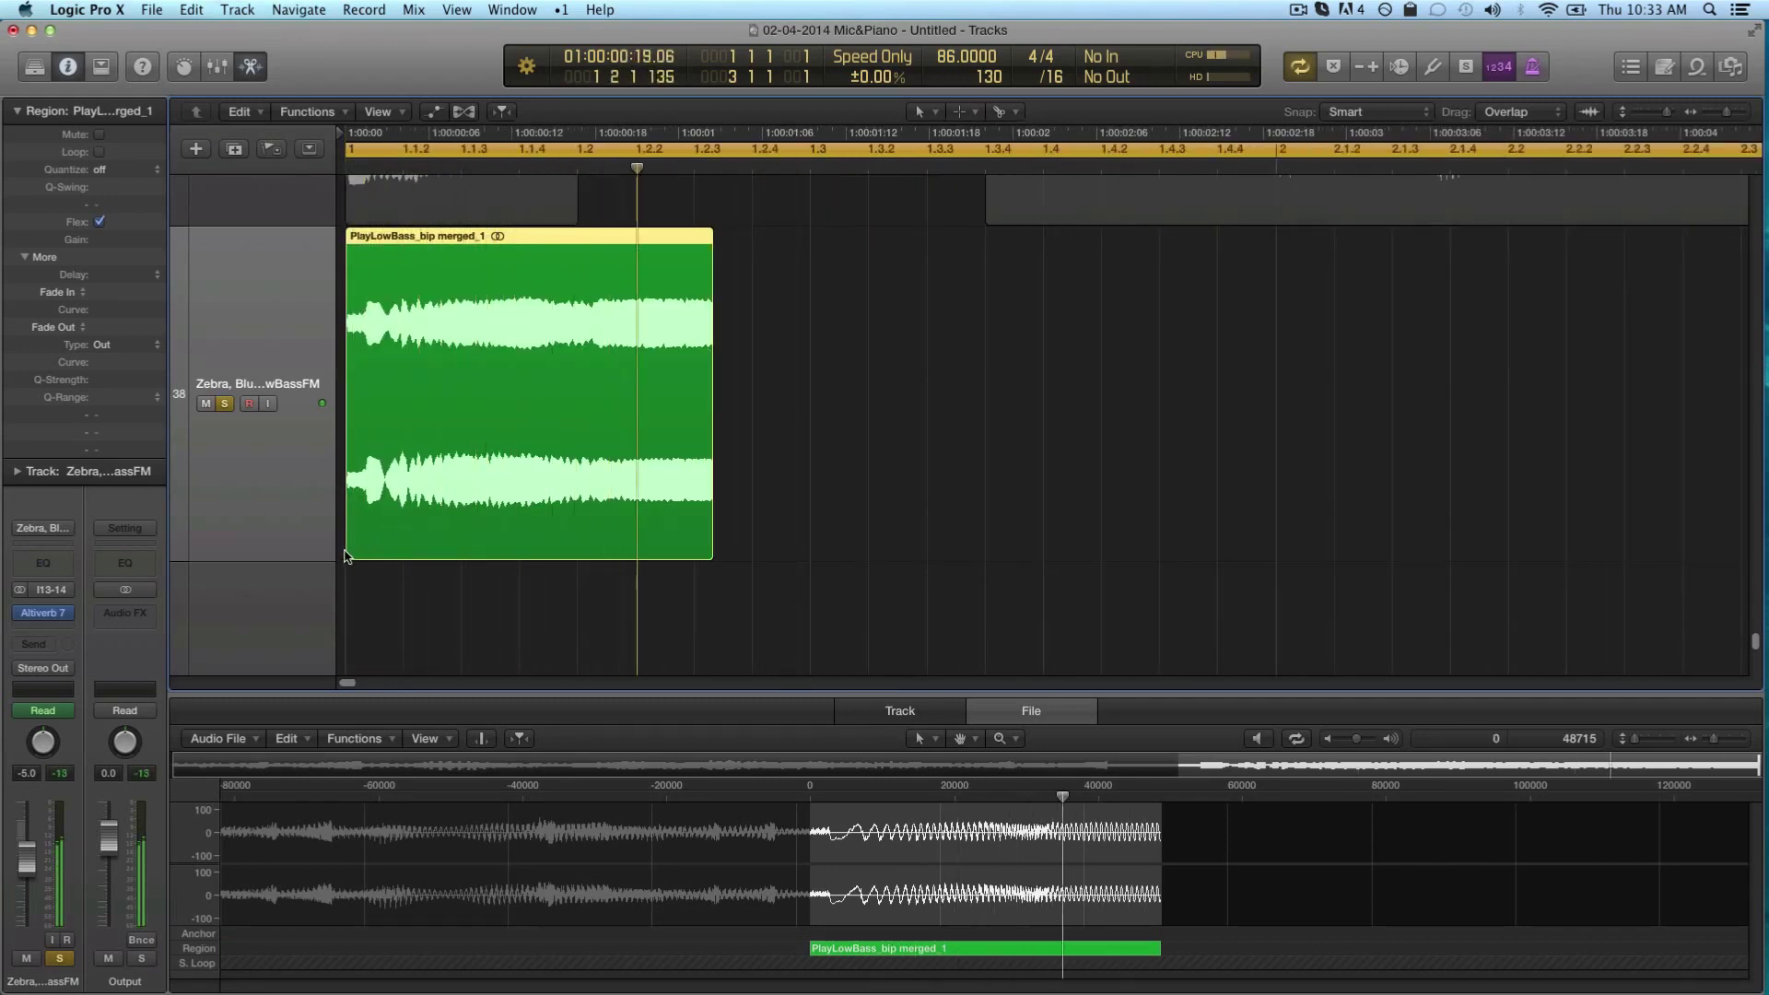
pyautogui.moveTo(366, 548); pyautogui.dragTo(410, 530)
pyautogui.scroll(5, 597, 590)
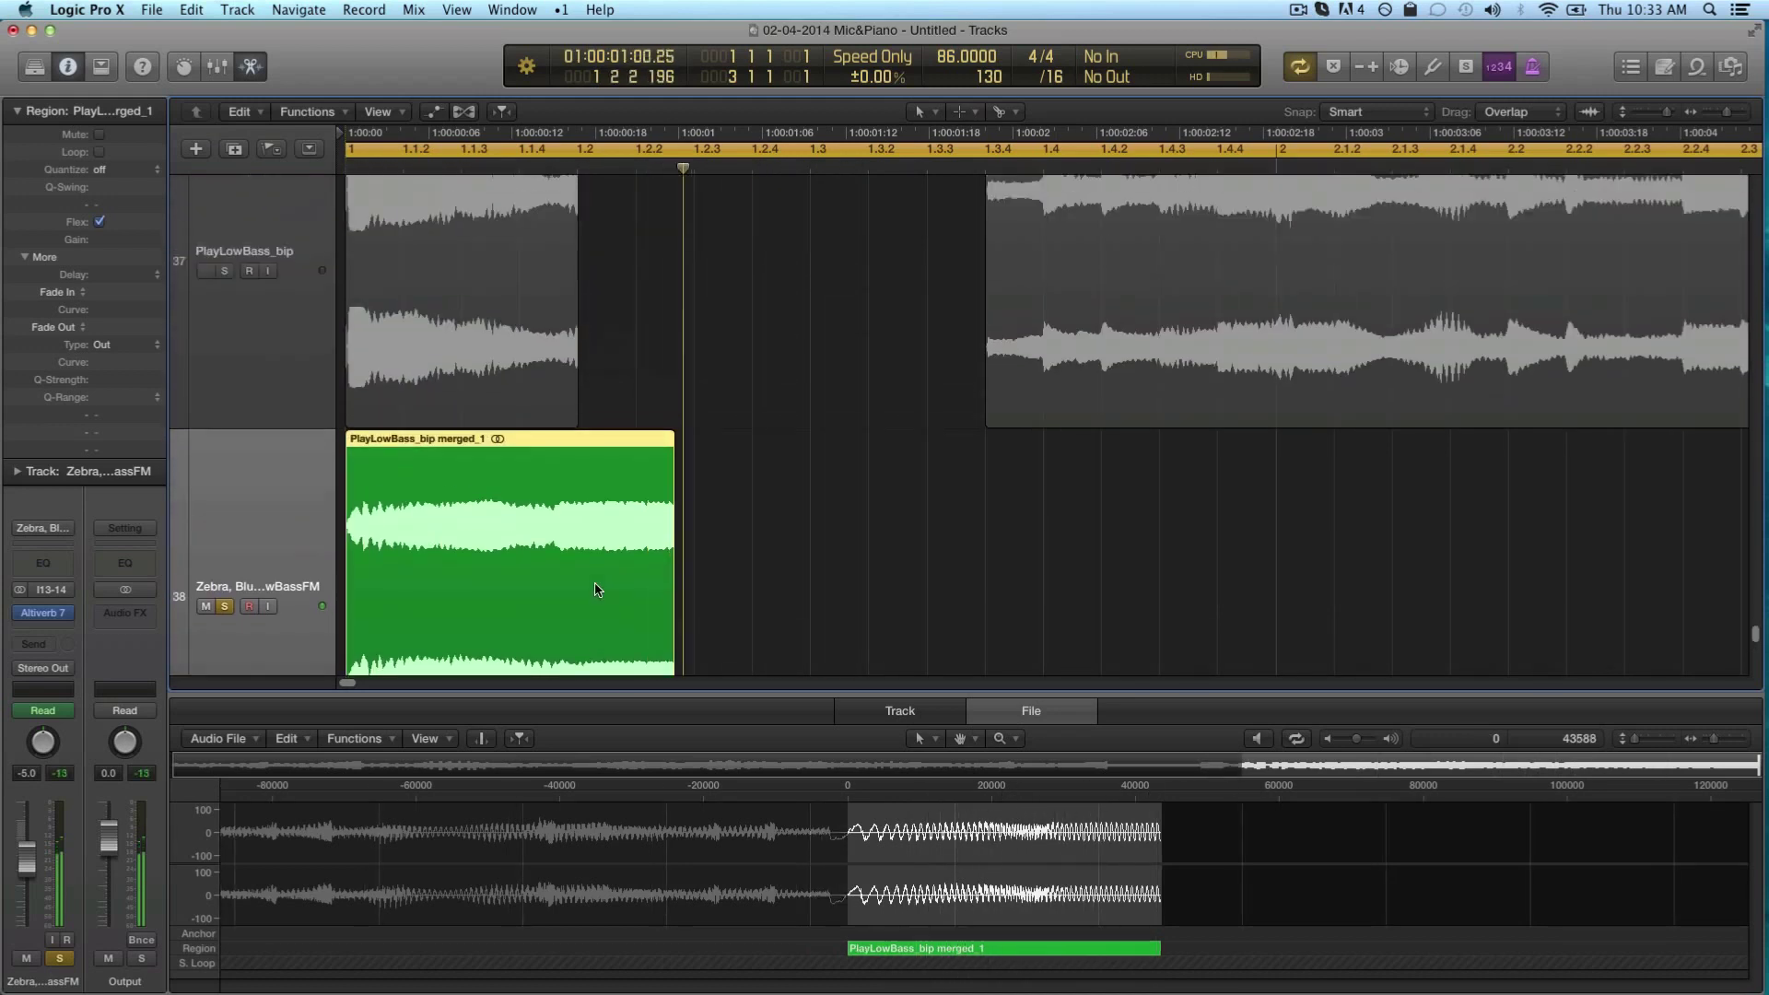
# Turn off Cycle mode for the arrangement
pyautogui.press('c')
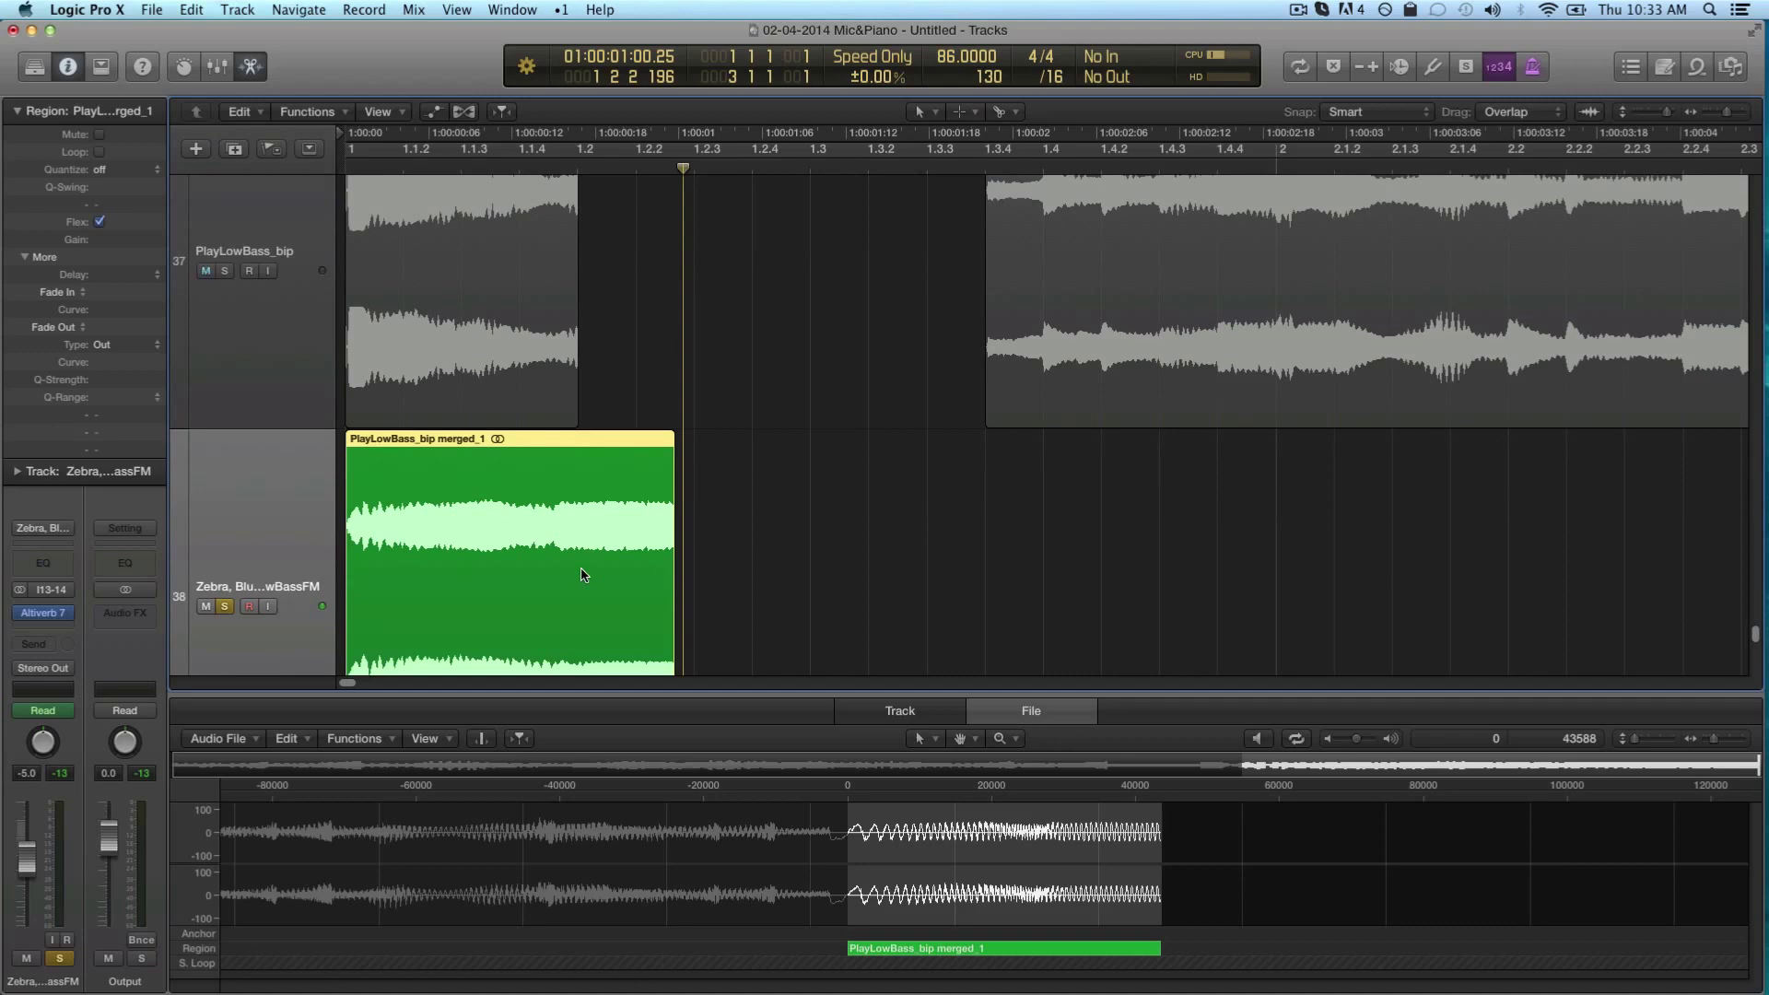
pyautogui.press('super+Up')
pyautogui.press('super+Up')
pyautogui.press('super+Up')
pyautogui.press('super+Left')
pyautogui.press('super+Left')
pyautogui.press('super+Left')
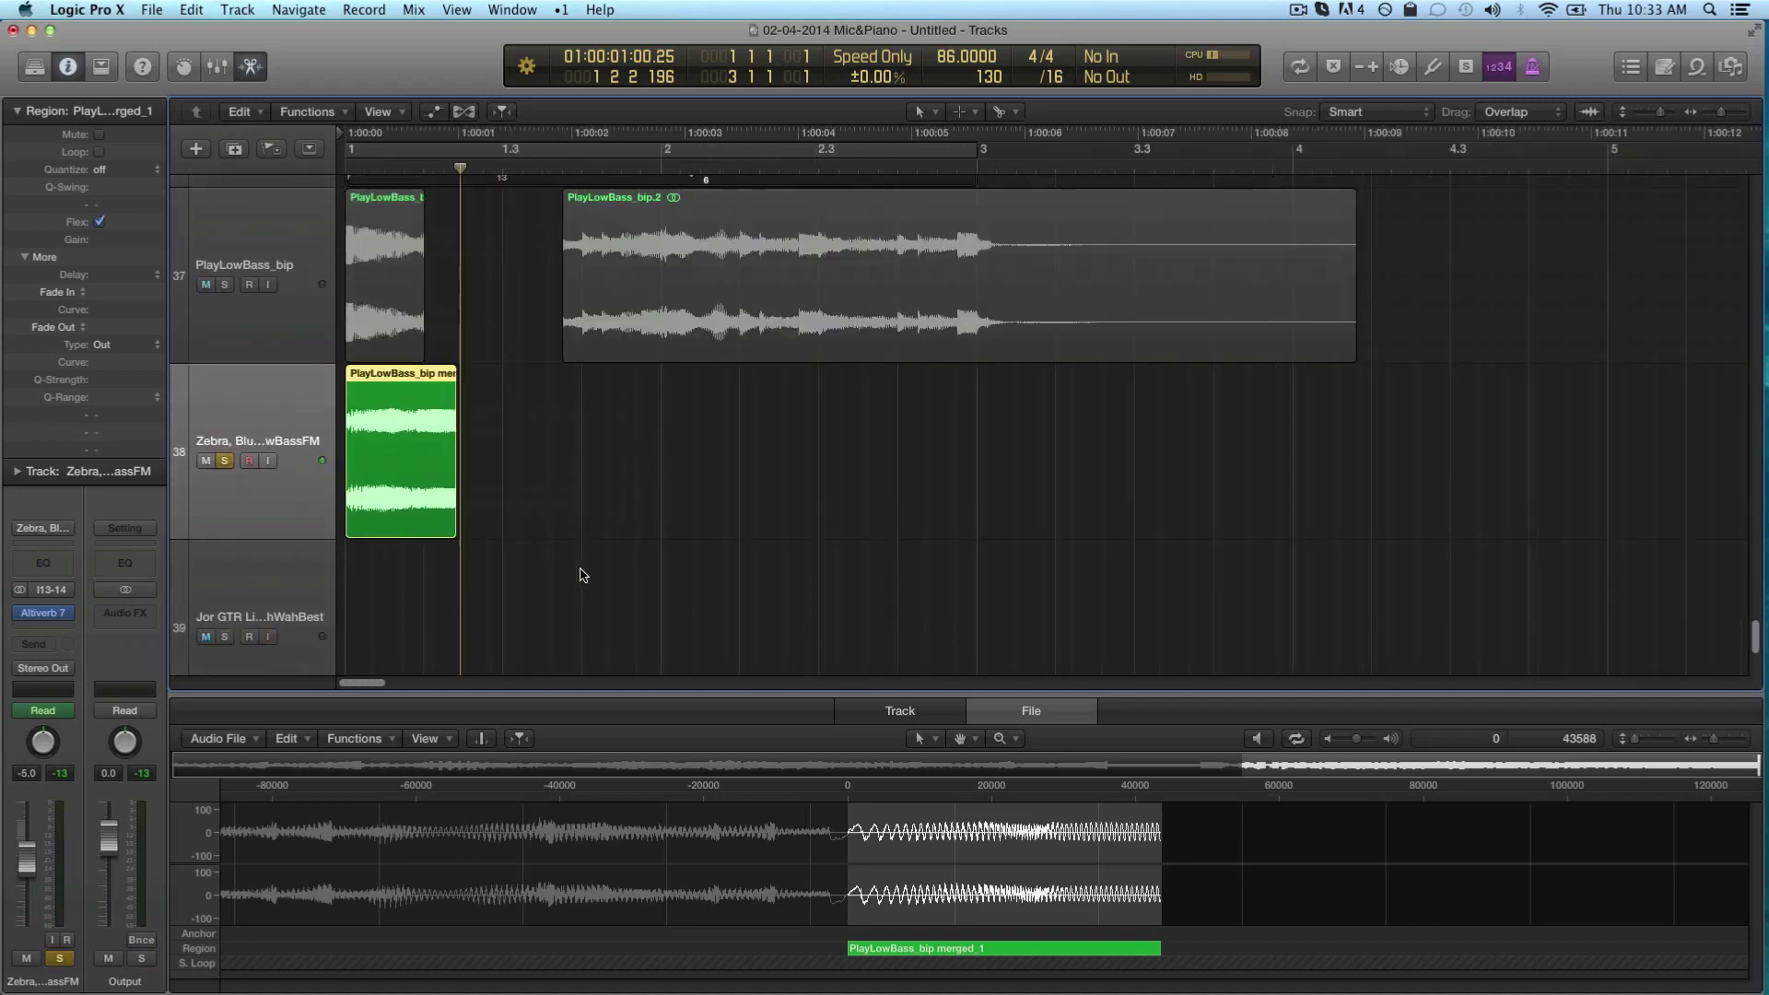
pyautogui.scroll(3, 475, 517)
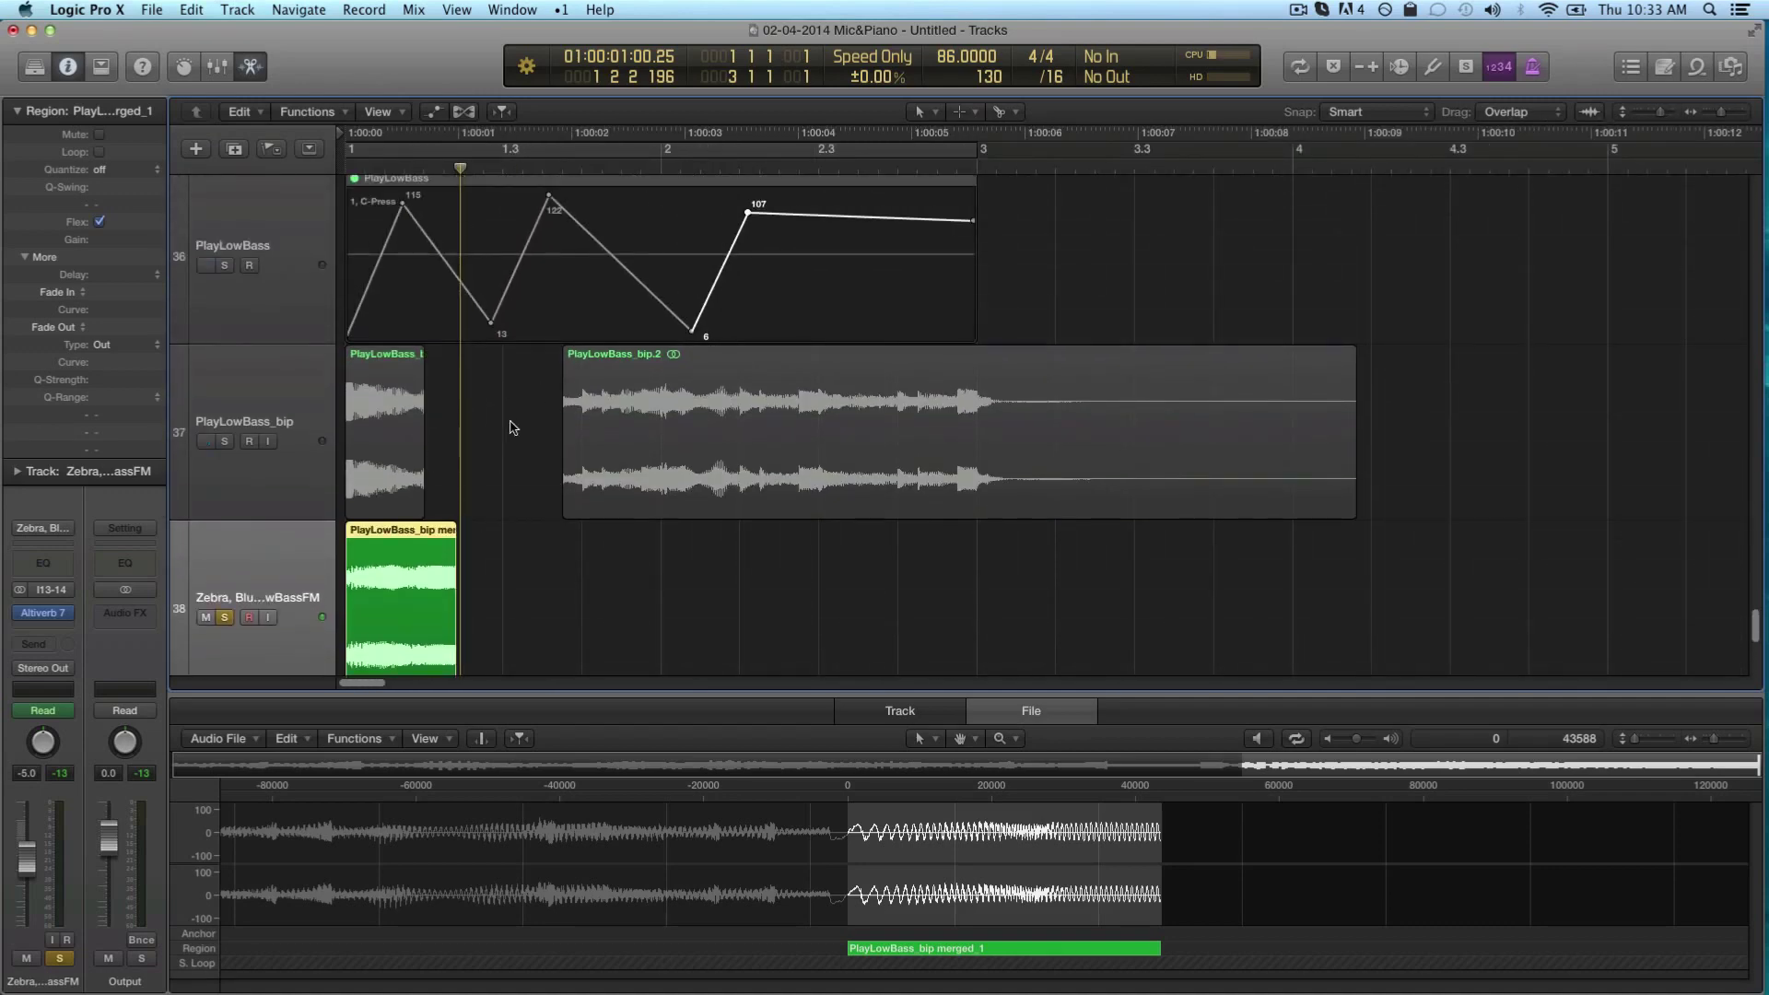